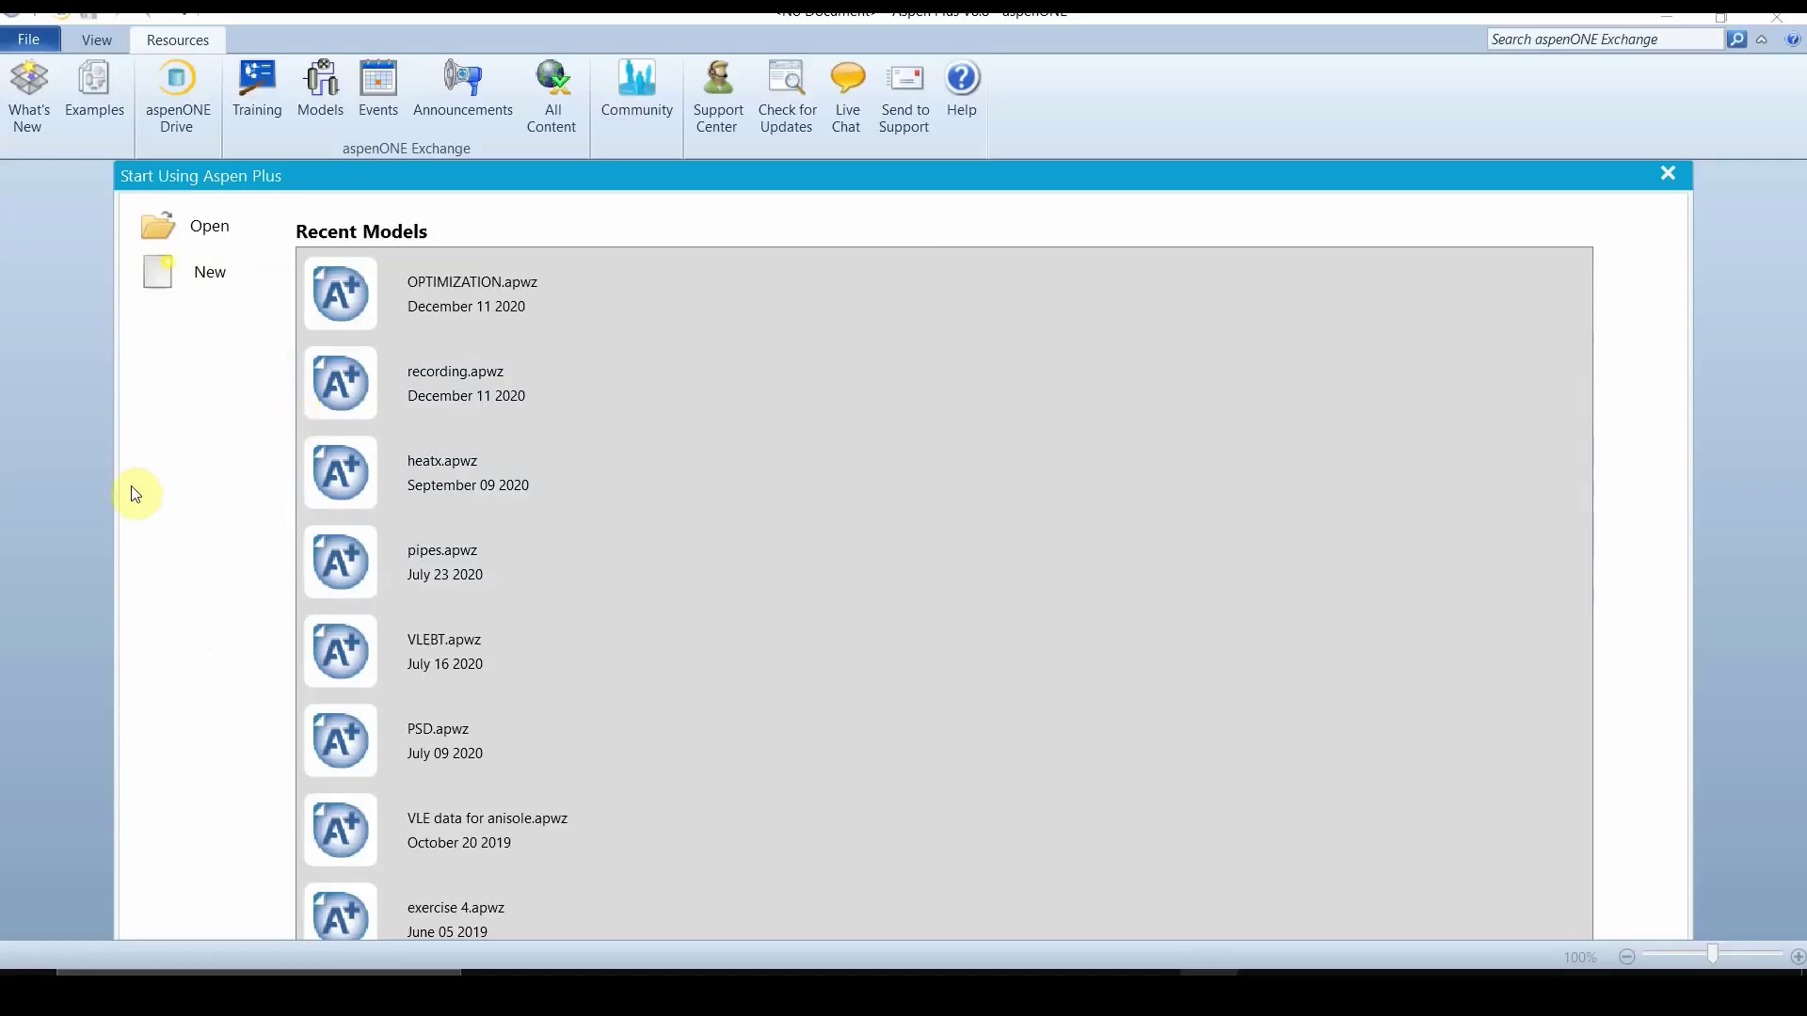
Create a new simulation from the Installed Templates > Electrolytes with Metric Units template
{"action": "left_click", "coordinate": [216, 289]}
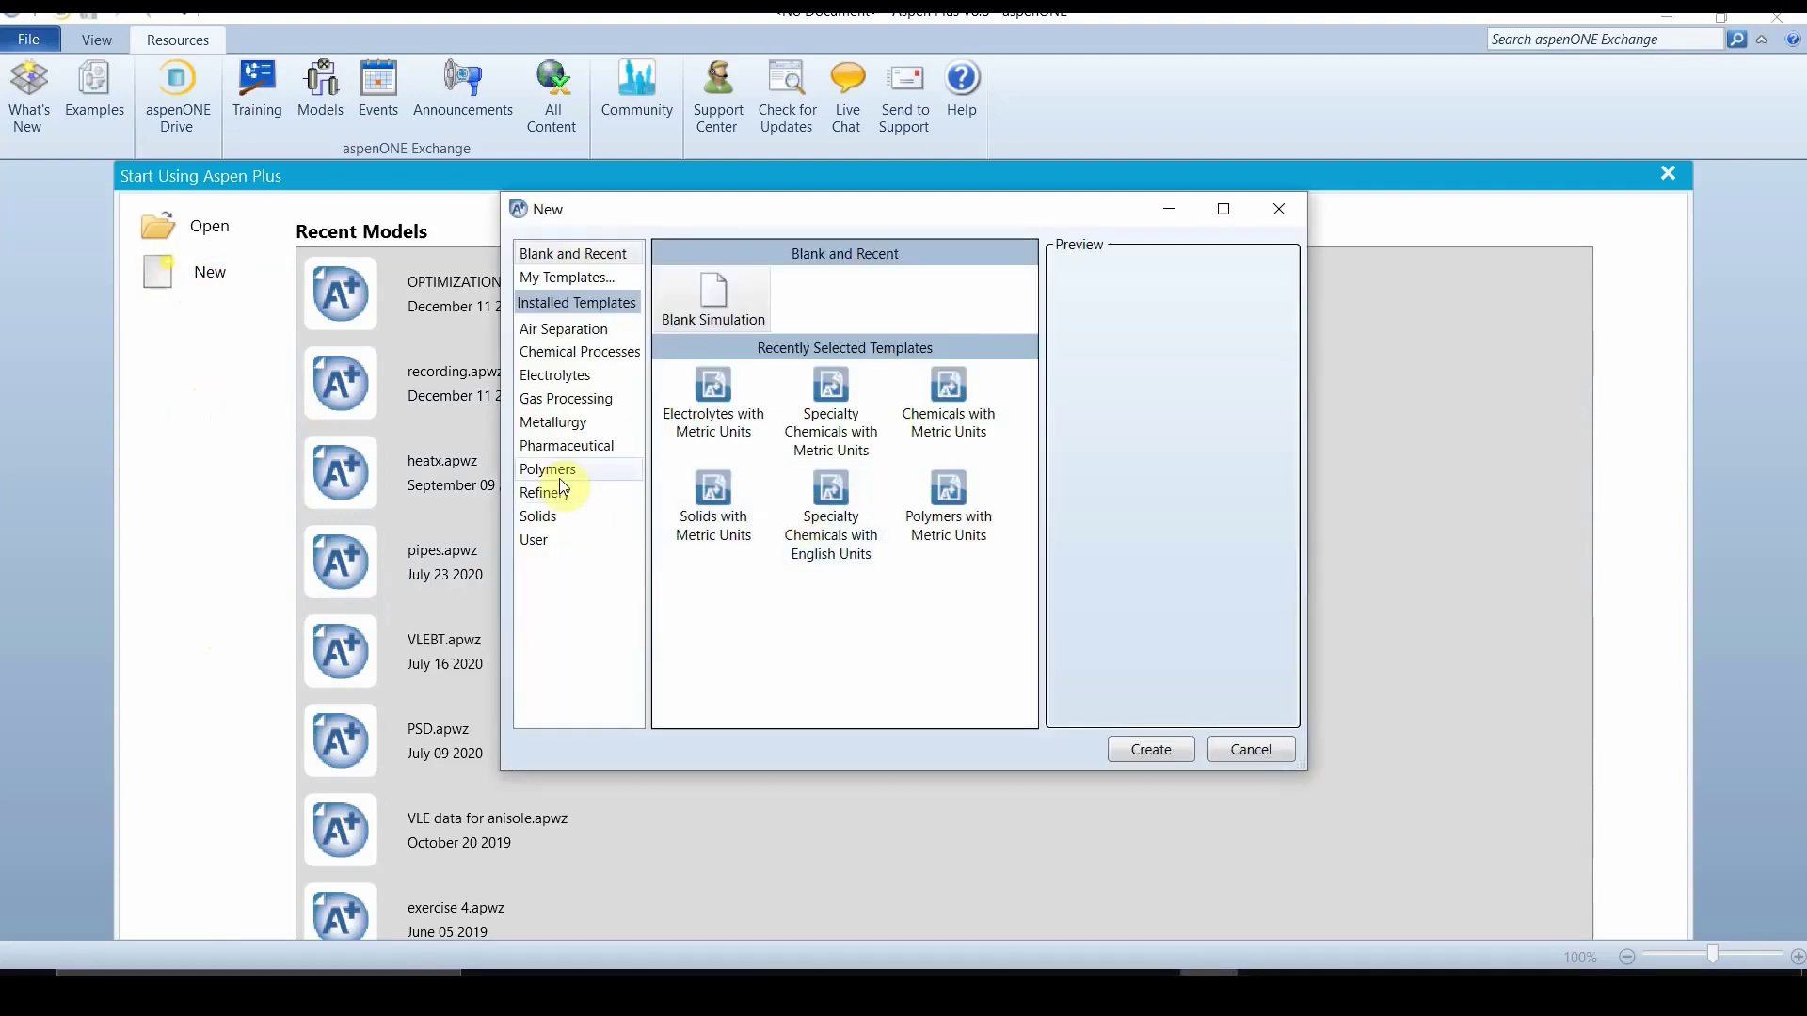
{"action": "left_click", "coordinate": [563, 376]}
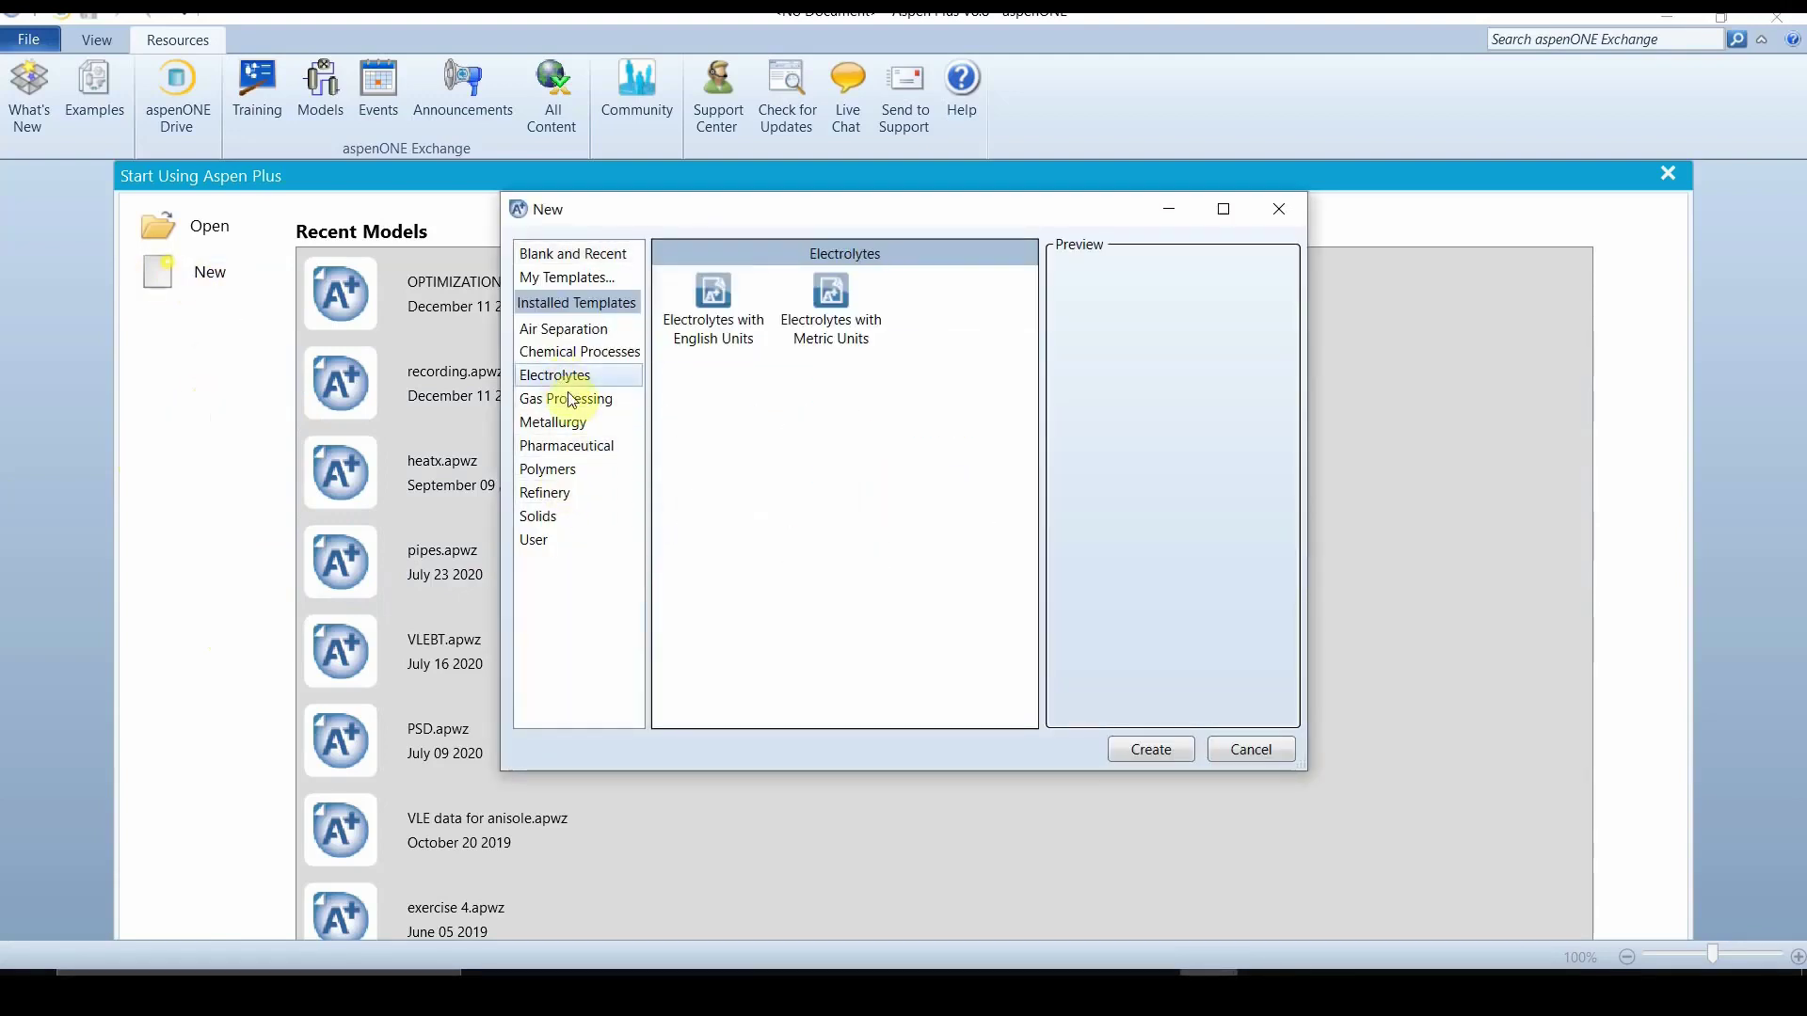
{"action": "left_click", "coordinate": [831, 299]}
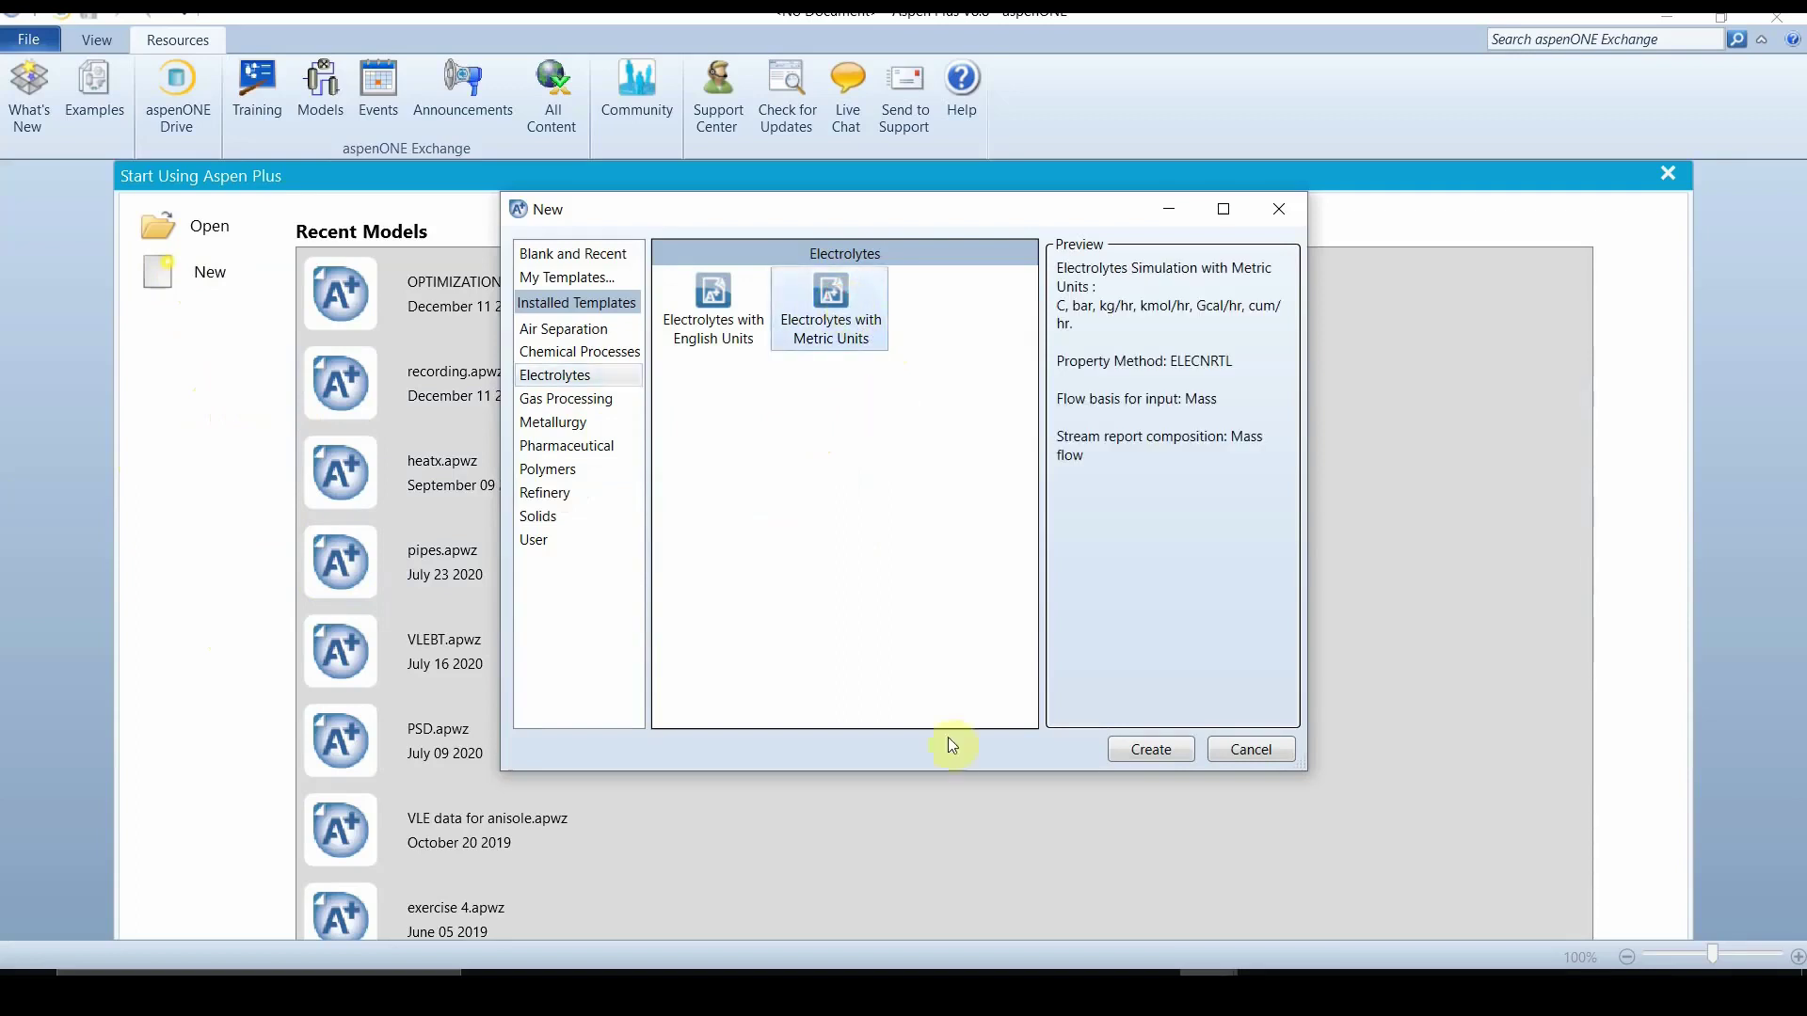
{"action": "left_click", "coordinate": [1149, 749]}
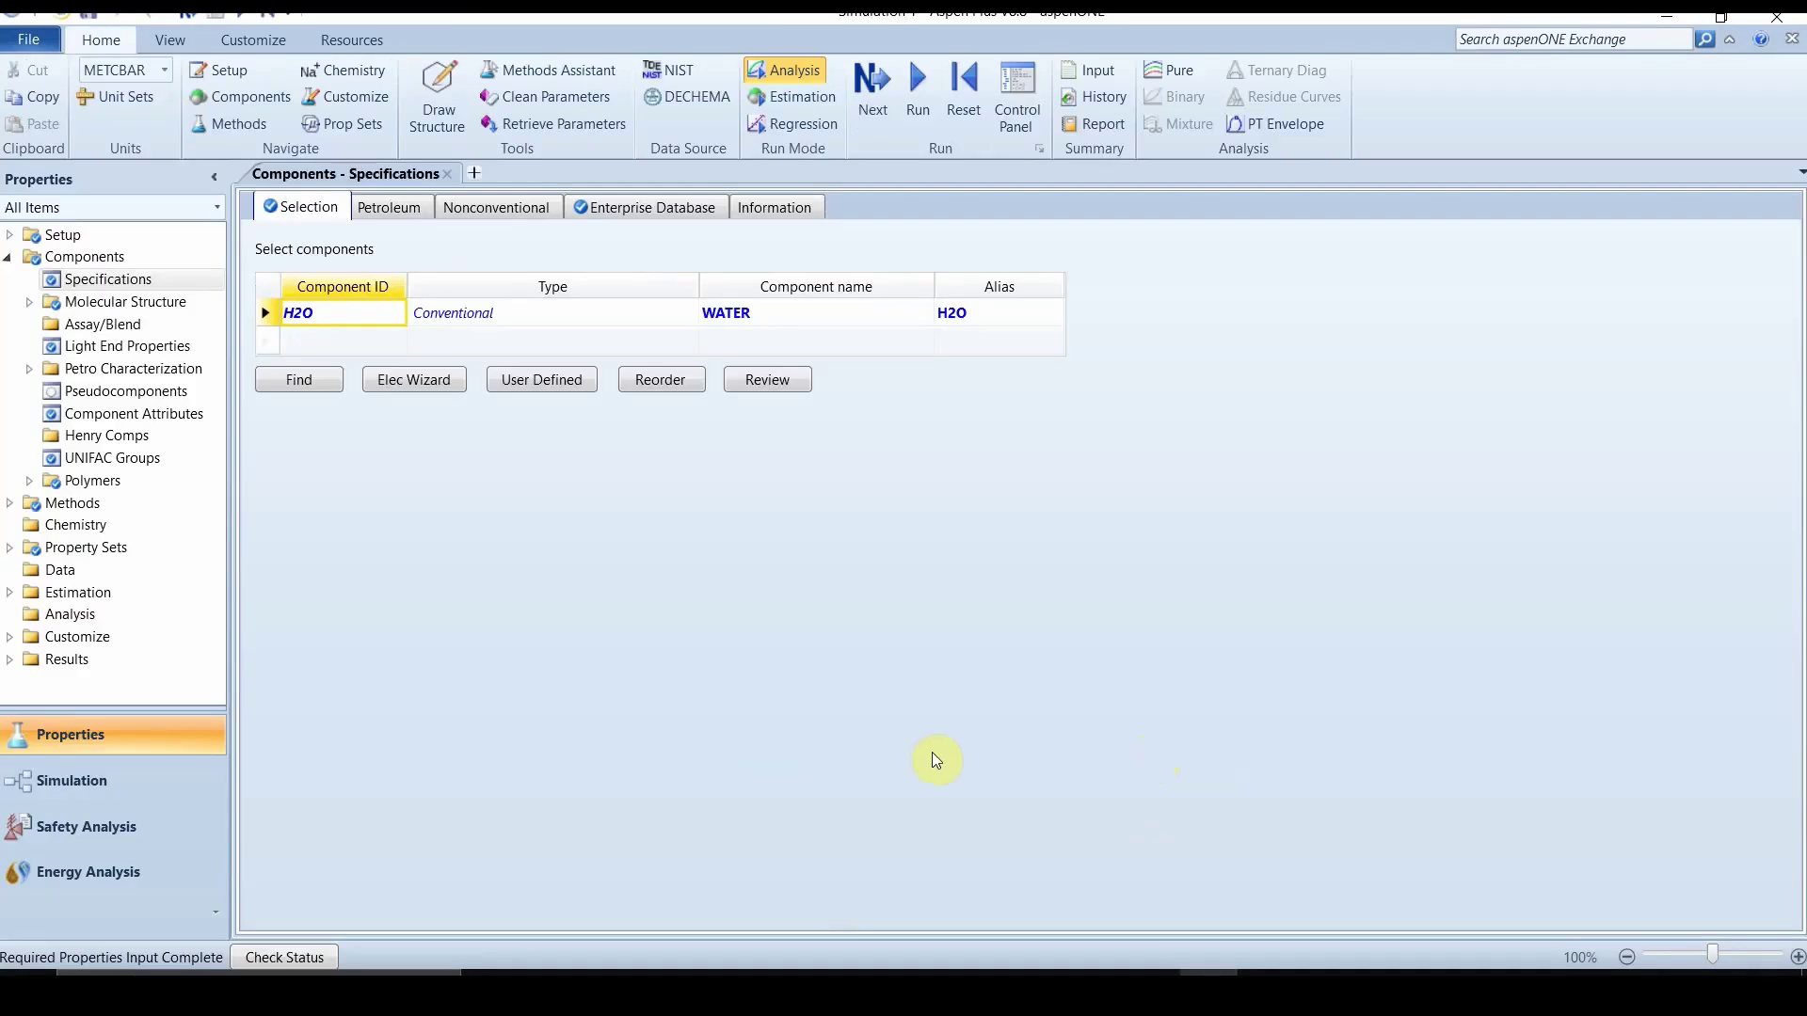
Find carbon dioxide by exact name and add it alongside water, accepting the parameter update
{"action": "left_click", "coordinate": [334, 374]}
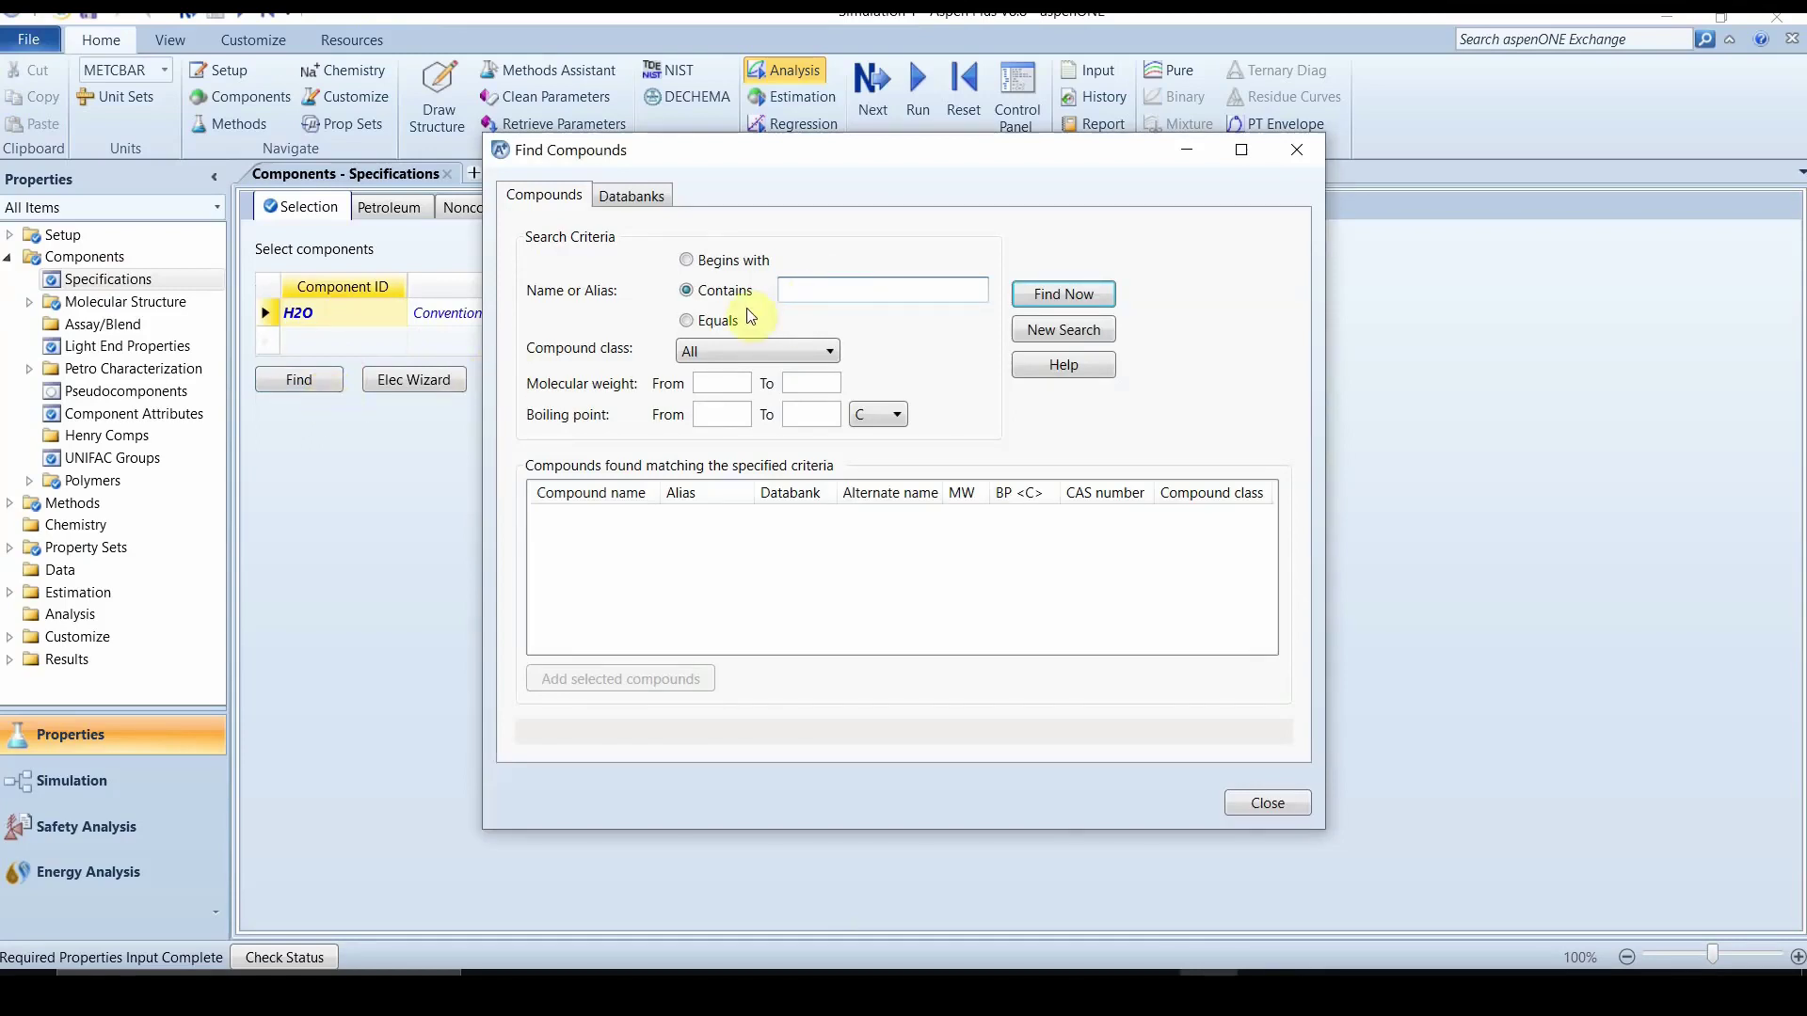
{"action": "left_click", "coordinate": [688, 321]}
{"action": "type", "text": "carbon dioxide"}
{"action": "left_click", "coordinate": [1052, 292]}
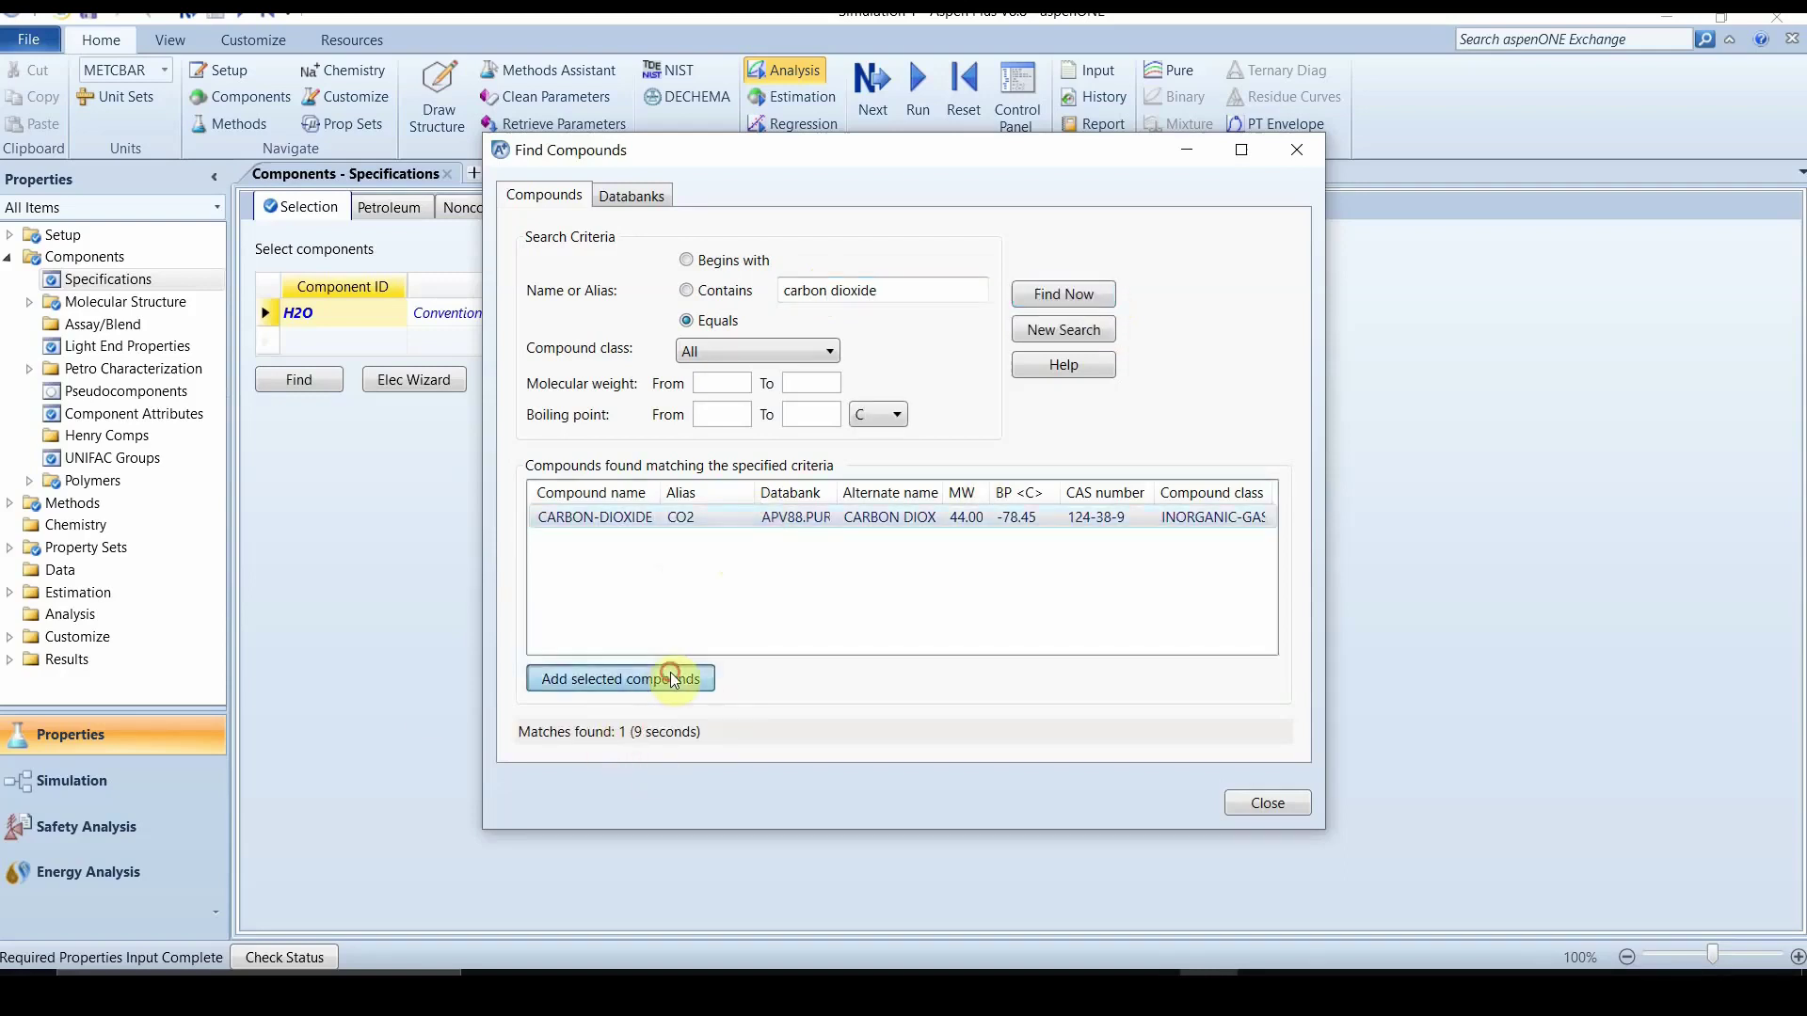
{"action": "left_click", "coordinate": [658, 678]}
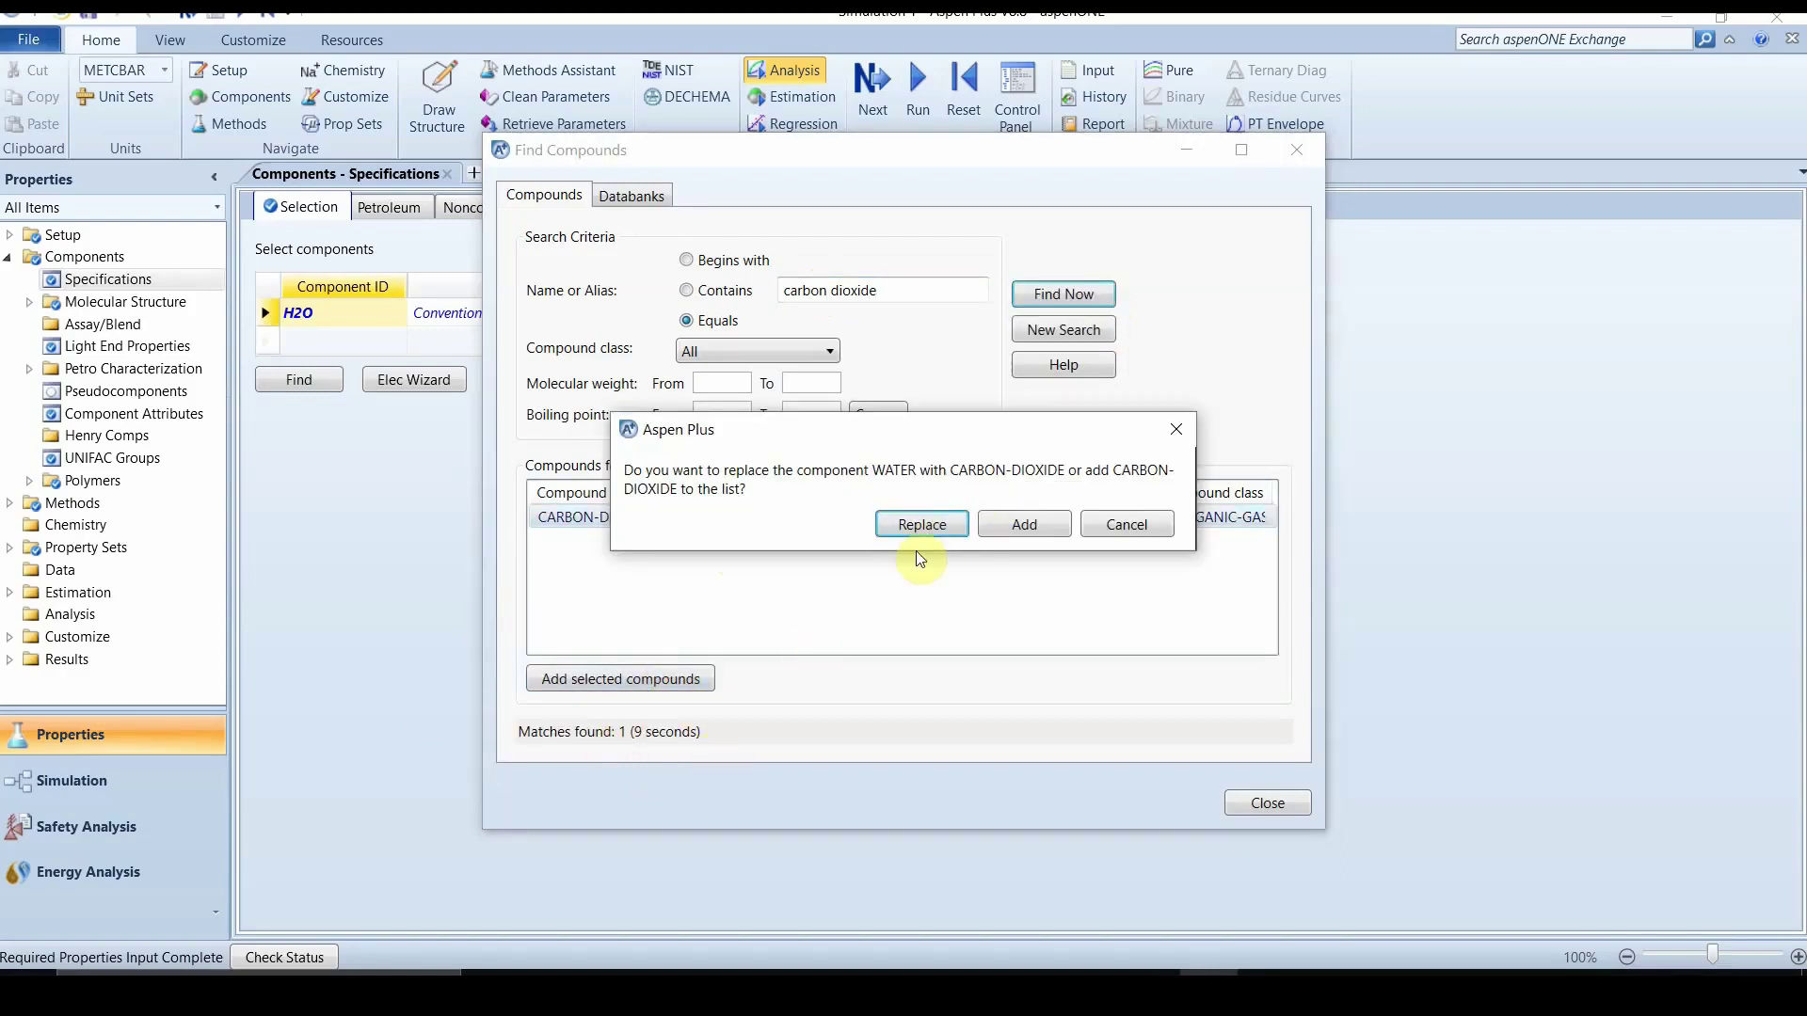
{"action": "left_click", "coordinate": [1026, 532]}
{"action": "left_click", "coordinate": [1027, 541]}
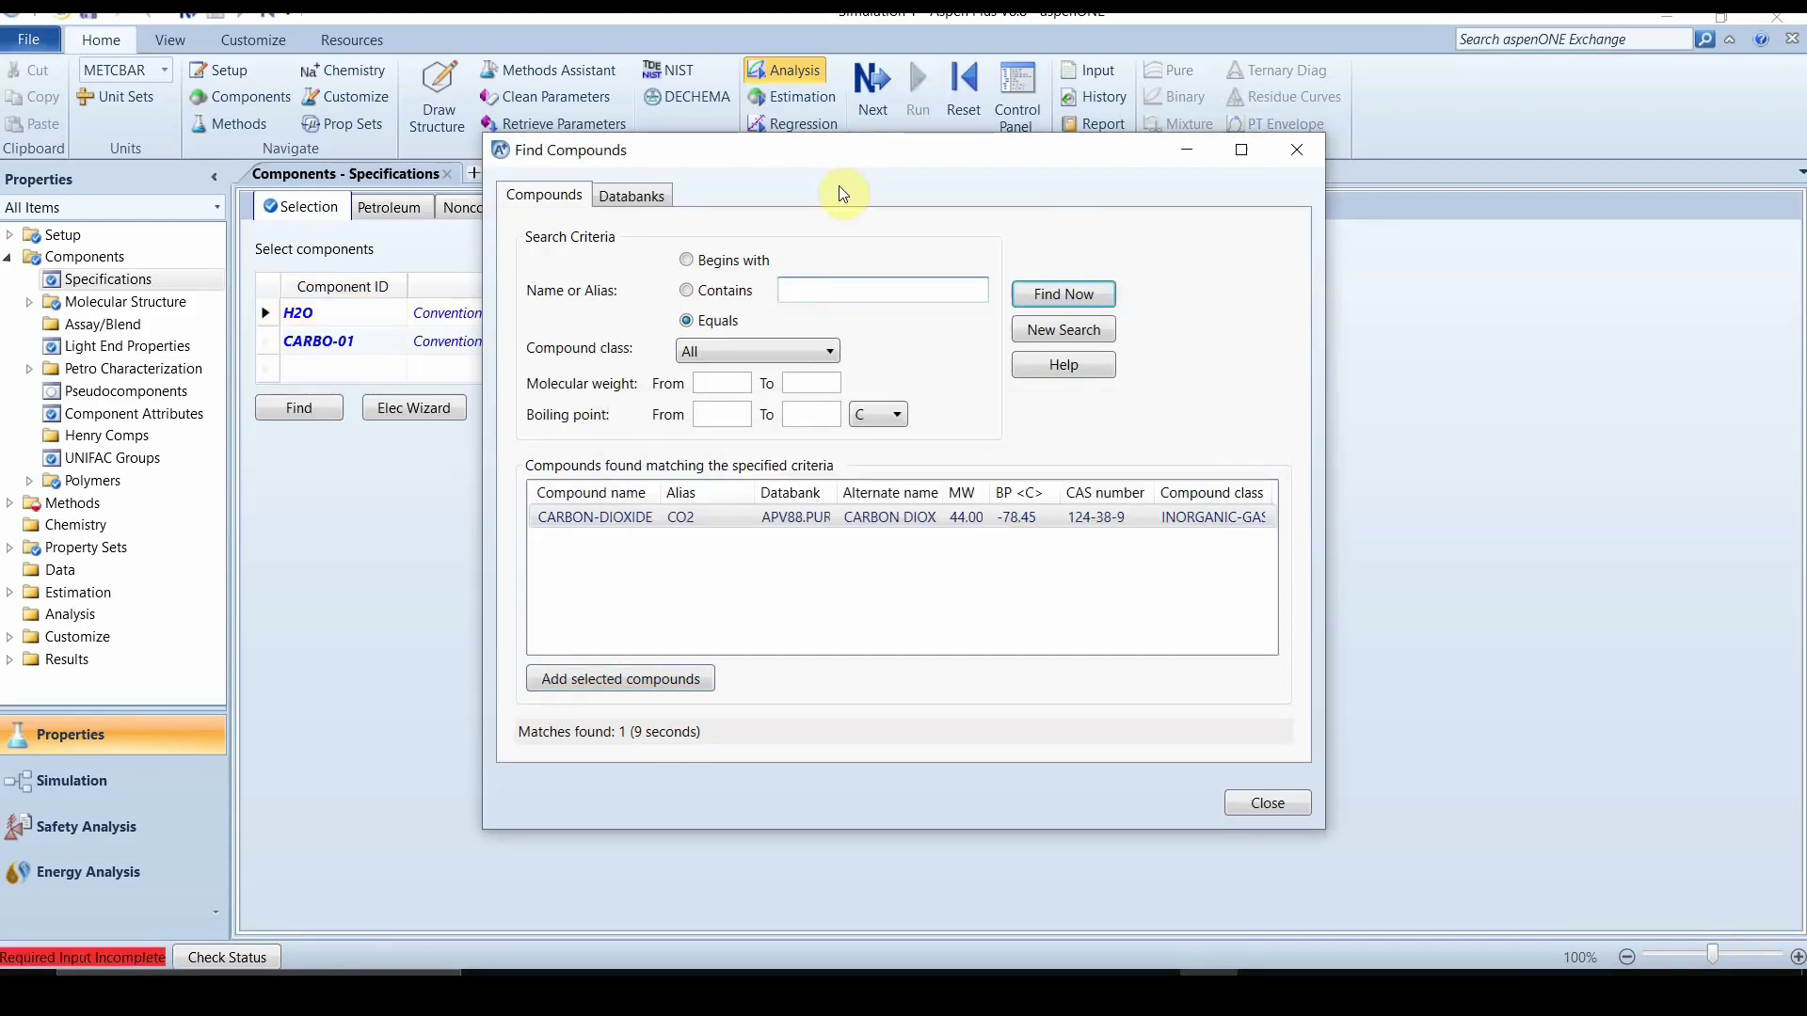
Search for ammonia and add it without replacing existing components
{"action": "type", "text": "ammonia"}
{"action": "left_click", "coordinate": [1110, 297]}
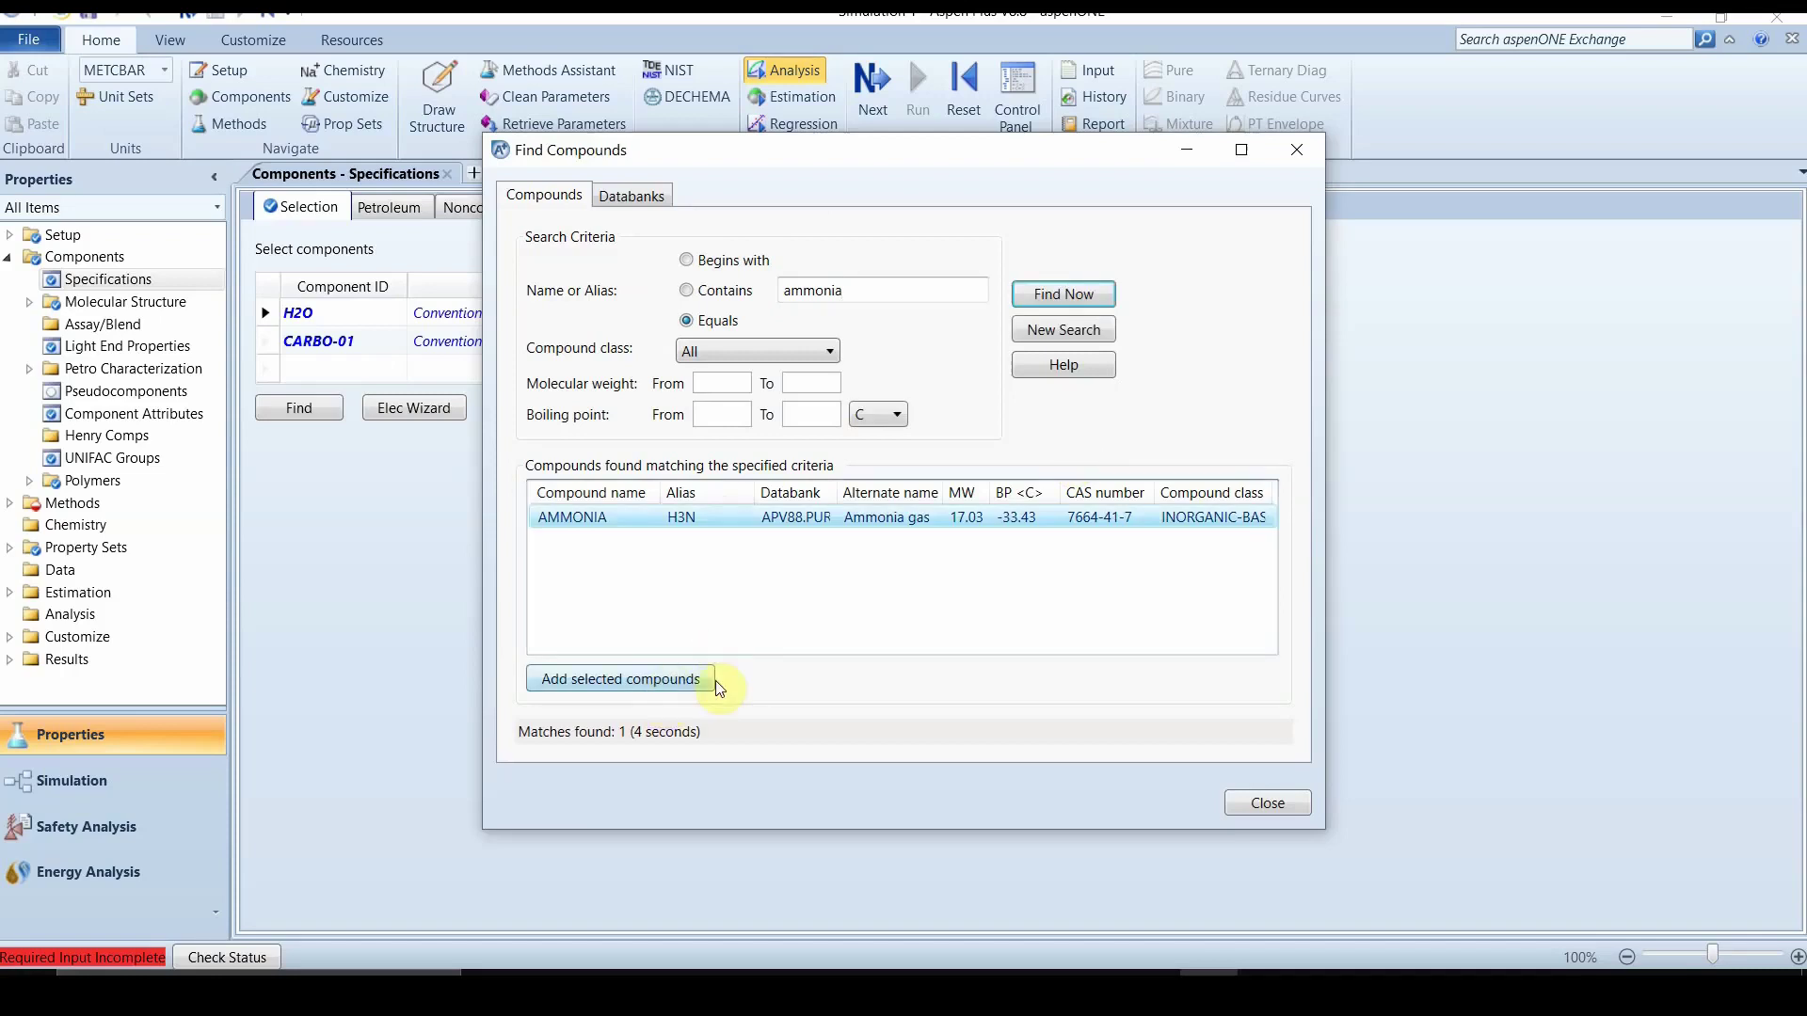
{"action": "left_click", "coordinate": [700, 679]}
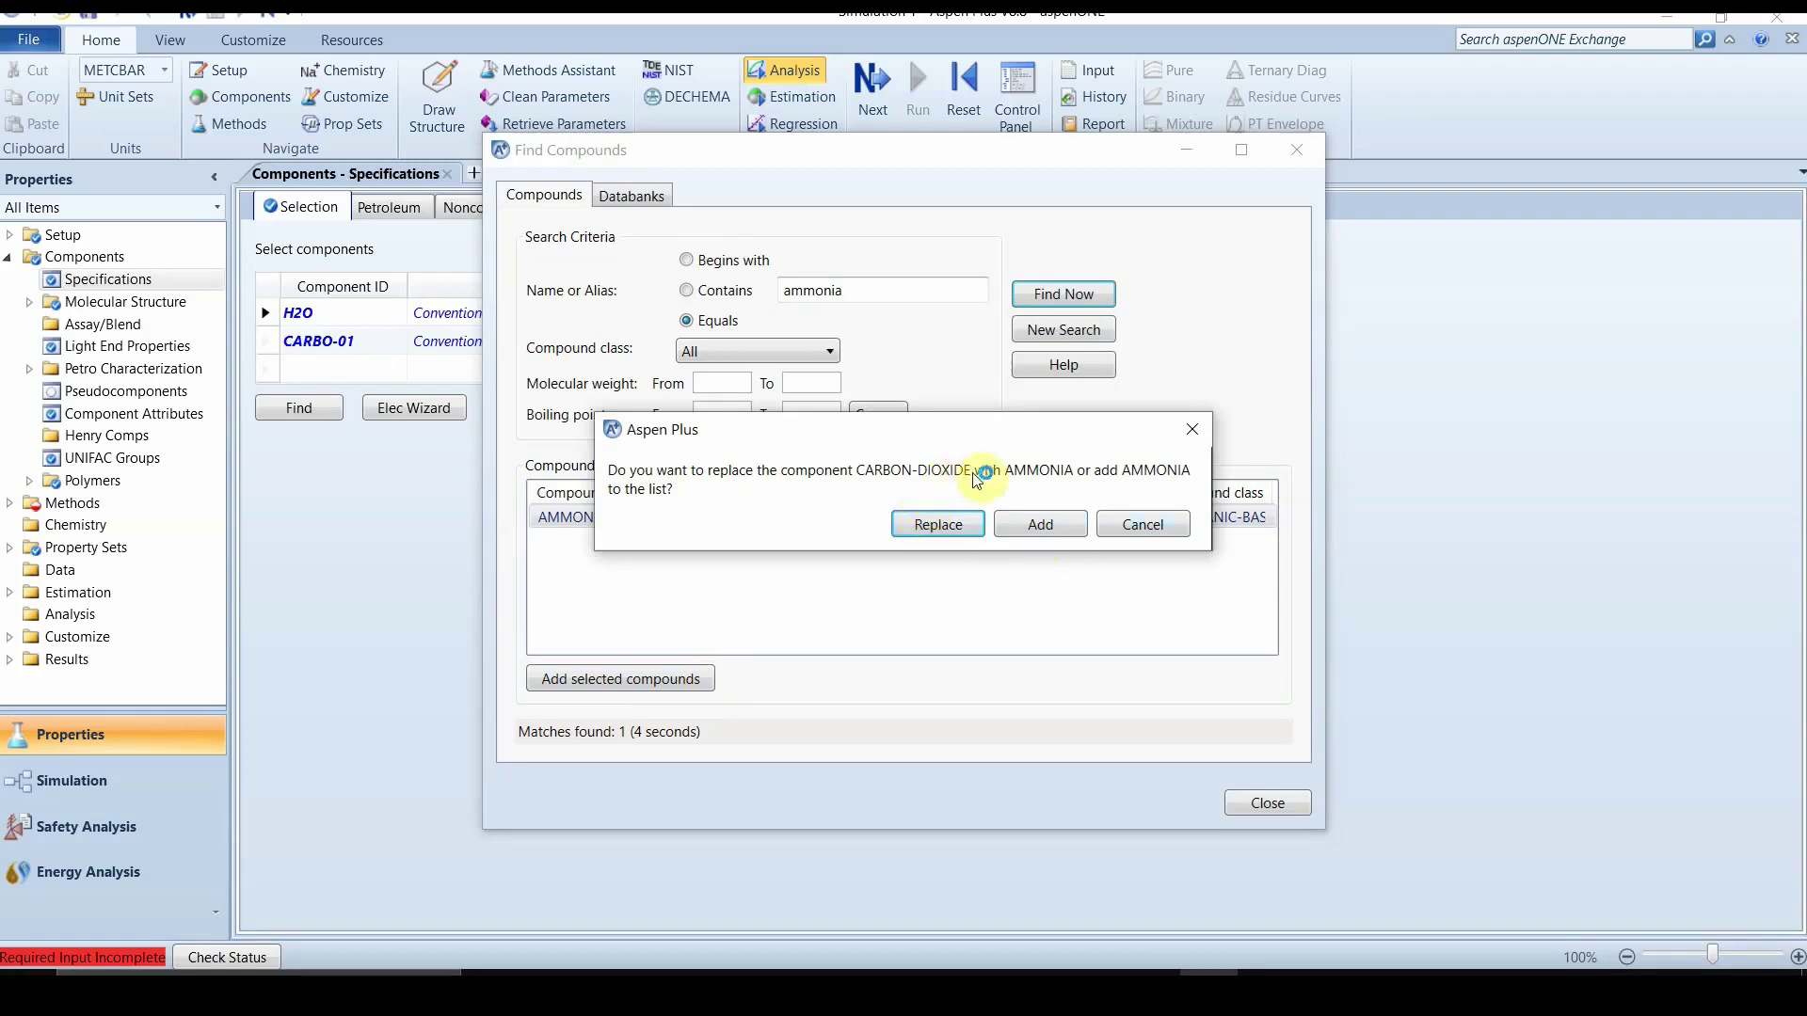
{"action": "left_click", "coordinate": [1057, 522]}
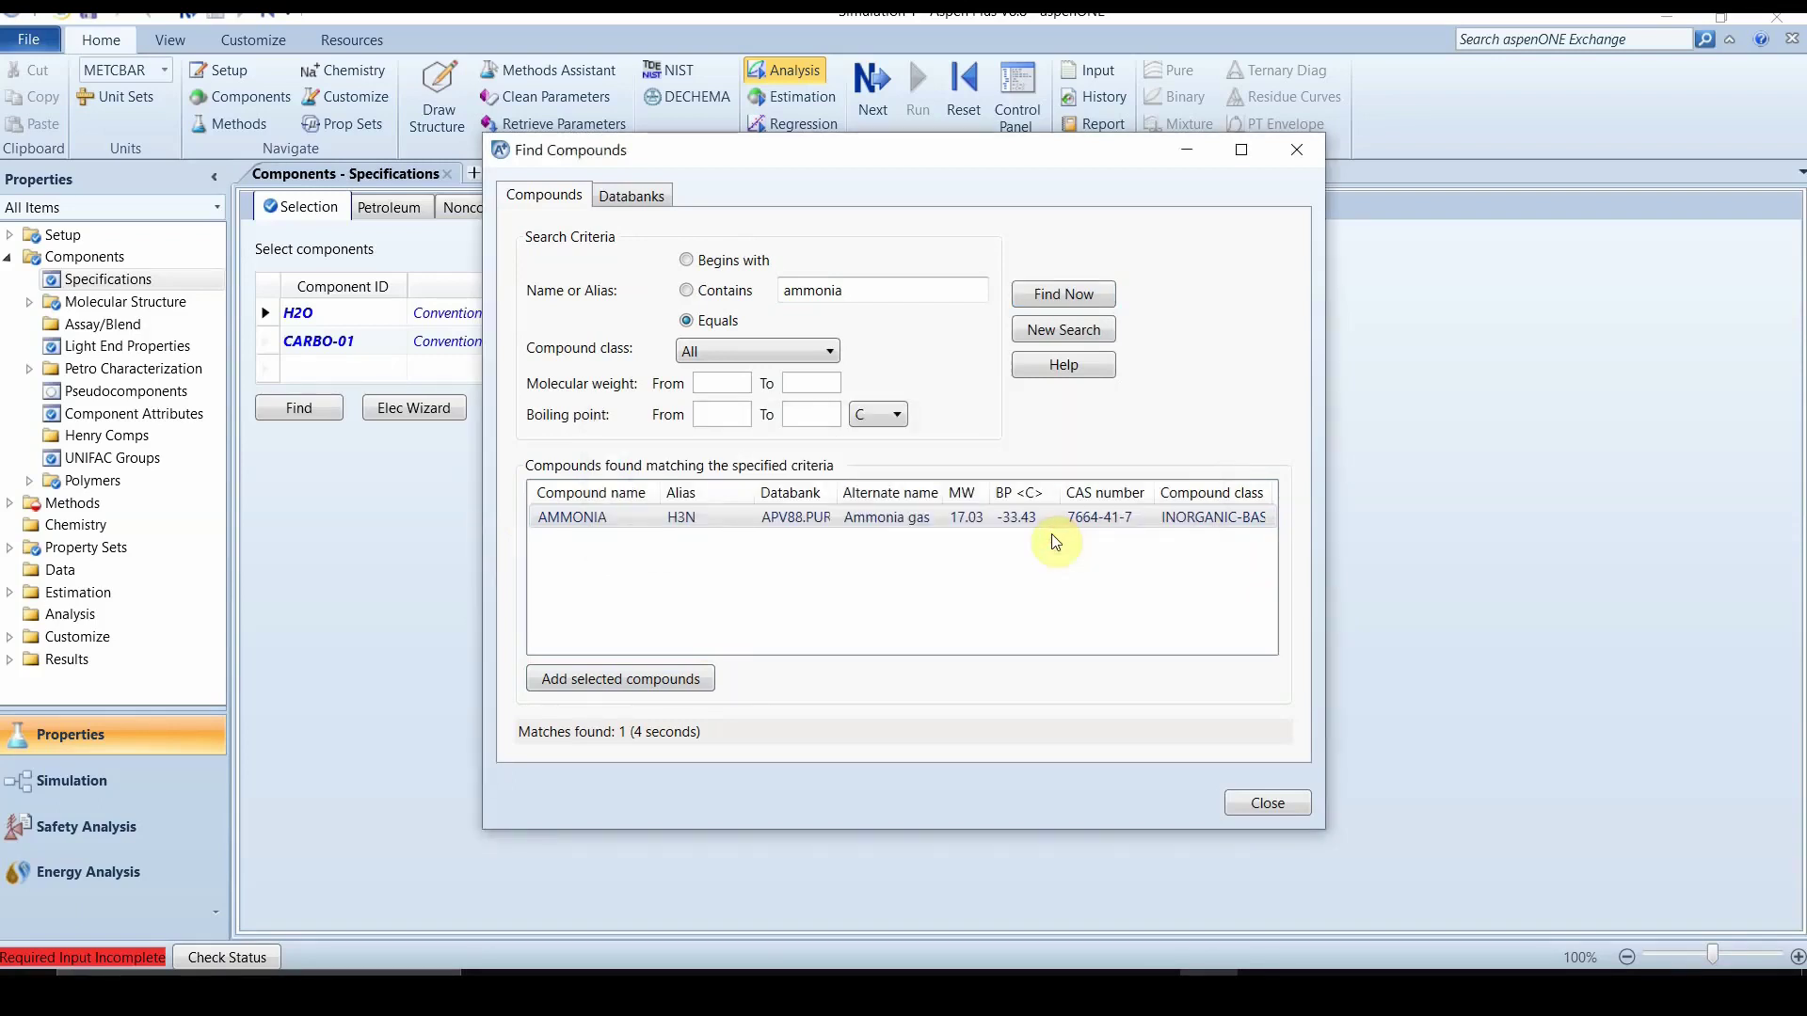
Search for hydrogen sulfide, add it to the components, and close Find Compounds
{"action": "key", "text": "BackSpace"}
{"action": "type", "text": "hydrogen su"}
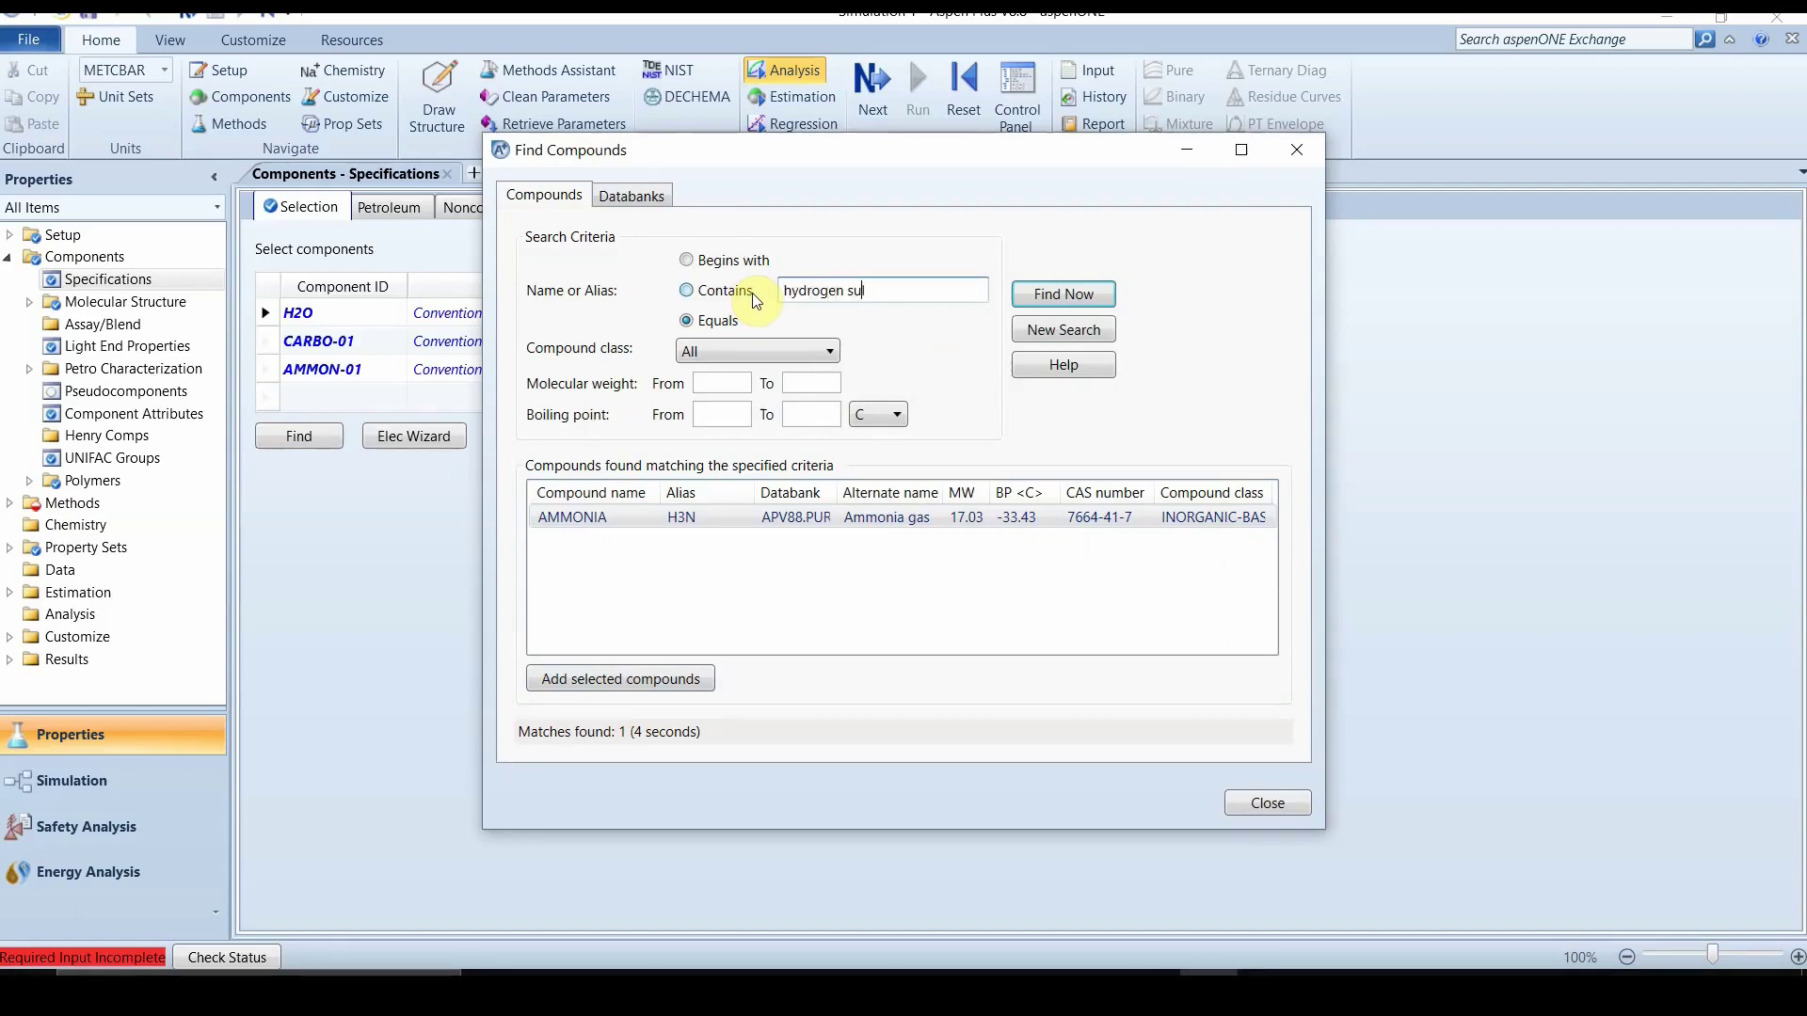
{"action": "type", "text": "lfide"}
{"action": "key", "text": "Return"}
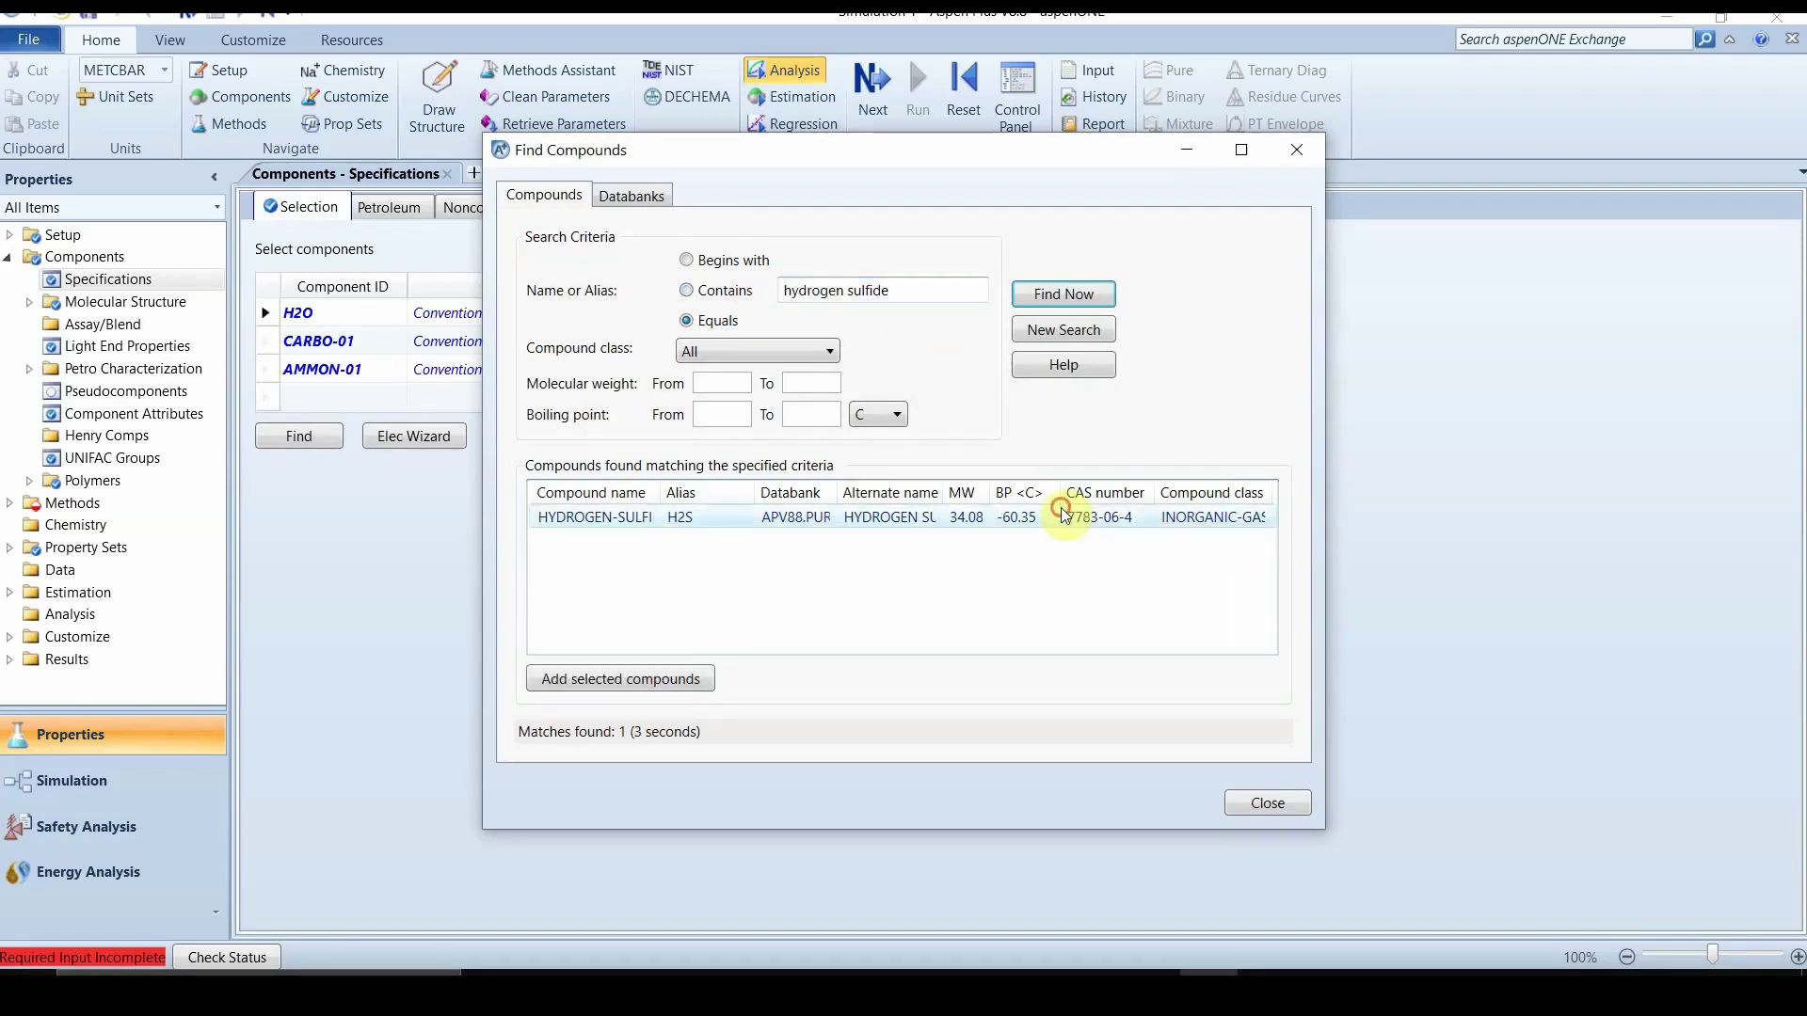
{"action": "left_click", "coordinate": [673, 680]}
{"action": "left_click", "coordinate": [1018, 533]}
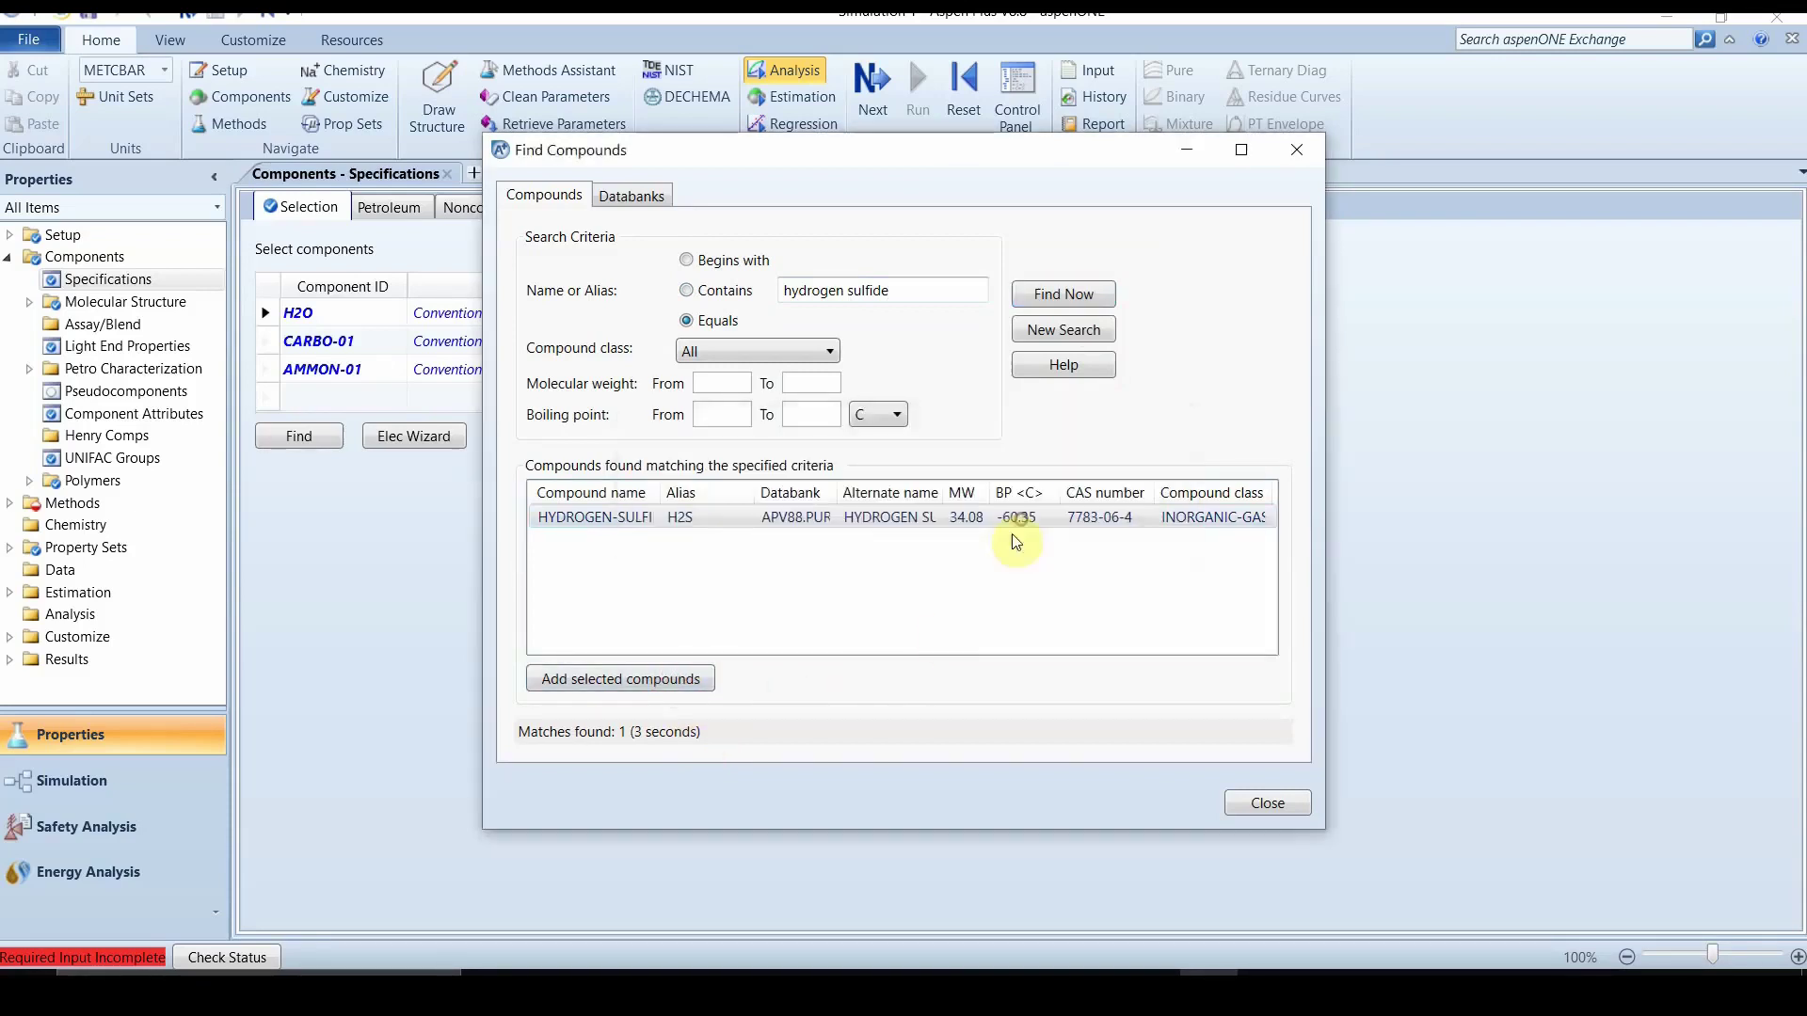
{"action": "left_click", "coordinate": [1295, 155]}
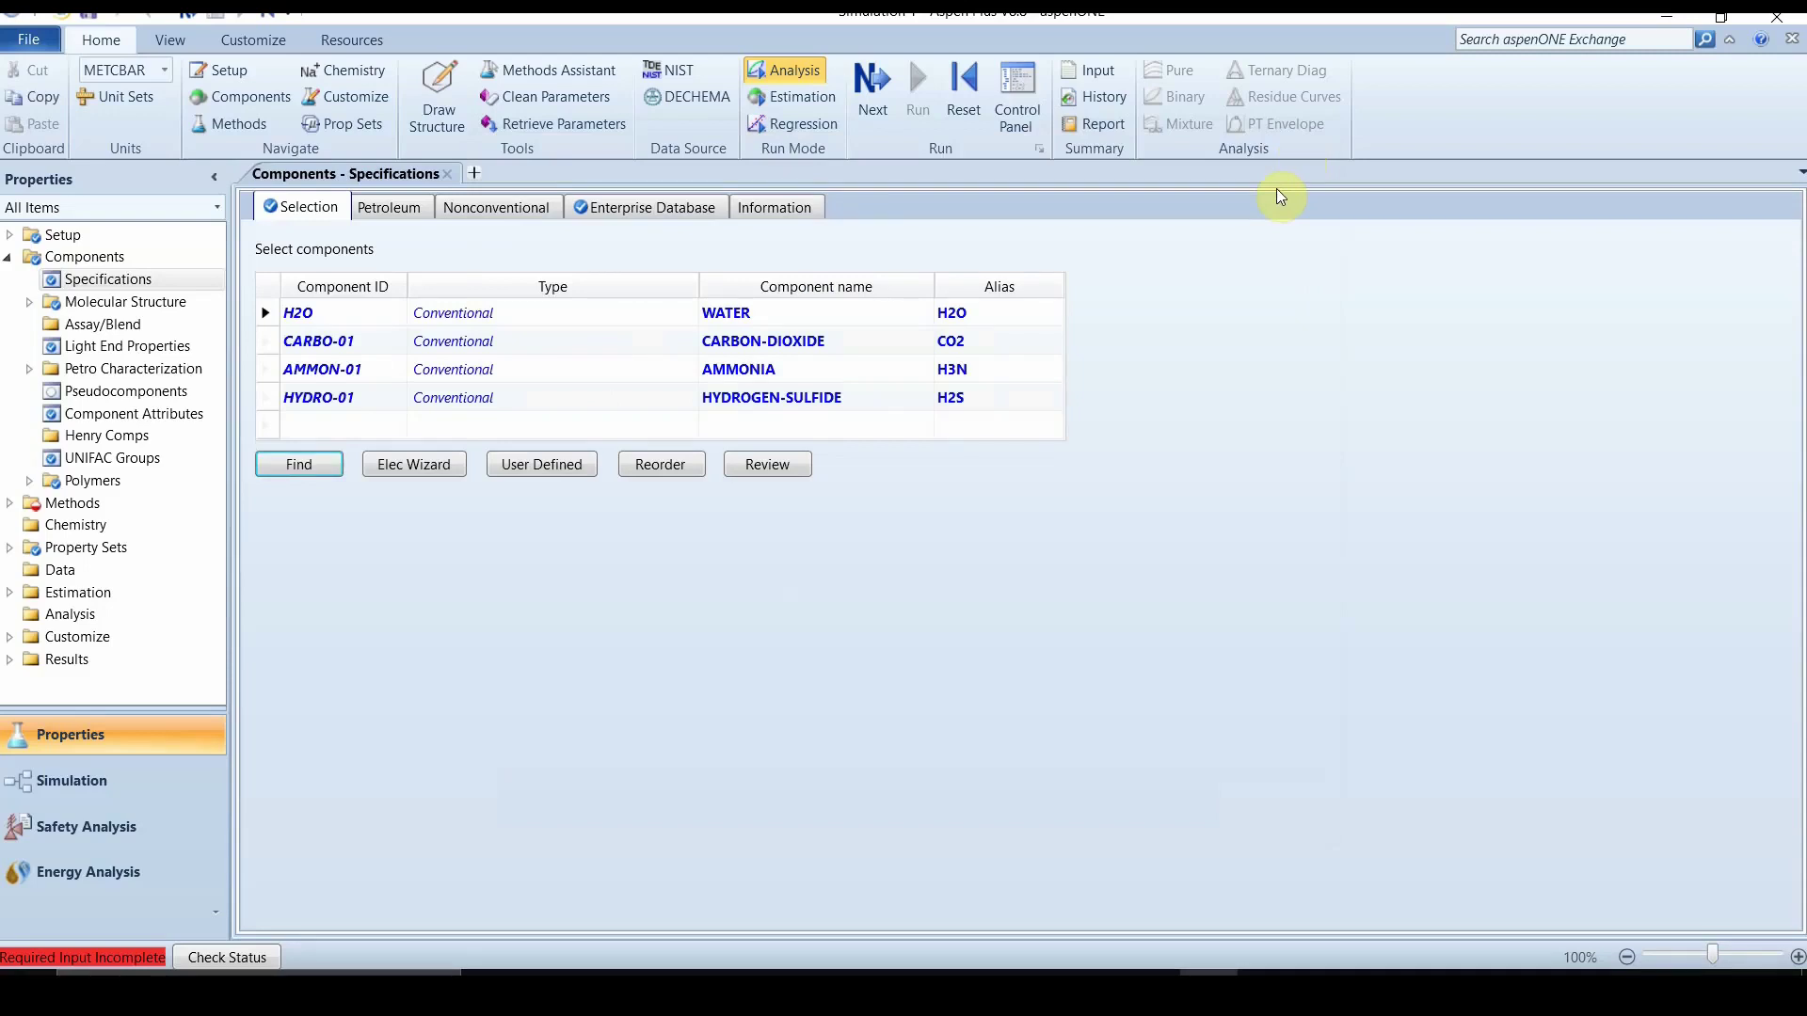
Advance to the NRTL-1 binary parameters, then return to Components Specifications
{"action": "key", "text": "F4"}
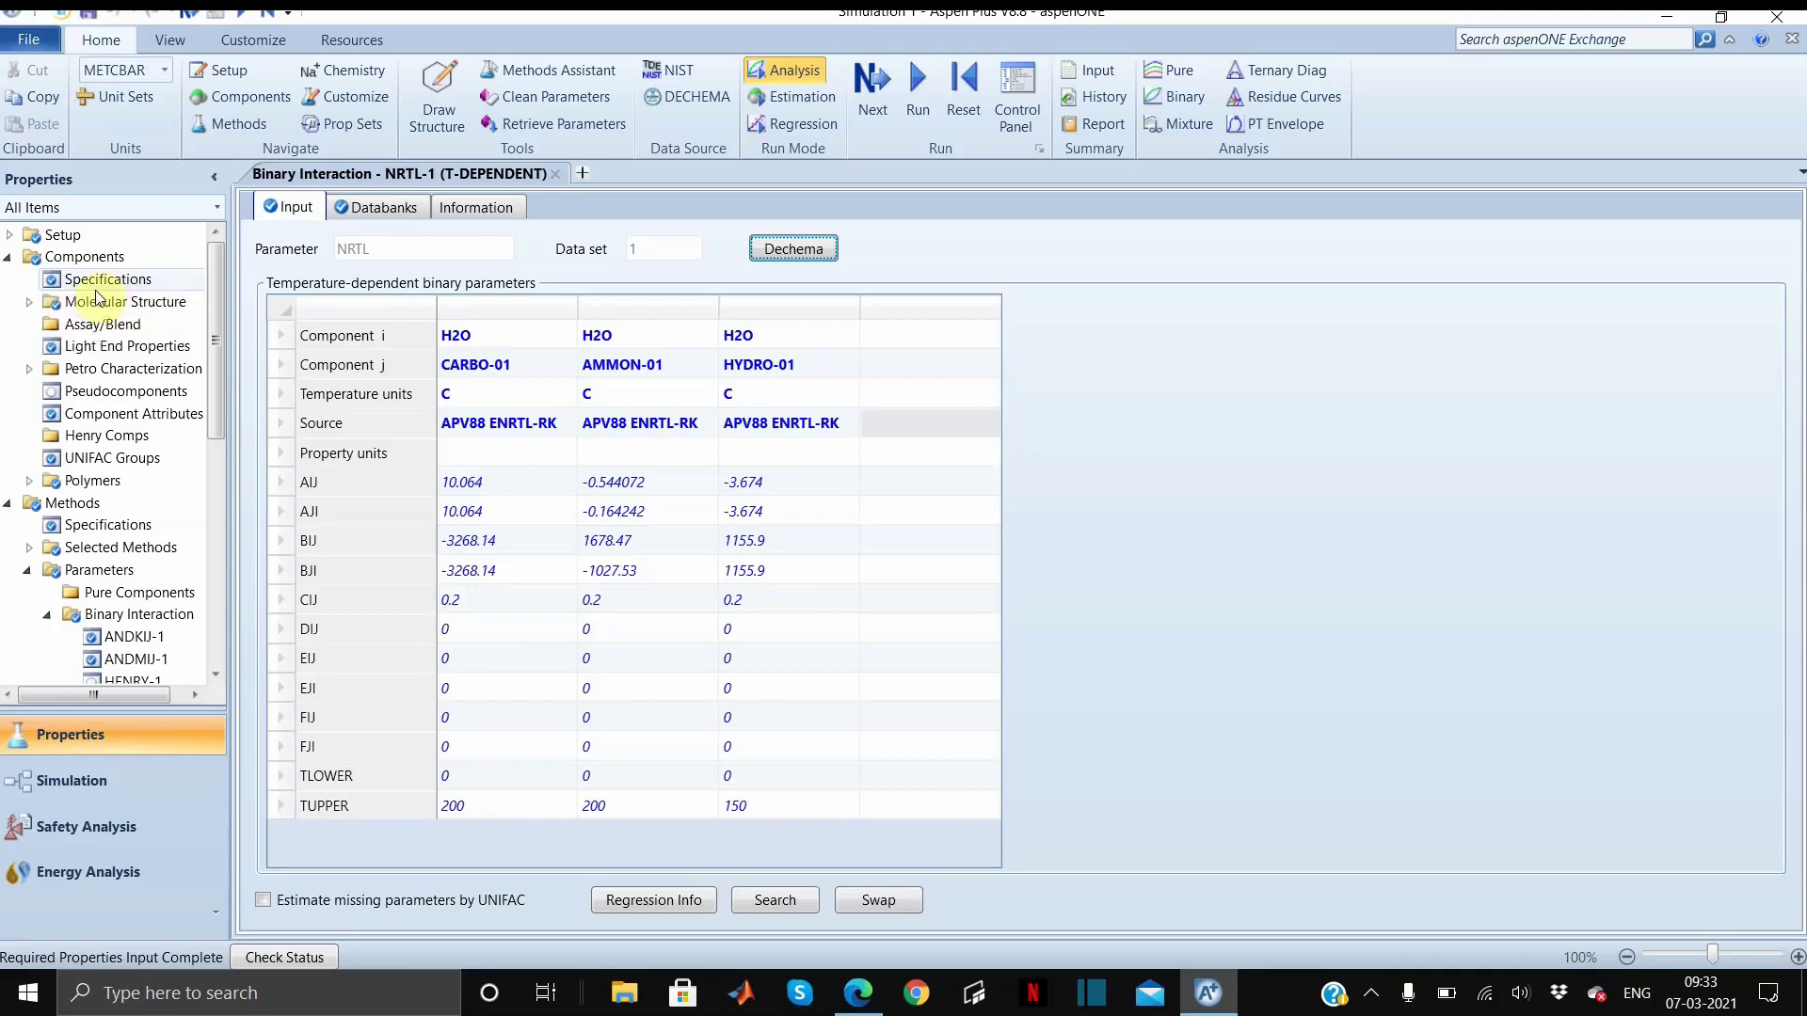
{"action": "left_click", "coordinate": [110, 256]}
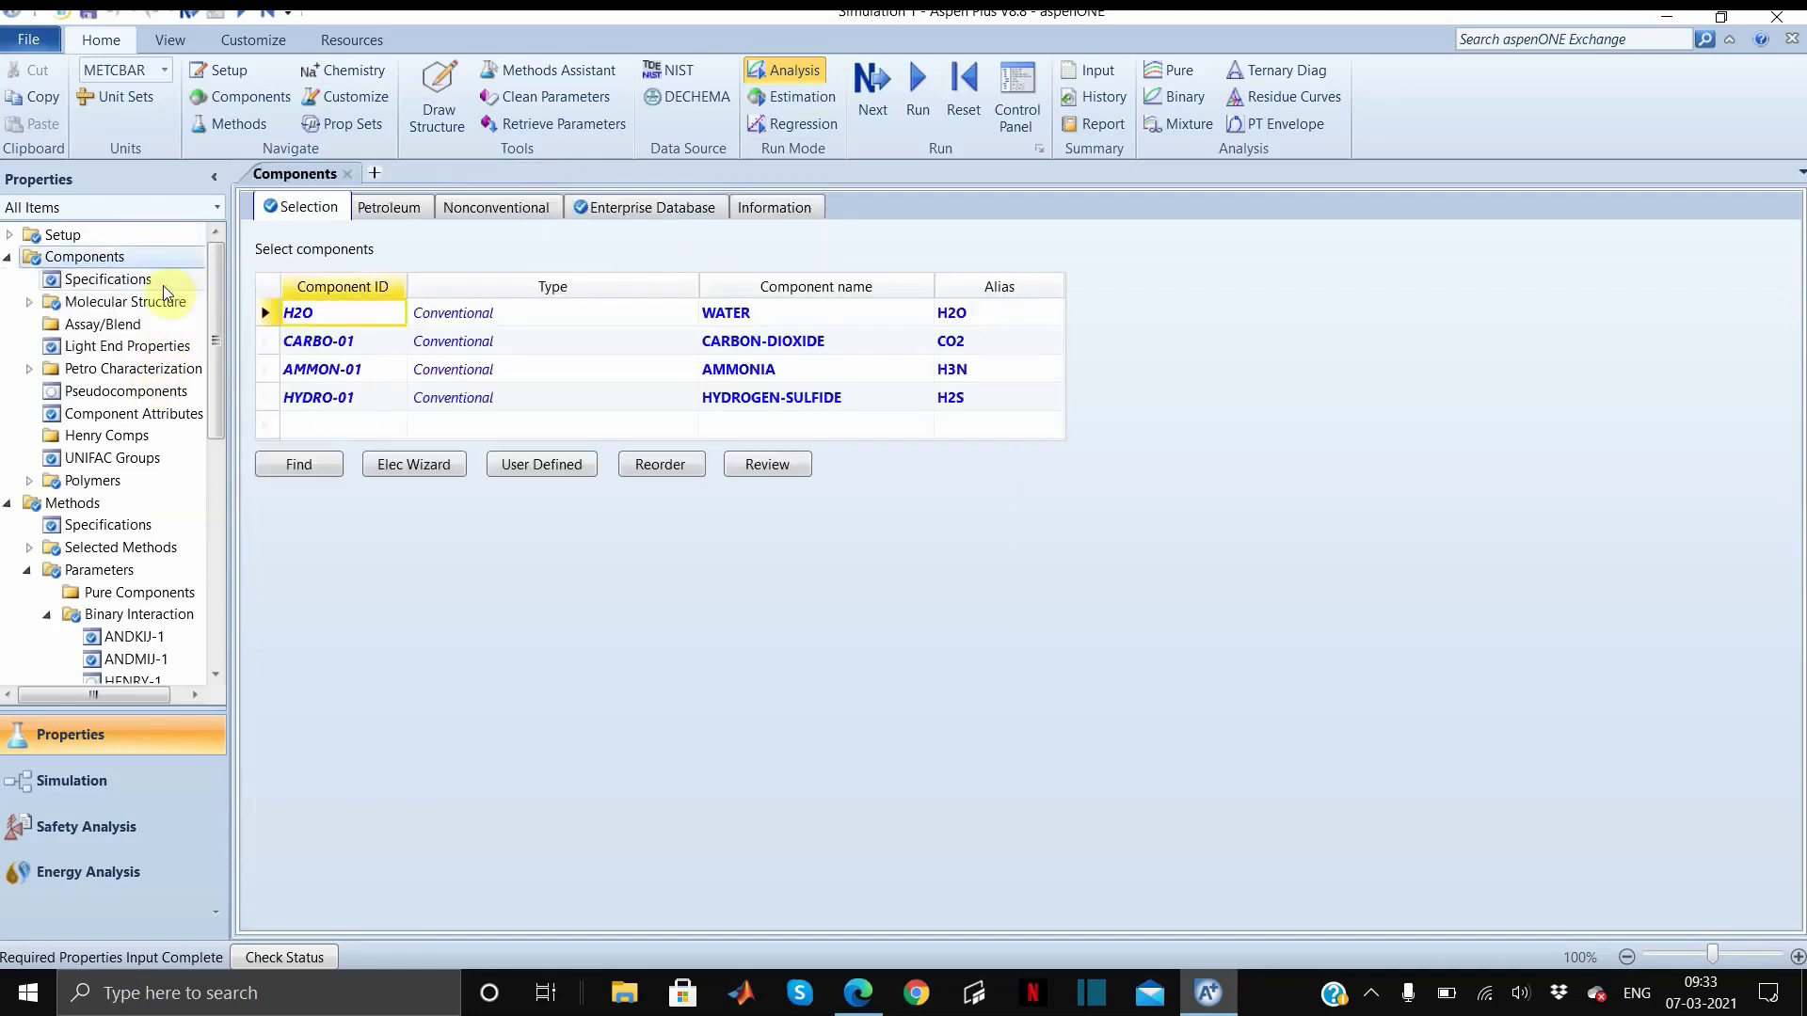
{"action": "left_click", "coordinate": [165, 285]}
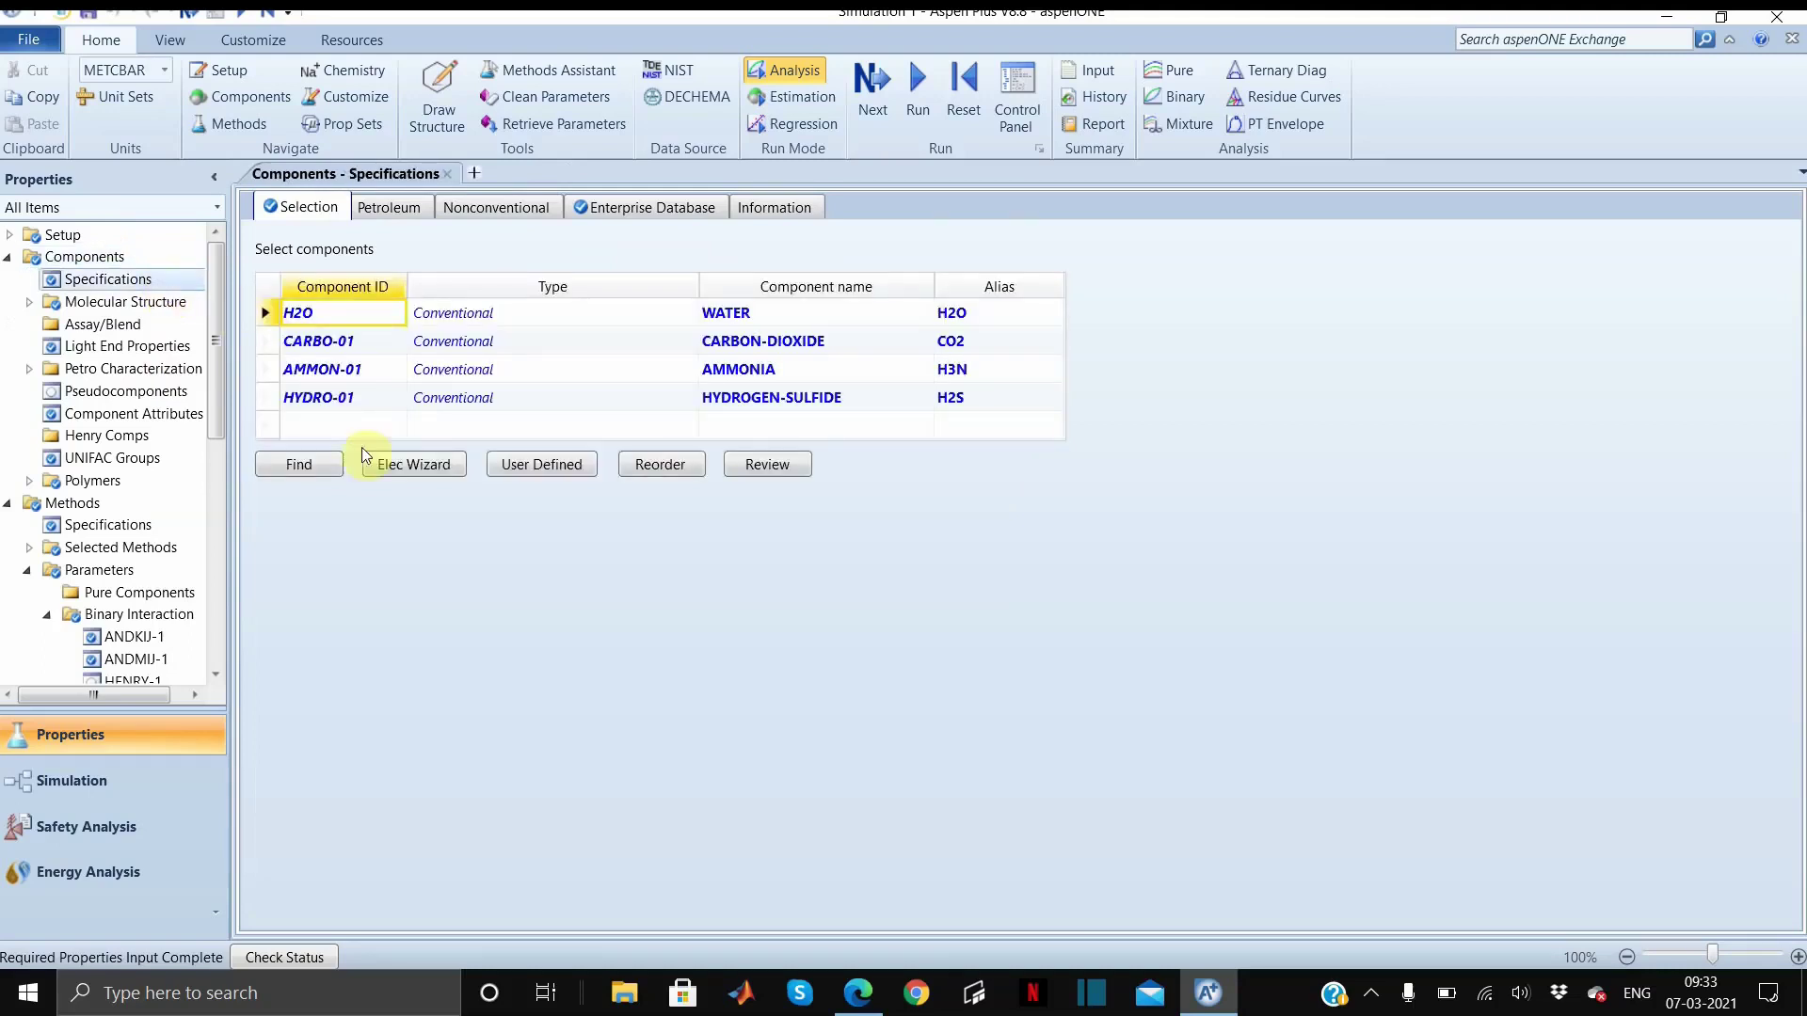
Launch the Electrolyte Wizard with an Unsymmetric ionic reference state and proceed to base components
{"action": "left_click", "coordinate": [433, 463]}
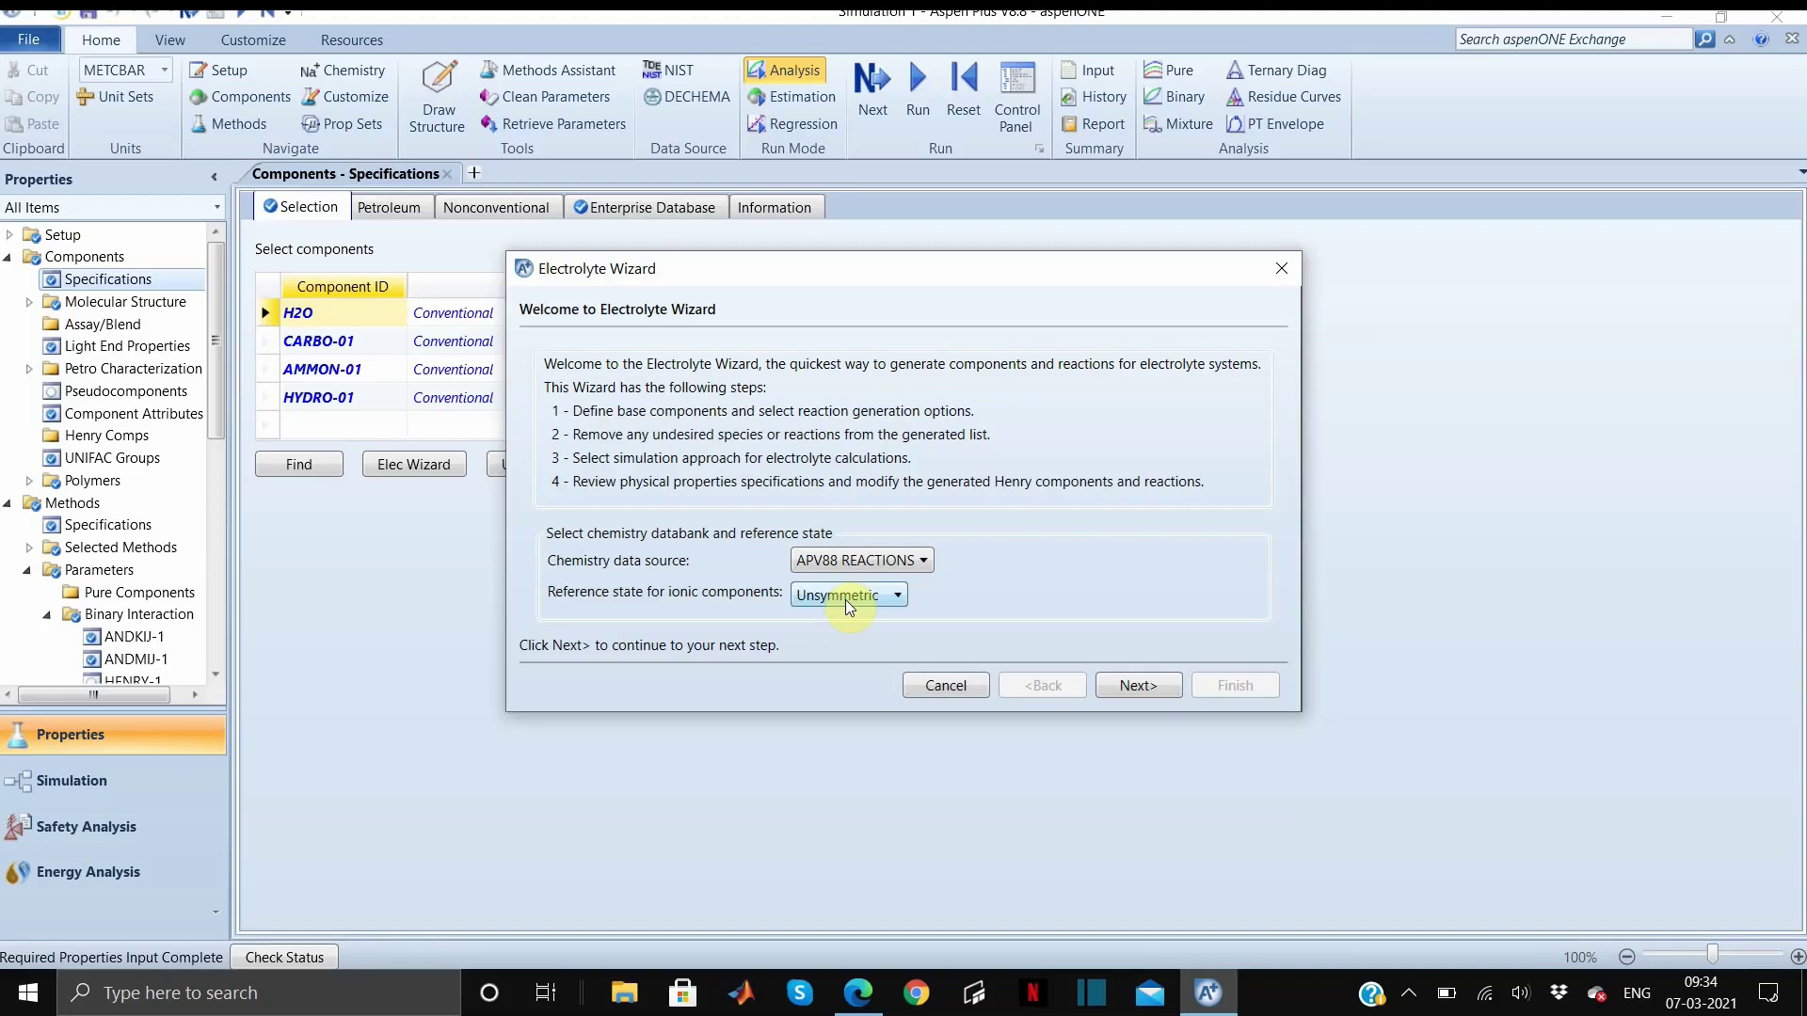
{"action": "left_click", "coordinate": [902, 596]}
{"action": "left_click", "coordinate": [864, 651]}
{"action": "key", "text": "Down"}
{"action": "left_click", "coordinate": [1151, 691]}
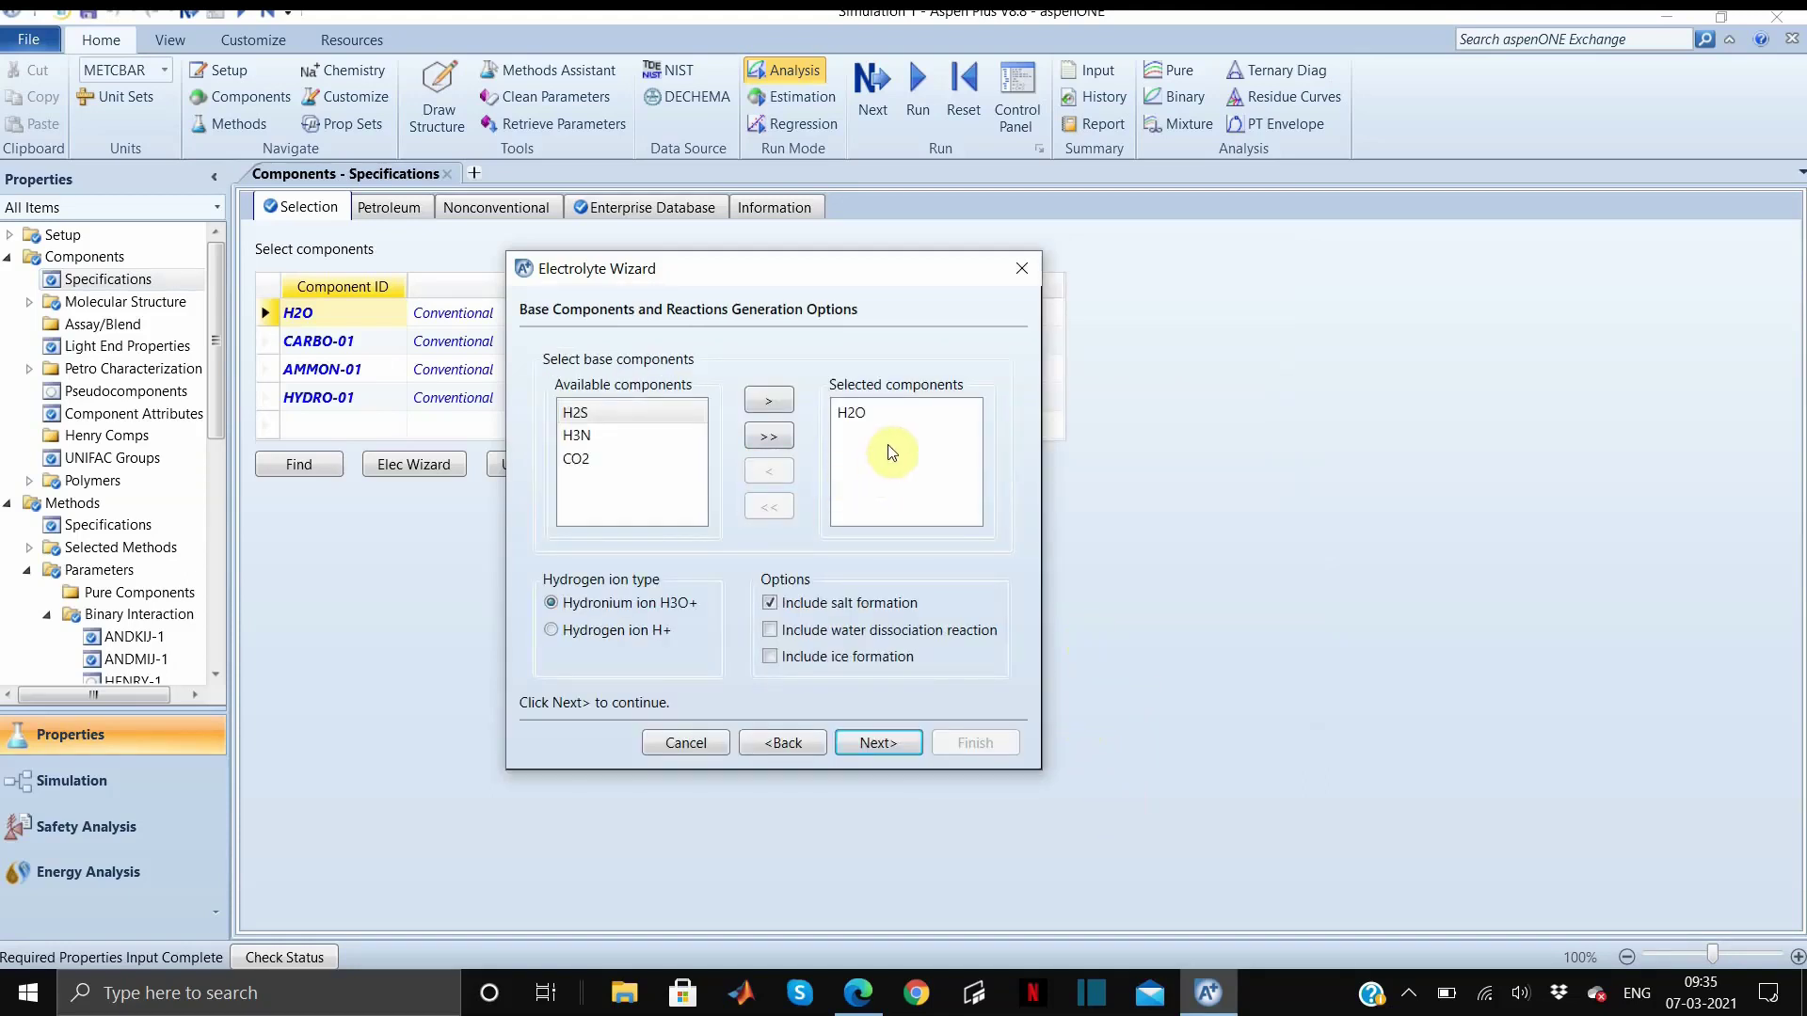
Select all four components as base, using H+ ions, with water dissociation and no salt formation
{"action": "left_click", "coordinate": [888, 412]}
{"action": "left_click", "coordinate": [761, 438]}
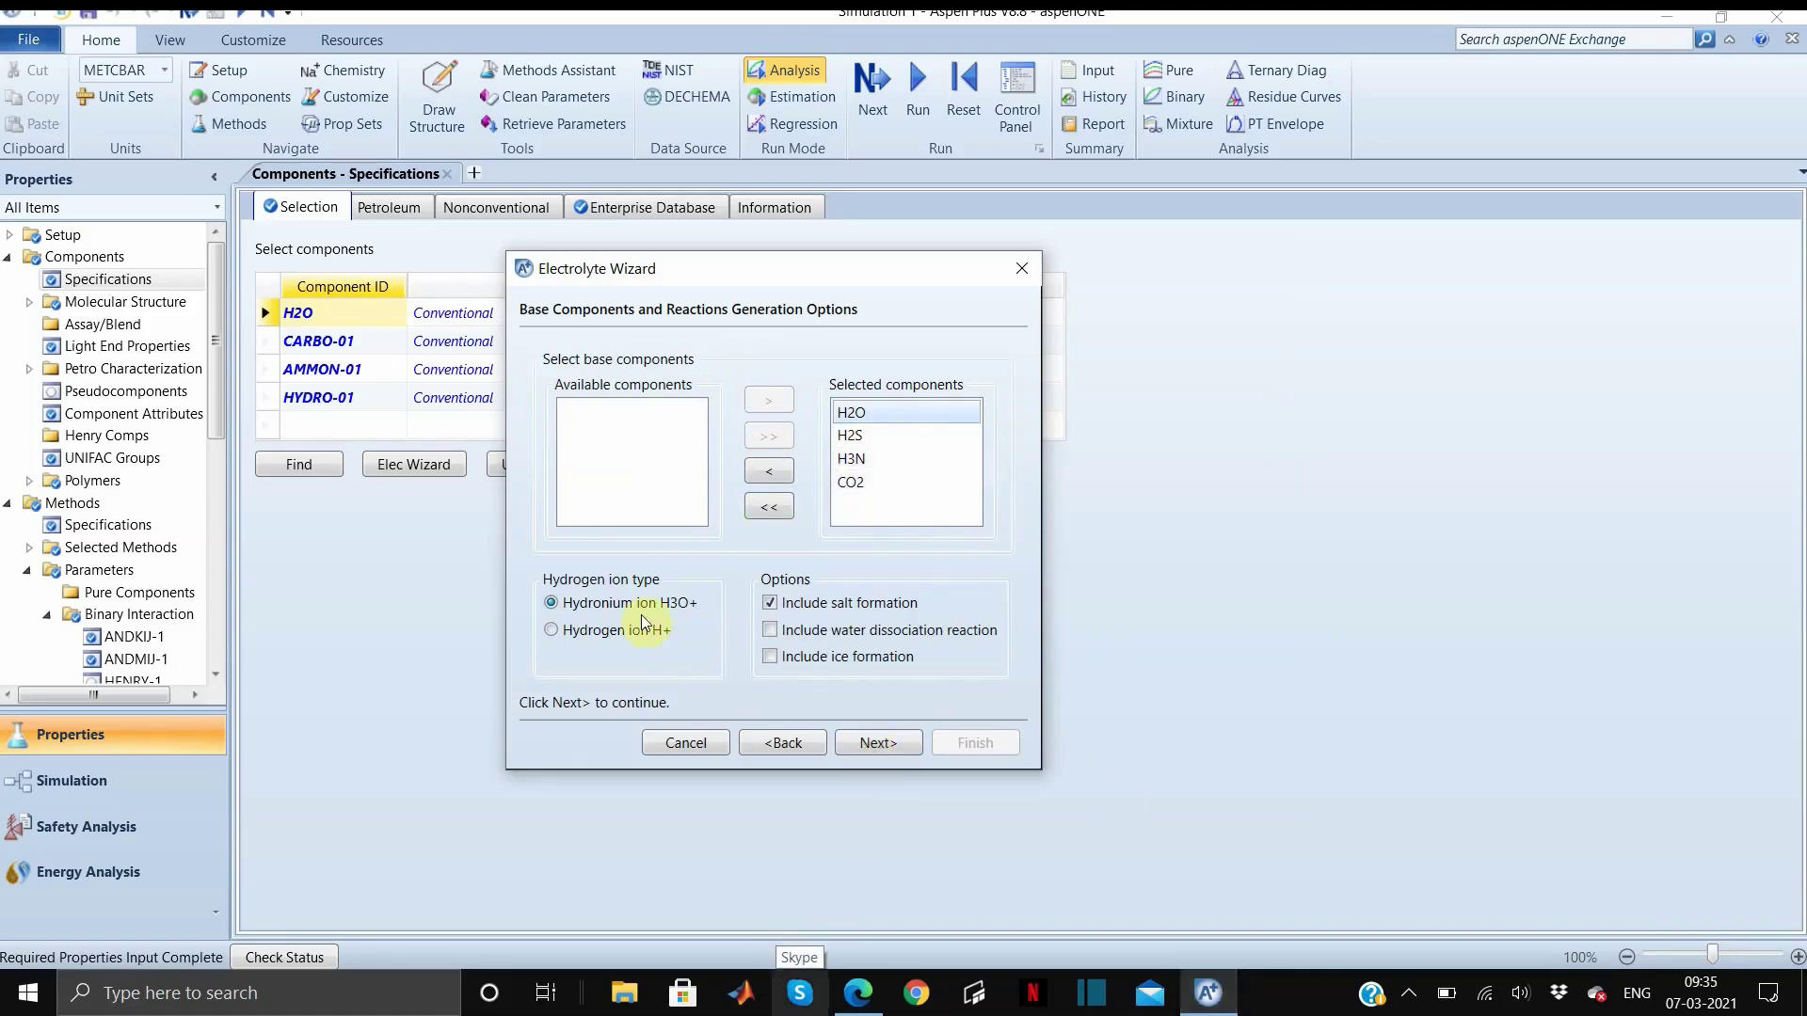
{"action": "left_click", "coordinate": [551, 631]}
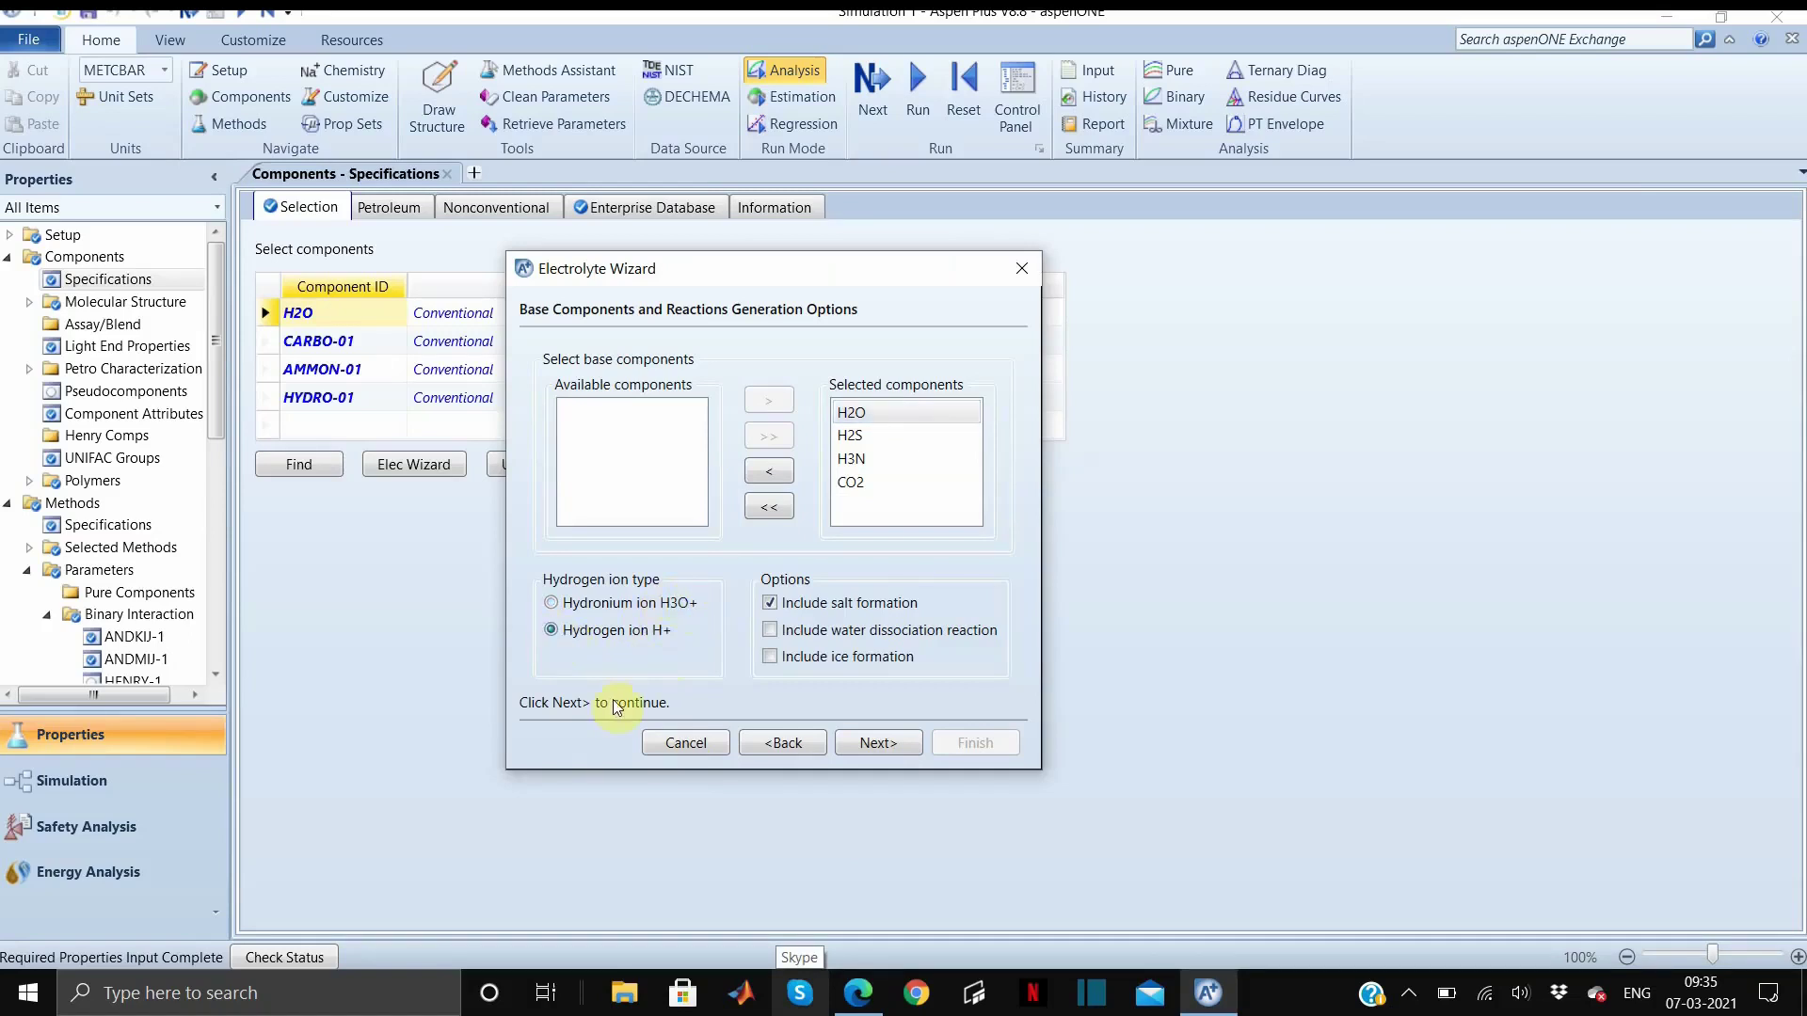
{"action": "left_click", "coordinate": [769, 631]}
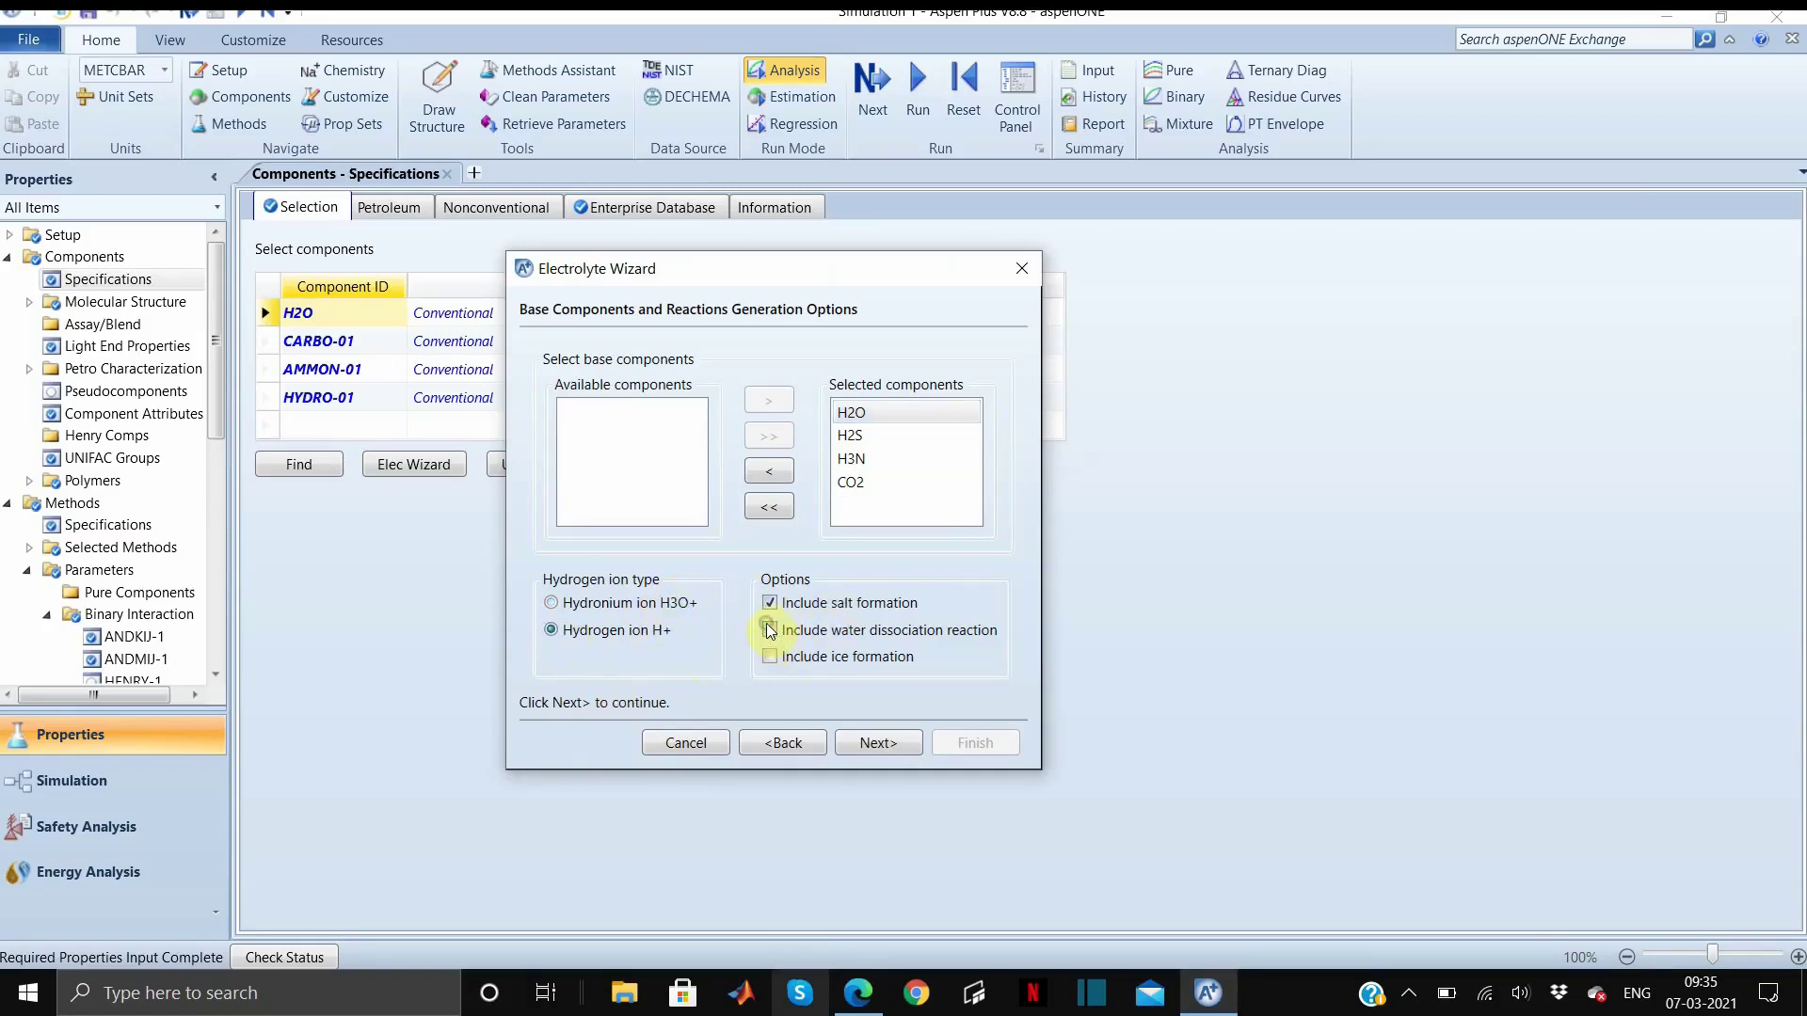
{"action": "left_click", "coordinate": [769, 605]}
Generate and review the aqueous species and reactions, keeping ELECNRTL as property method
{"action": "left_click", "coordinate": [867, 748]}
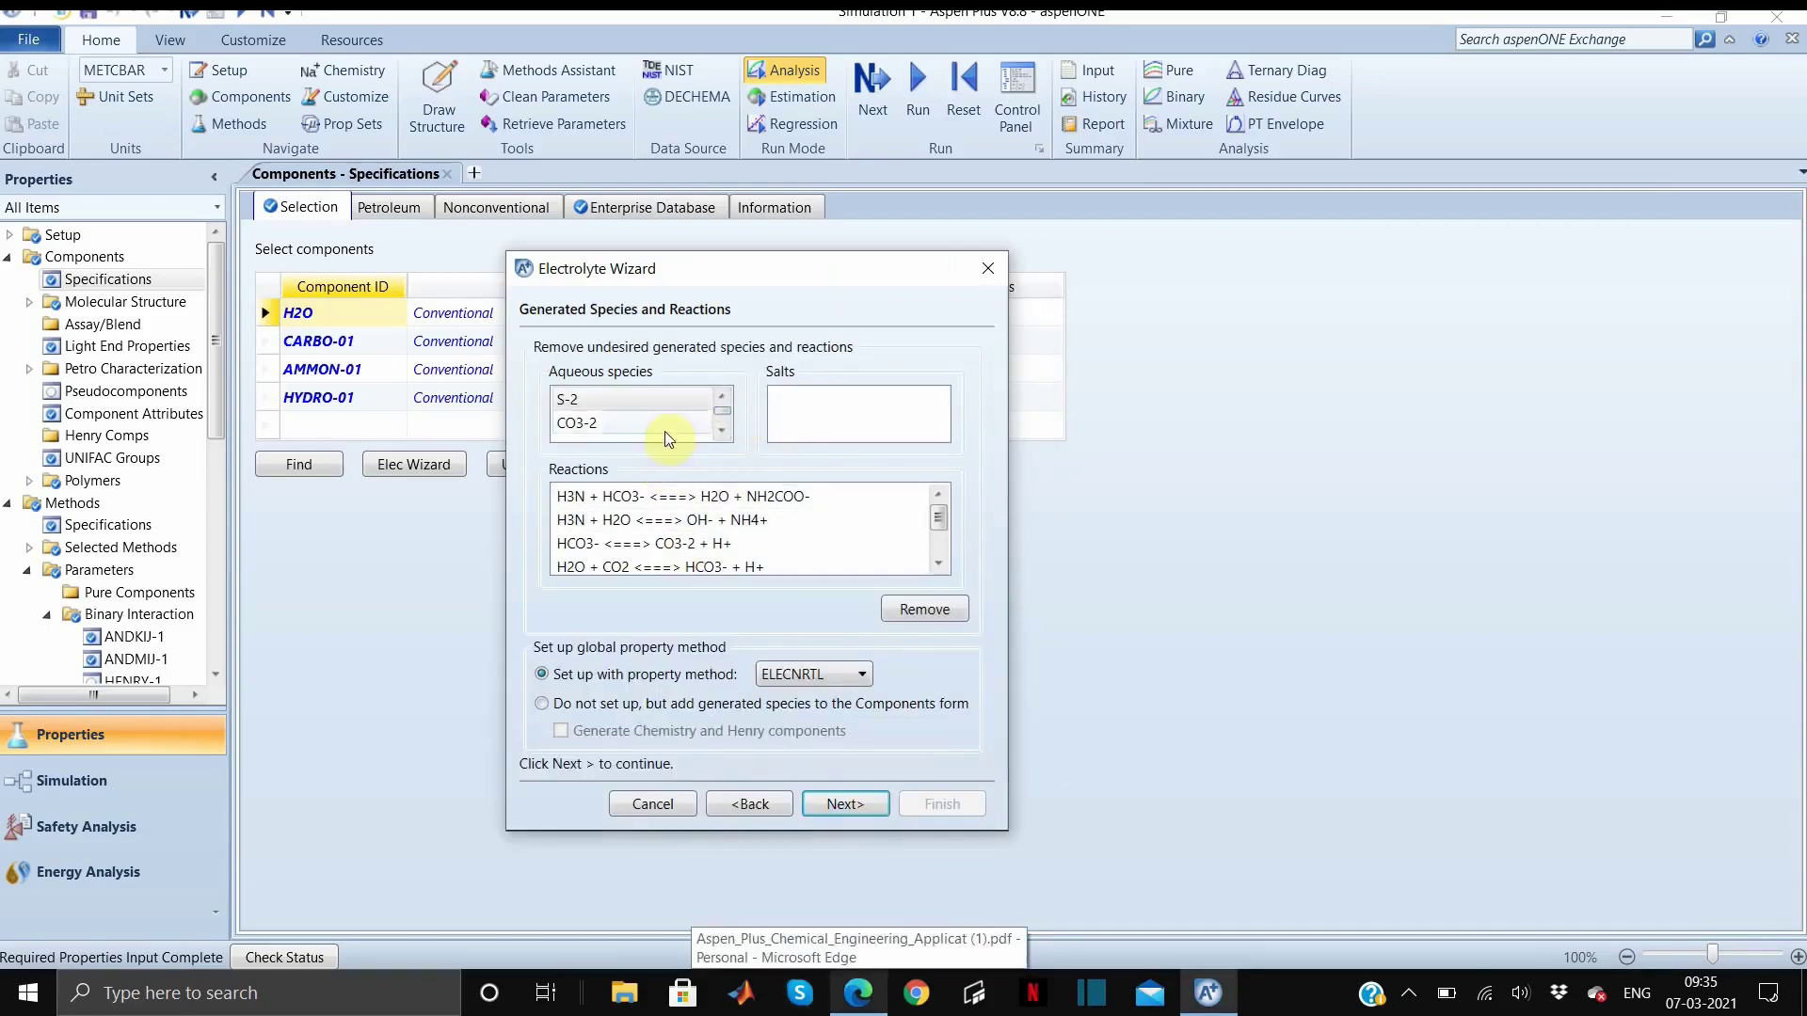
{"action": "scroll", "coordinate": [655, 410], "scroll_direction": "down", "scroll_amount": 1}
{"action": "scroll", "coordinate": [655, 411], "scroll_direction": "up", "scroll_amount": 1}
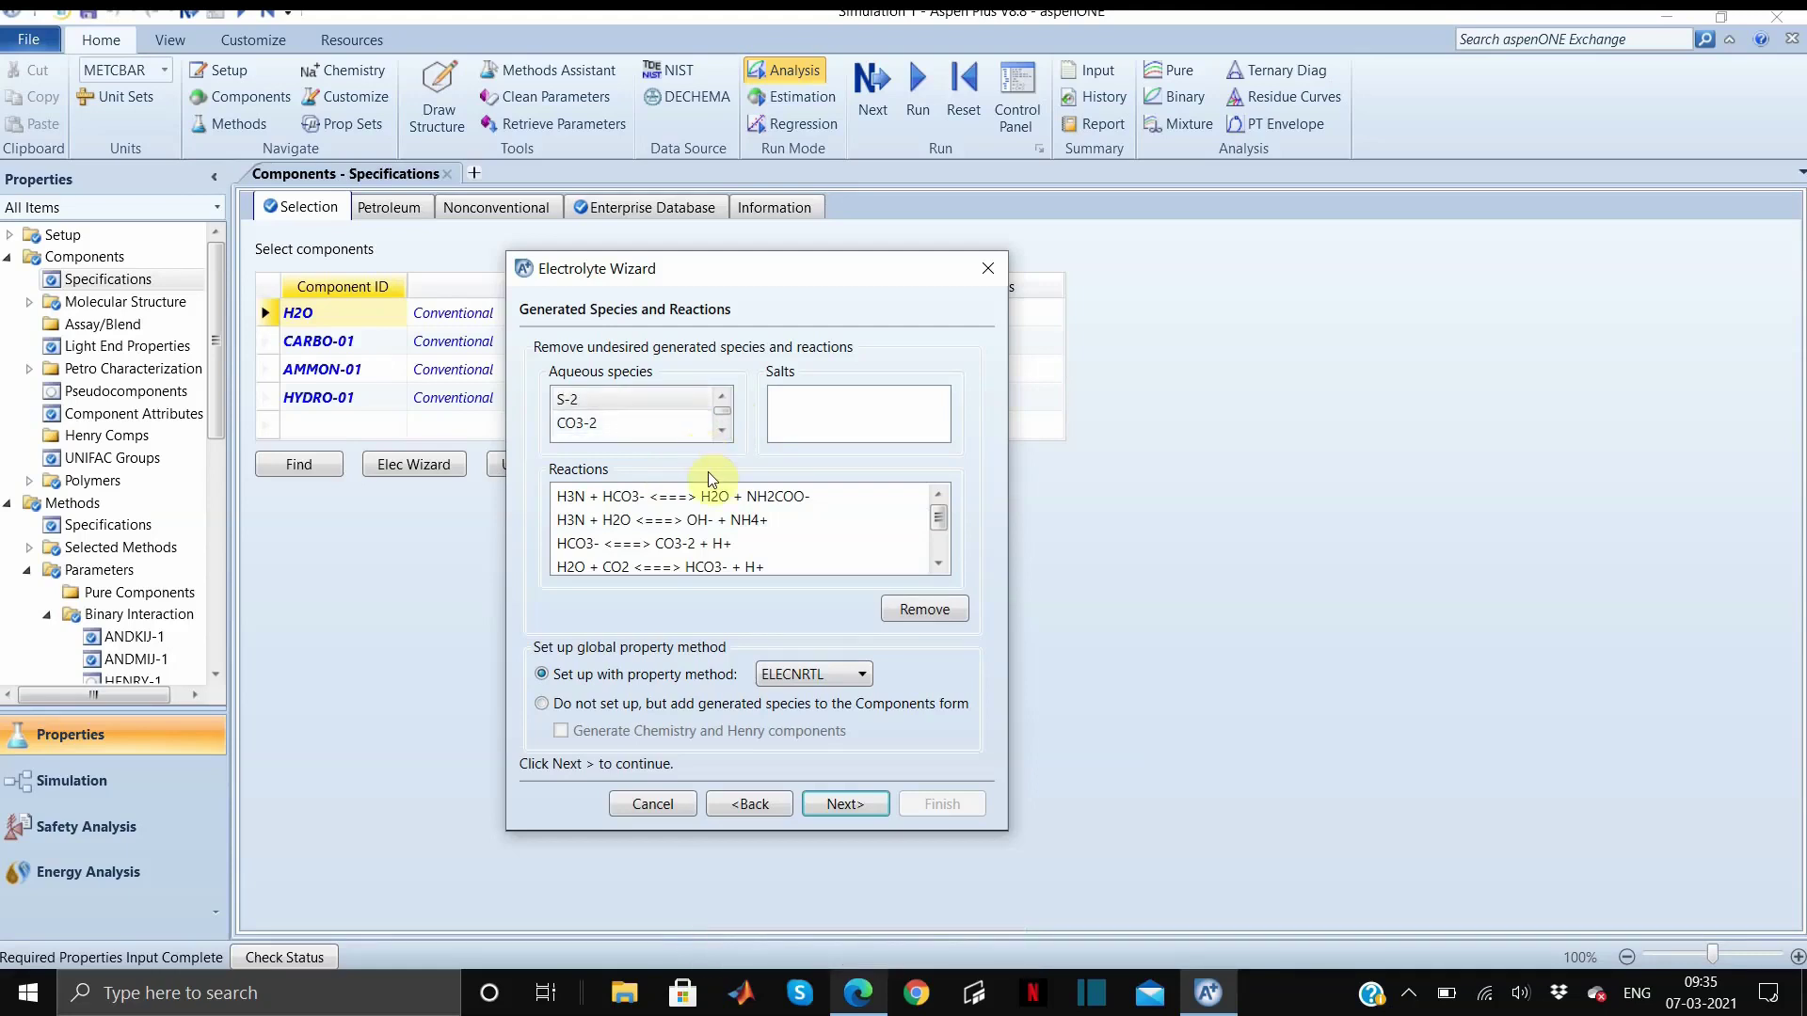
{"action": "scroll", "coordinate": [659, 508], "scroll_direction": "down", "scroll_amount": 1}
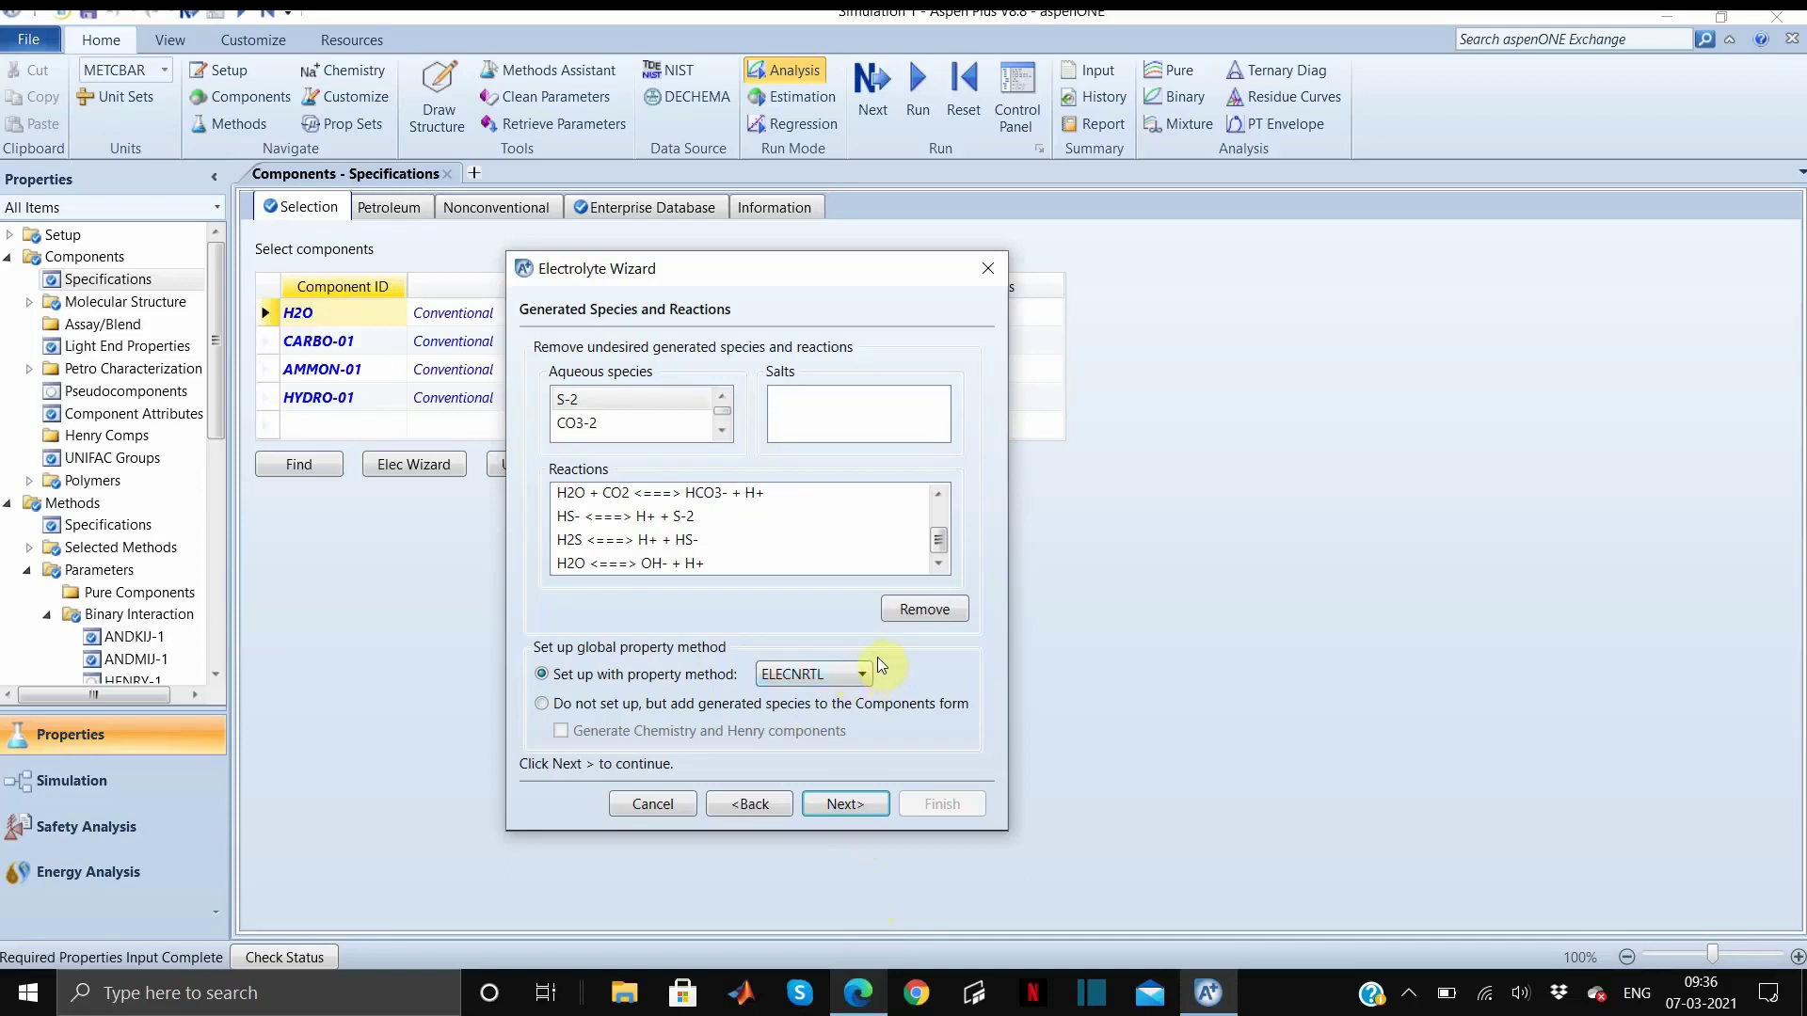
Choose the true component approach and confirm the parameter update warning
{"action": "left_click", "coordinate": [838, 805]}
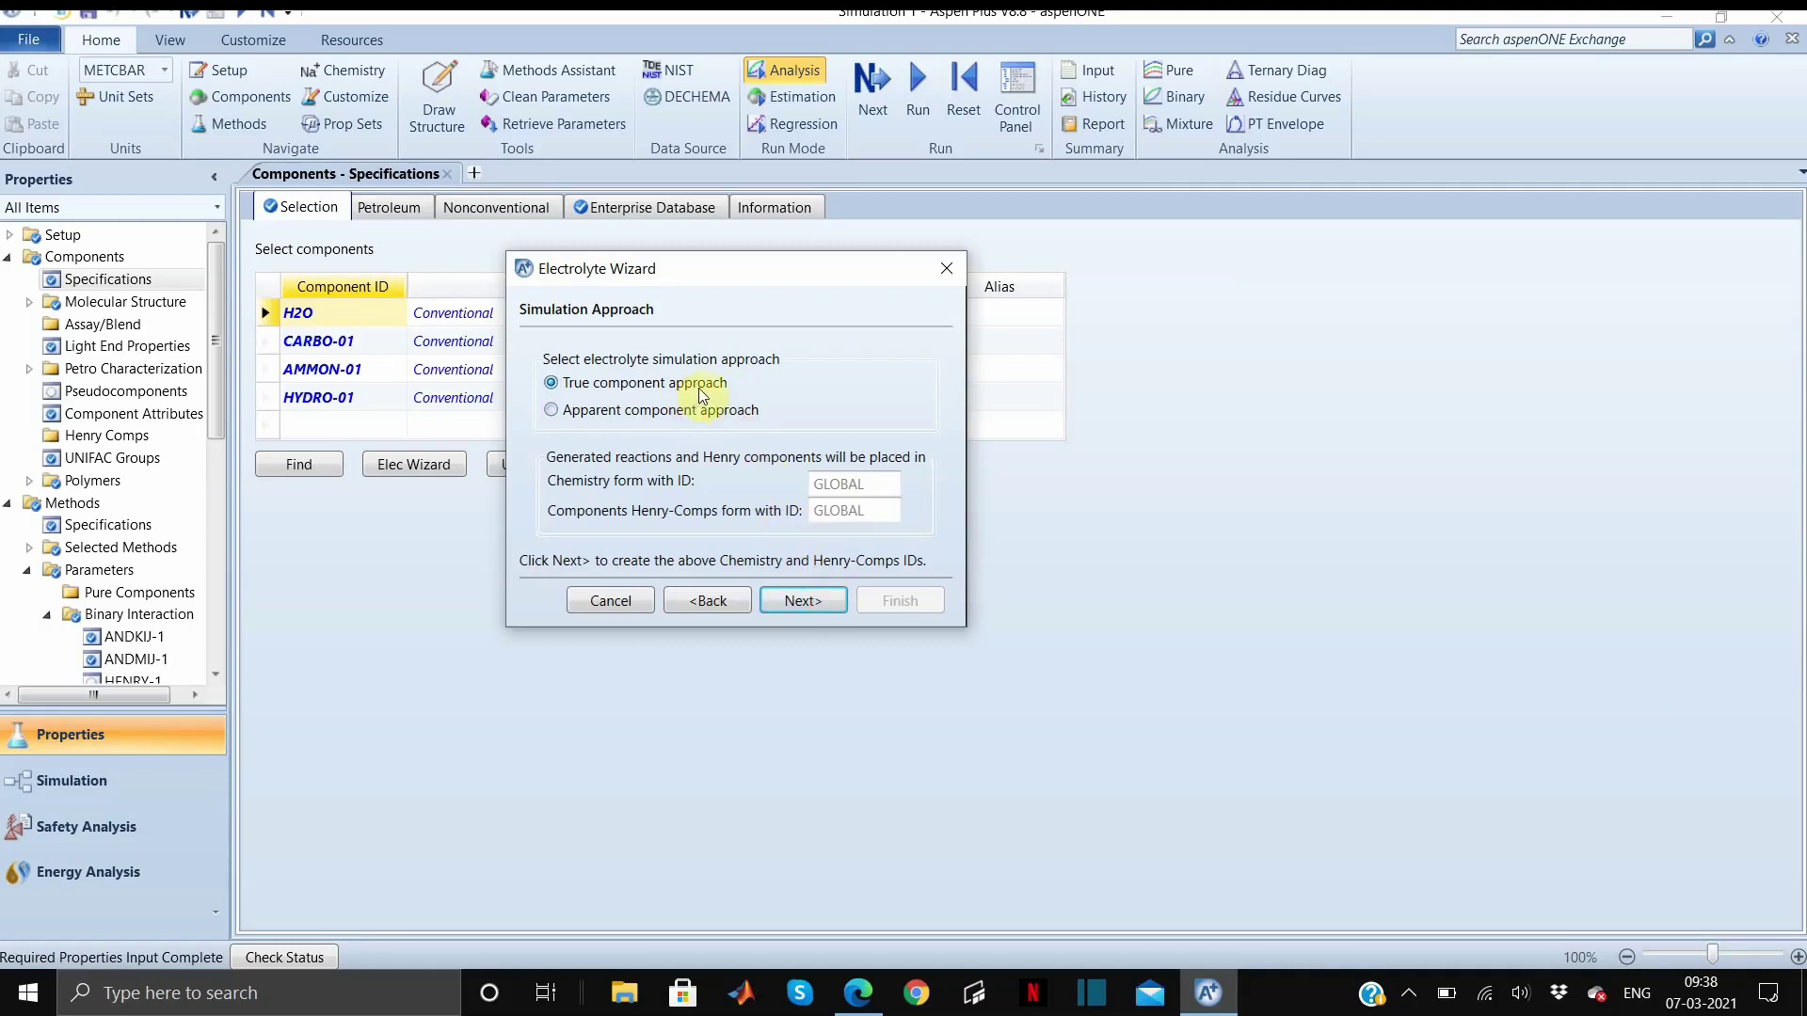
{"action": "left_click", "coordinate": [811, 612]}
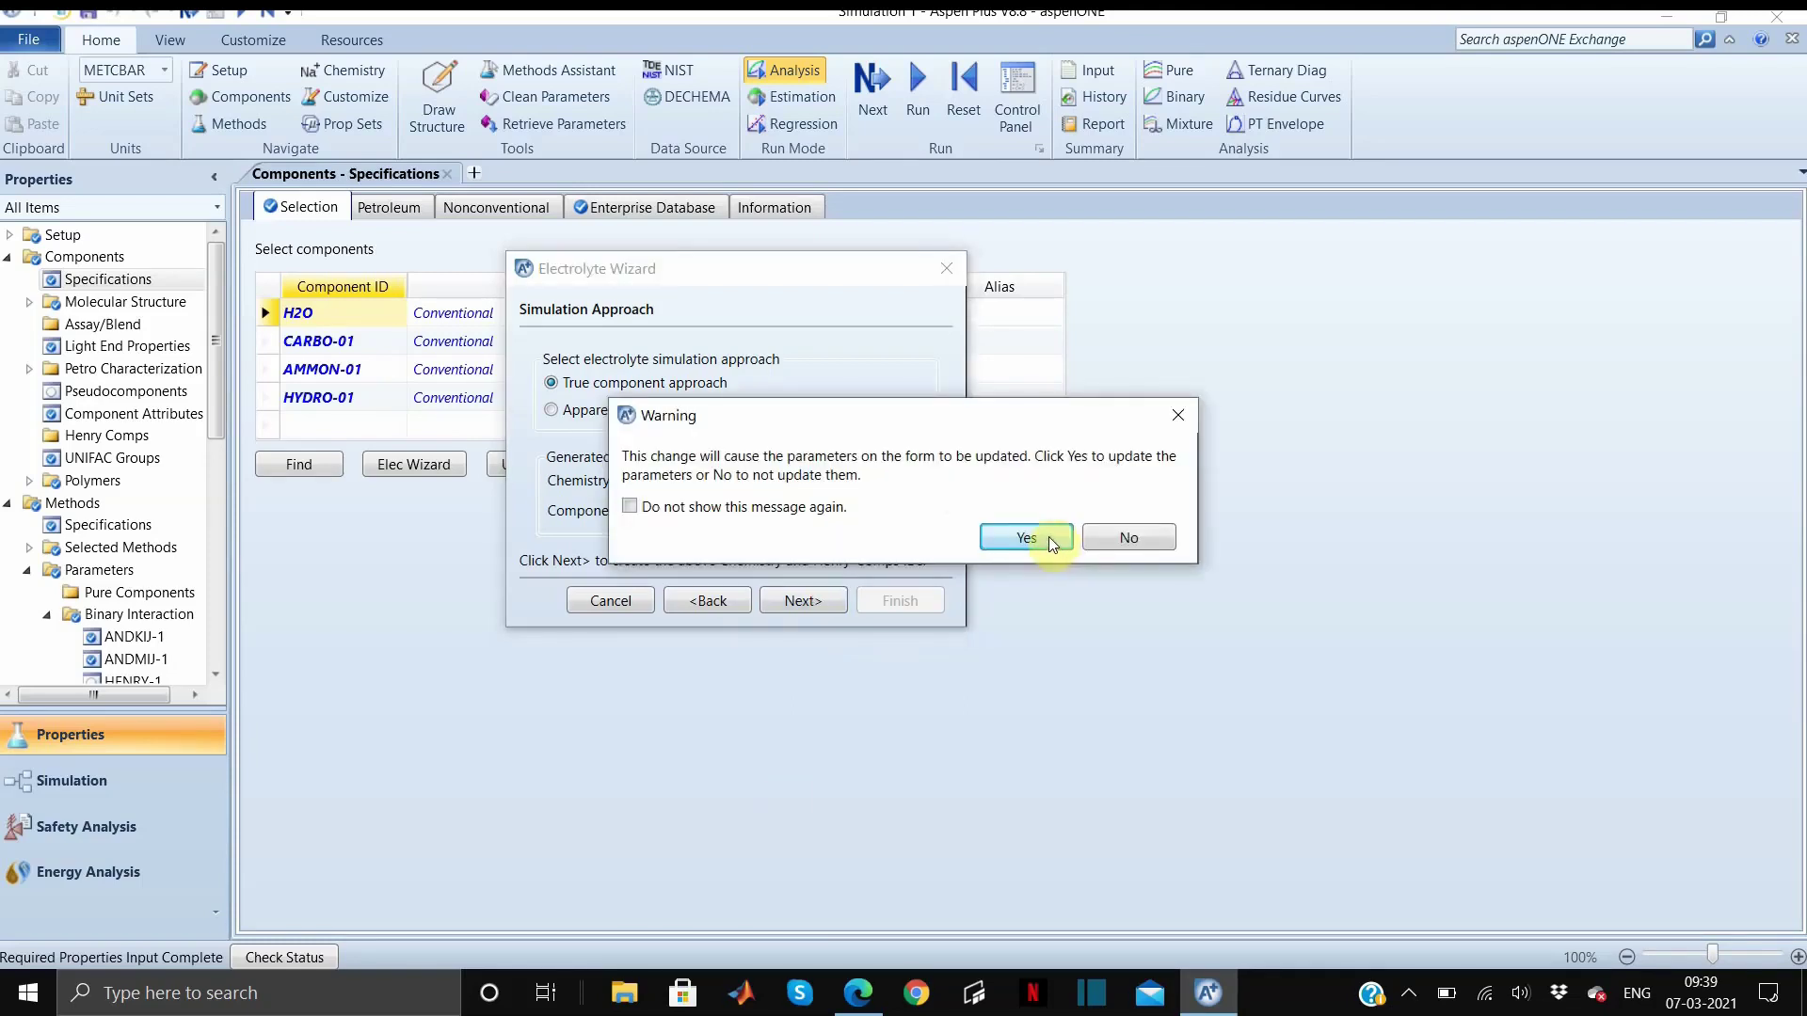
{"action": "left_click", "coordinate": [1049, 536]}
Review the generated chemistry and equilibrium constants, then finish to add the eight ions
{"action": "left_click", "coordinate": [803, 600]}
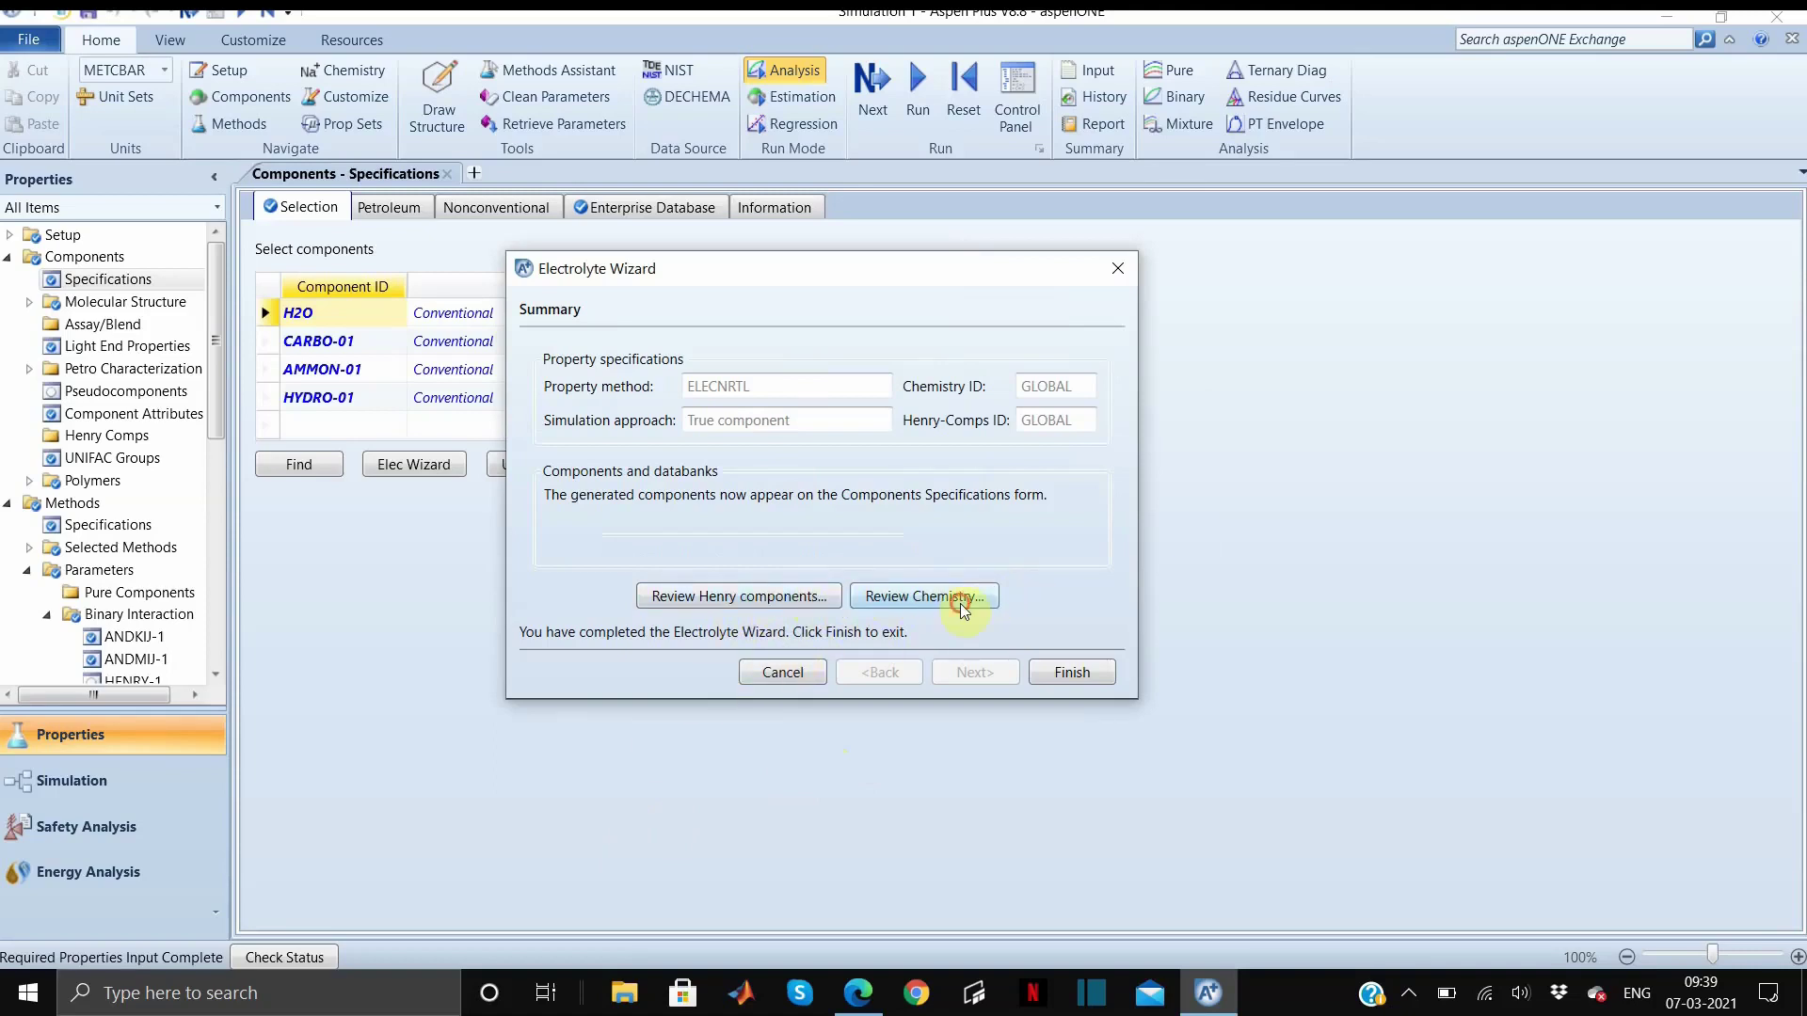
{"action": "left_click", "coordinate": [885, 596]}
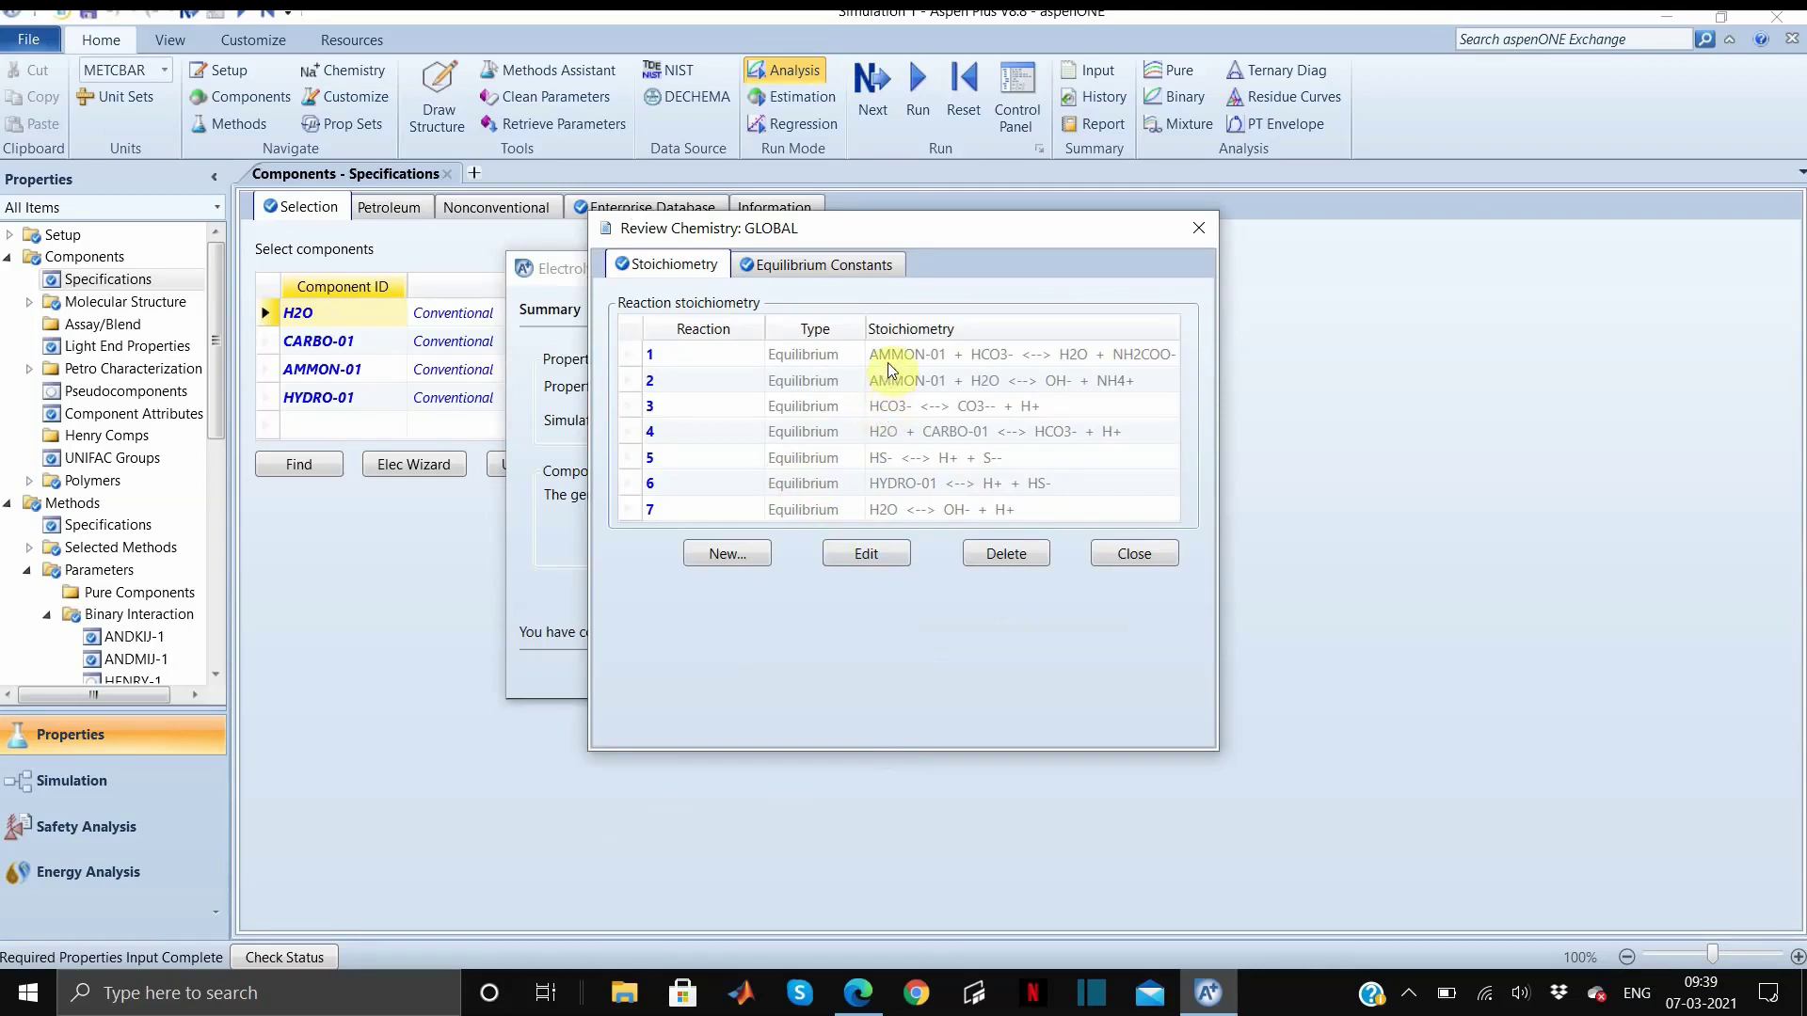
{"action": "left_click", "coordinate": [874, 263]}
{"action": "scroll", "coordinate": [899, 527], "scroll_direction": "down", "scroll_amount": 1}
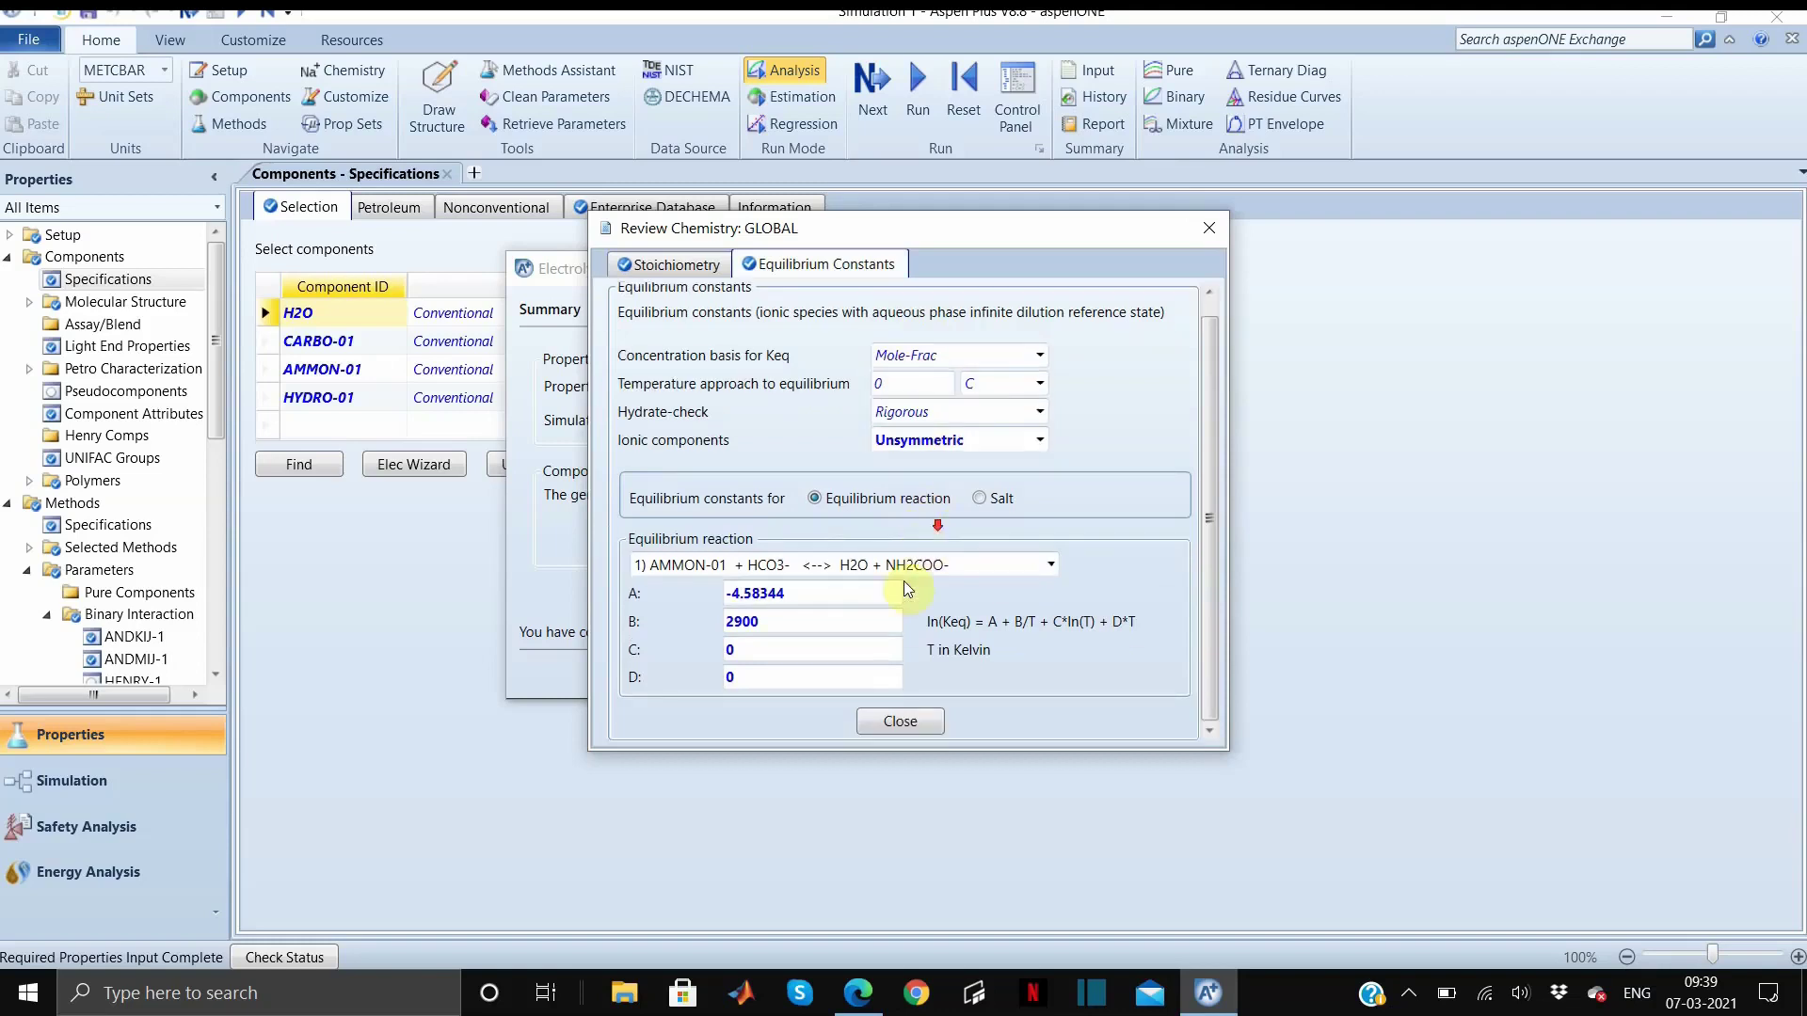
{"action": "key", "text": "ctrl+shift+Tab"}
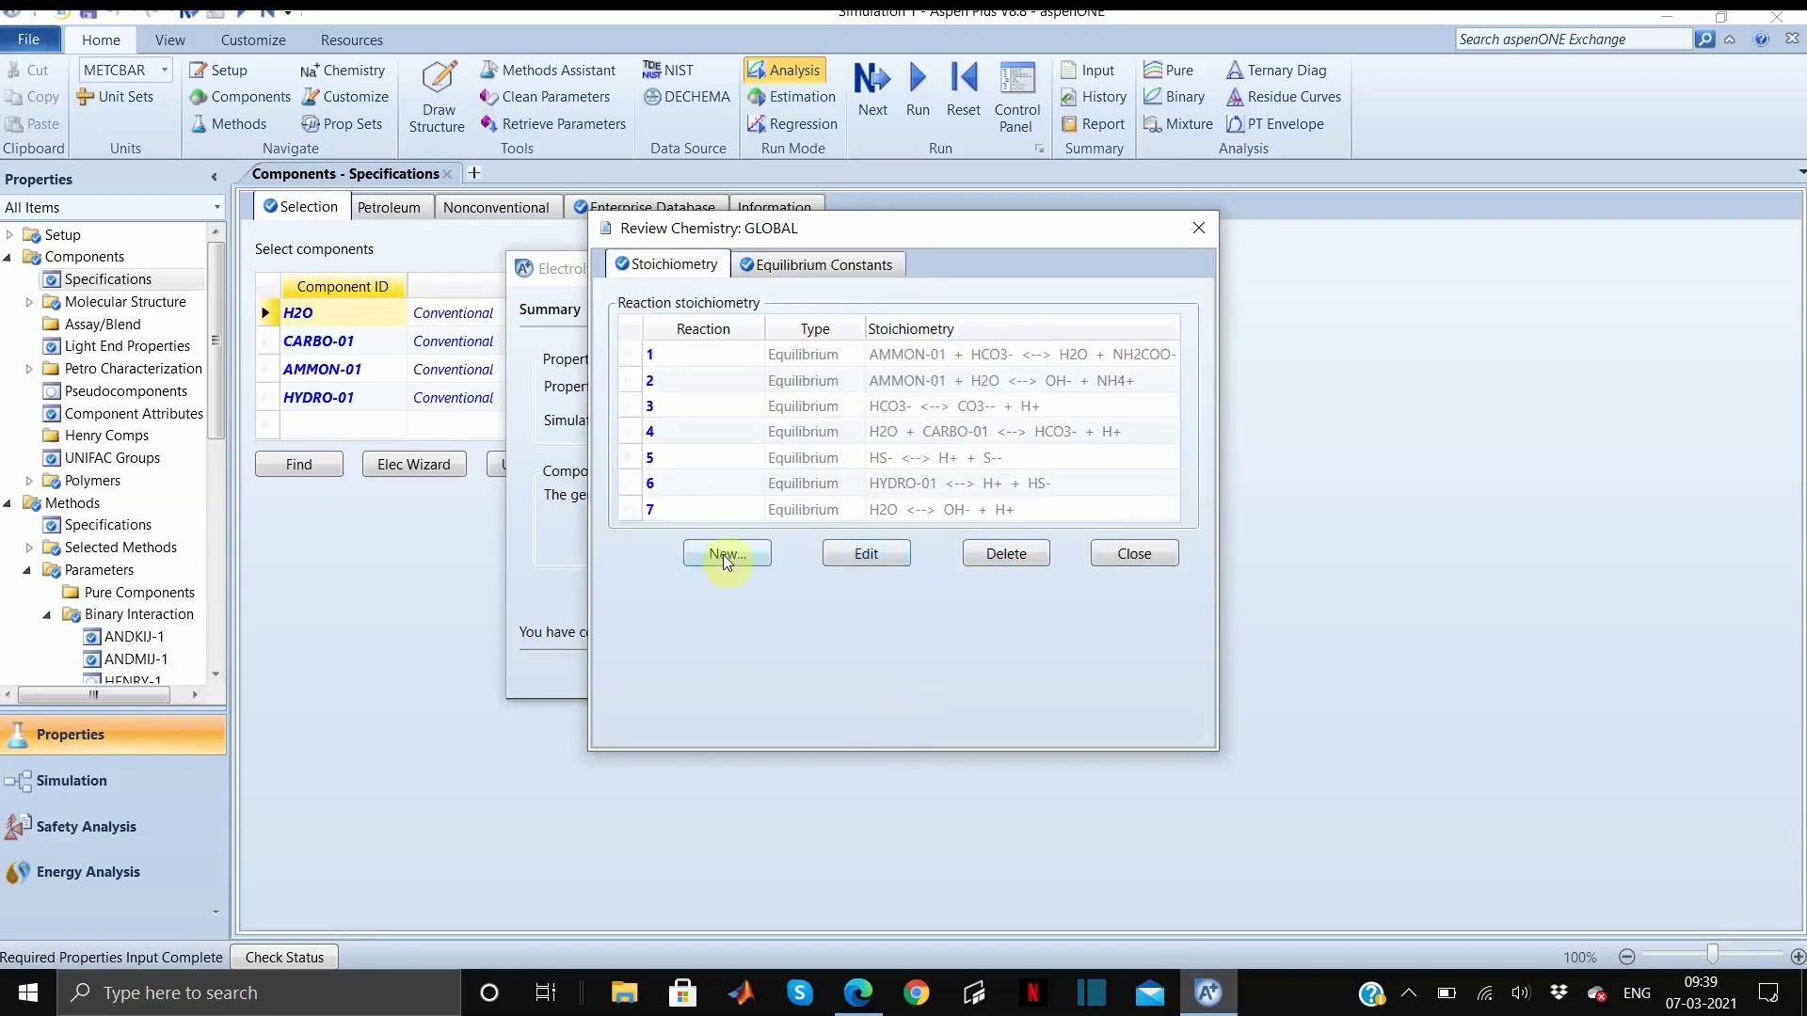
{"action": "left_click", "coordinate": [1134, 554]}
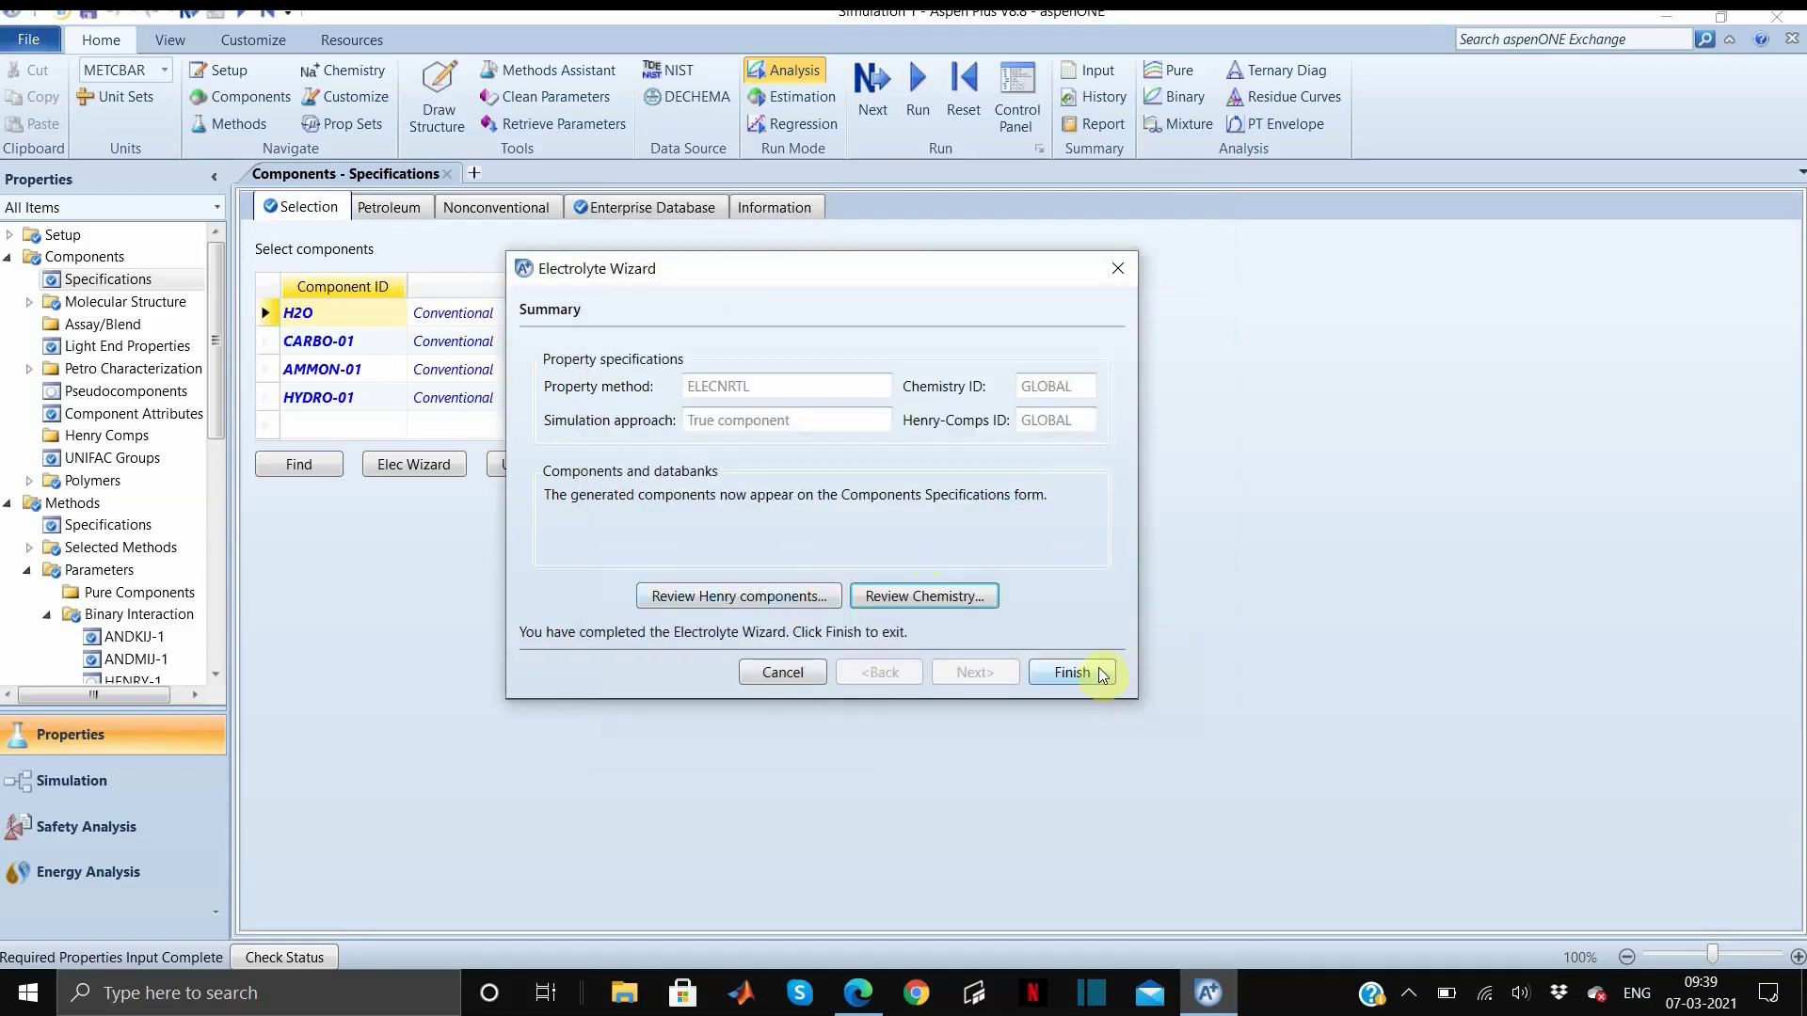
{"action": "left_click", "coordinate": [1073, 672]}
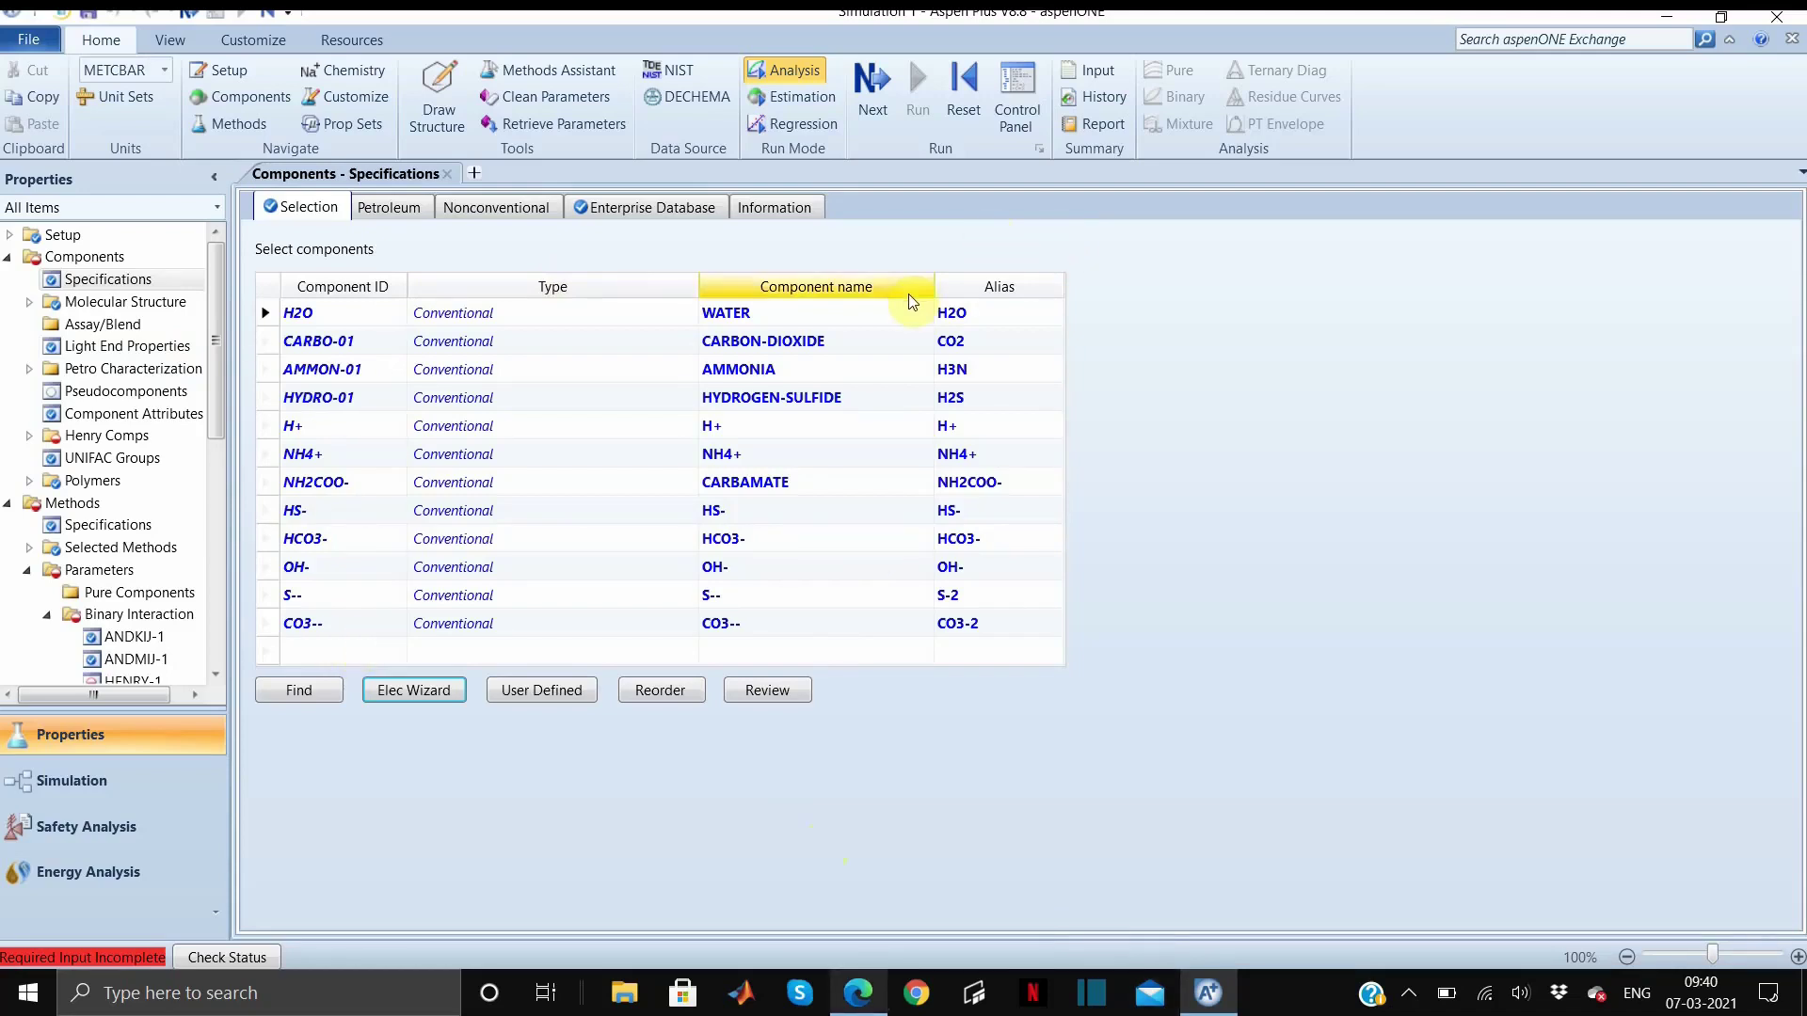
Step through Henry Comps GLOBAL and HENRY-1 parameters to the GMELCC-1 electrolyte pair table
{"action": "left_click", "coordinate": [885, 75]}
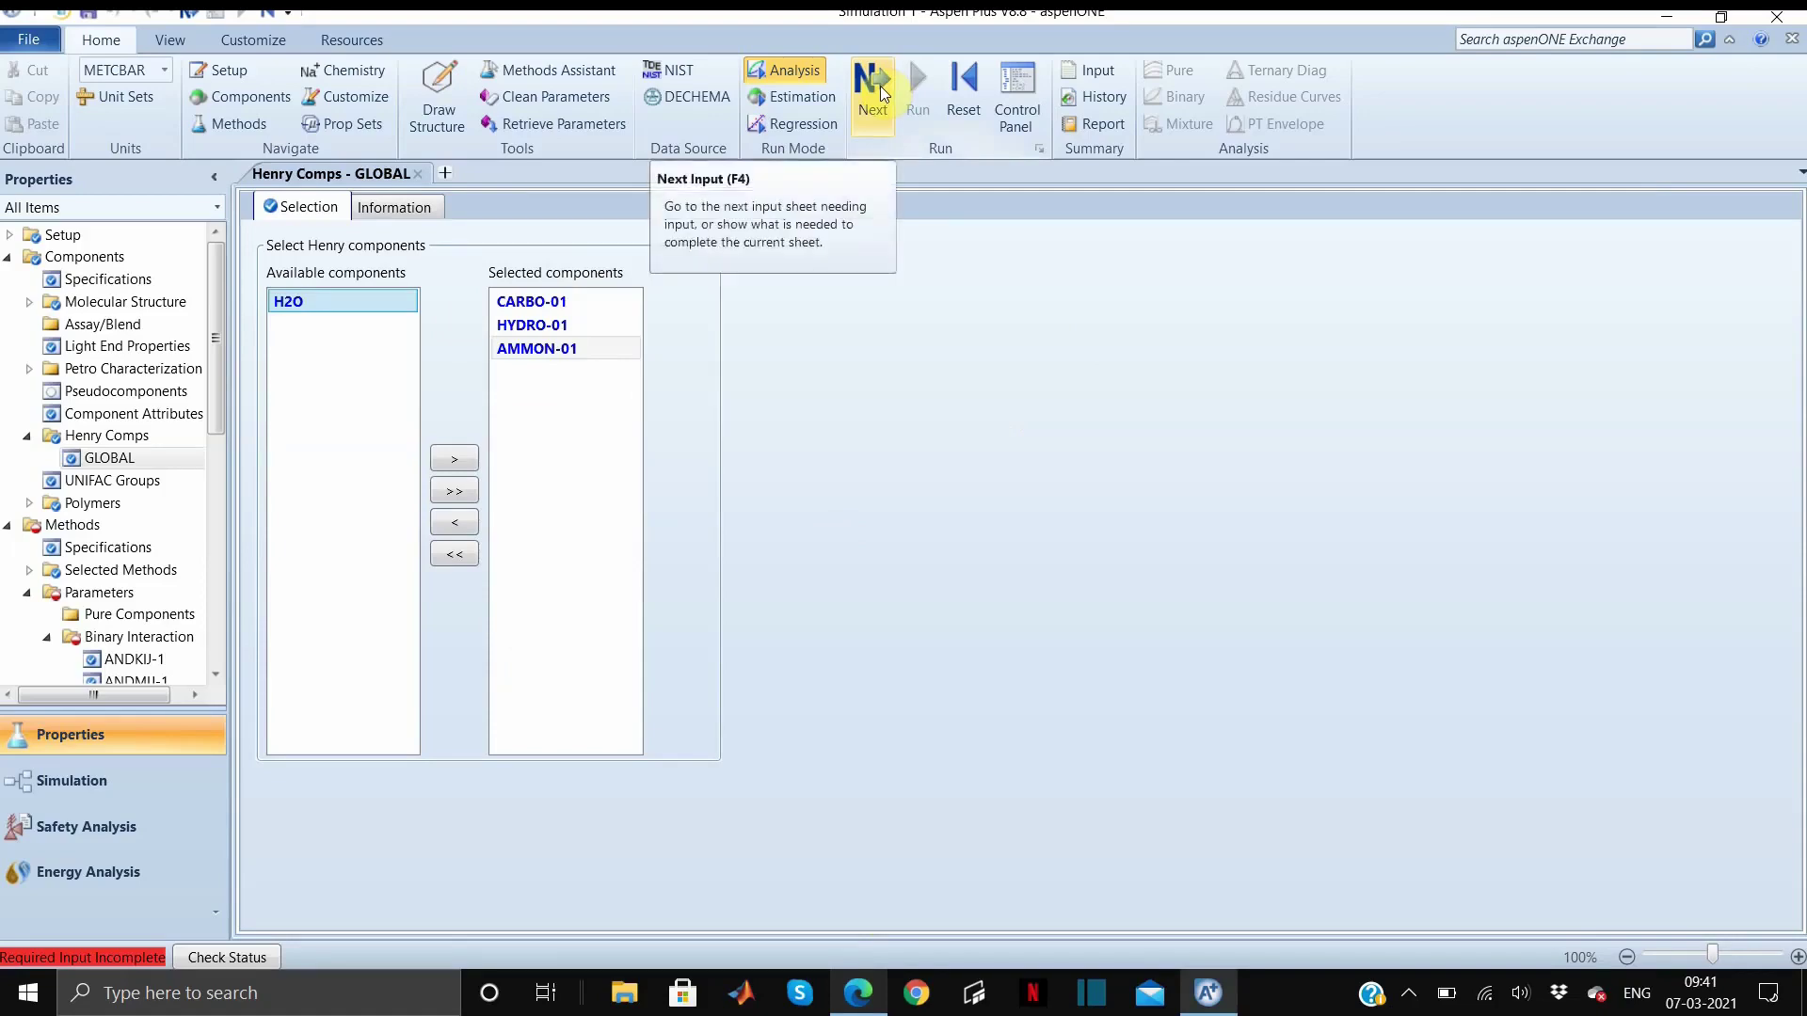
{"action": "key", "text": "F4"}
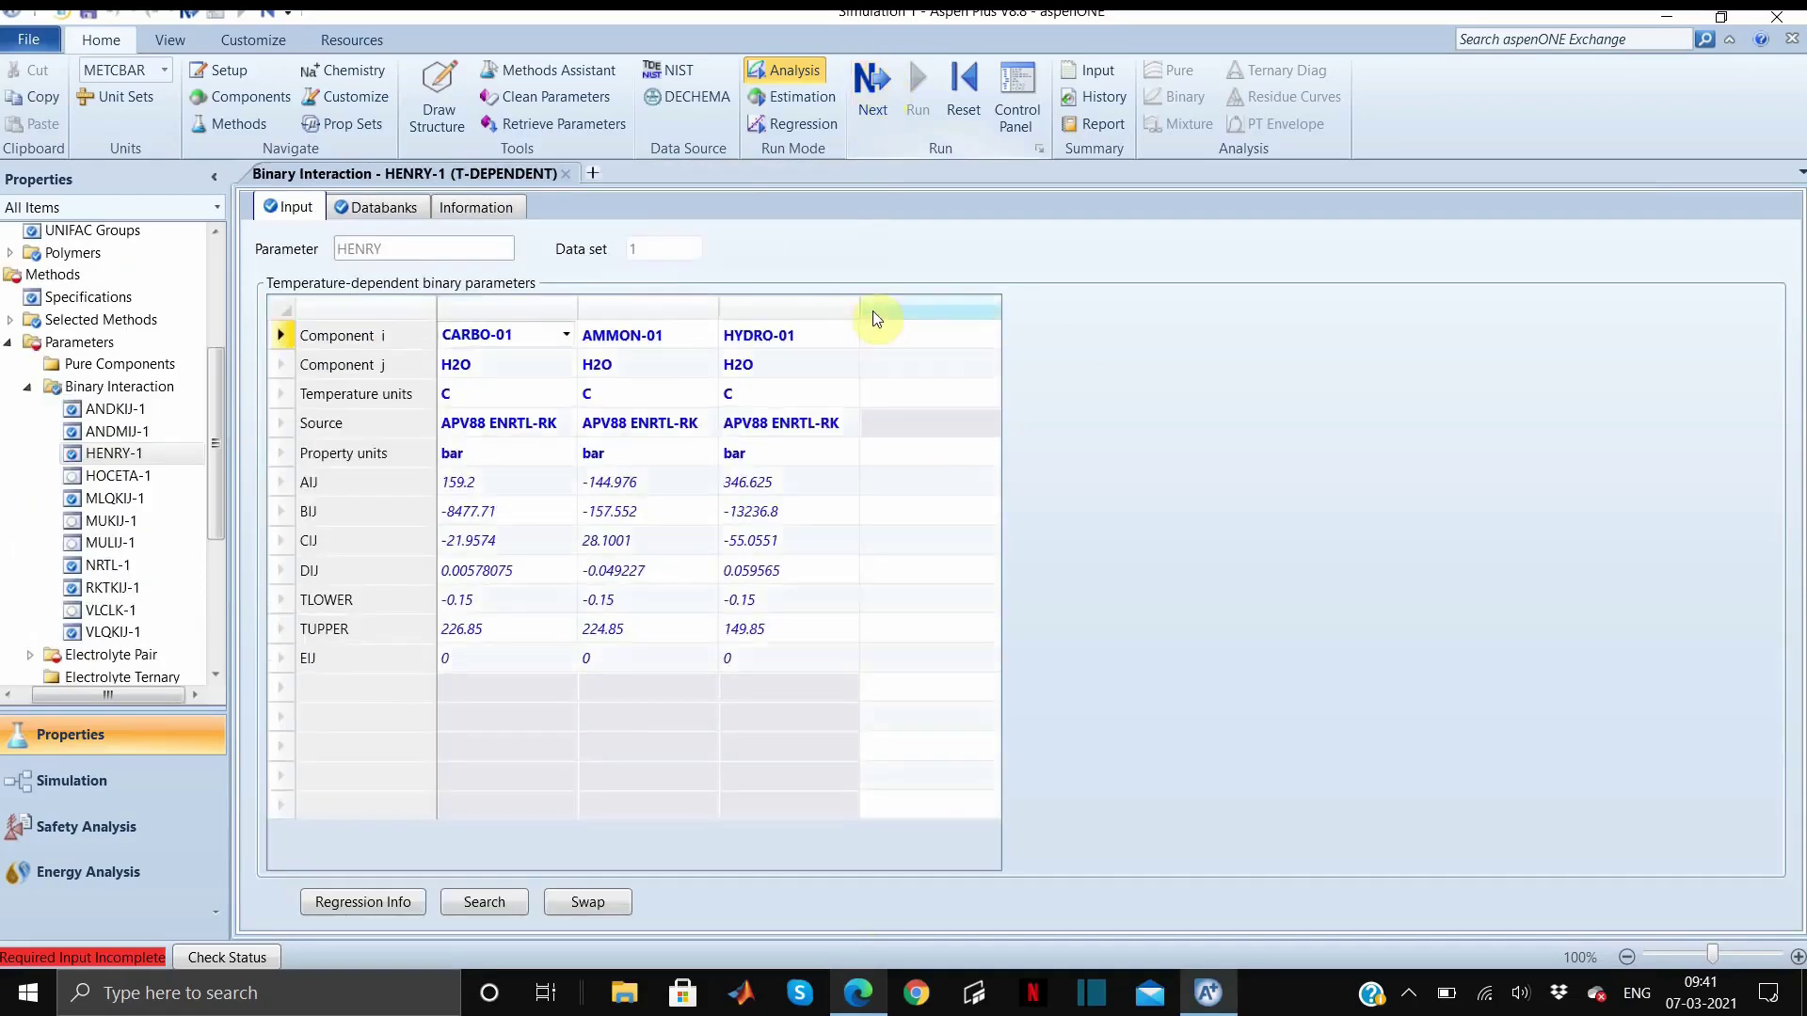
{"action": "key", "text": "F4"}
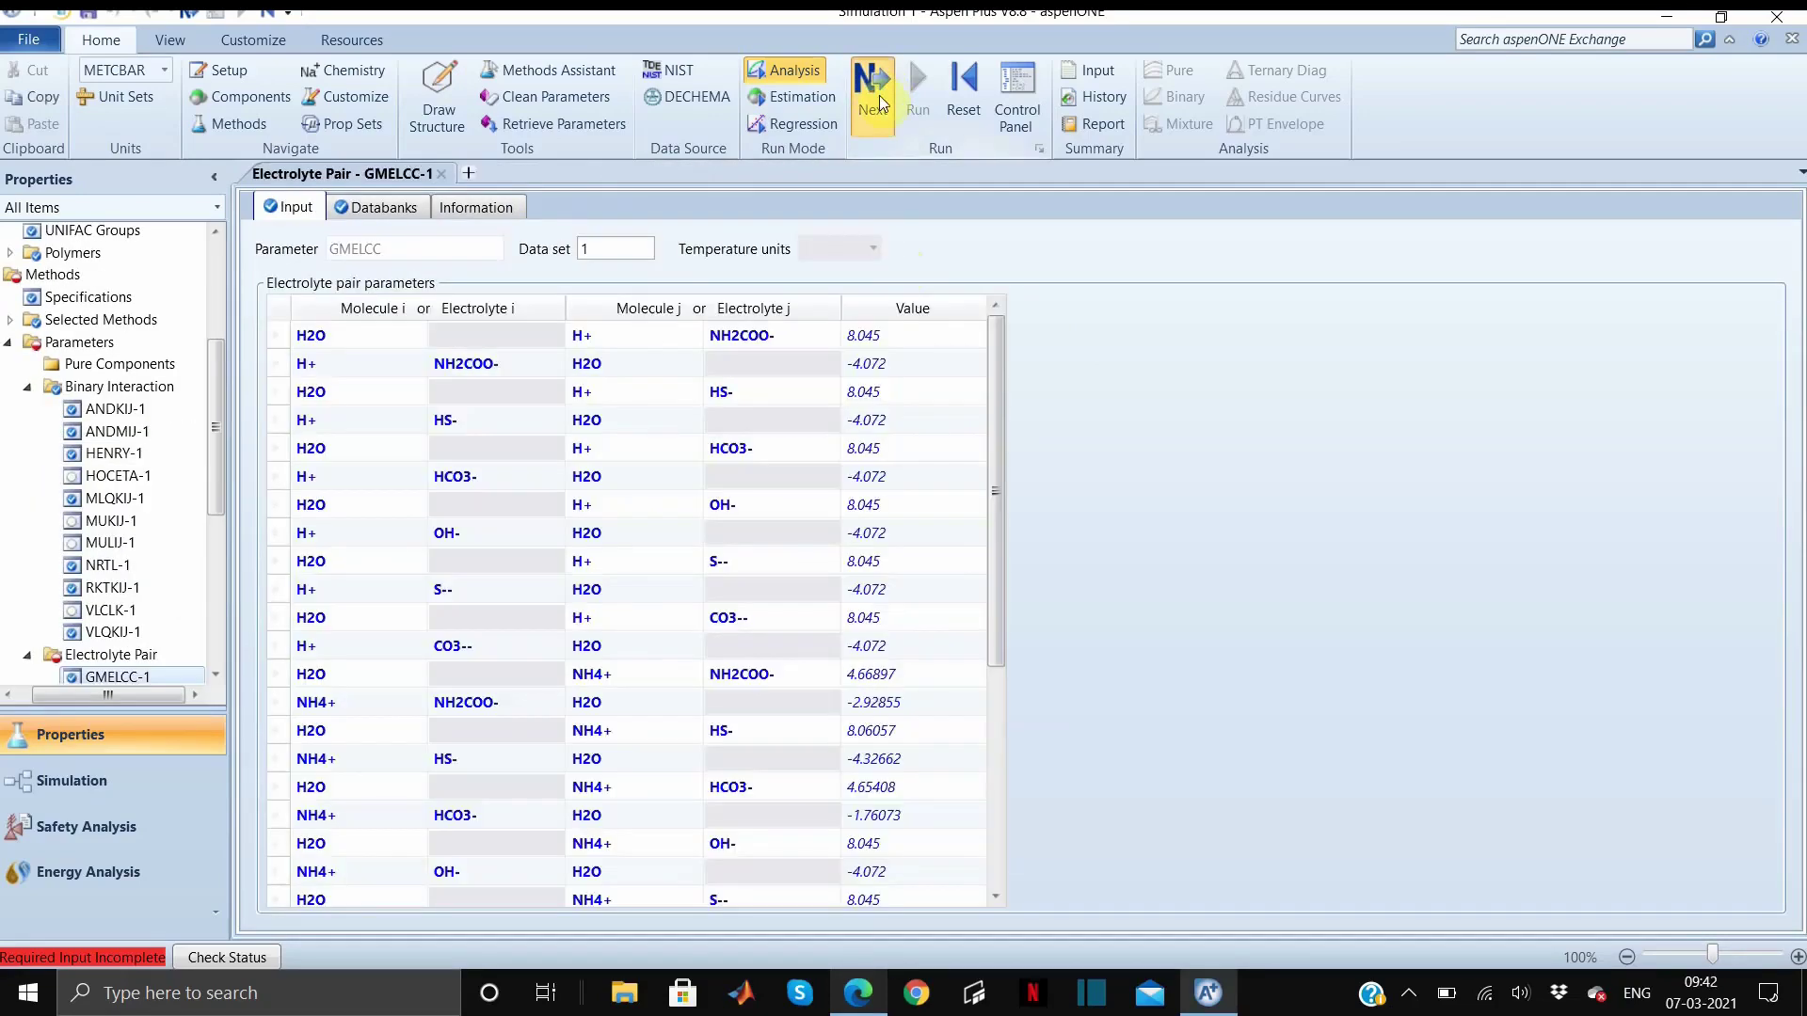
Run Property Analysis / Setup and check the Control Panel reports table generation completed
{"action": "left_click", "coordinate": [875, 94]}
{"action": "left_click", "coordinate": [876, 94]}
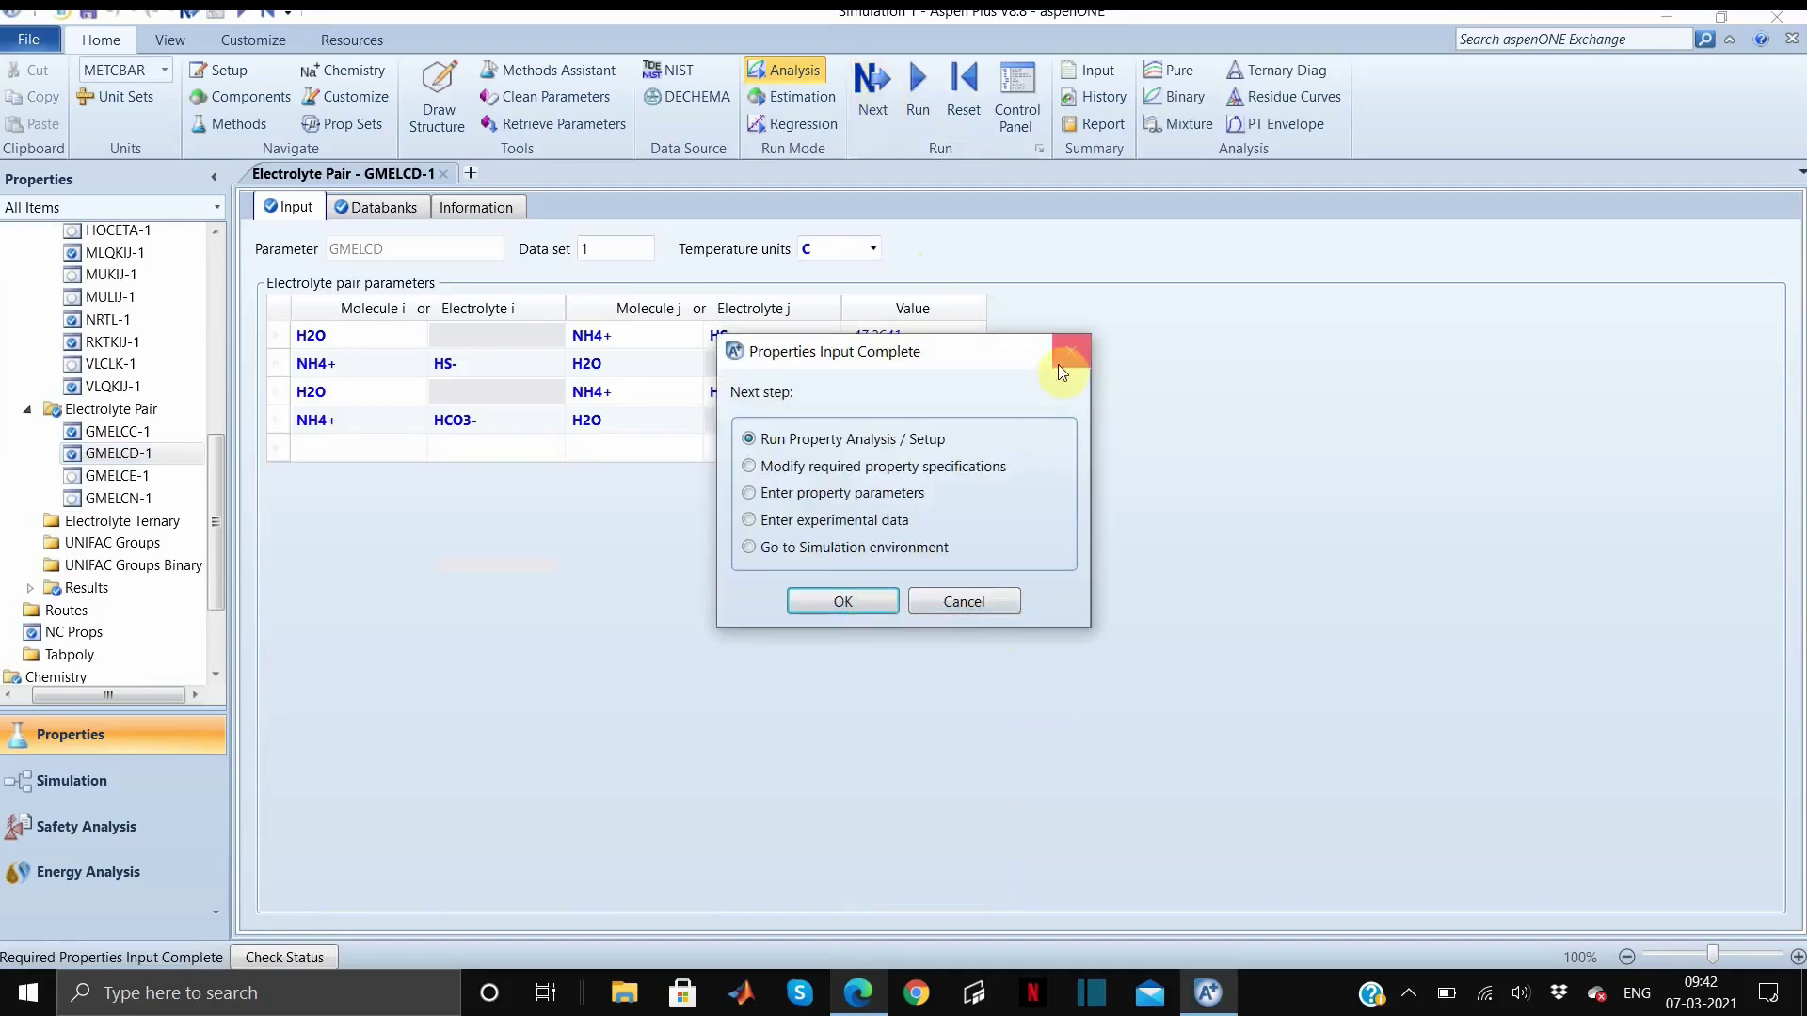
{"action": "left_click", "coordinate": [866, 610]}
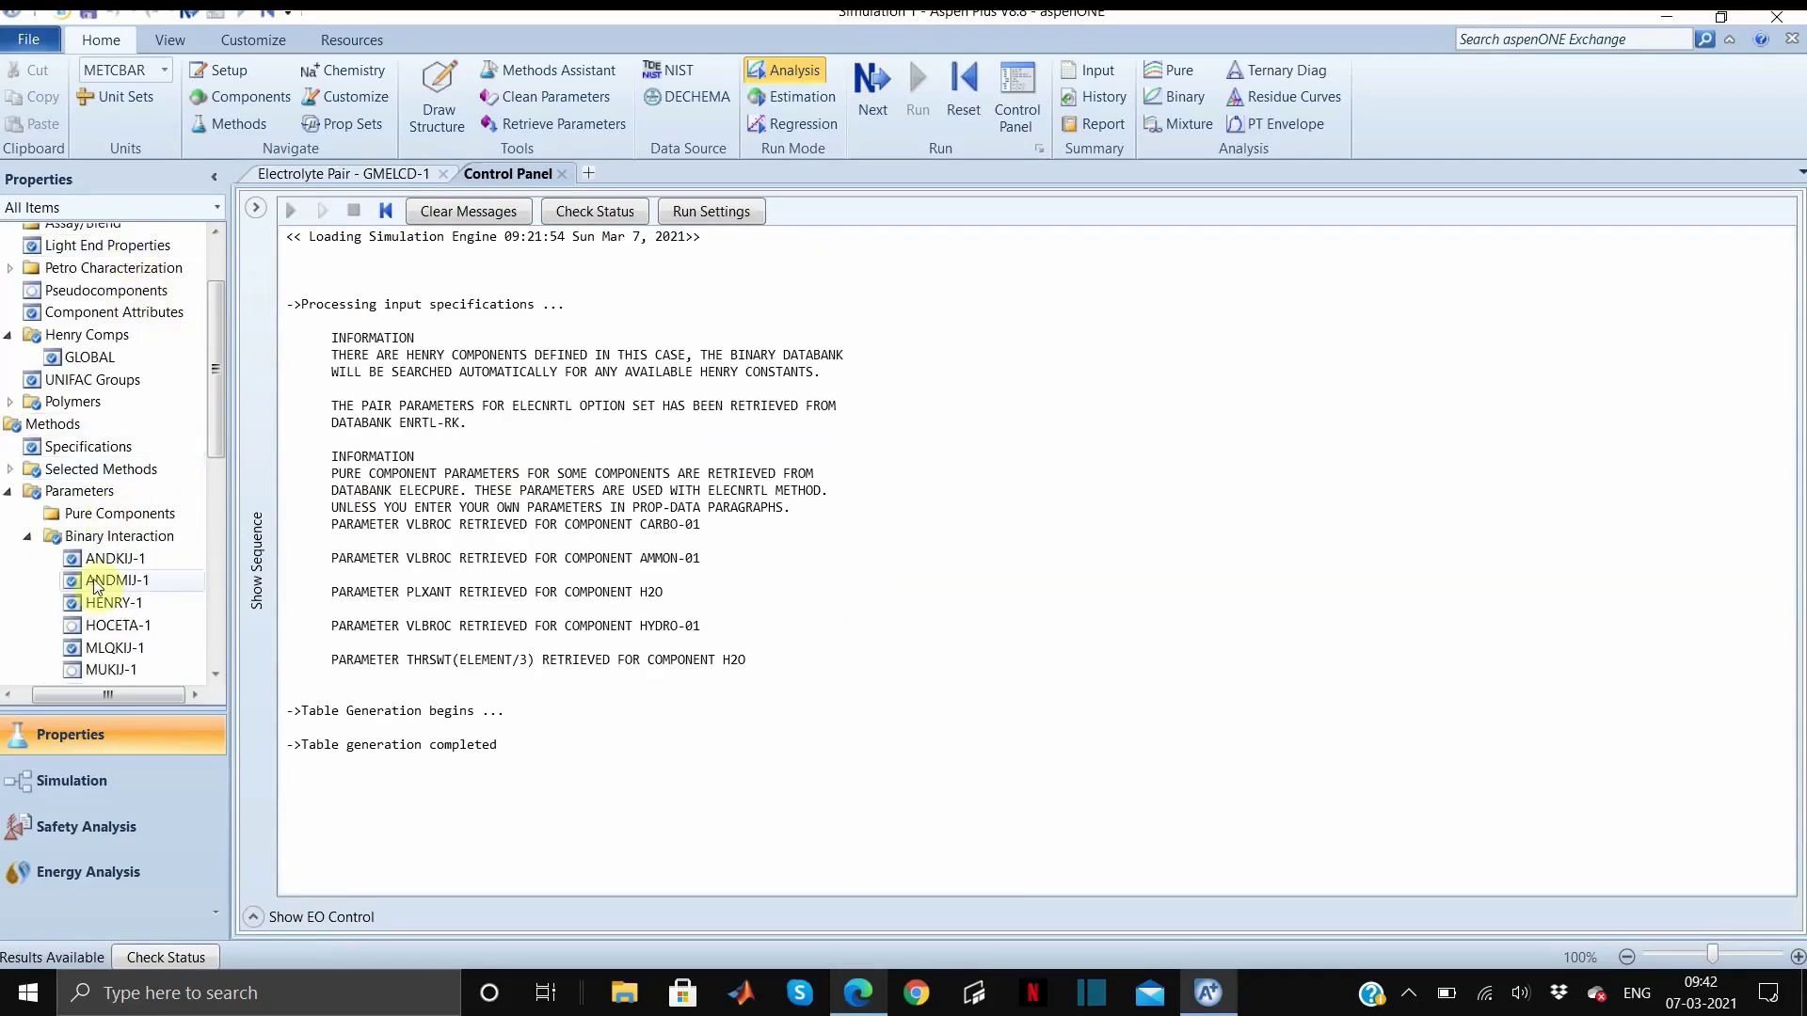
{"action": "scroll", "coordinate": [95, 584], "scroll_direction": "down", "scroll_amount": 2}
{"action": "scroll", "coordinate": [94, 590], "scroll_direction": "up", "scroll_amount": 3}
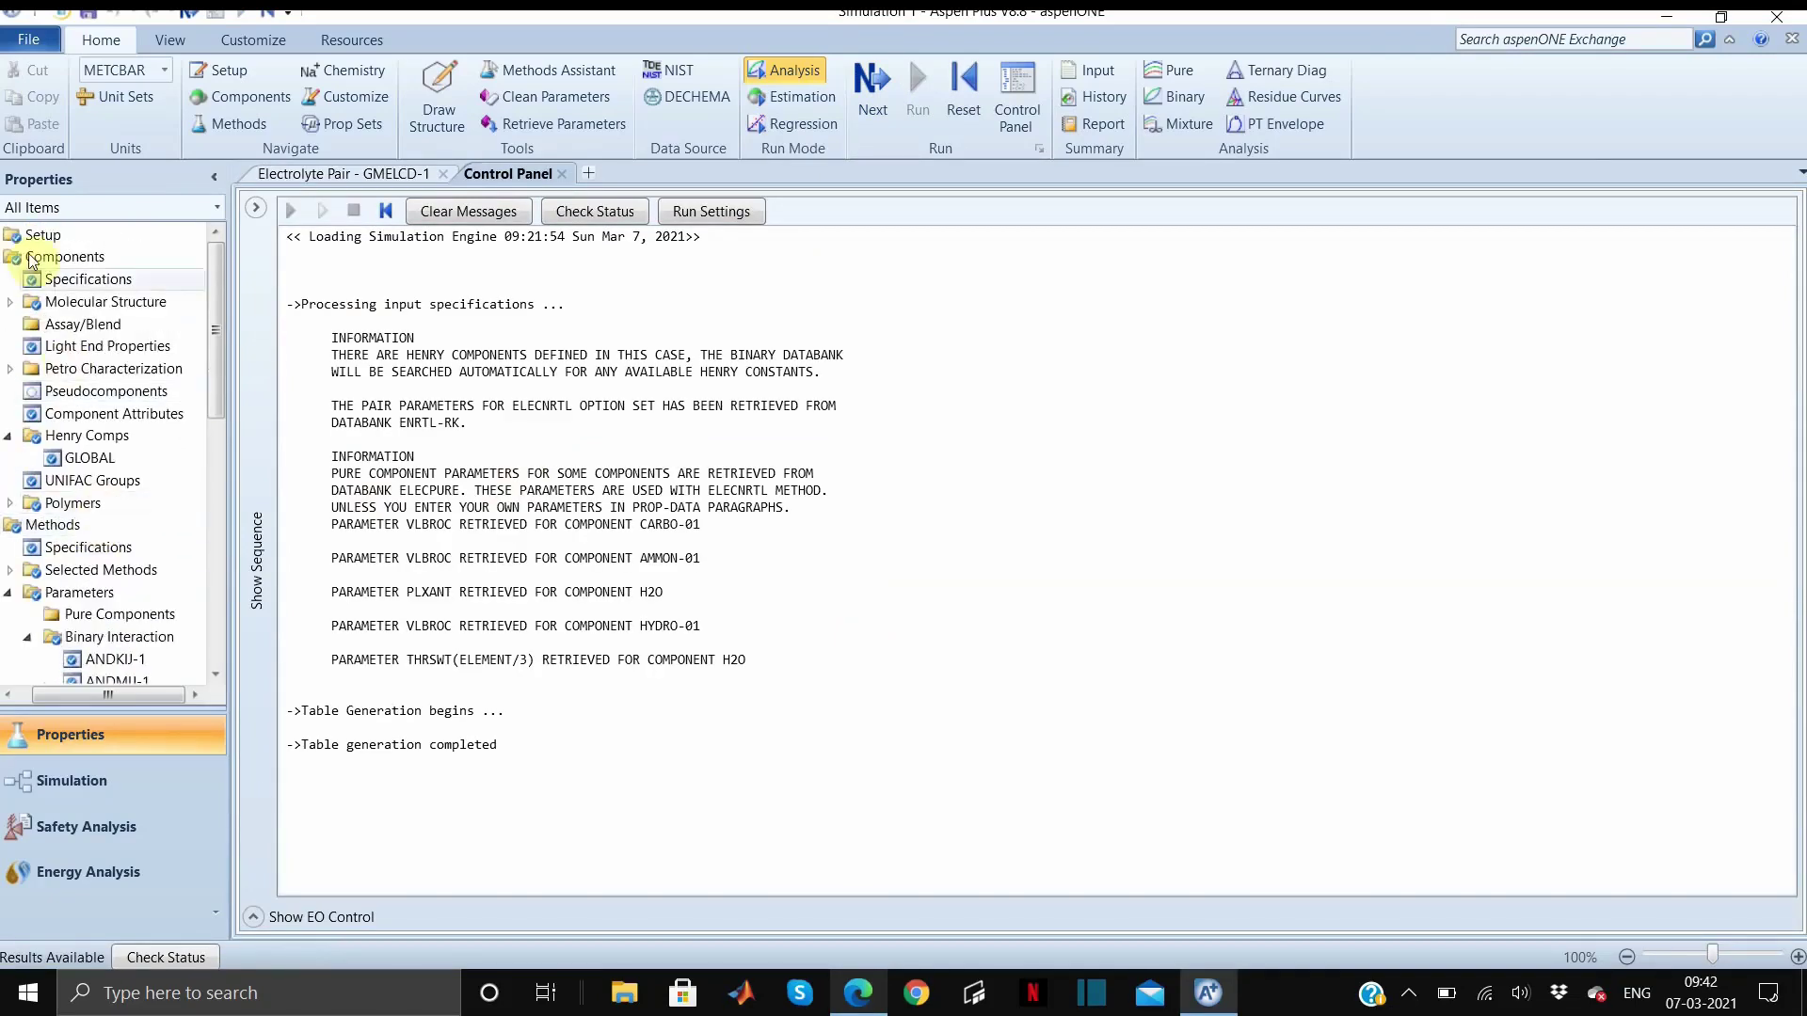
{"action": "scroll", "coordinate": [75, 625], "scroll_direction": "down", "scroll_amount": 2}
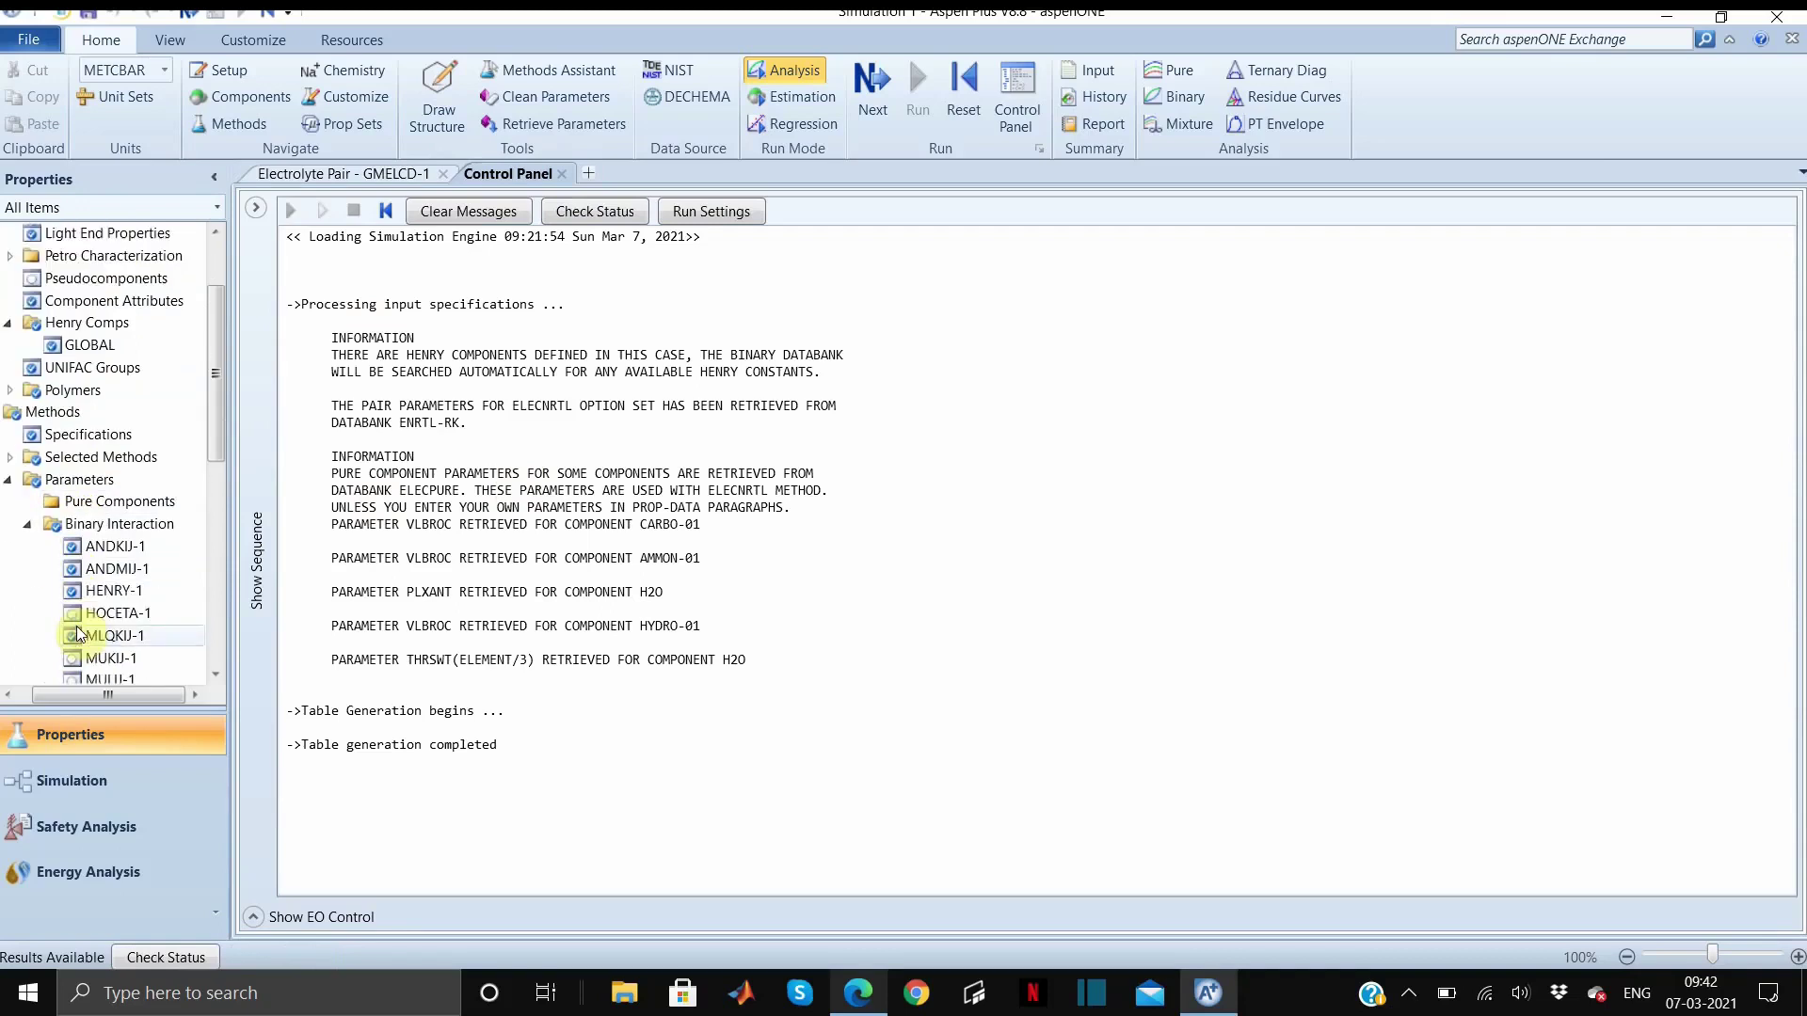
Place RadFrac column B1 from the Columns palette and connect its feed, bottoms and overhead streams
{"action": "left_click", "coordinate": [115, 786]}
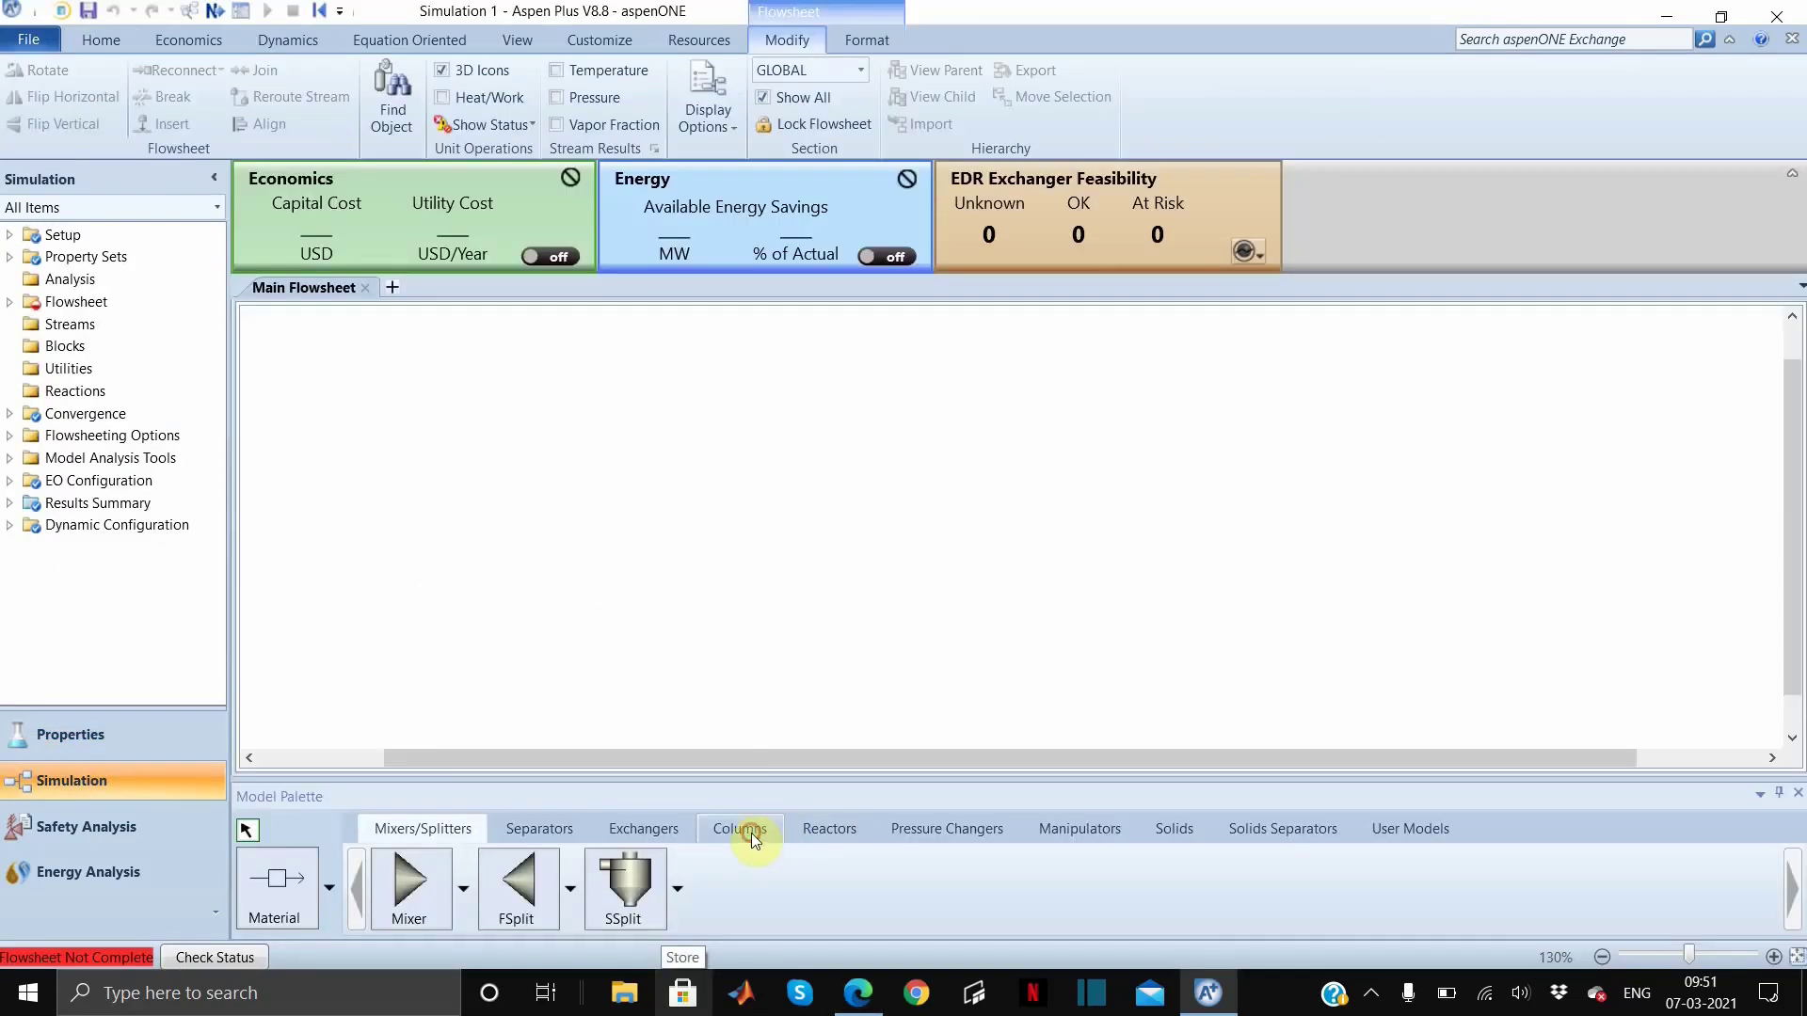
{"action": "left_click", "coordinate": [739, 828]}
{"action": "left_click", "coordinate": [678, 890]}
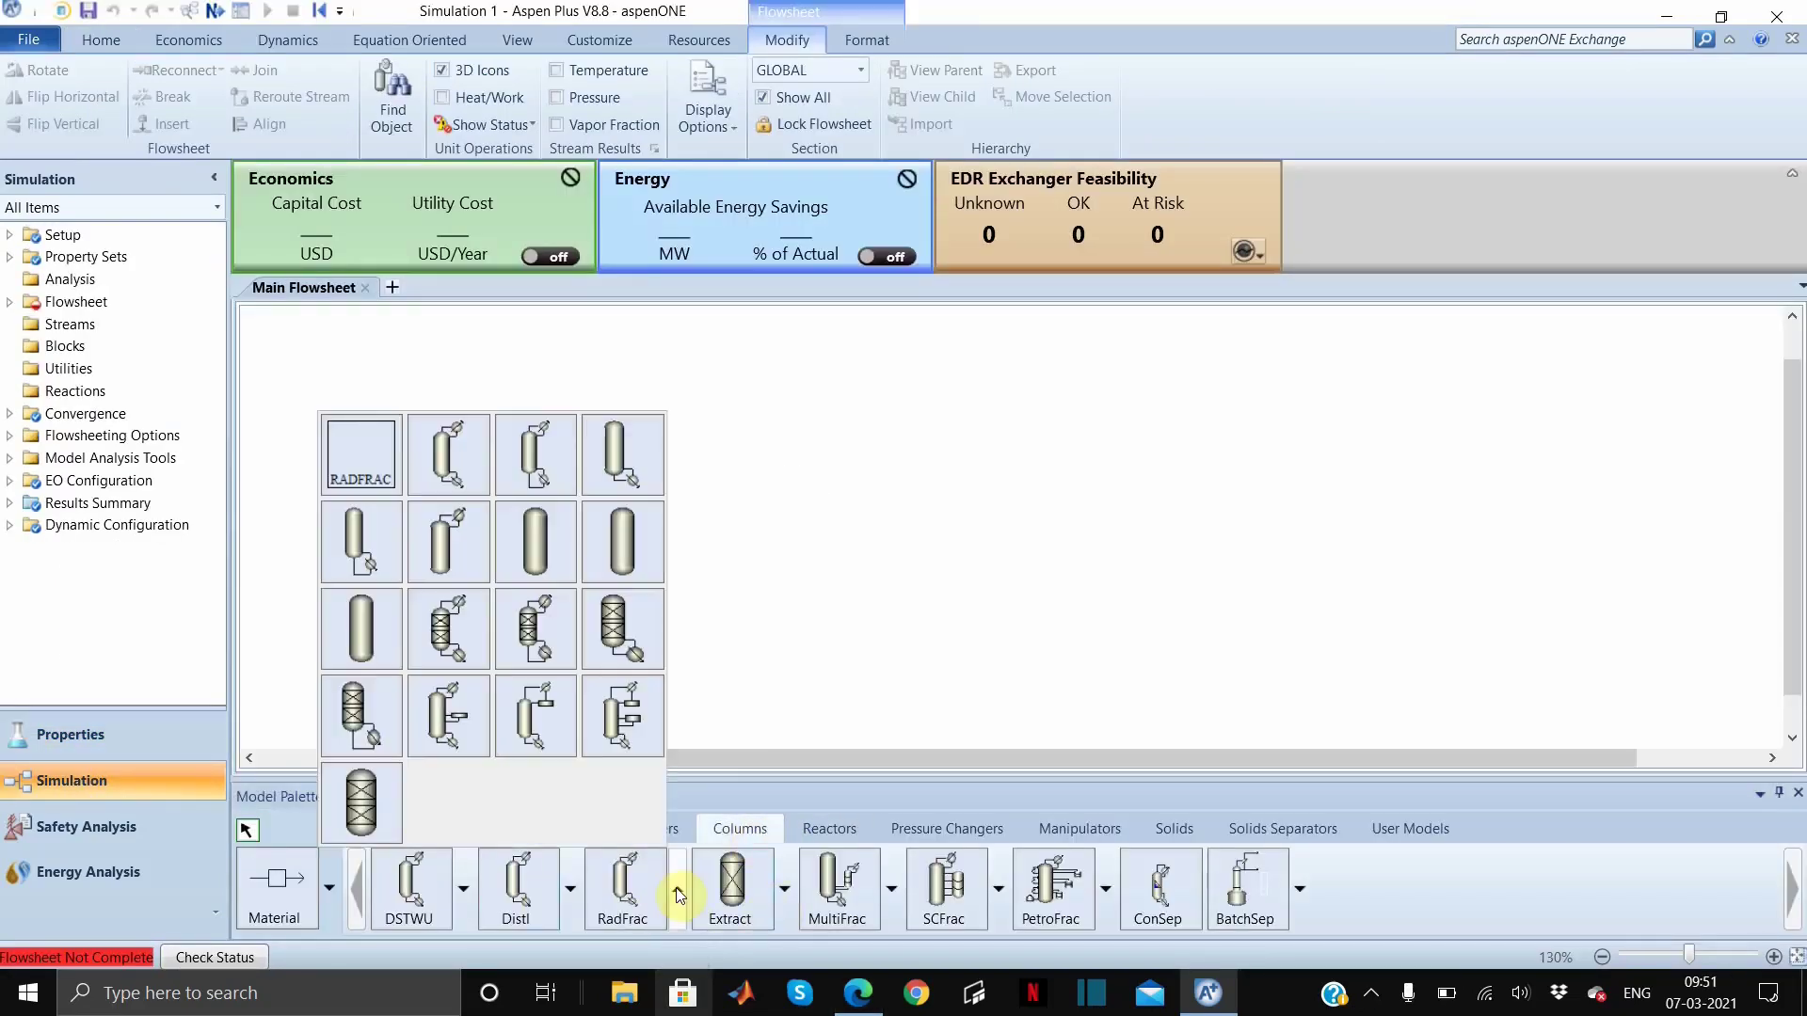
{"action": "left_click", "coordinate": [467, 528]}
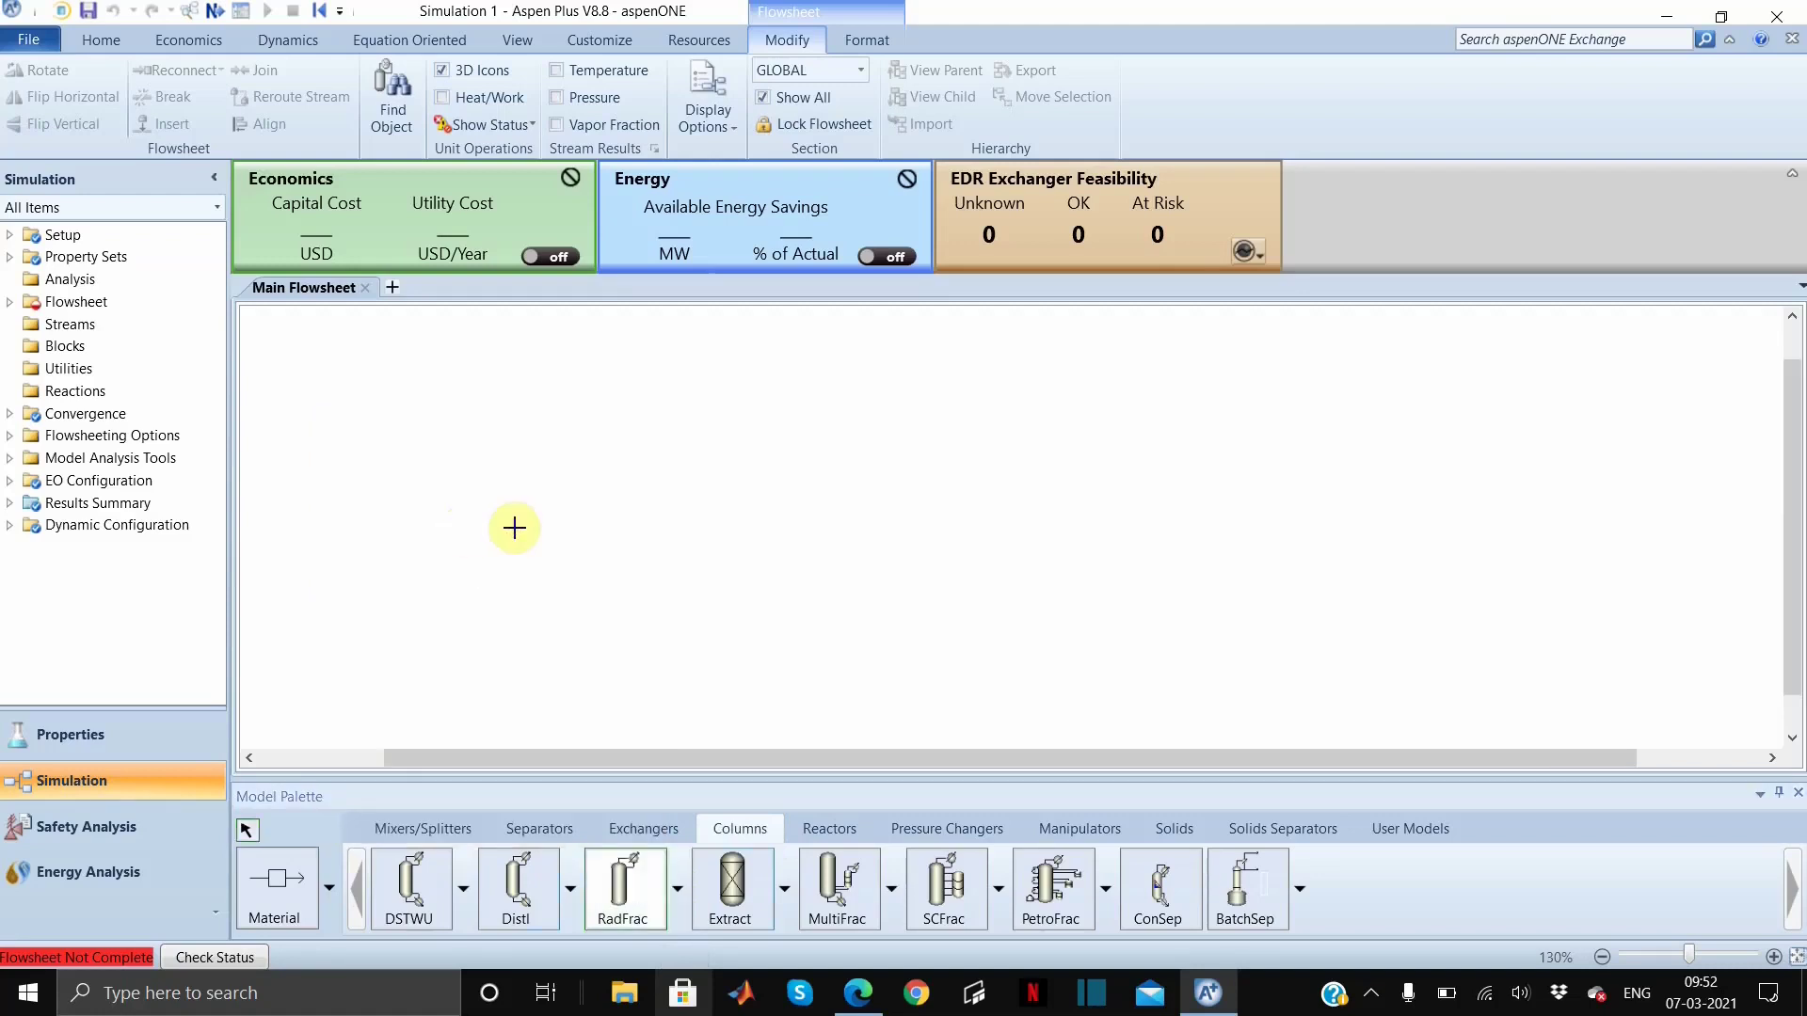
{"action": "left_click", "coordinate": [810, 454]}
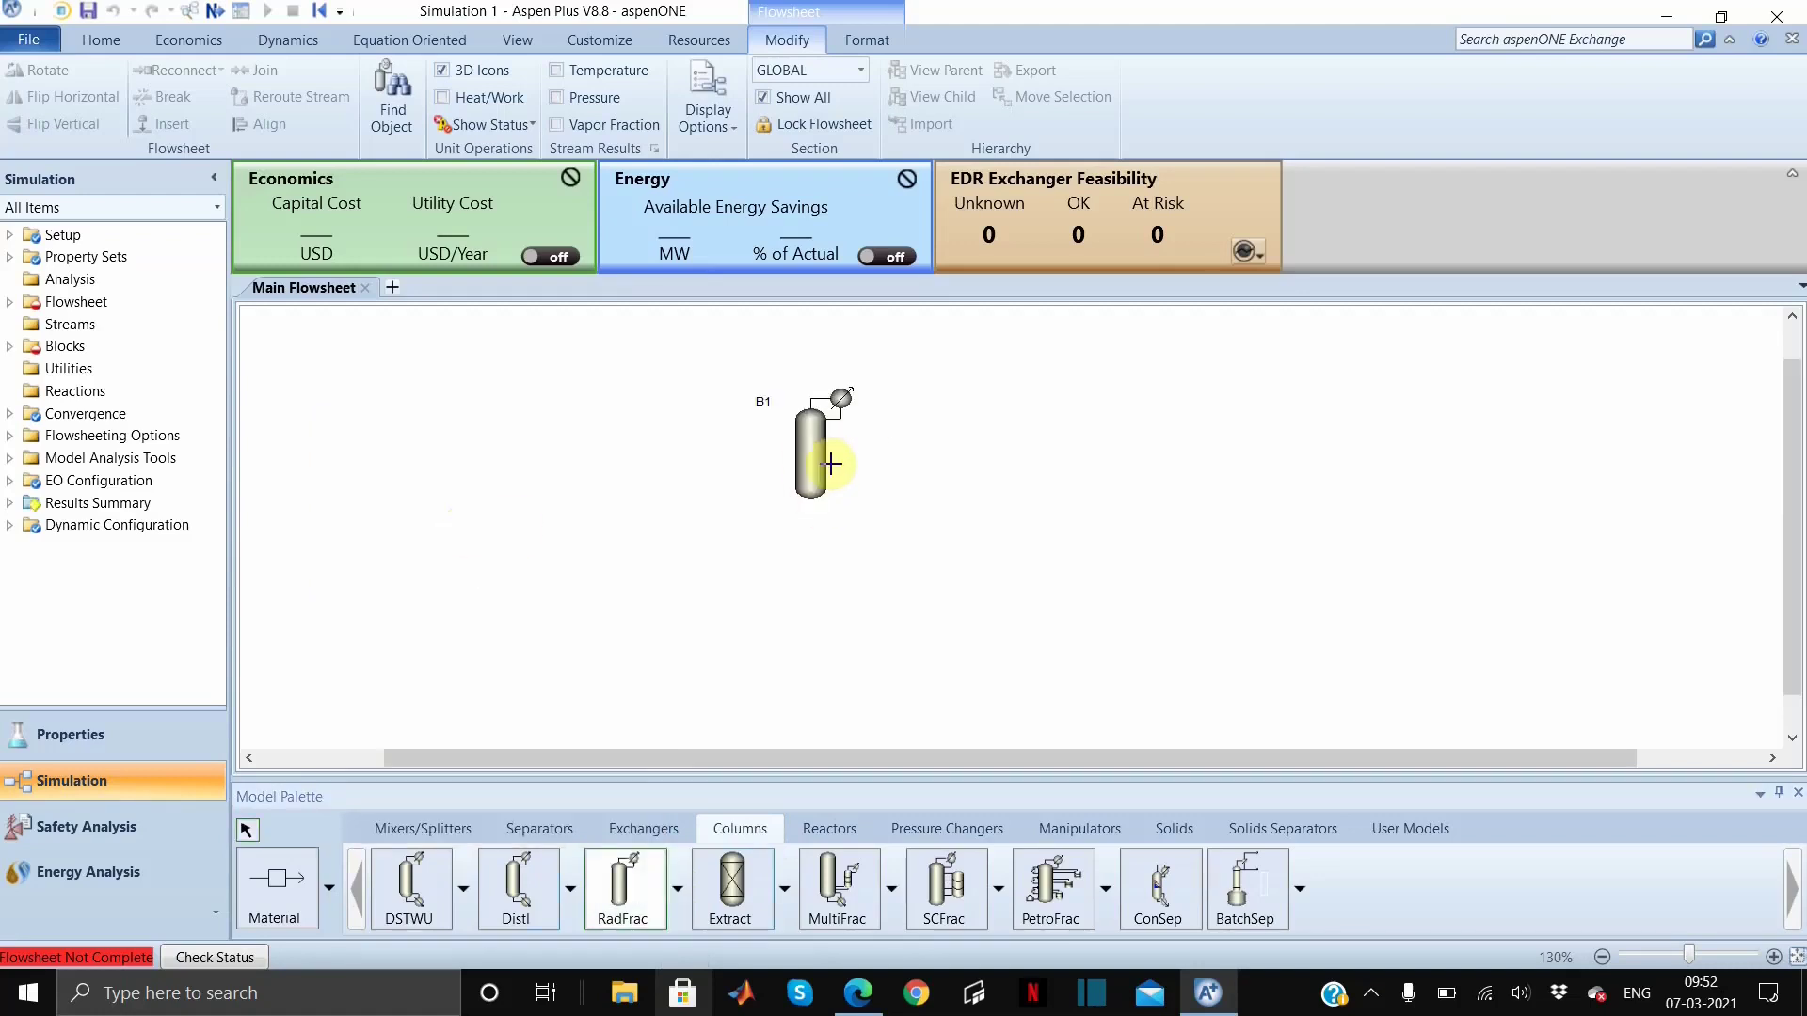
{"action": "right_click", "coordinate": [911, 471]}
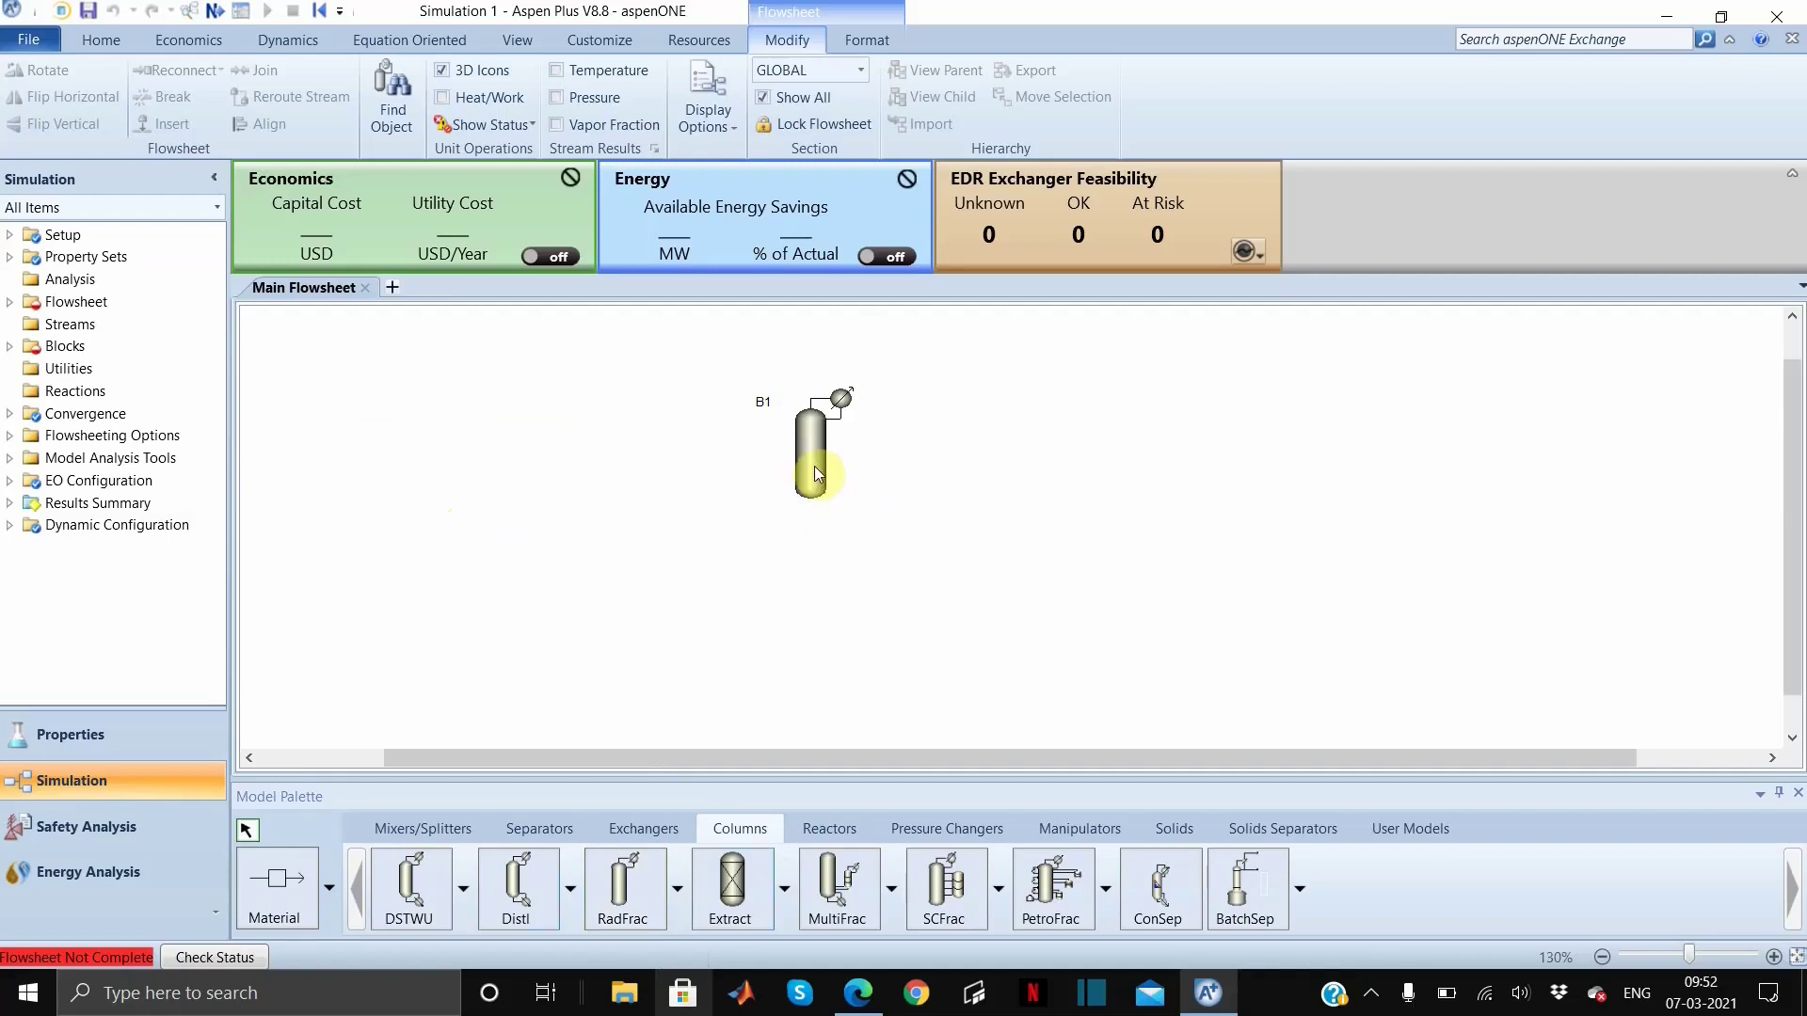
{"action": "left_click", "coordinate": [294, 884]}
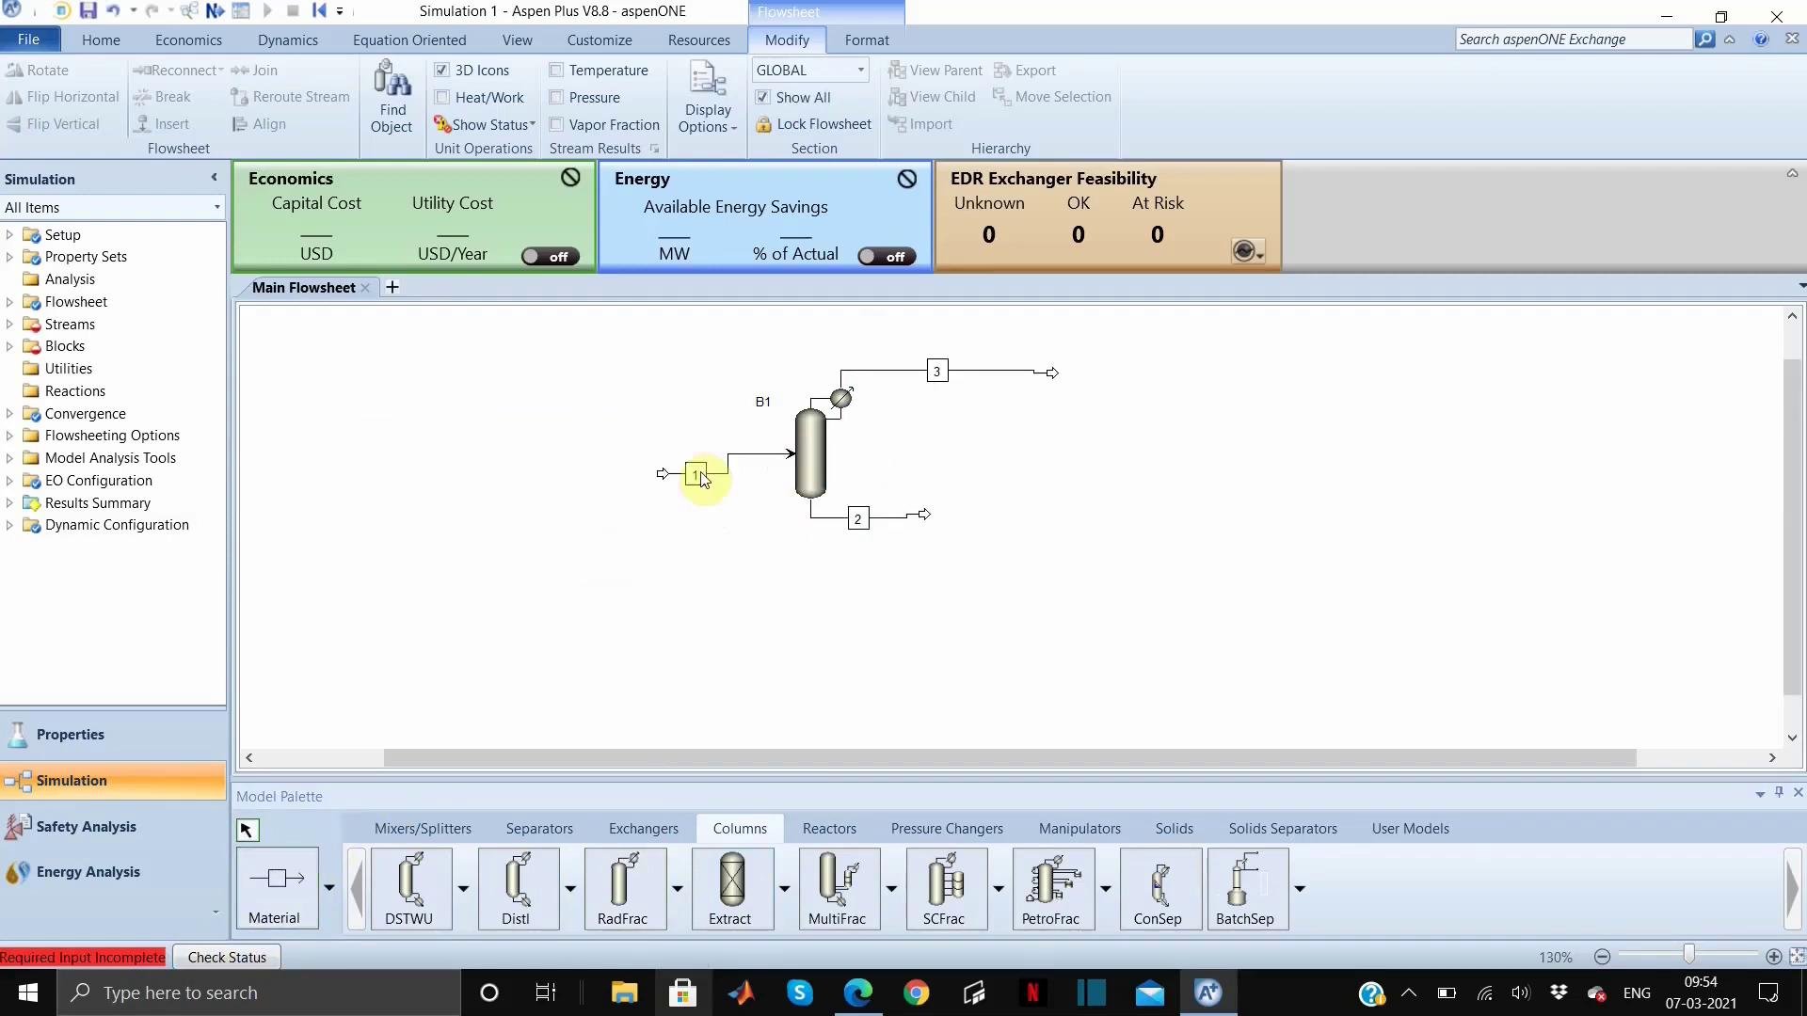
Rename stream 1 to SOURH20, stream 3 to SOURVAP and stream 2 to SWEETH20
{"action": "left_click", "coordinate": [701, 478]}
{"action": "type", "text": "SOURH20"}
{"action": "left_click", "coordinate": [938, 370]}
{"action": "type", "text": "SOU"}
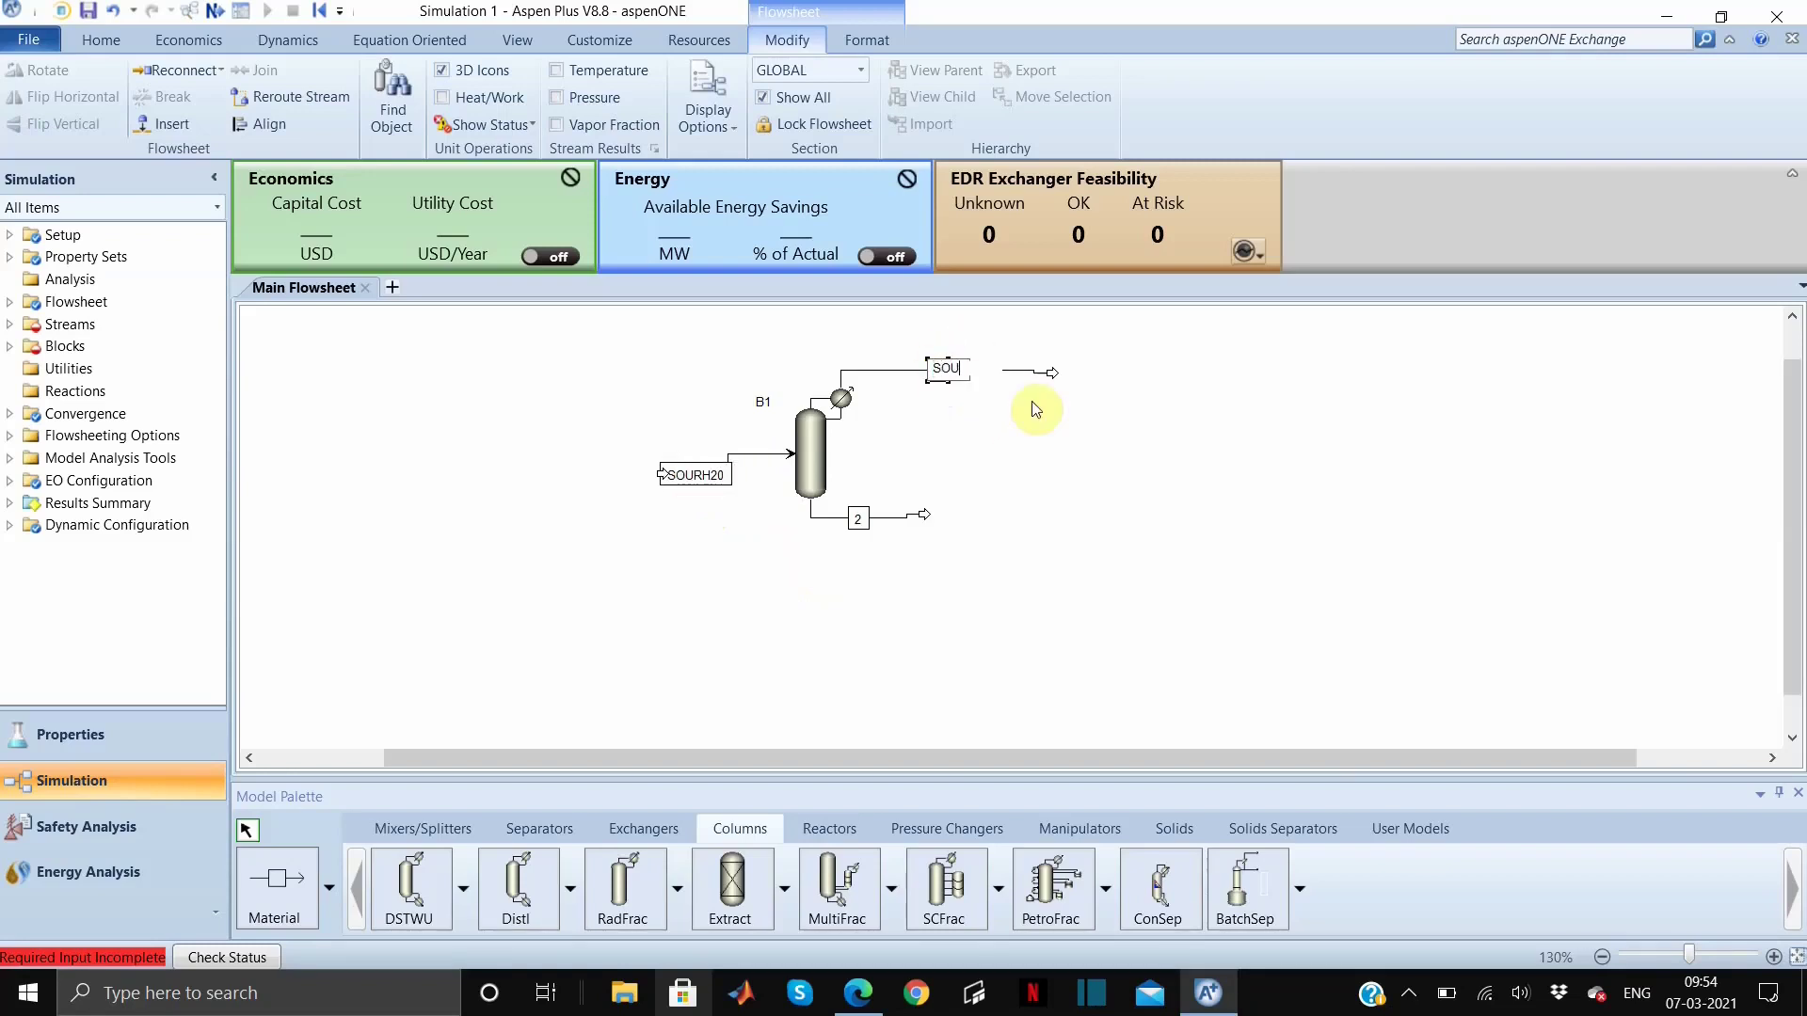
{"action": "type", "text": "RVAP"}
{"action": "left_click", "coordinate": [860, 520]}
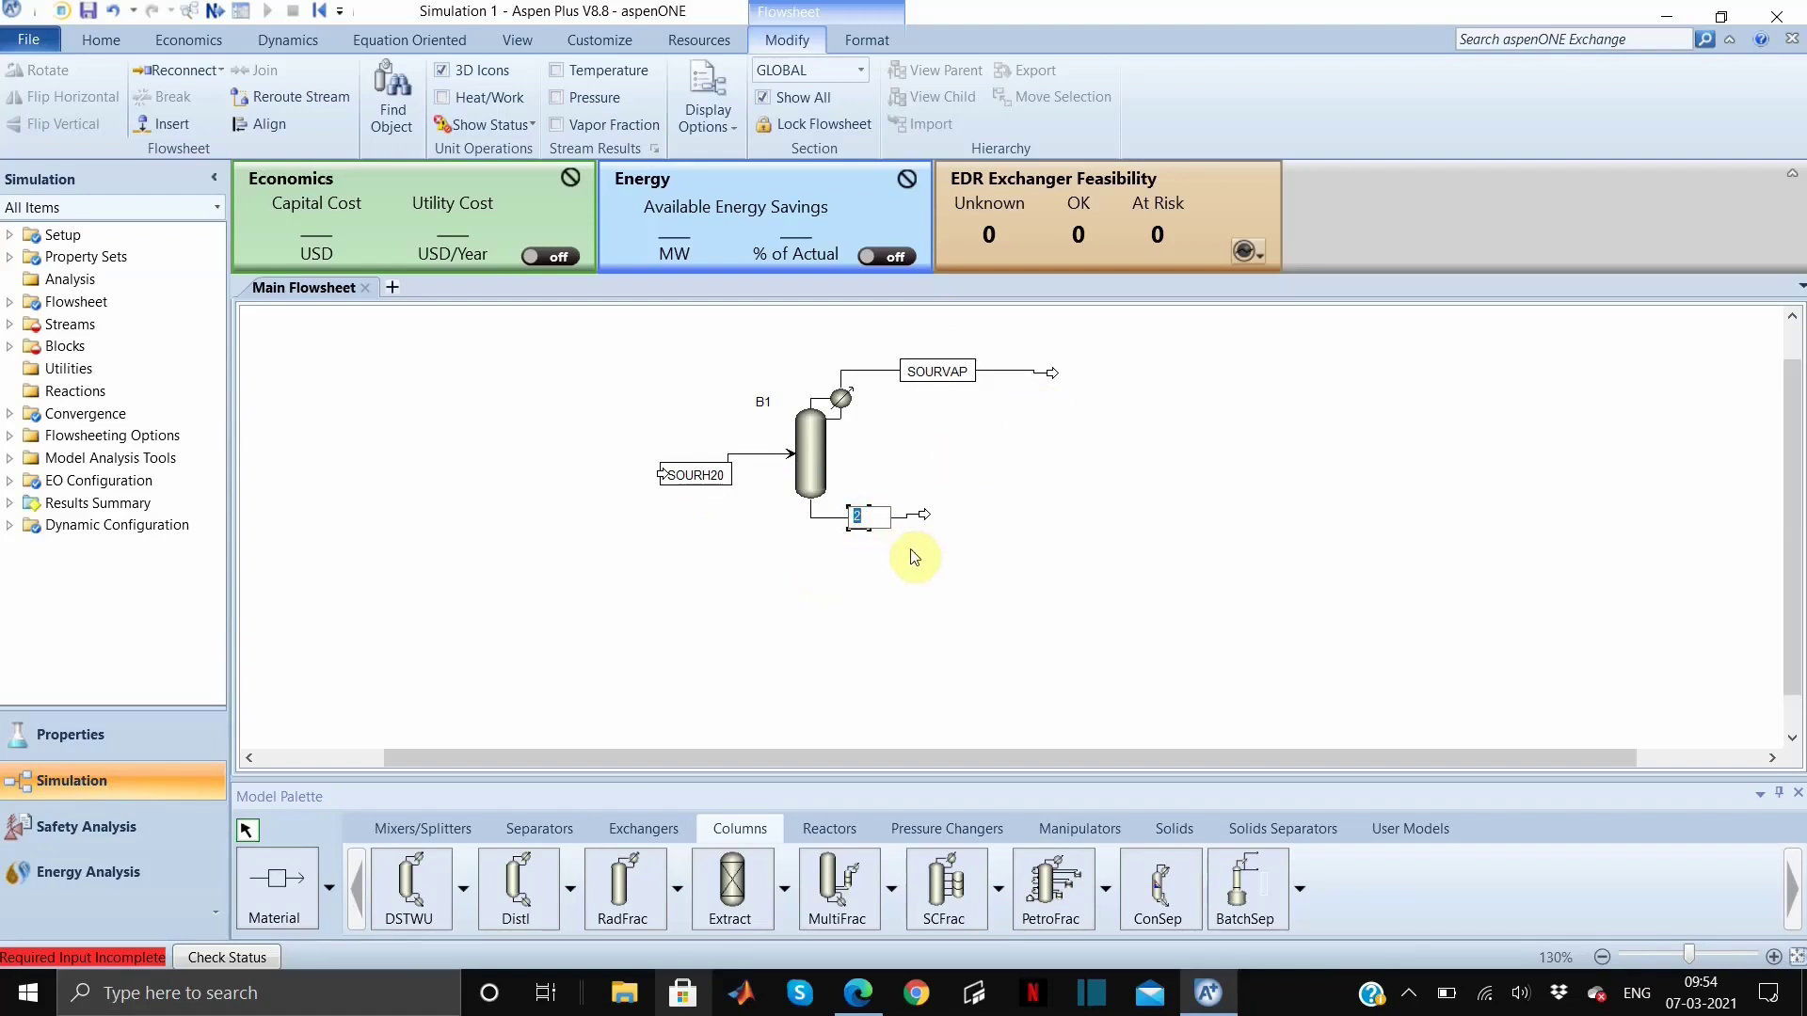
{"action": "type", "text": "SWEETH20"}
{"action": "left_click", "coordinate": [819, 550]}
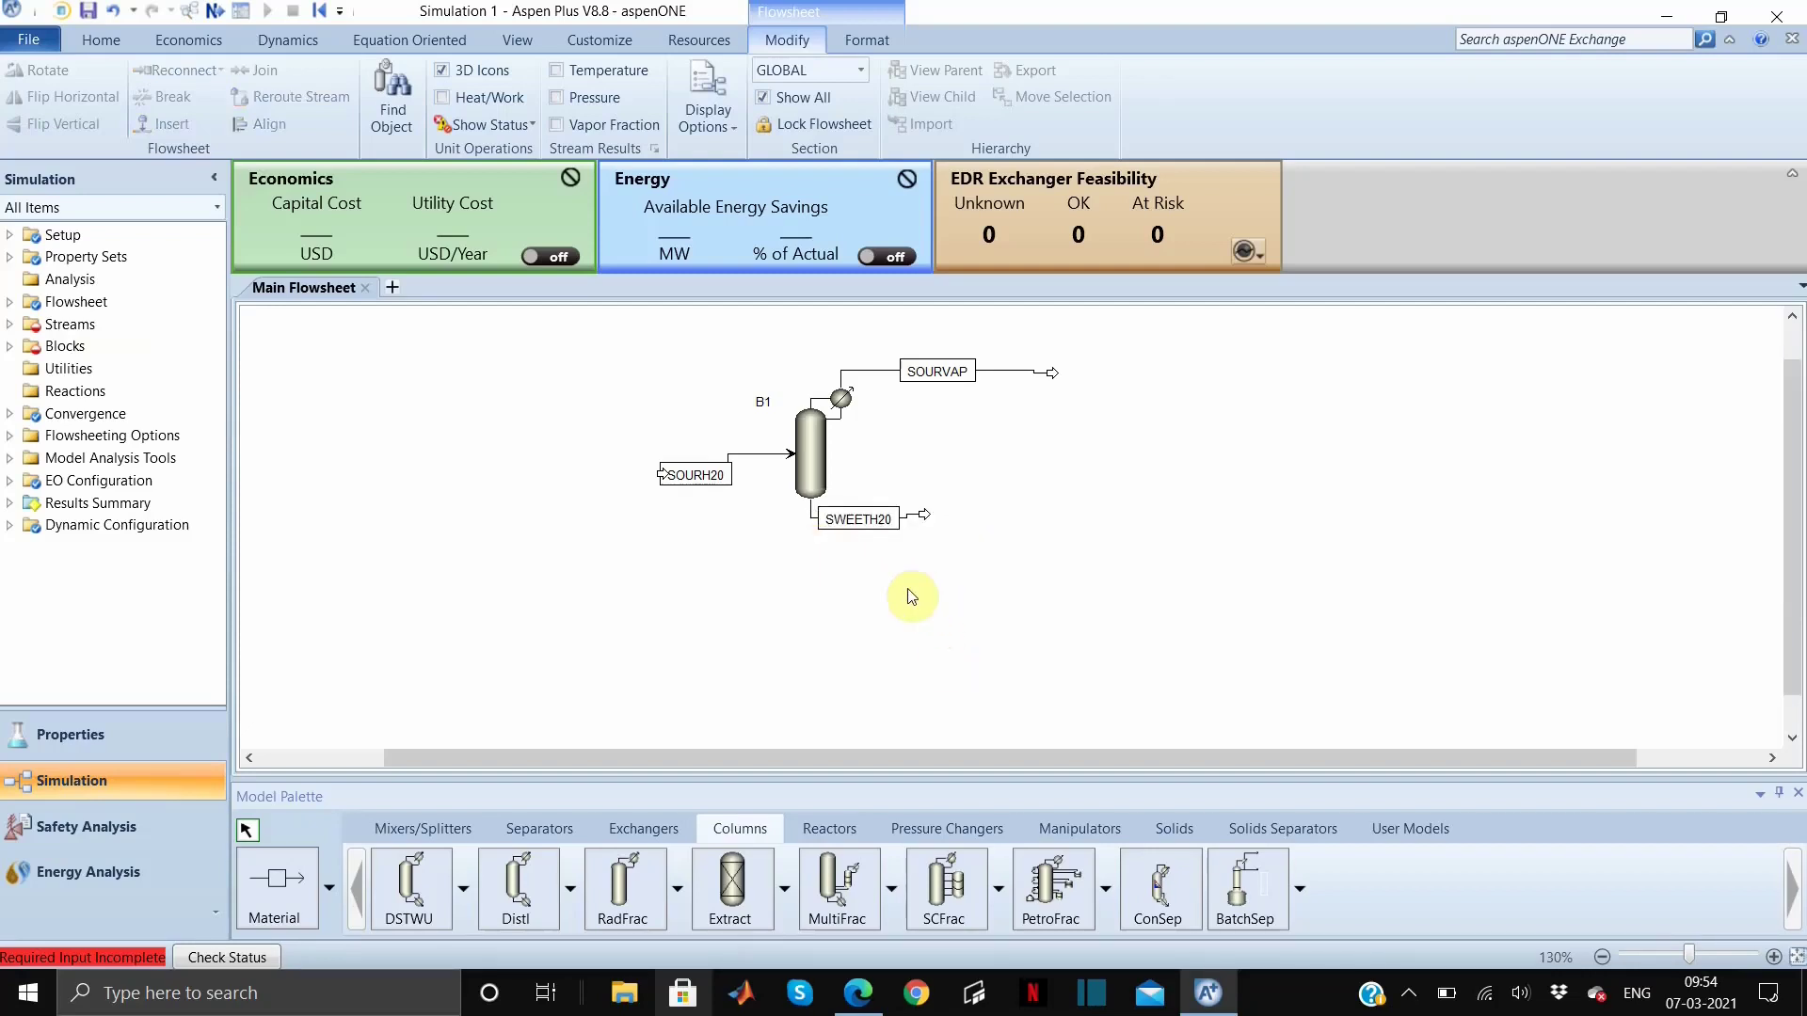
Connect a new feed stream 4 into column B1 below the SOURH20 feed
{"action": "left_click", "coordinate": [278, 884]}
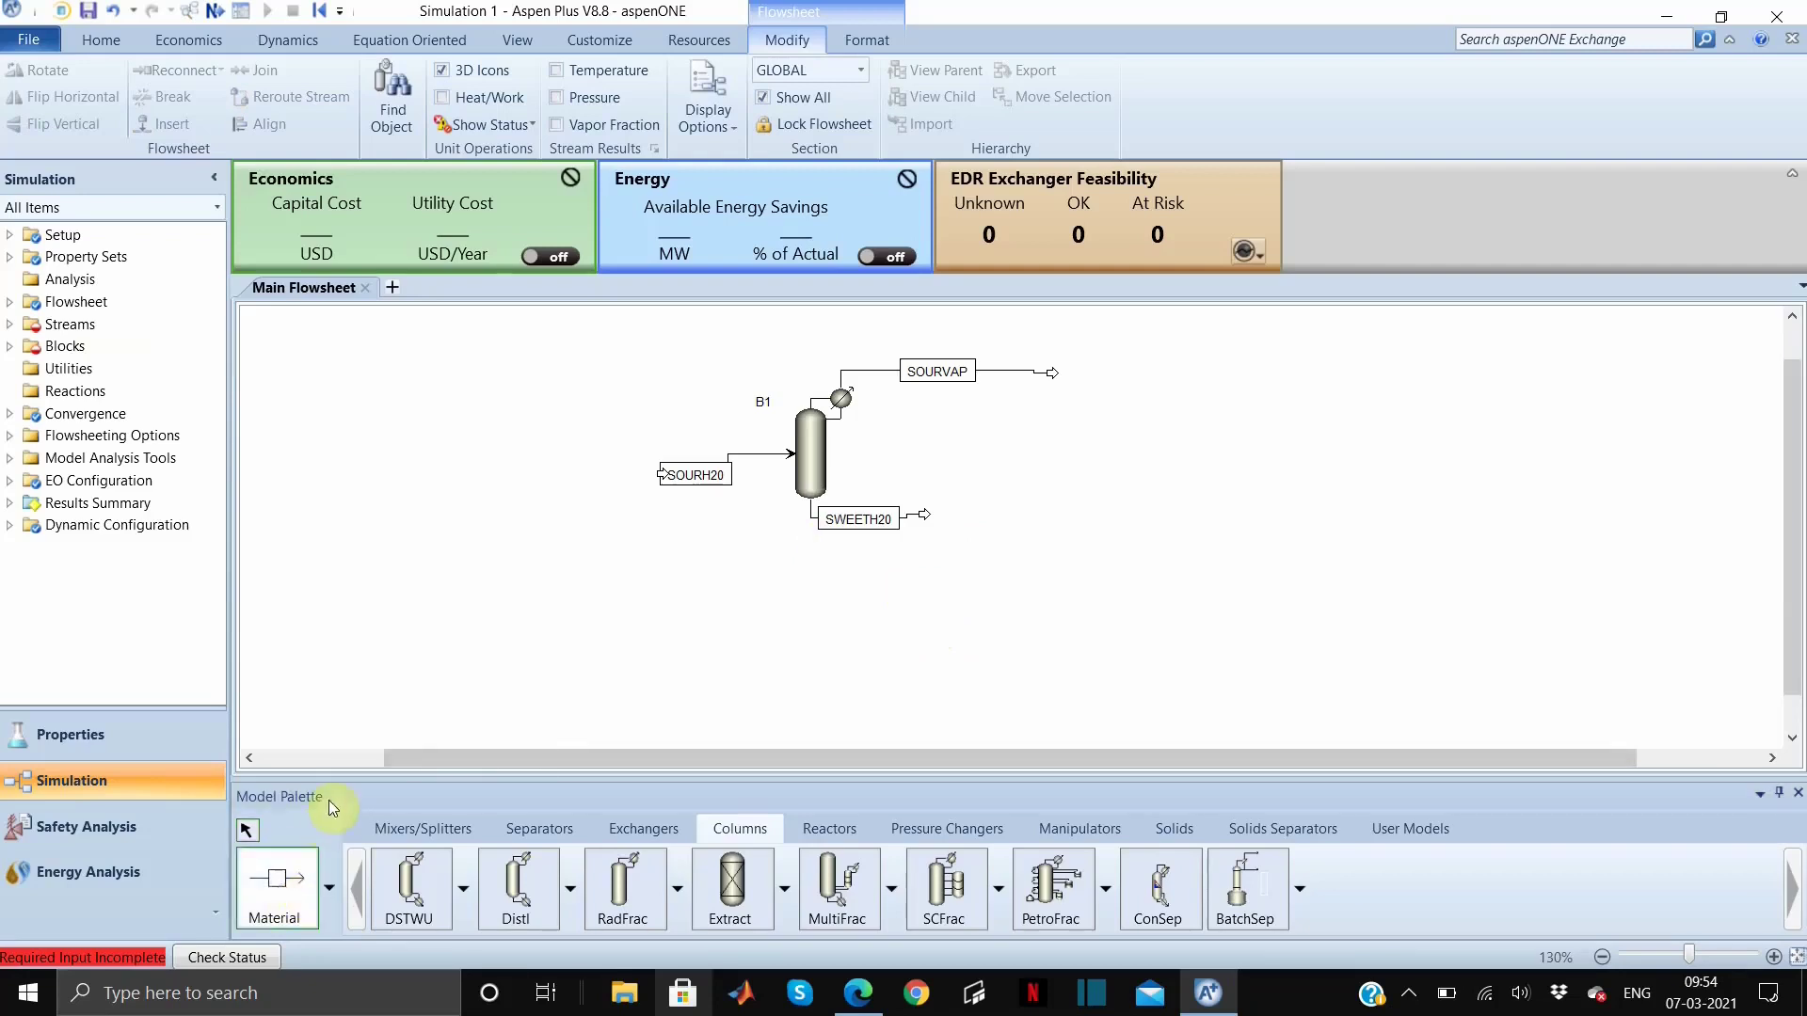
{"action": "left_click", "coordinate": [792, 455]}
{"action": "left_click", "coordinate": [741, 529]}
{"action": "right_click", "coordinate": [767, 495]}
{"action": "right_click", "coordinate": [738, 516]}
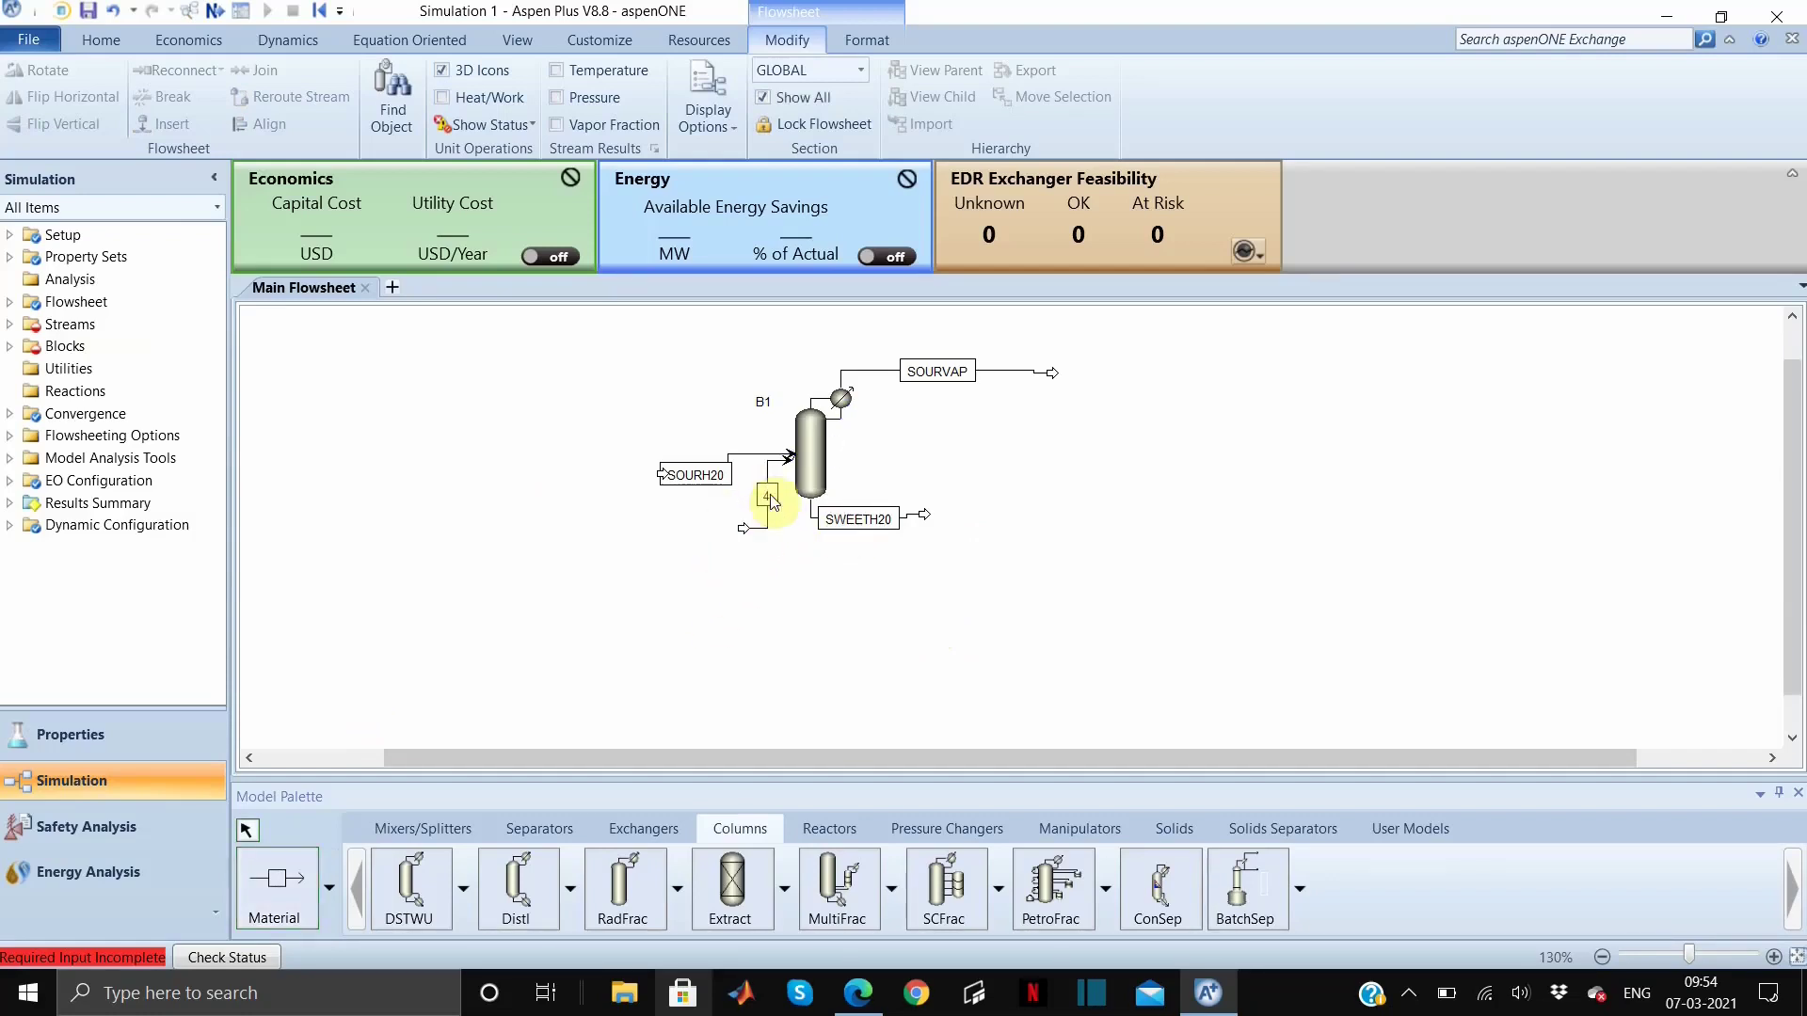
Rename stream 4 to STEAM
{"action": "left_click", "coordinate": [770, 501]}
{"action": "key", "text": "ctrl+m"}
{"action": "type", "text": "STEAM"}
{"action": "key", "text": "Return"}
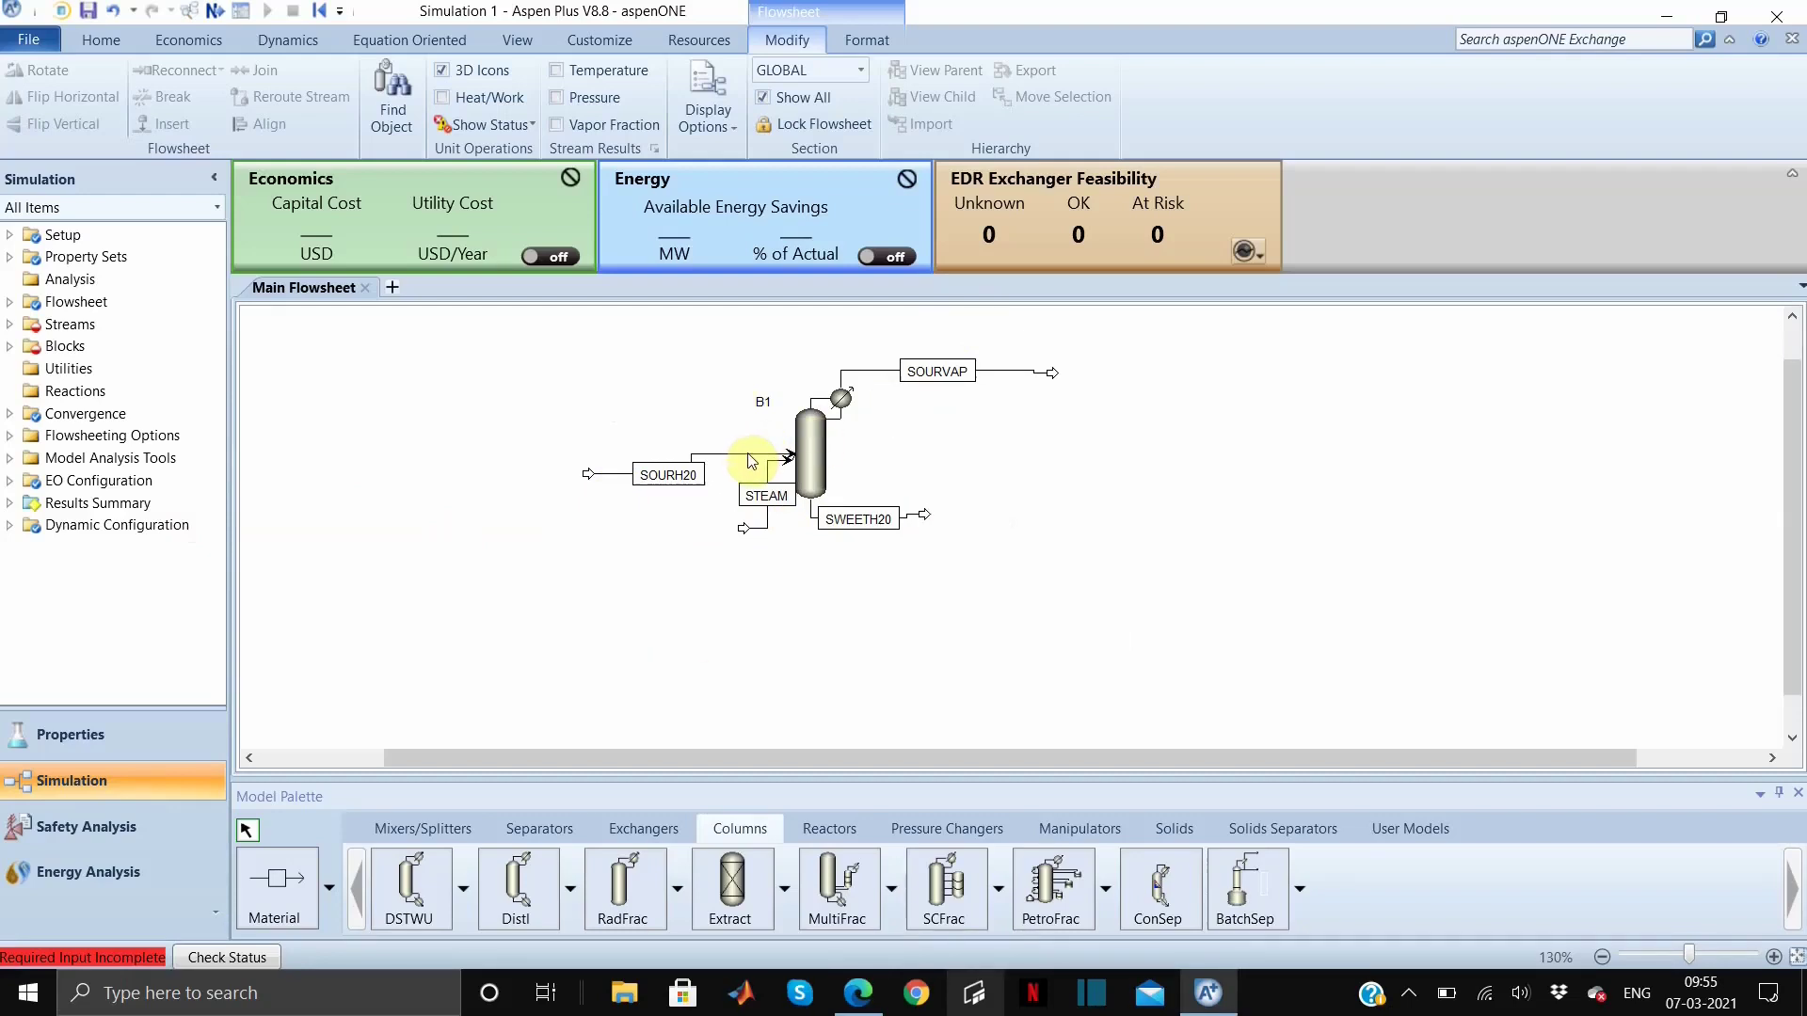
Set the SOURH20 feed to 85 C, 1 bar and a total flow of 5000 kg/hr
{"action": "left_click", "coordinate": [622, 476]}
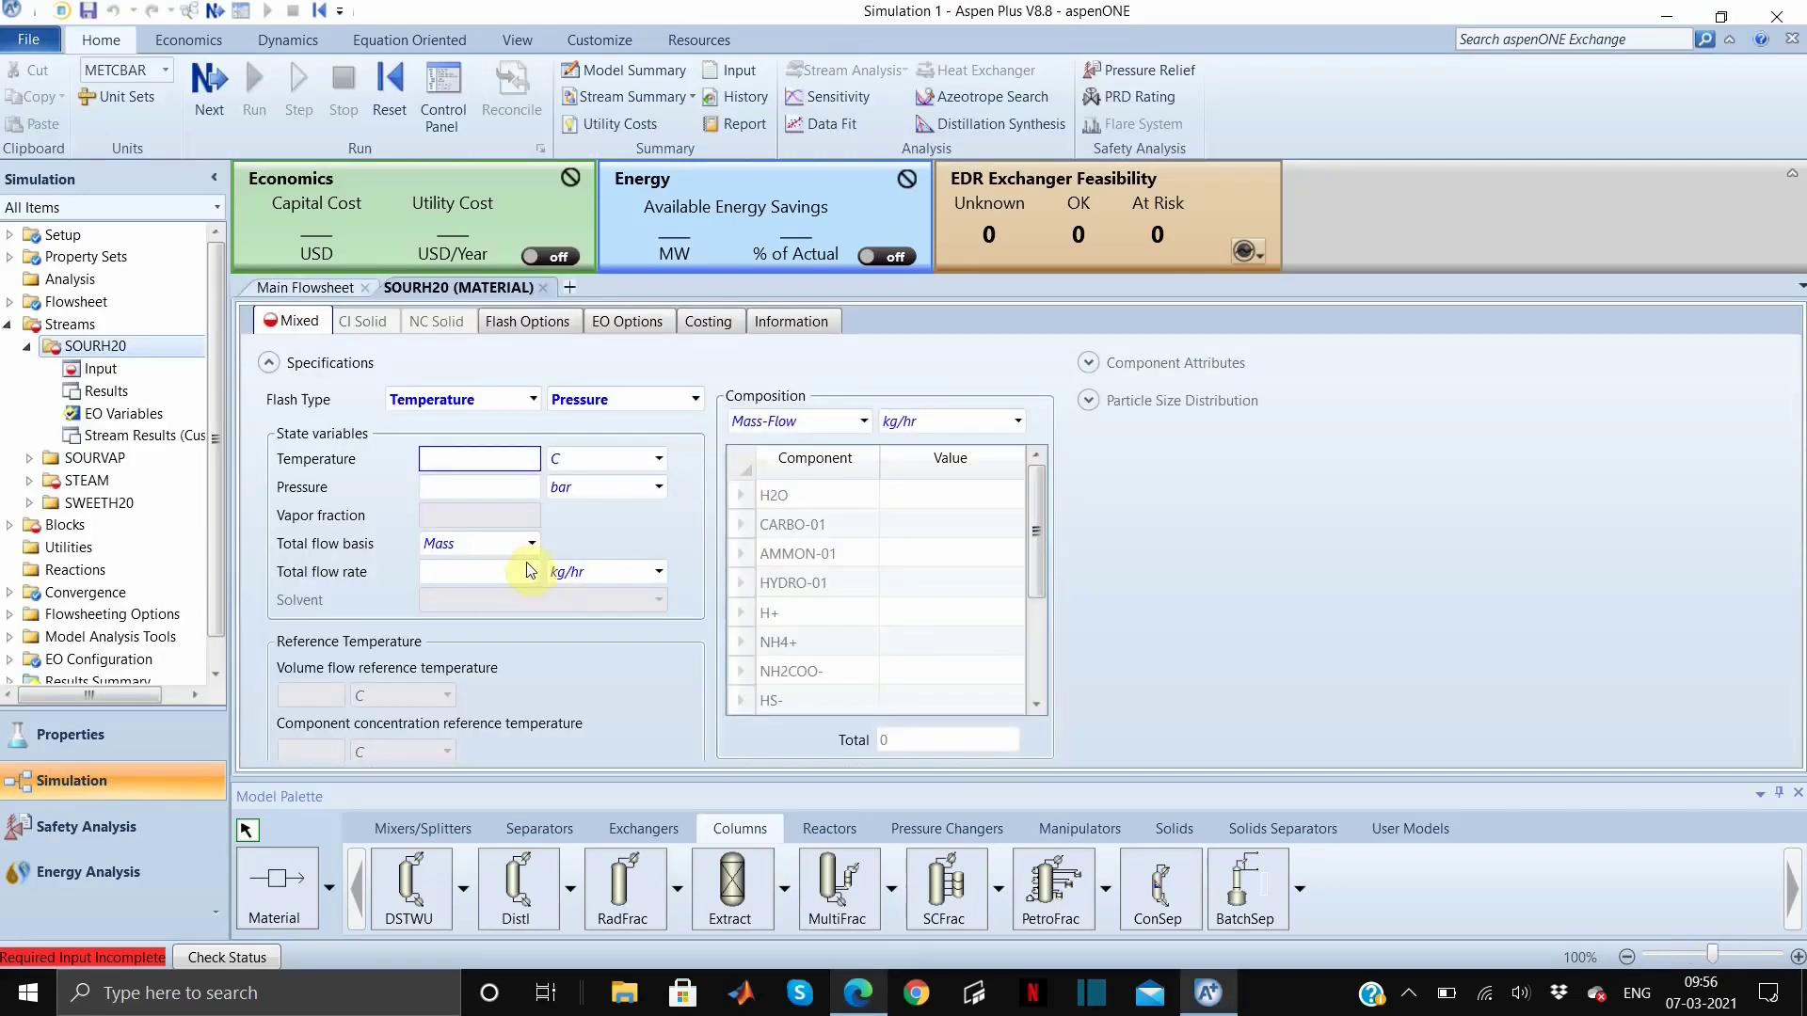
{"action": "type", "text": "85"}
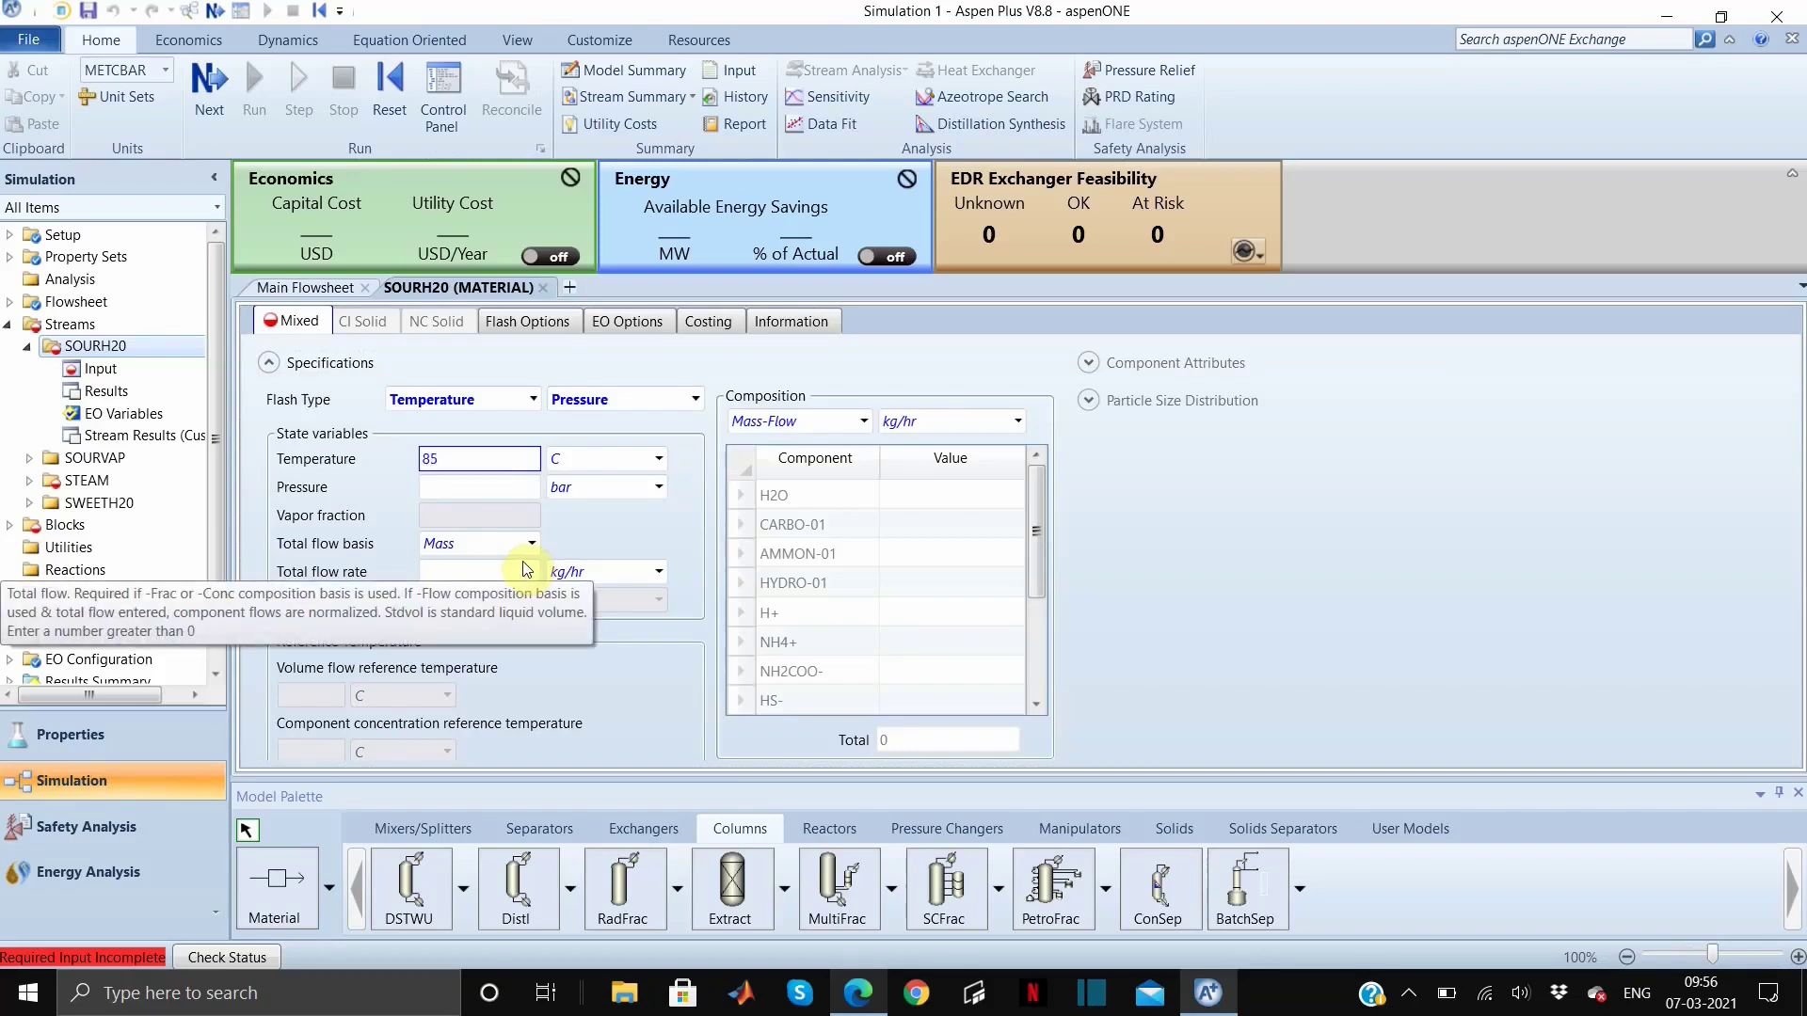
{"action": "left_click", "coordinate": [487, 483]}
{"action": "type", "text": "1"}
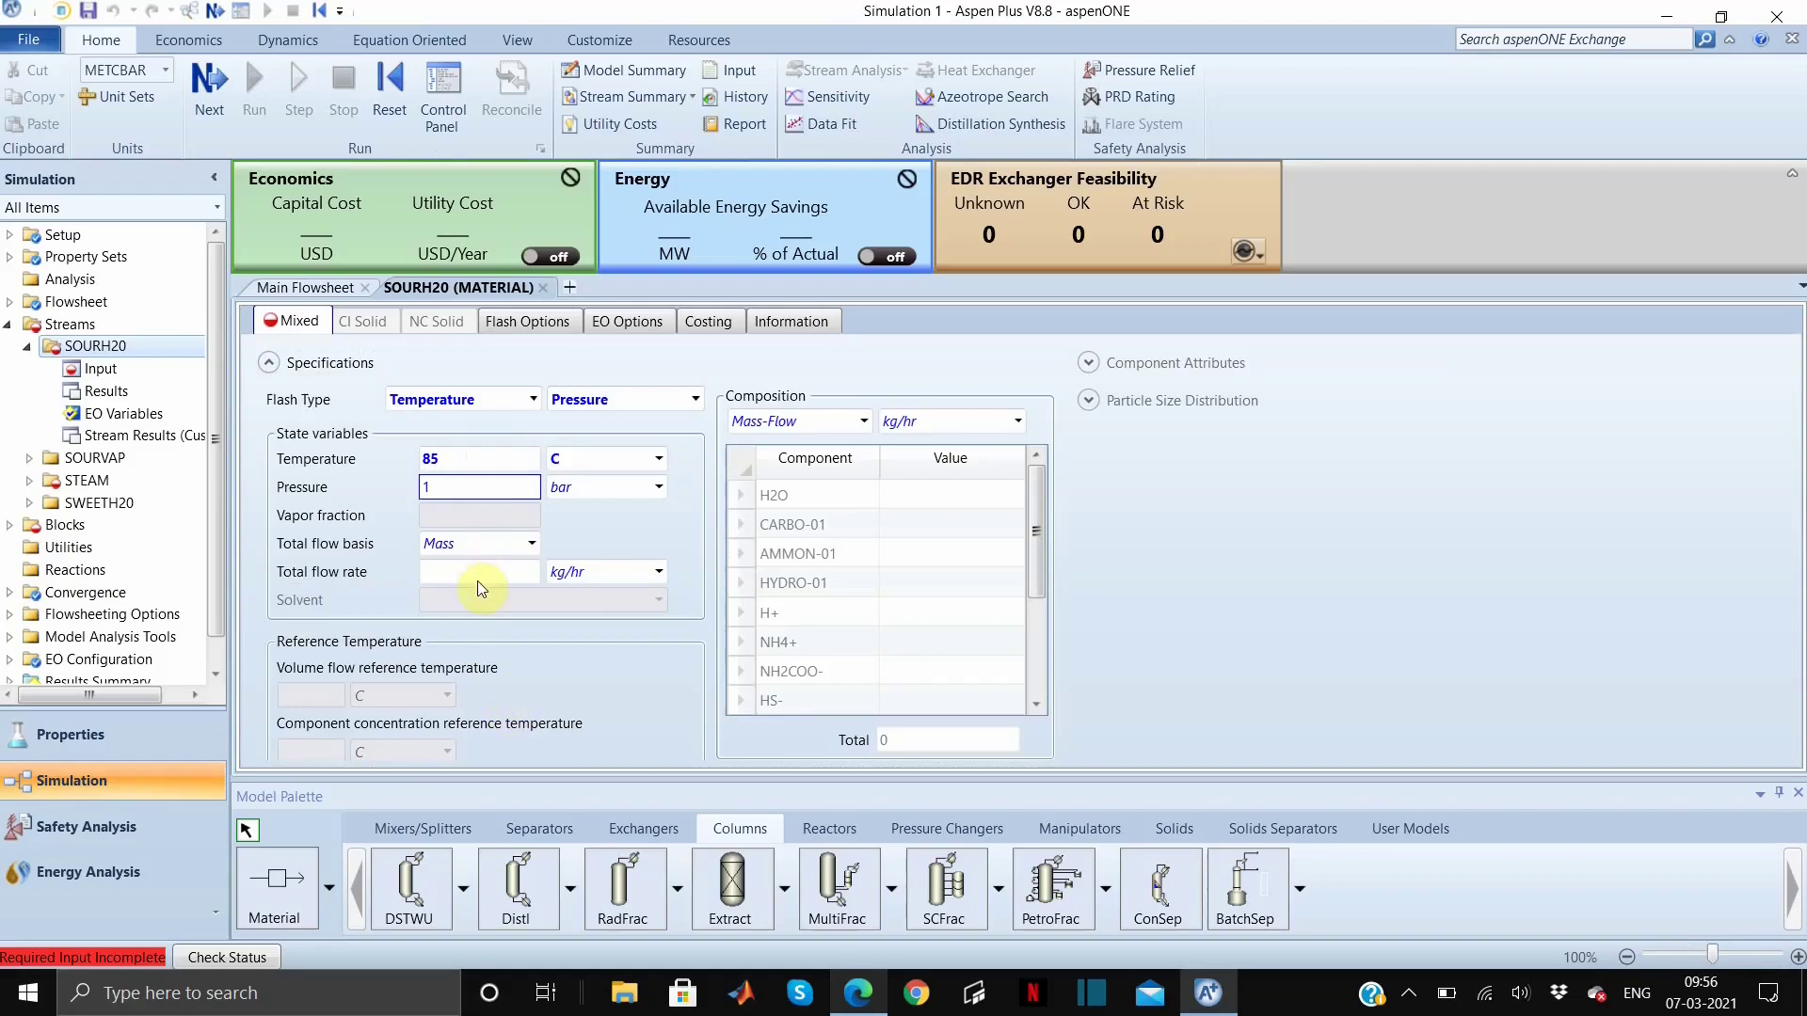
{"action": "left_click", "coordinate": [477, 572]}
{"action": "type", "text": "5000"}
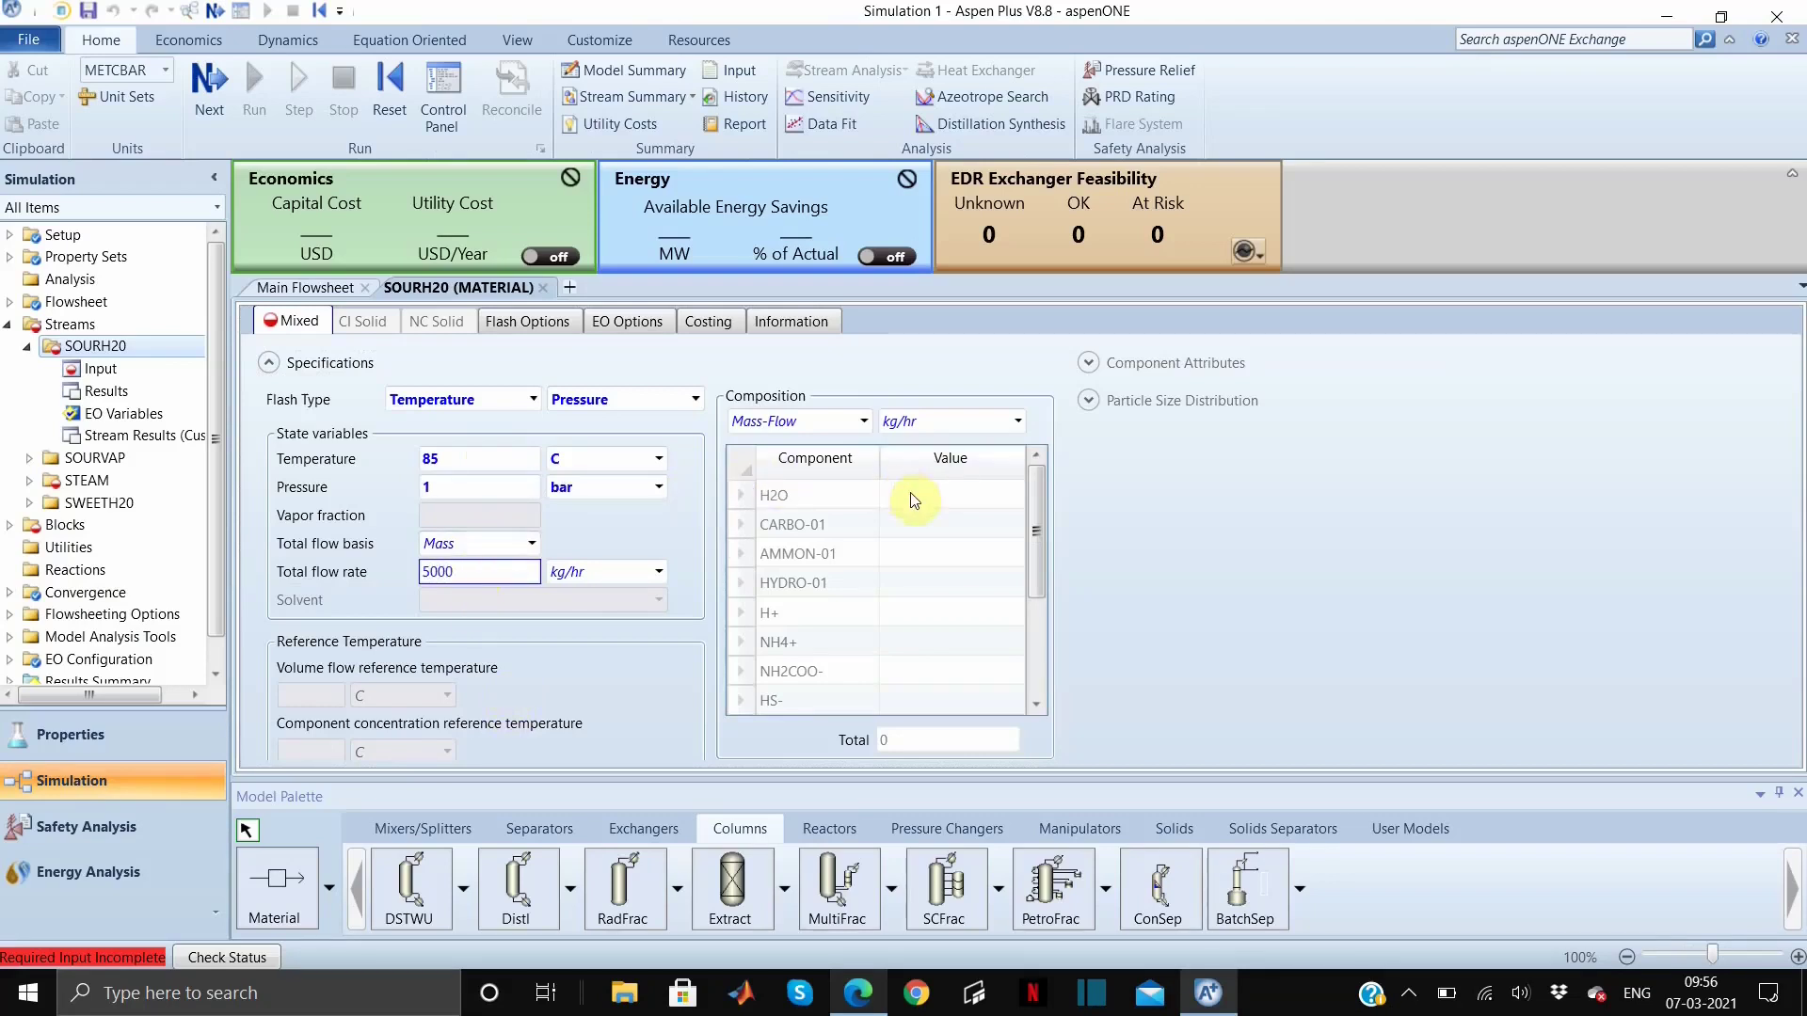
Enter mass fractions: H2O 0.9955, CARBO-01 0.002, AMMON-01 0.001, HYDRO-01 0.0015
{"action": "left_click", "coordinate": [864, 422]}
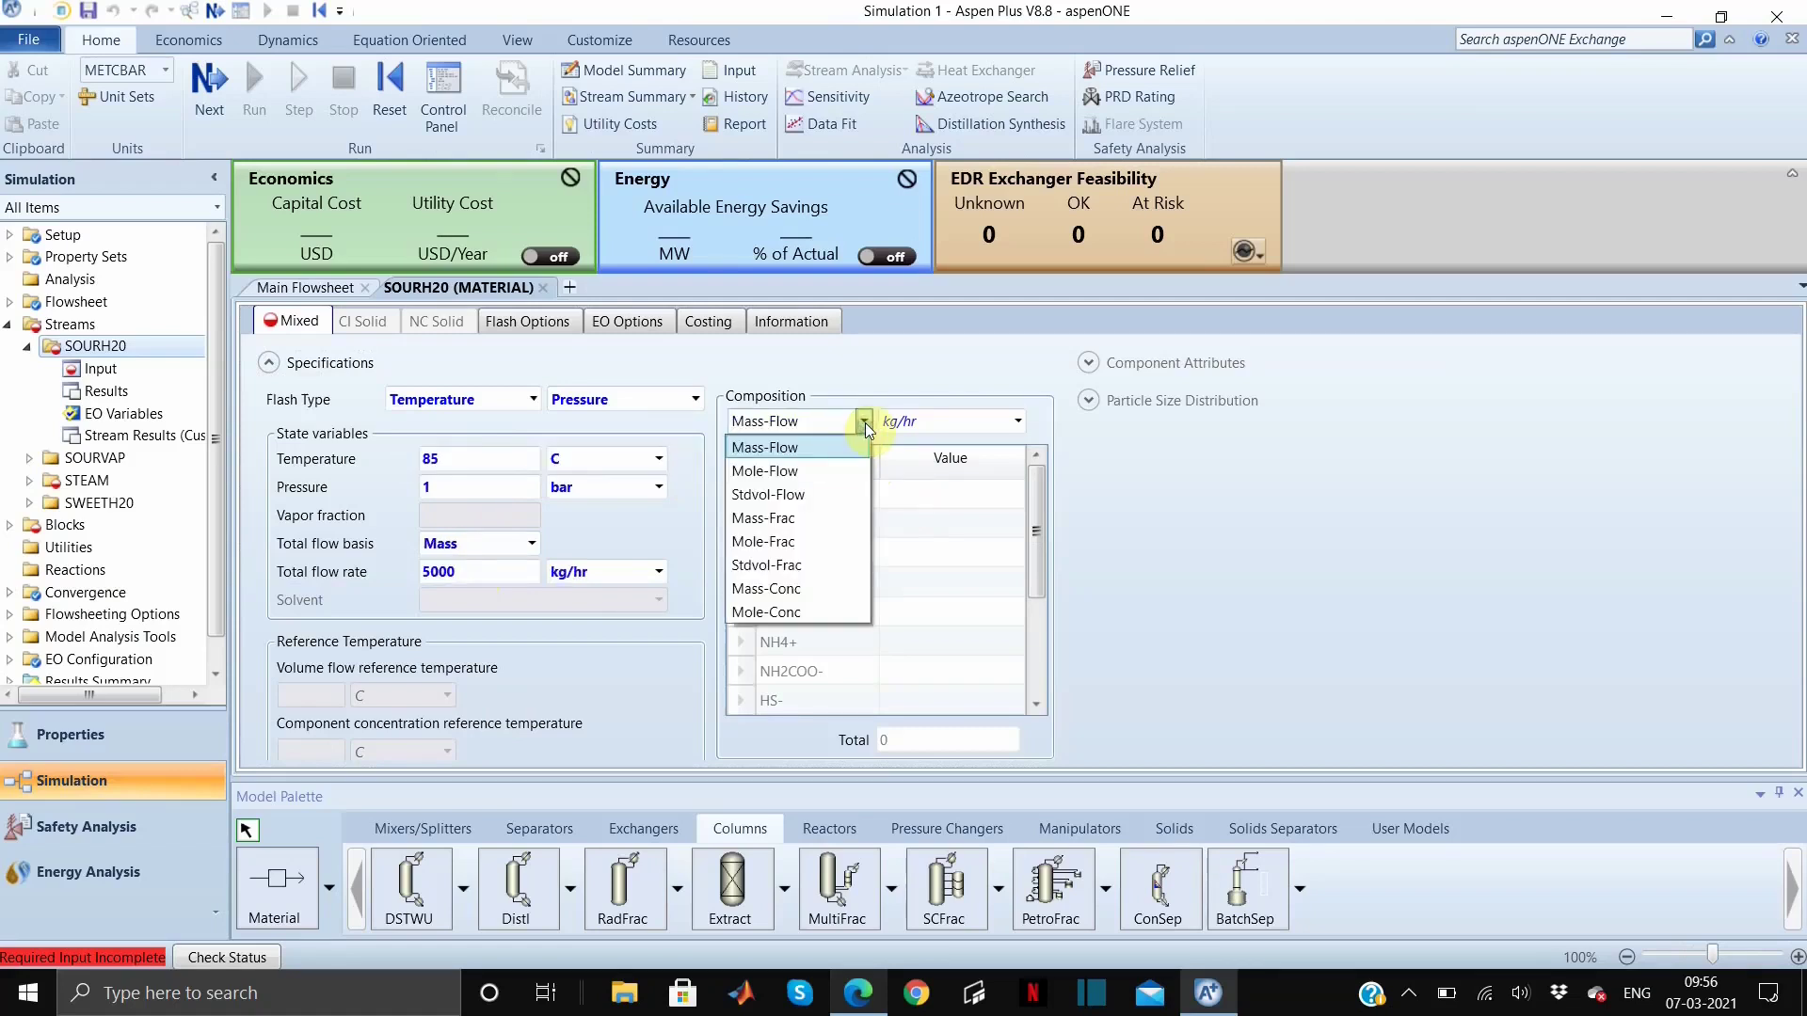
{"action": "left_click", "coordinate": [798, 520]}
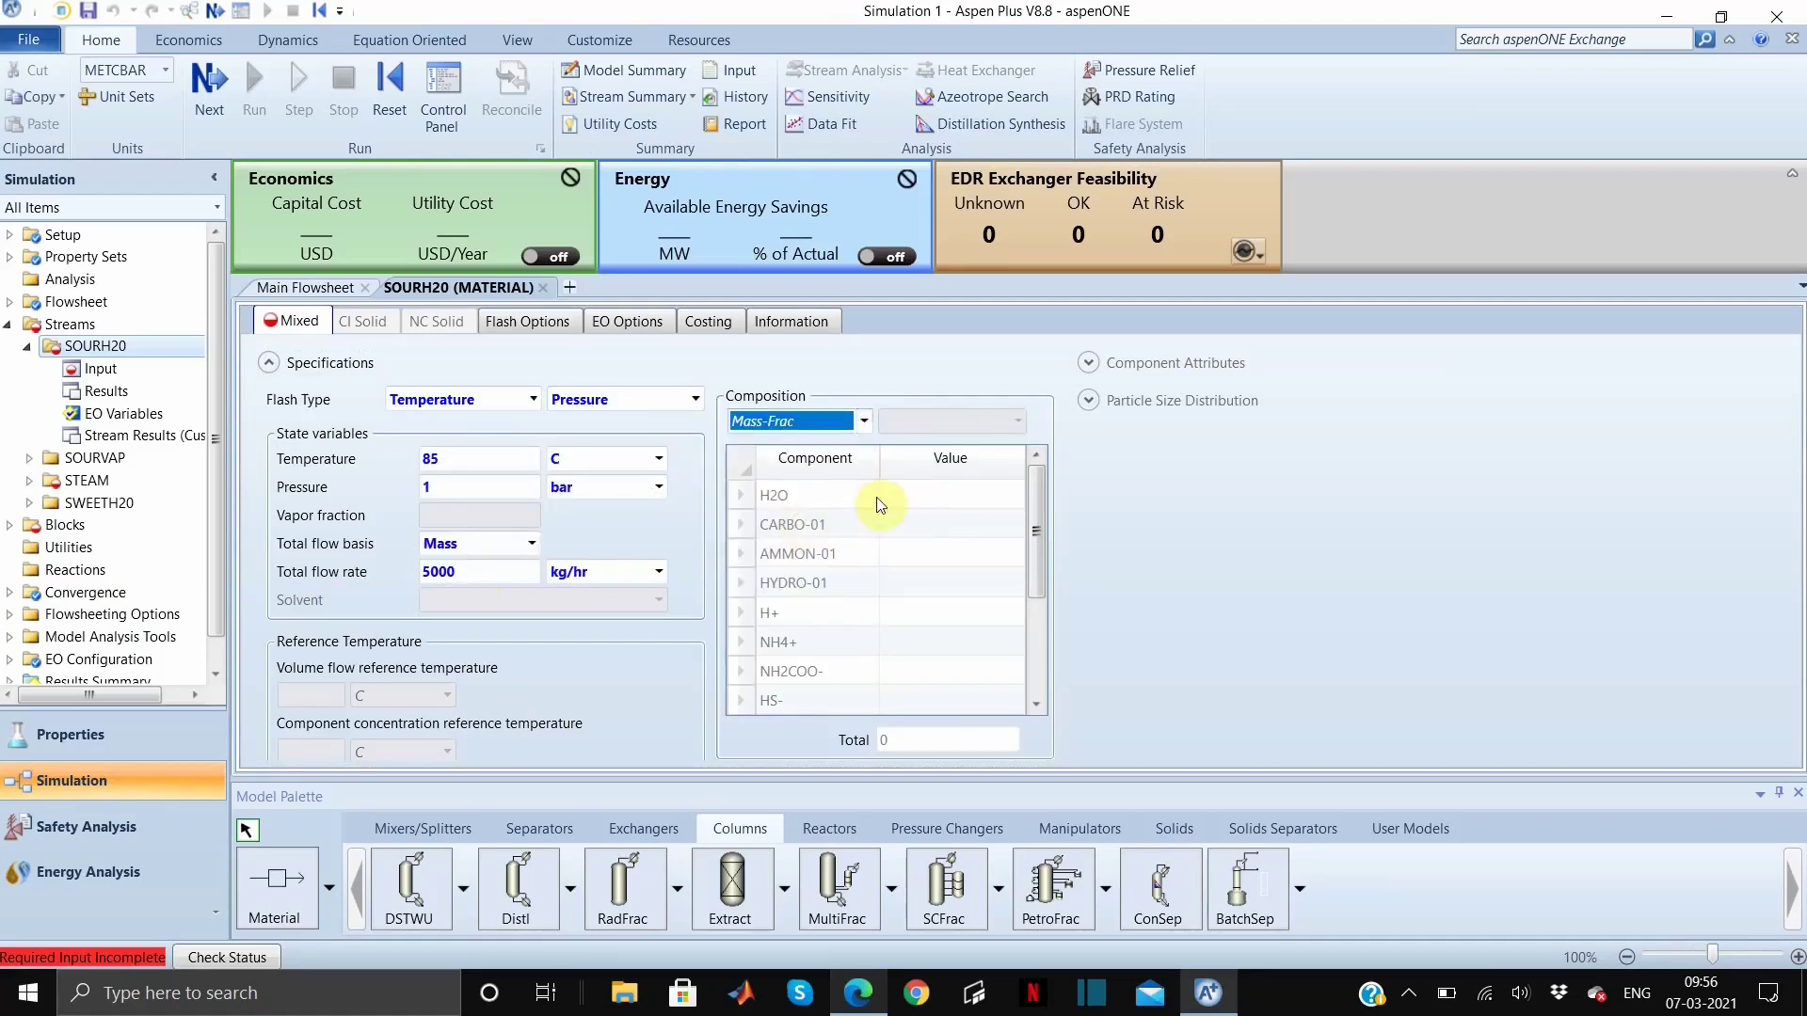
{"action": "left_click", "coordinate": [969, 496]}
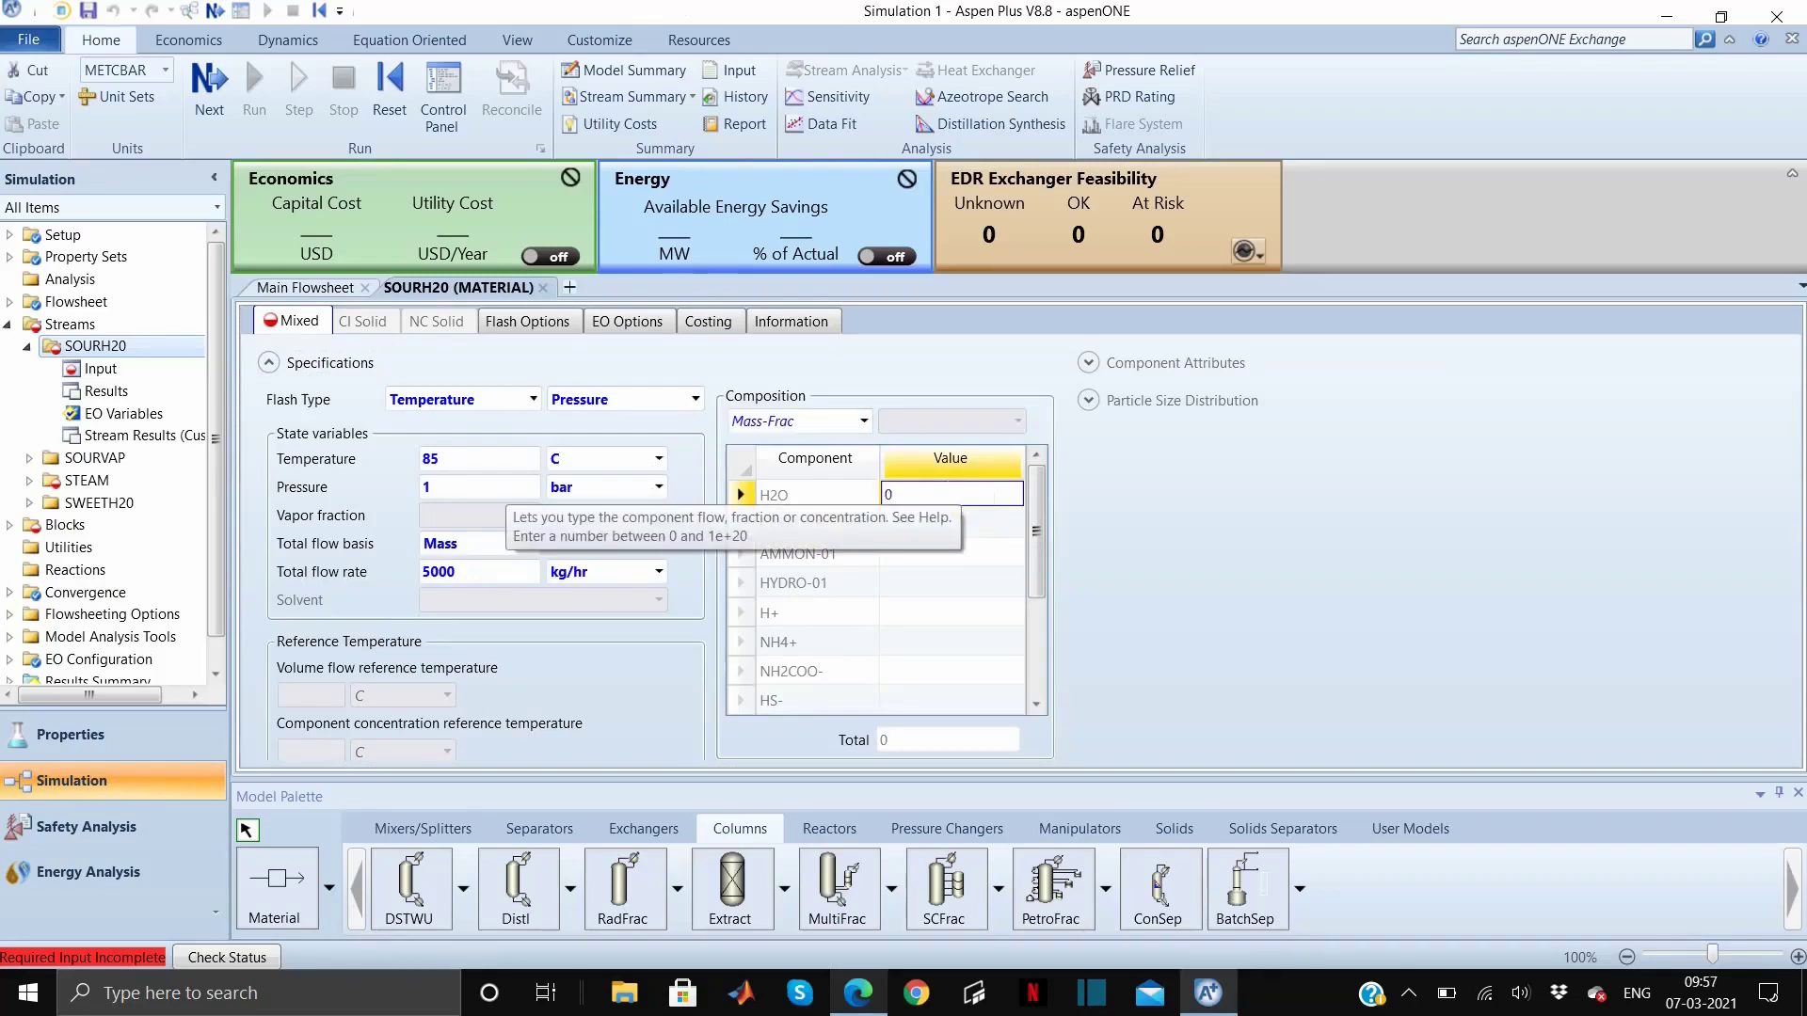
{"action": "type", "text": "0.9955"}
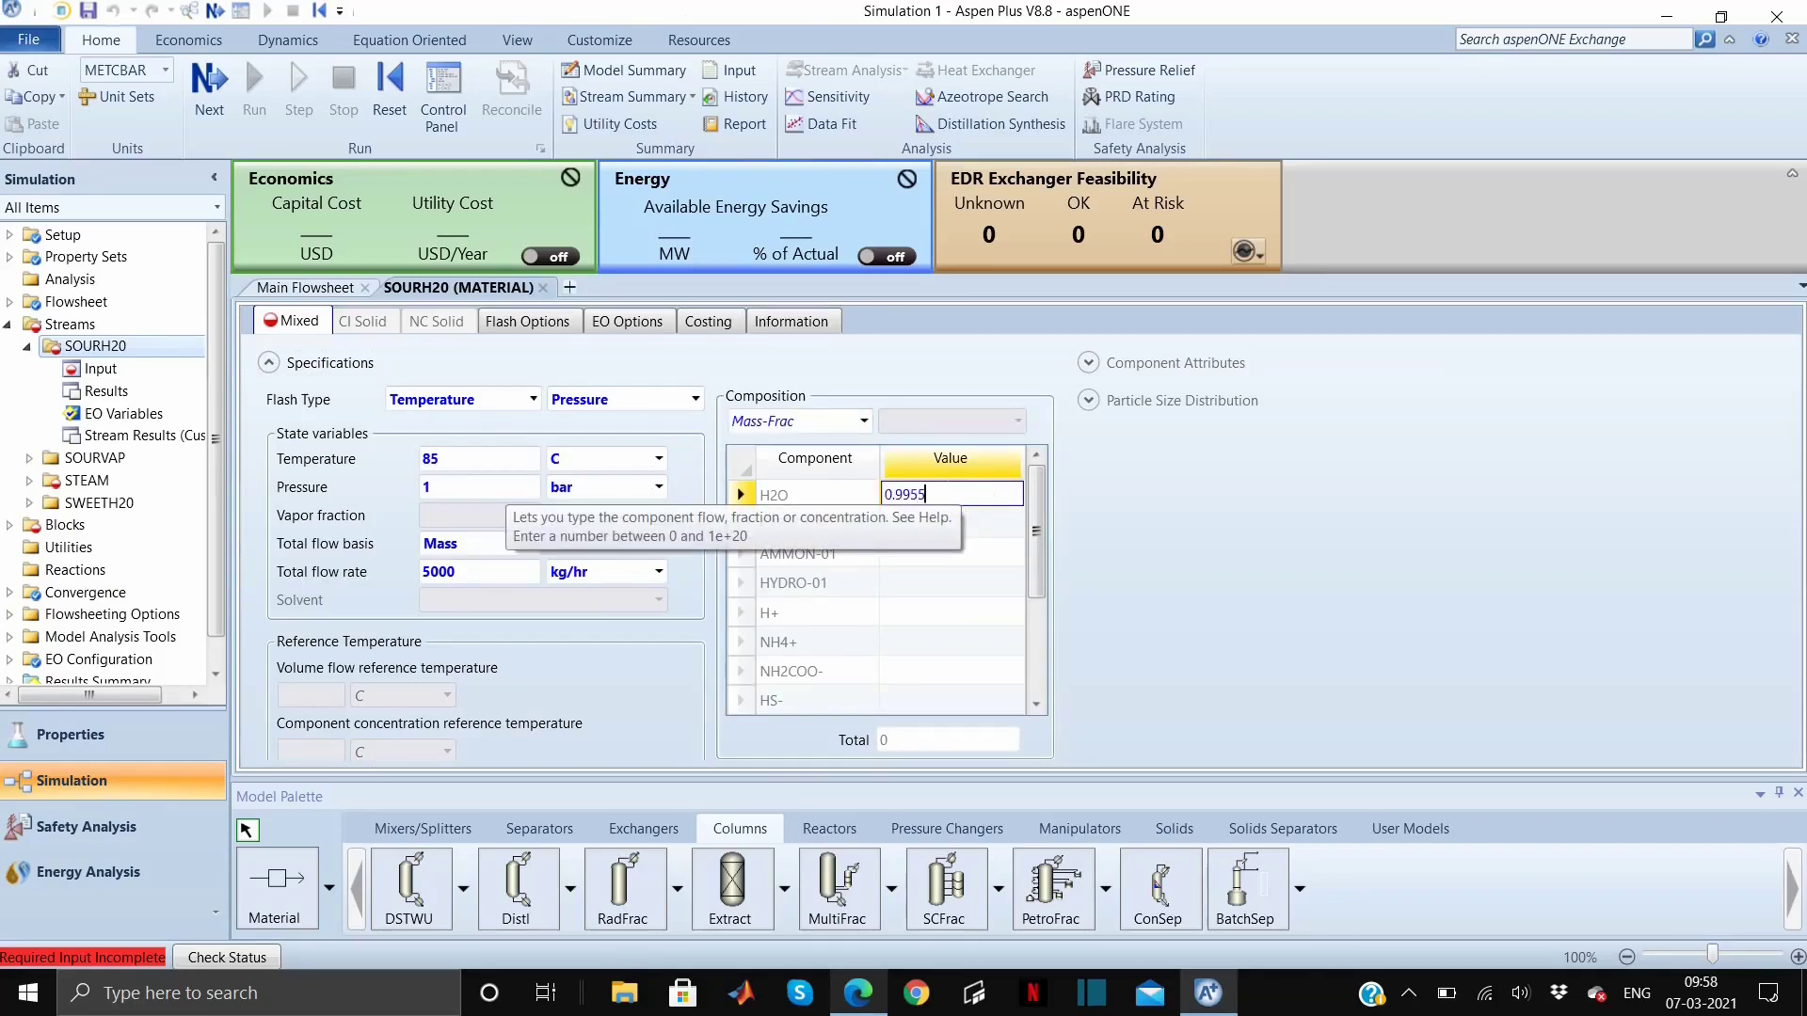
{"action": "left_click", "coordinate": [969, 524]}
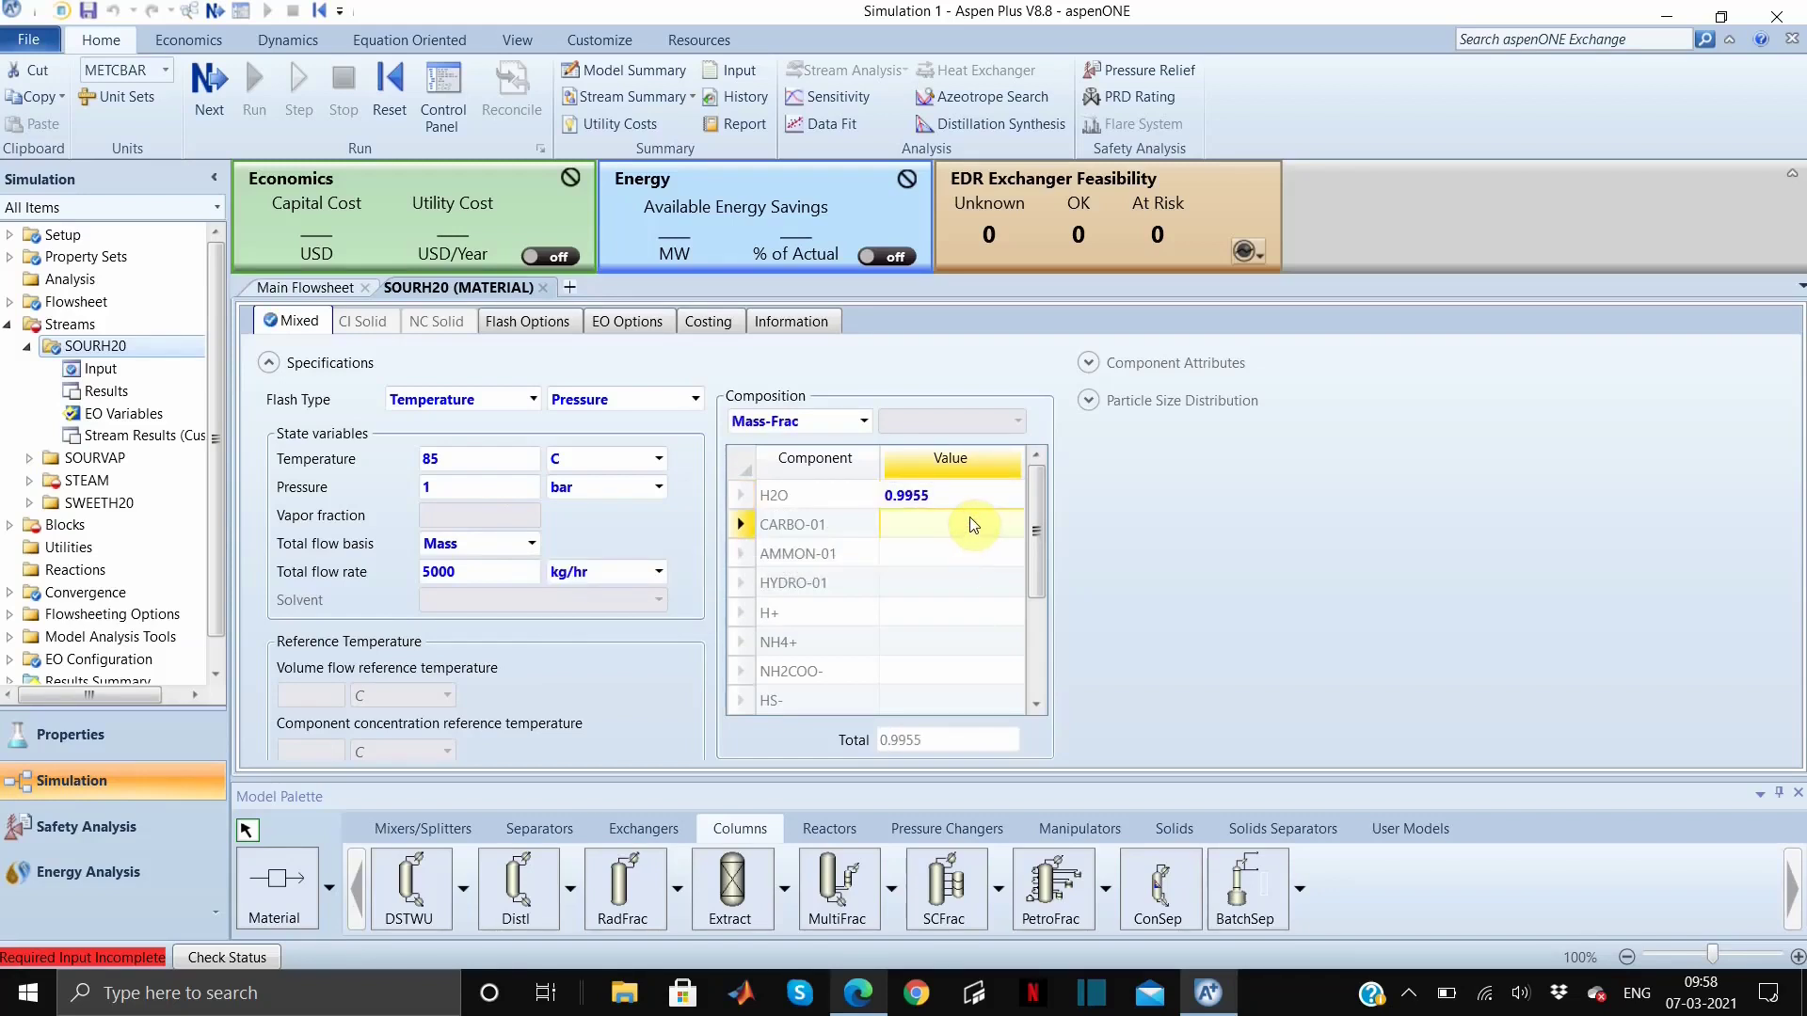
{"action": "left_click", "coordinate": [972, 524]}
{"action": "type", "text": "0.002"}
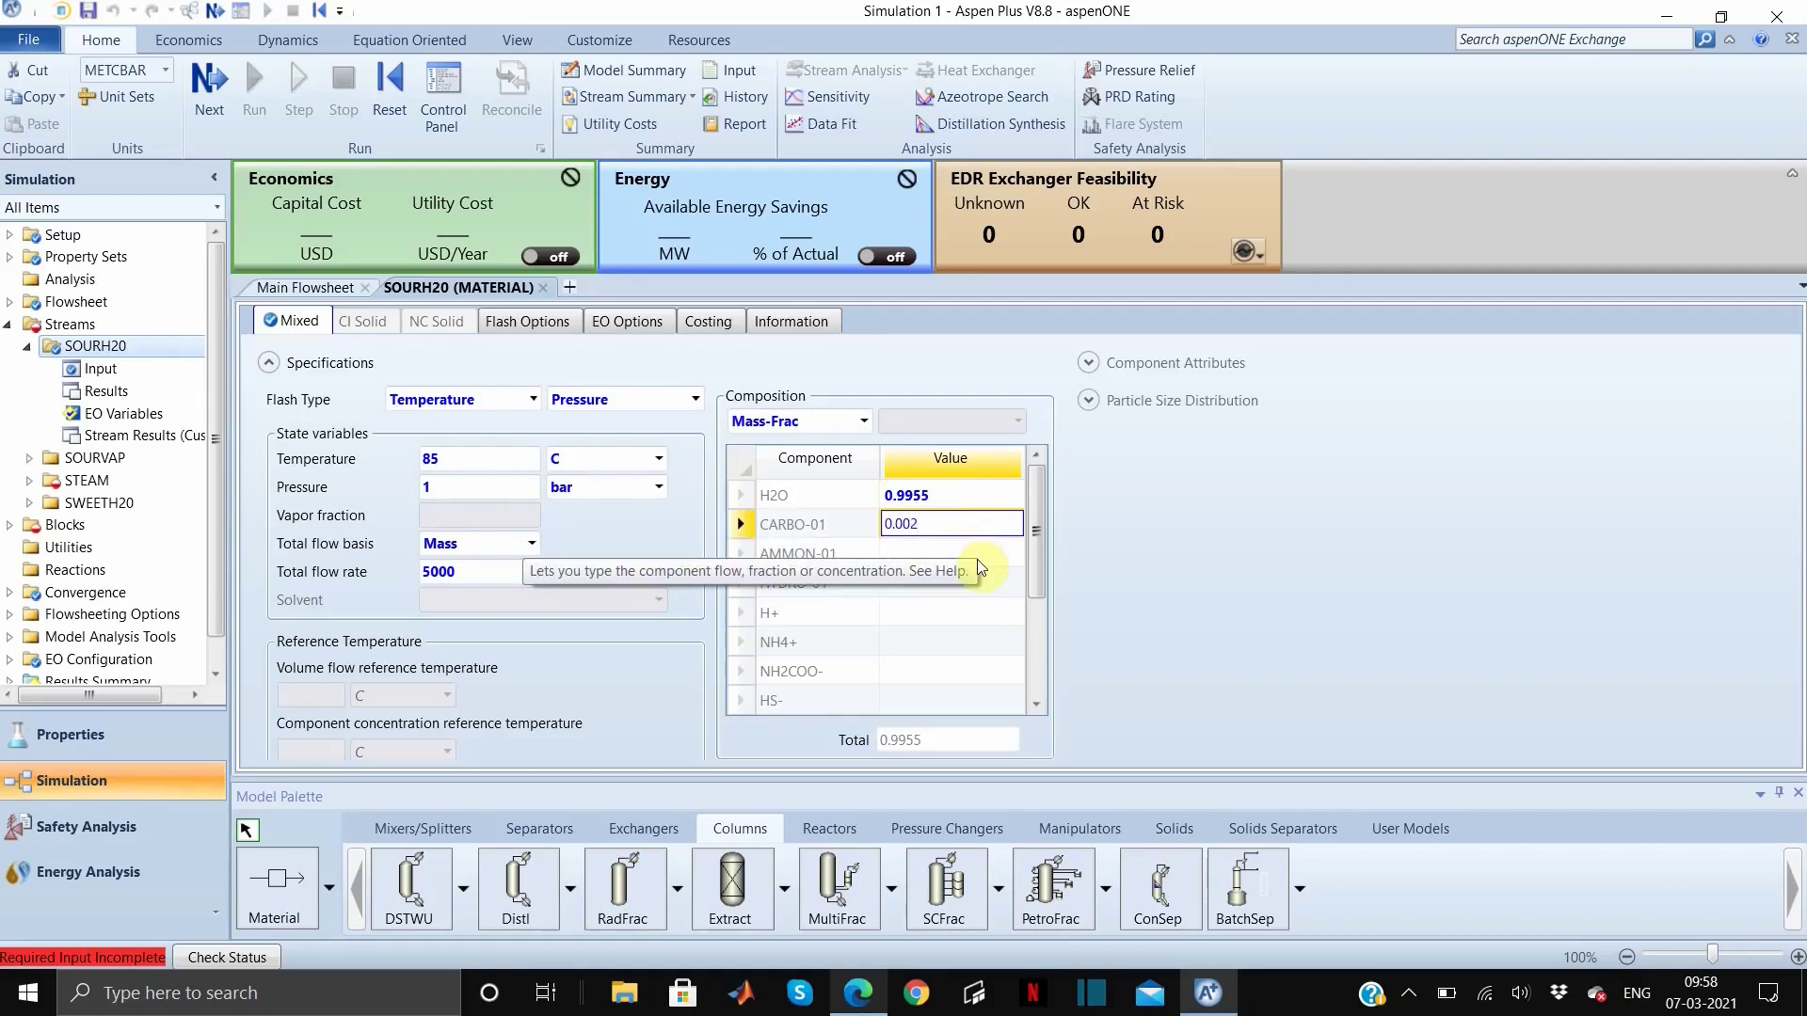
{"action": "left_click", "coordinate": [977, 560]}
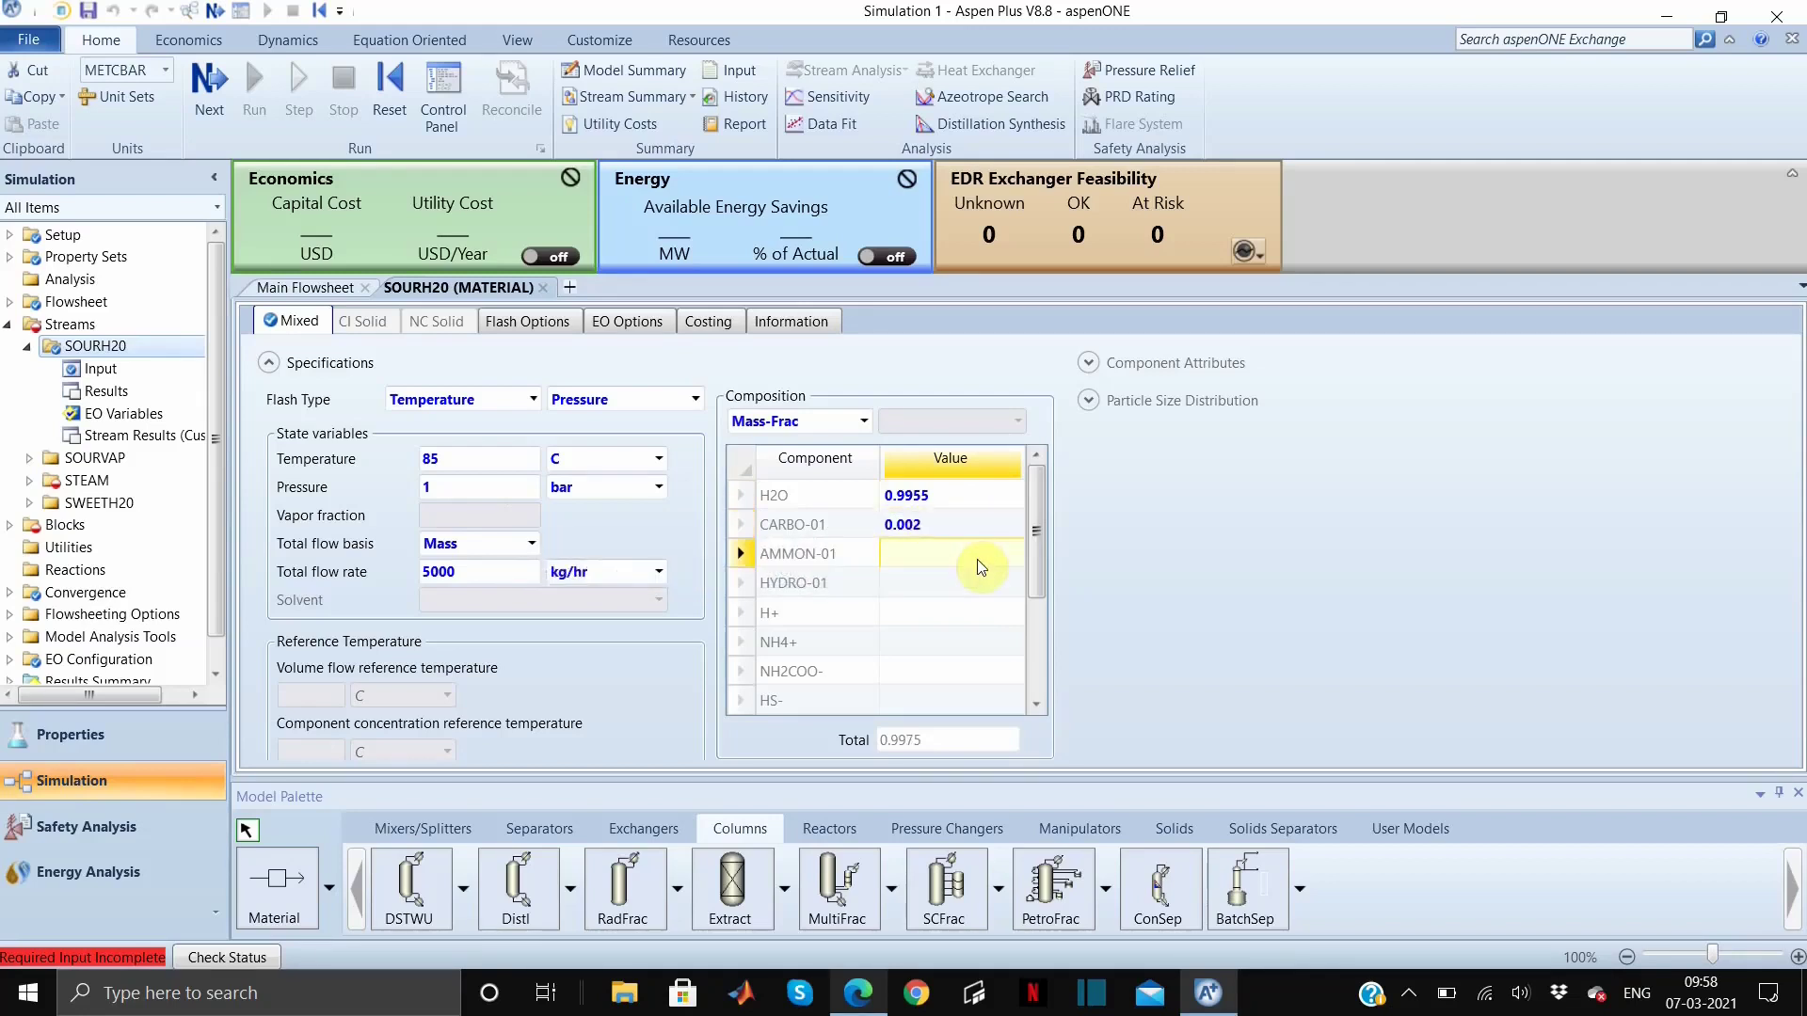
{"action": "type", "text": "0.001"}
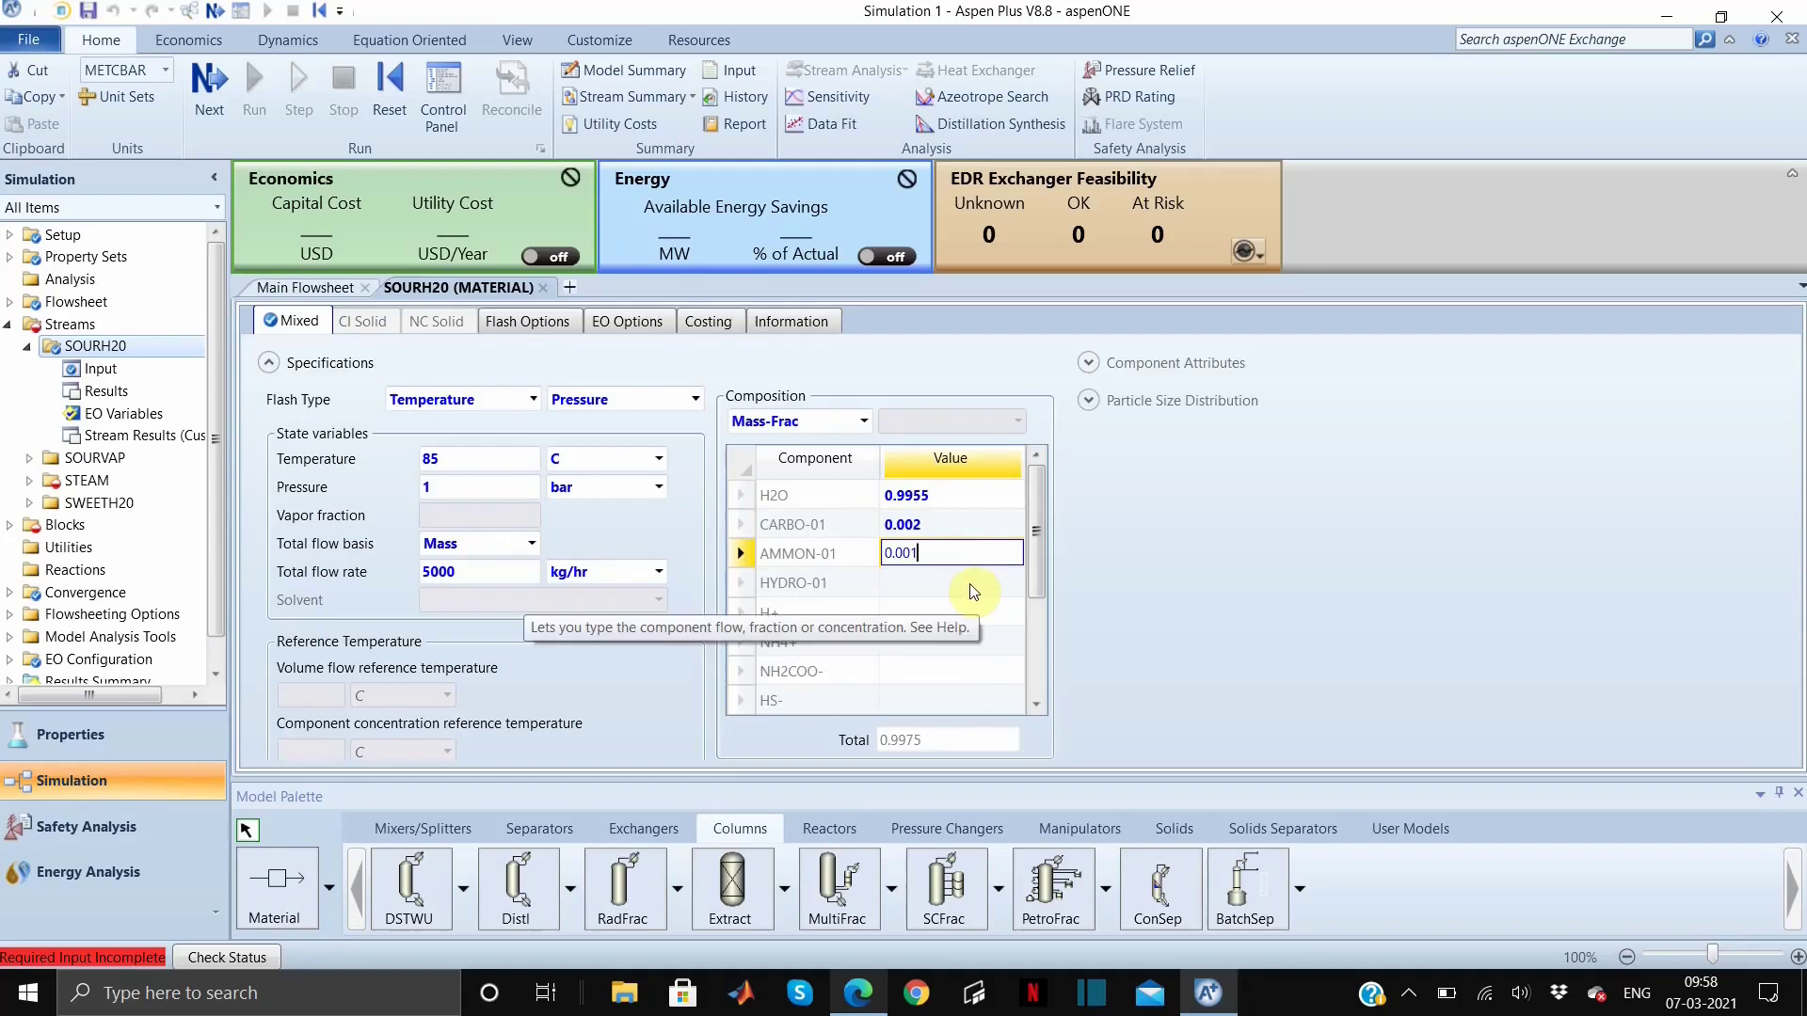
{"action": "left_click", "coordinate": [970, 585]}
{"action": "type", "text": "0."}
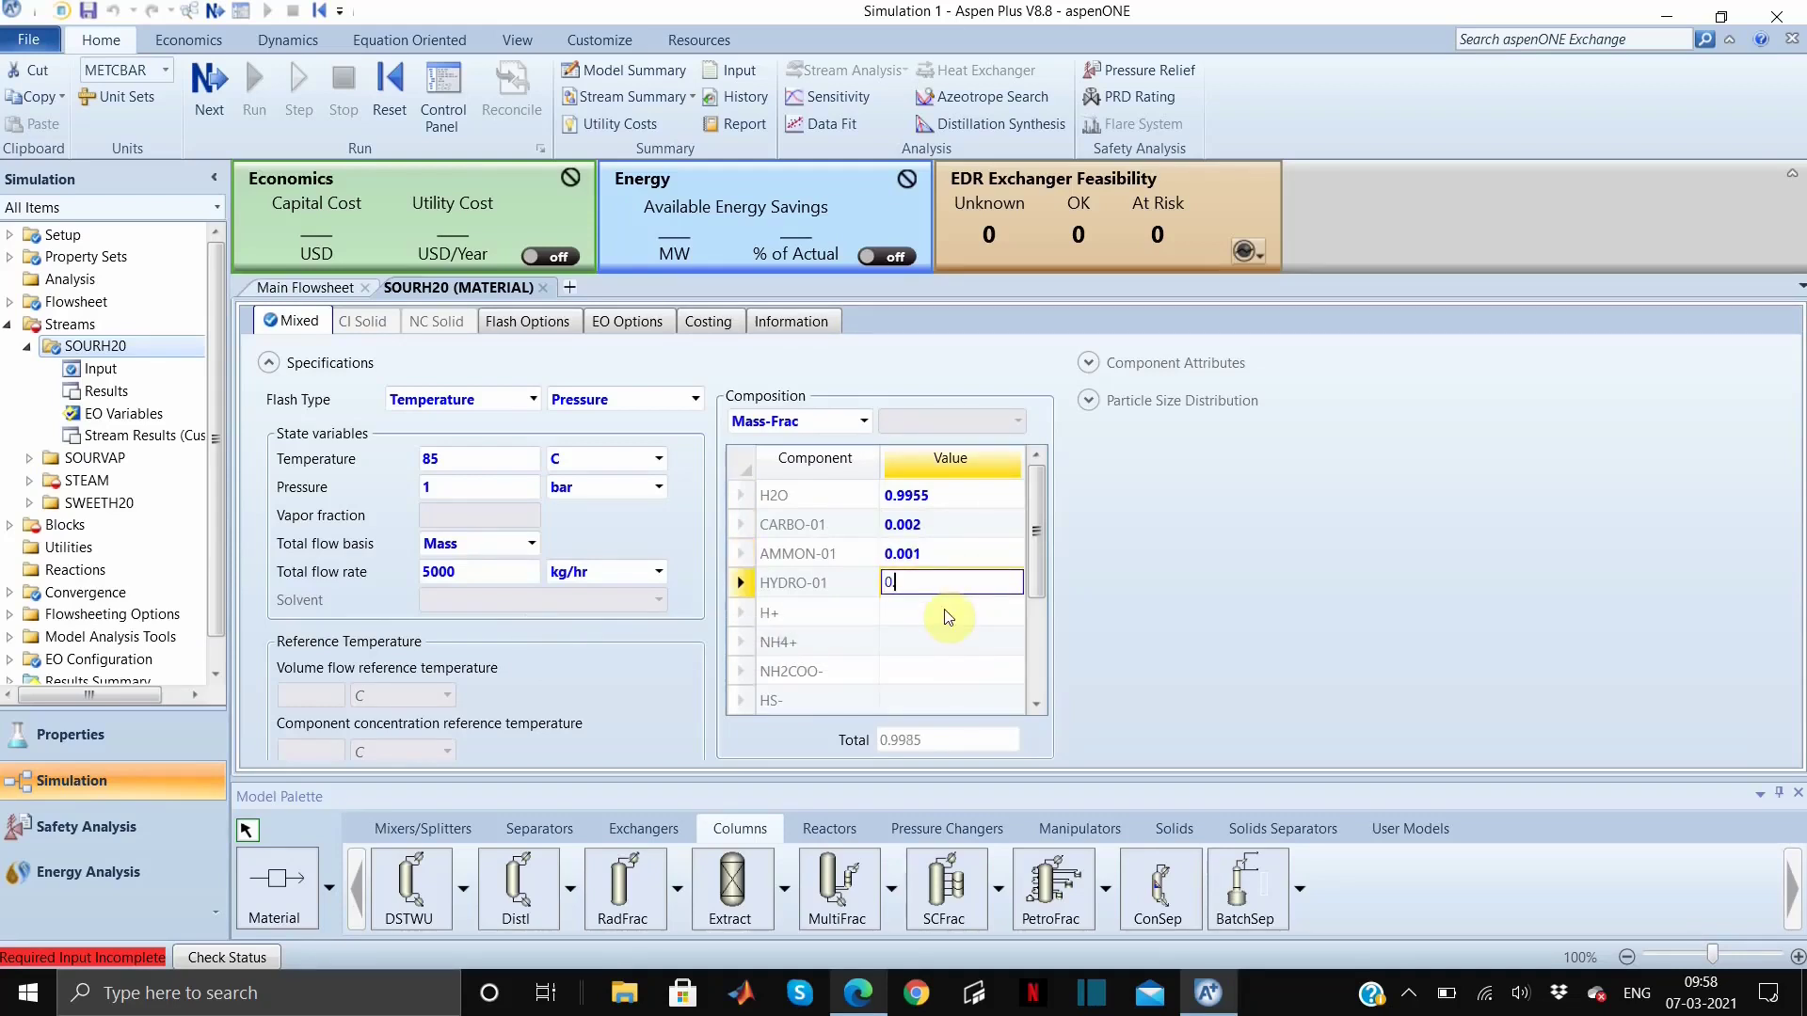
{"action": "type", "text": "0015"}
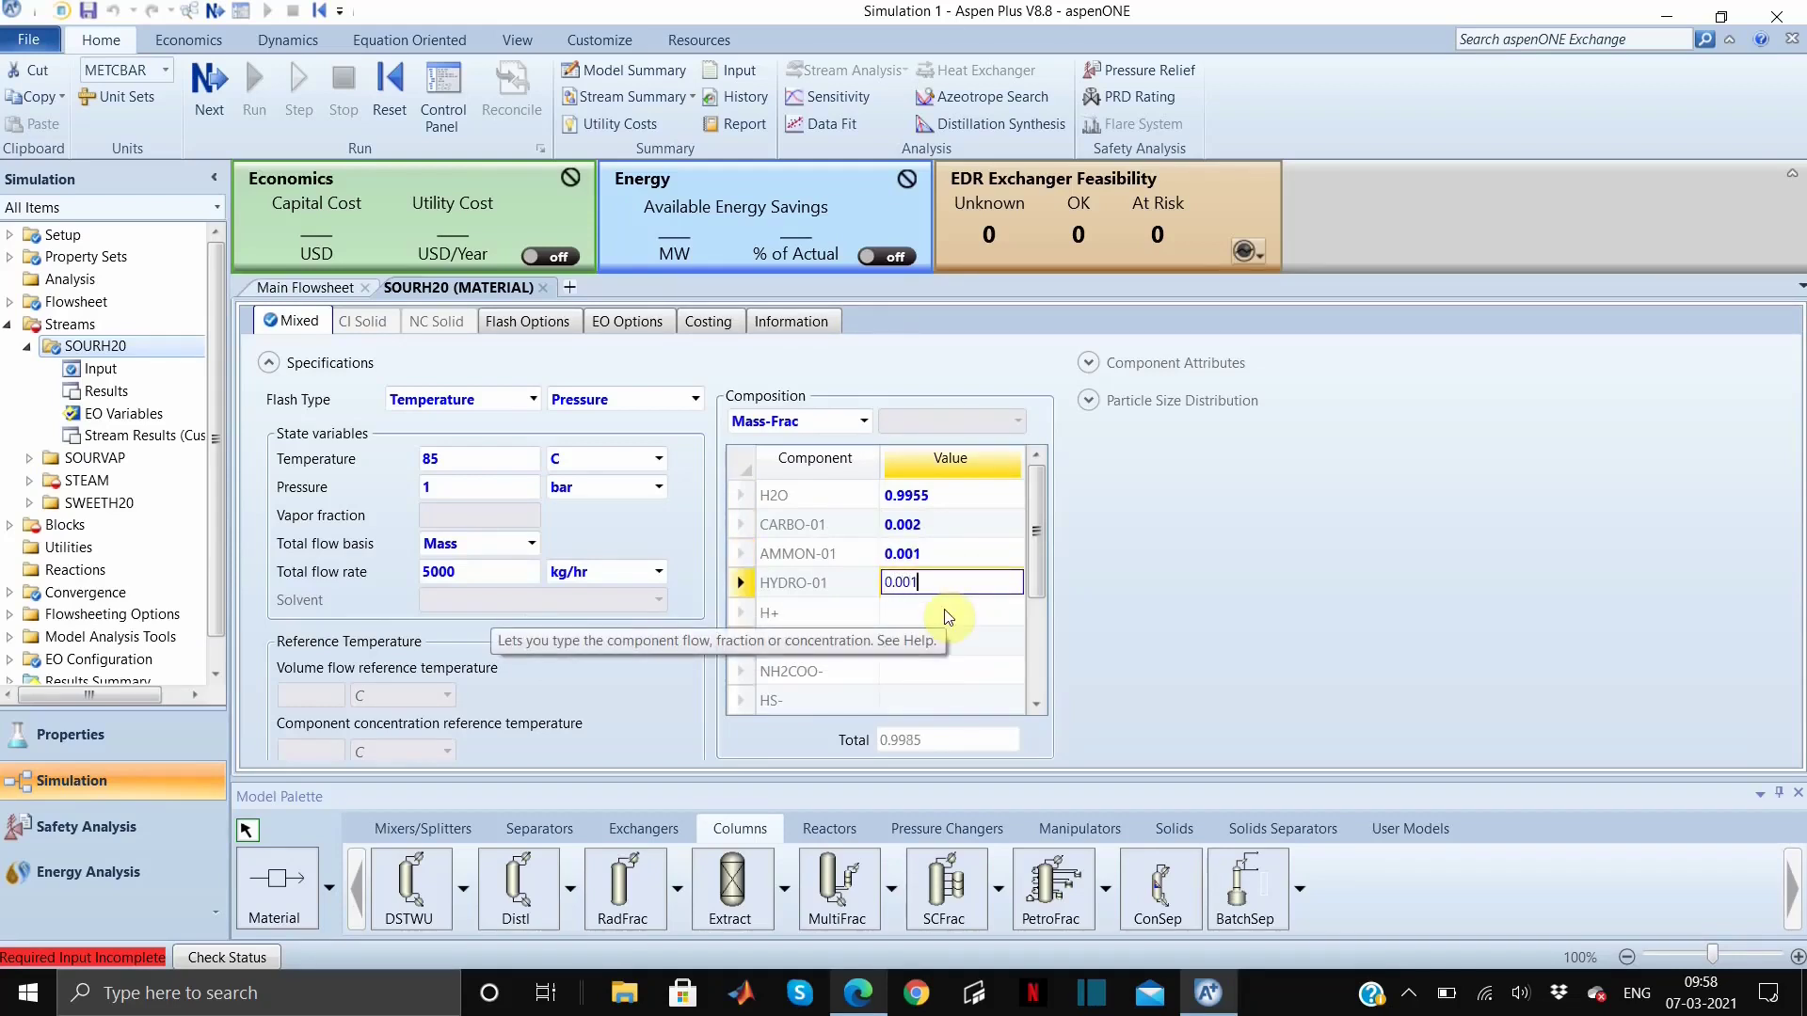
{"action": "left_click", "coordinate": [618, 654]}
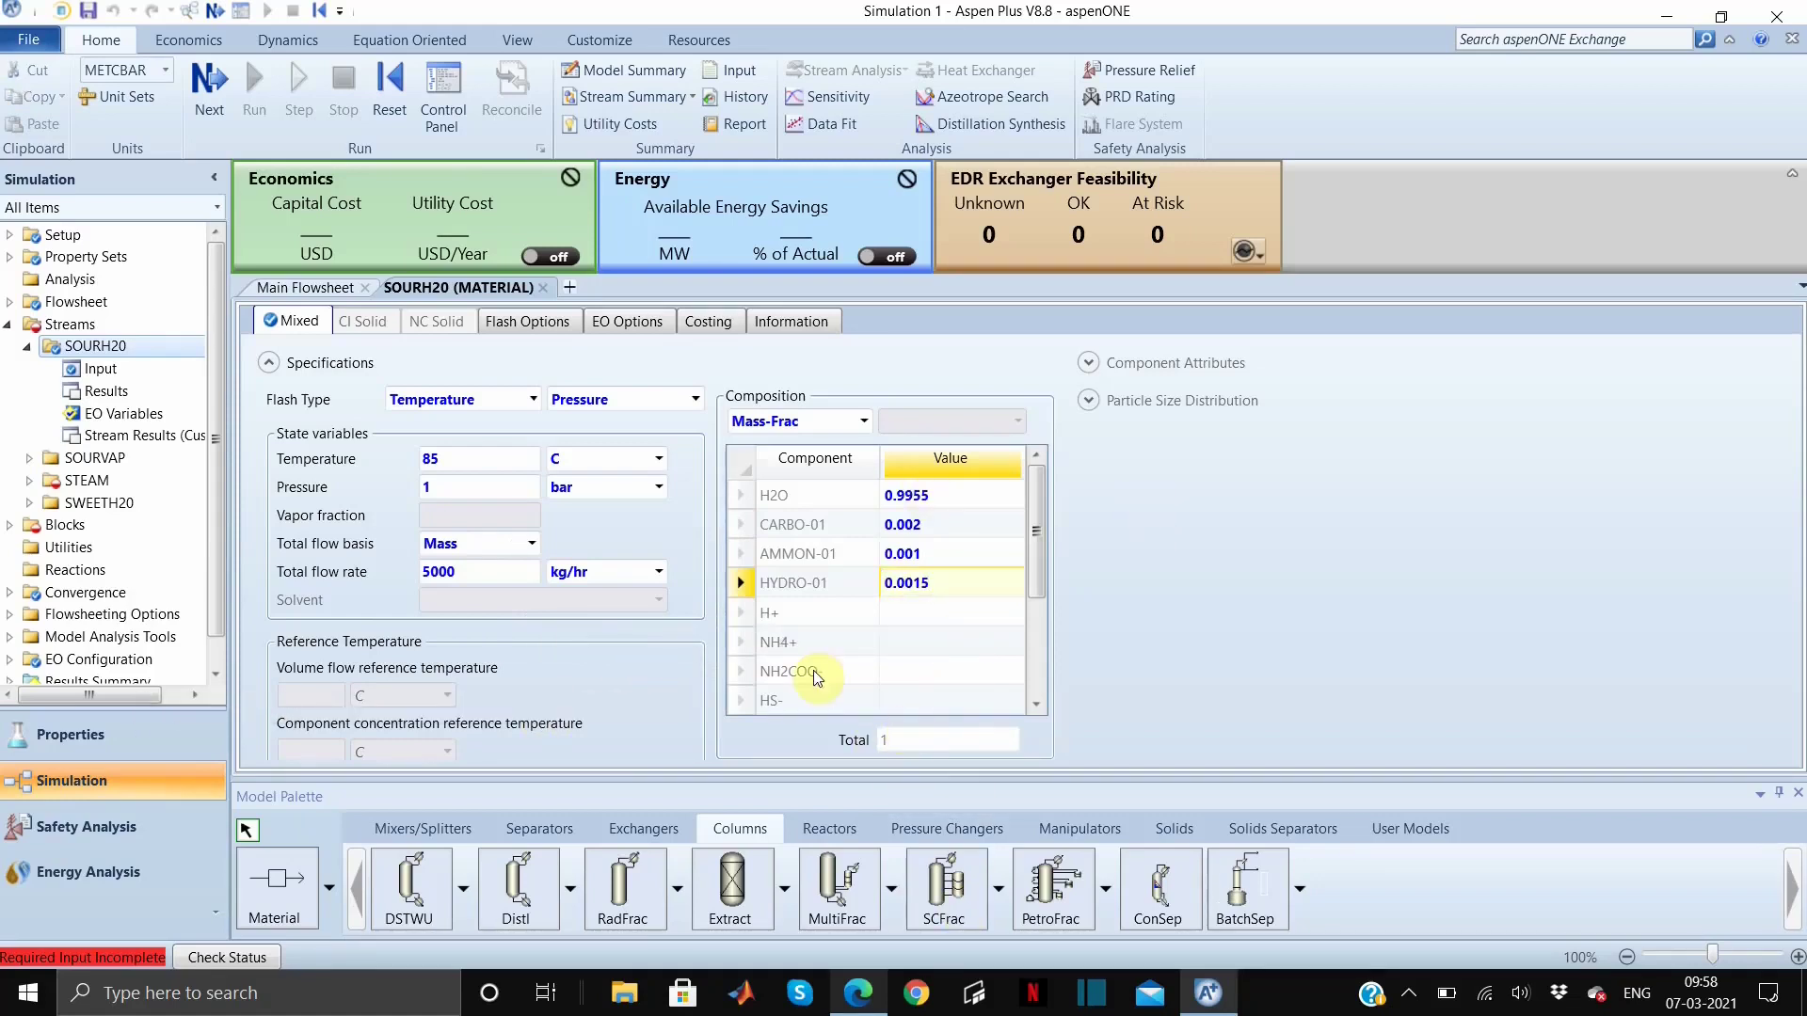
Specify STEAM with a pressure/vapor-fraction flash at 1.1 atm and vapor fraction 1
{"action": "left_click", "coordinate": [543, 288]}
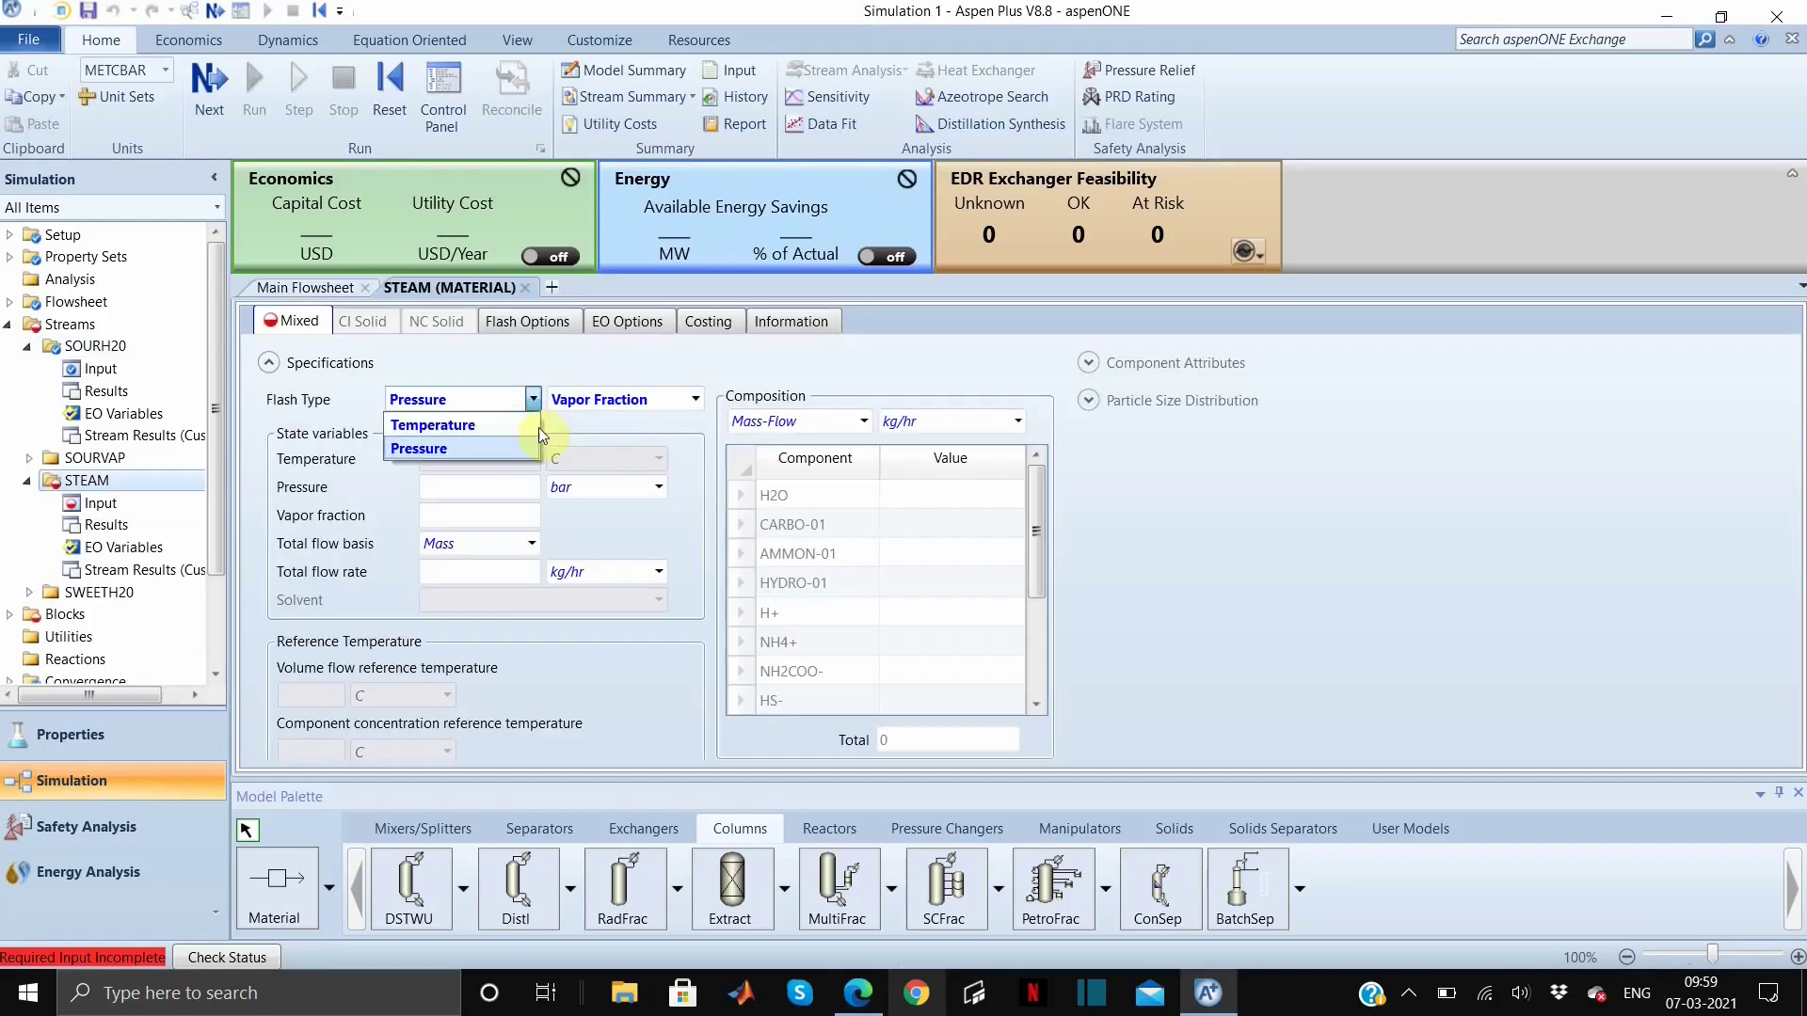
{"action": "left_click", "coordinate": [539, 427]}
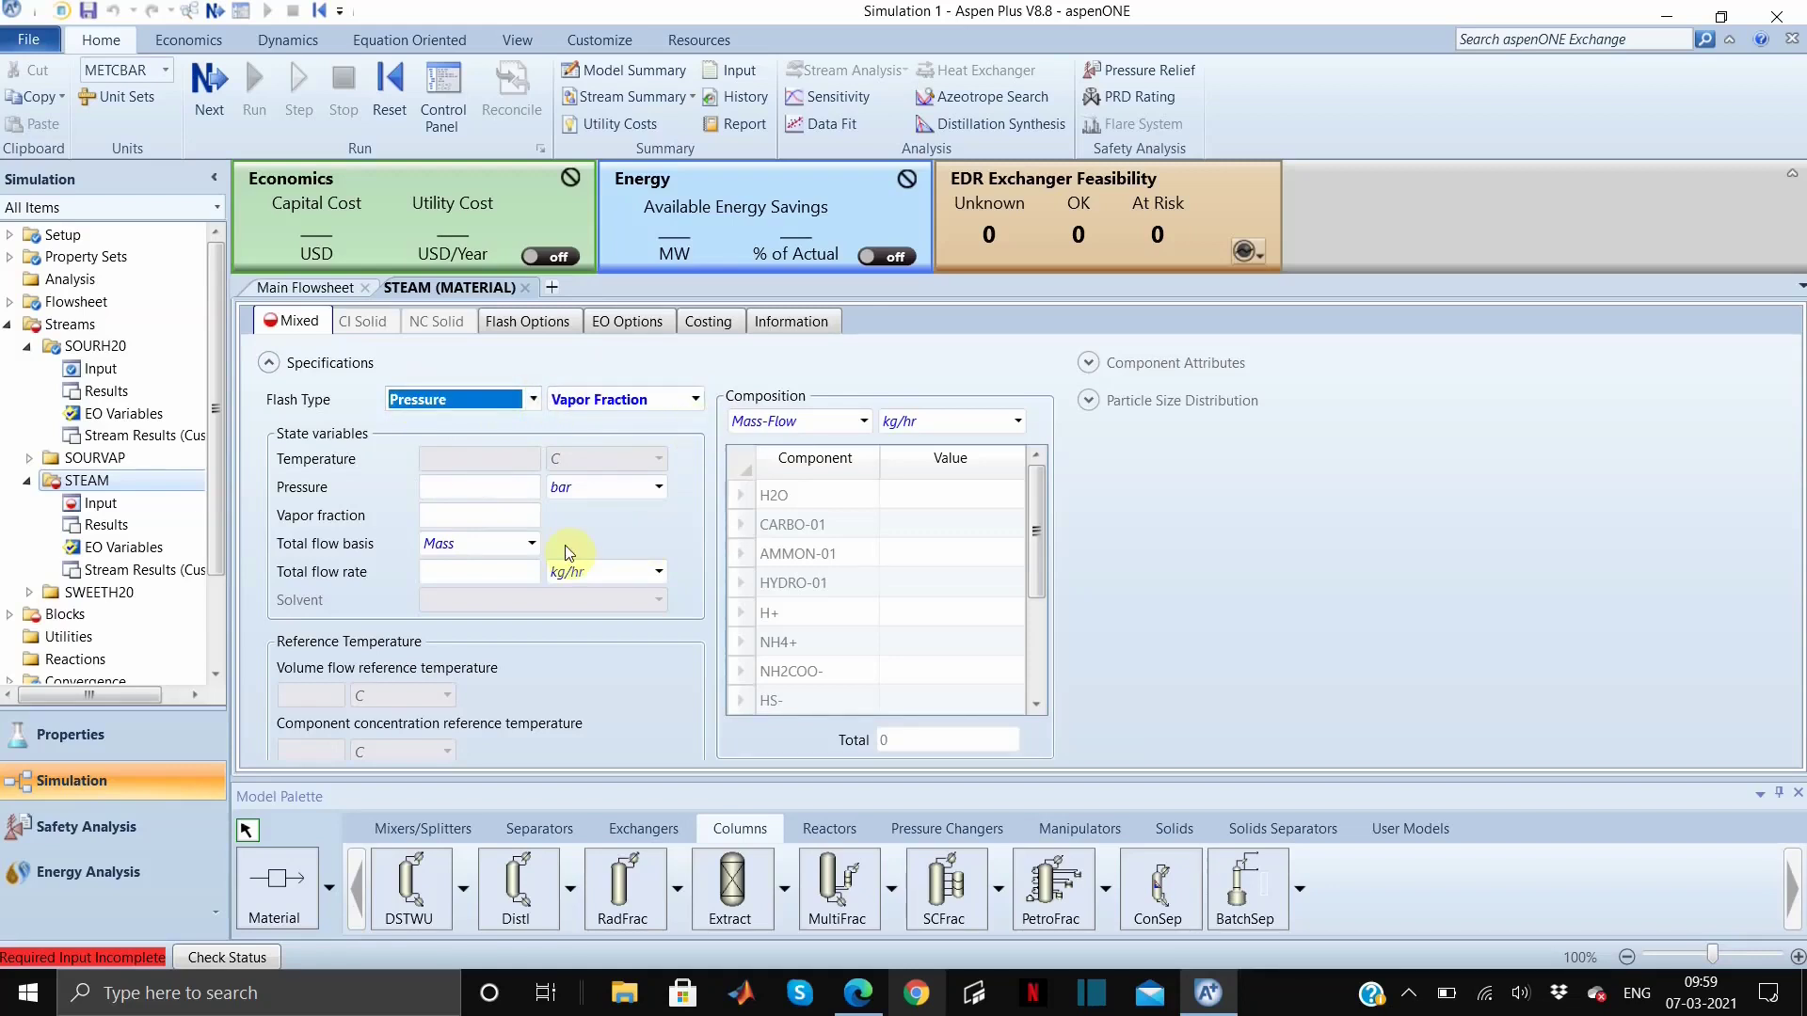
{"action": "left_click", "coordinate": [495, 483]}
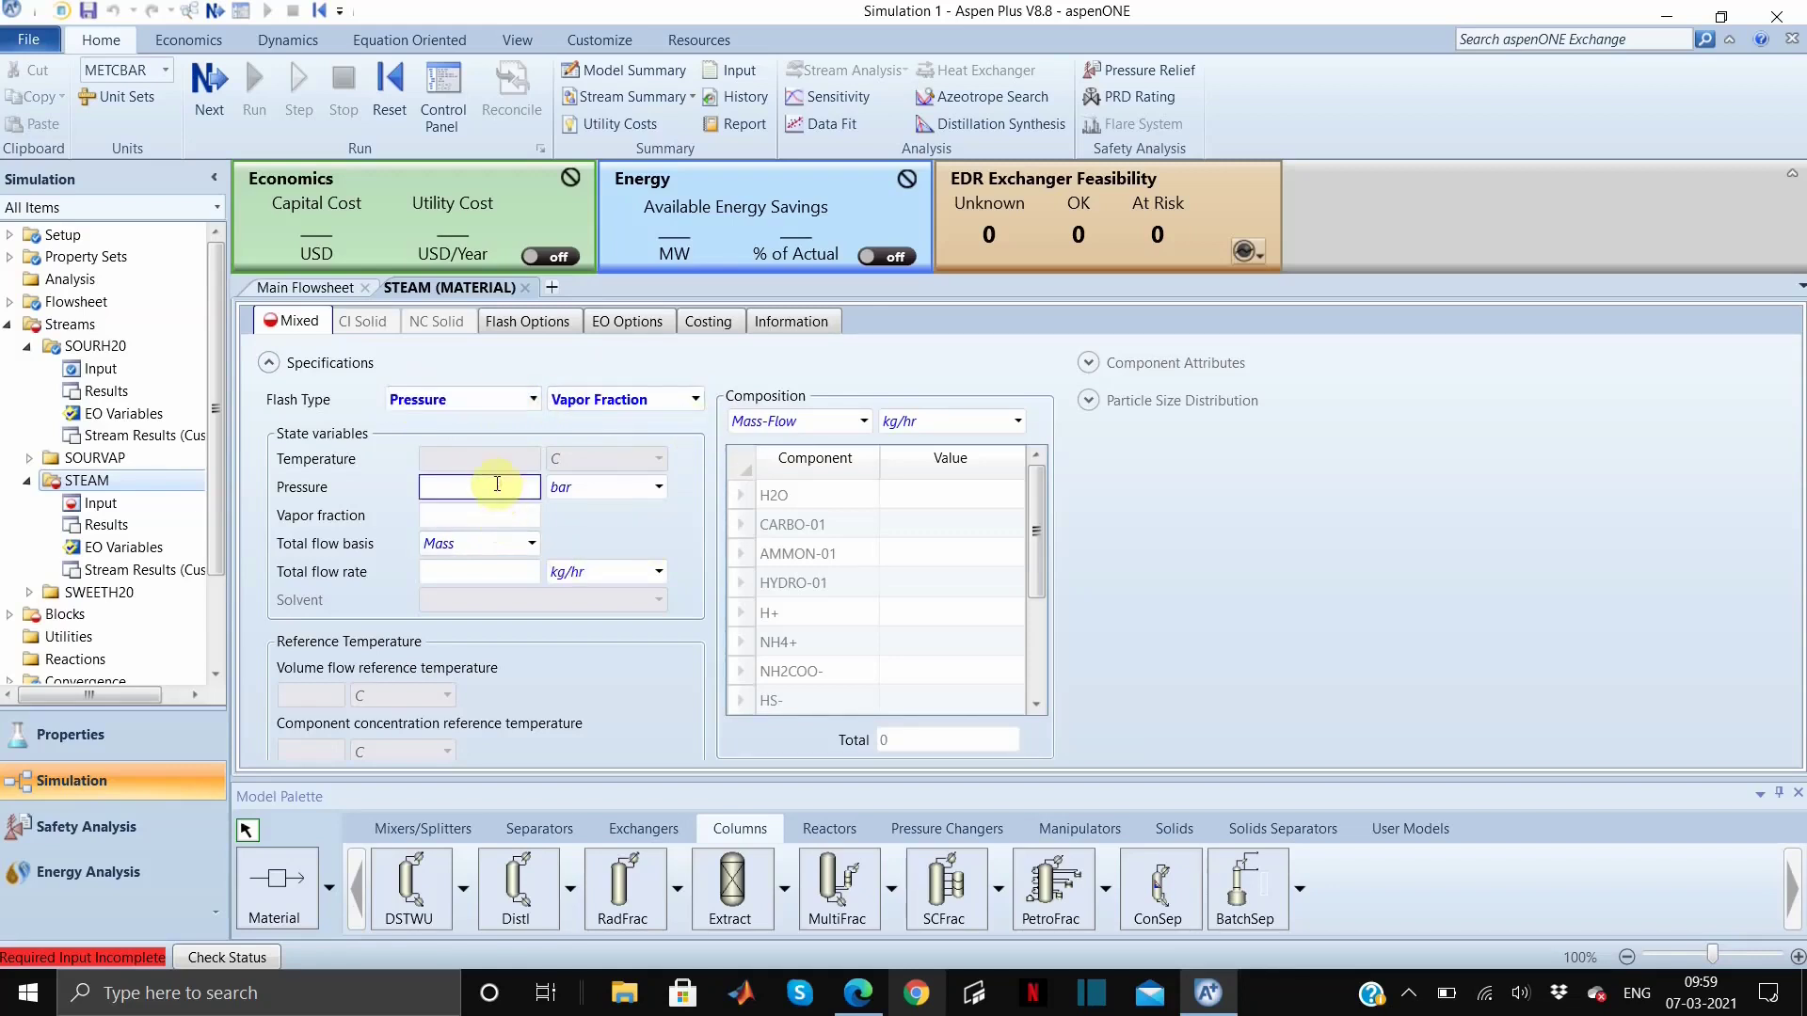
{"action": "type", "text": "1.1"}
{"action": "left_click", "coordinate": [668, 486]}
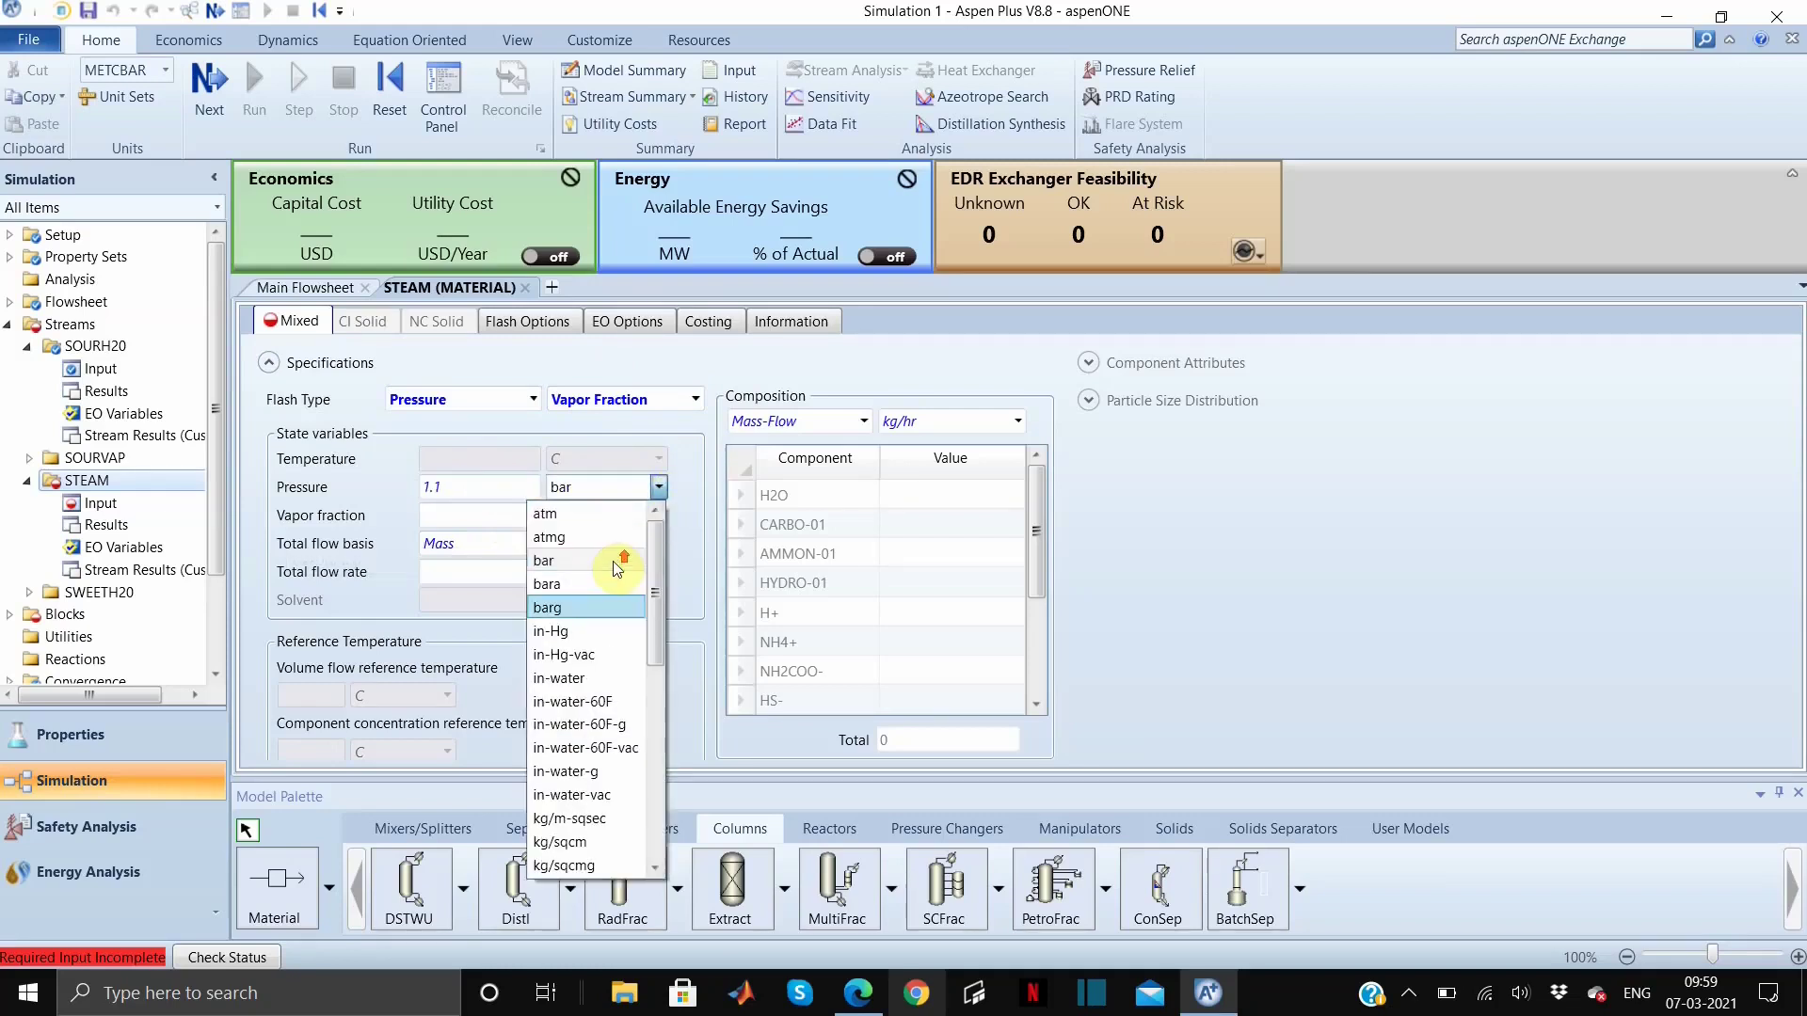
{"action": "left_click", "coordinate": [587, 574]}
{"action": "left_click", "coordinate": [517, 516]}
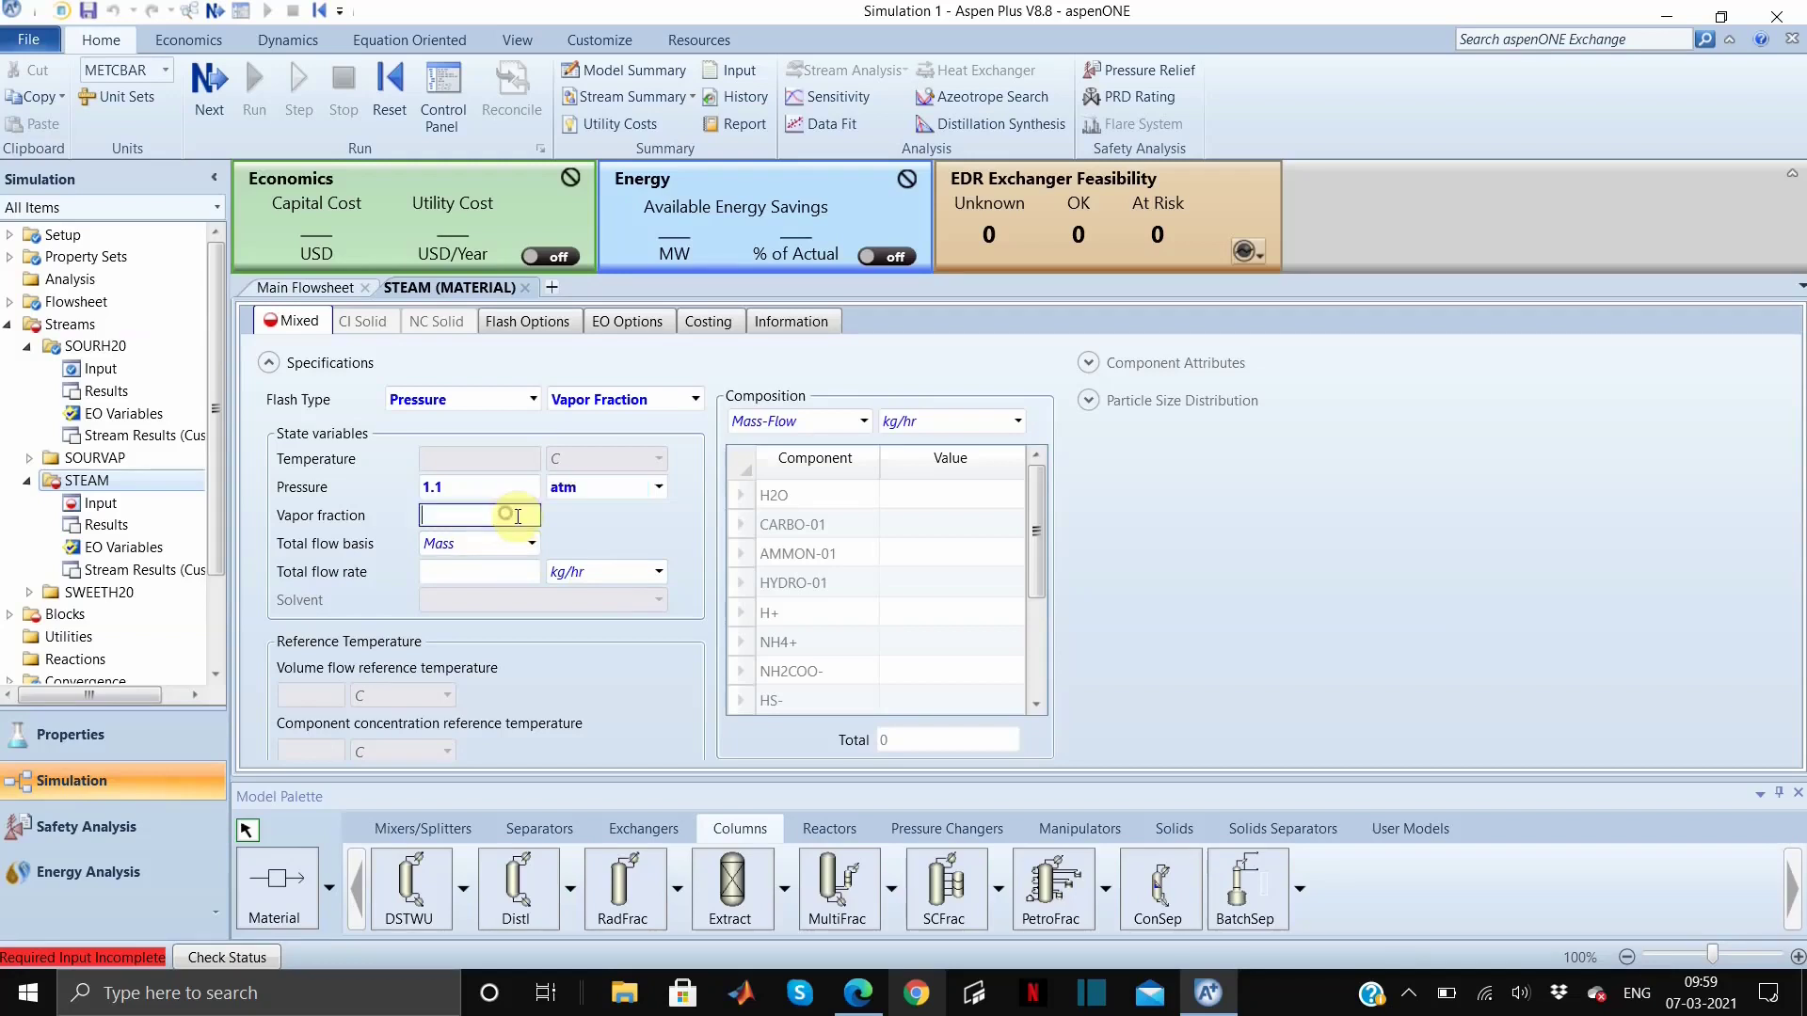
{"action": "type", "text": "1"}
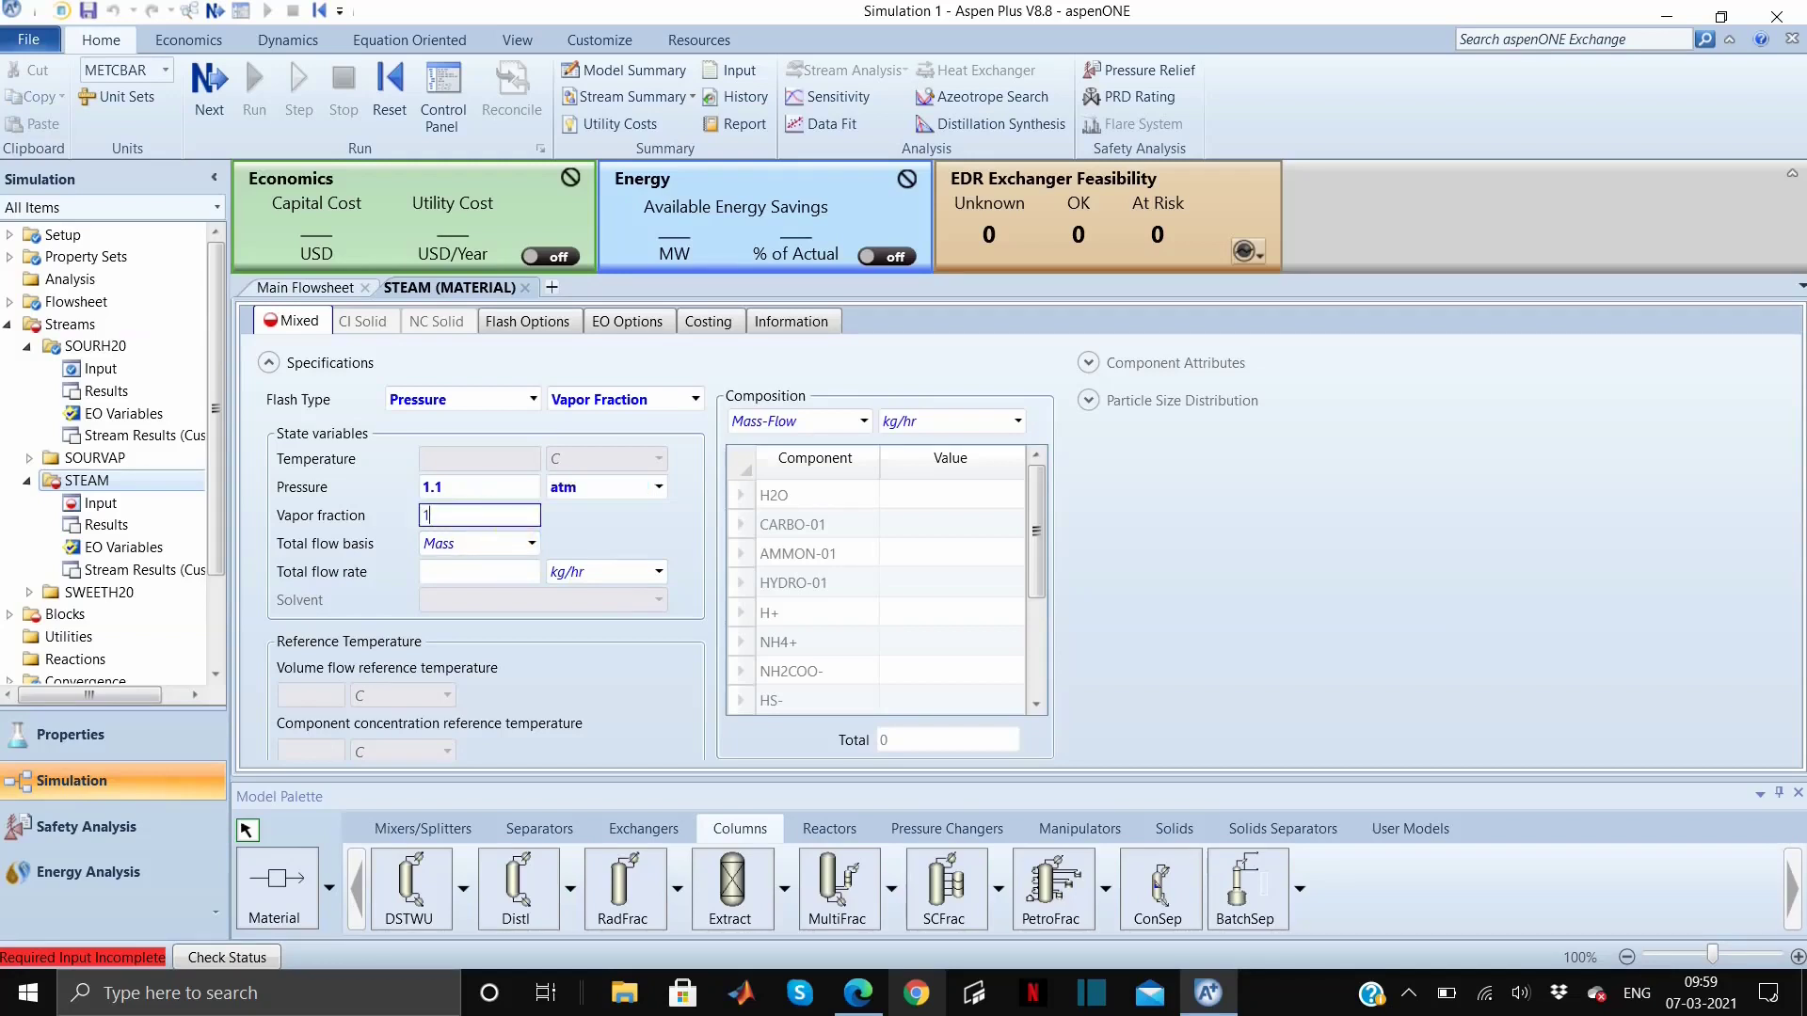
{"action": "left_click", "coordinate": [484, 569]}
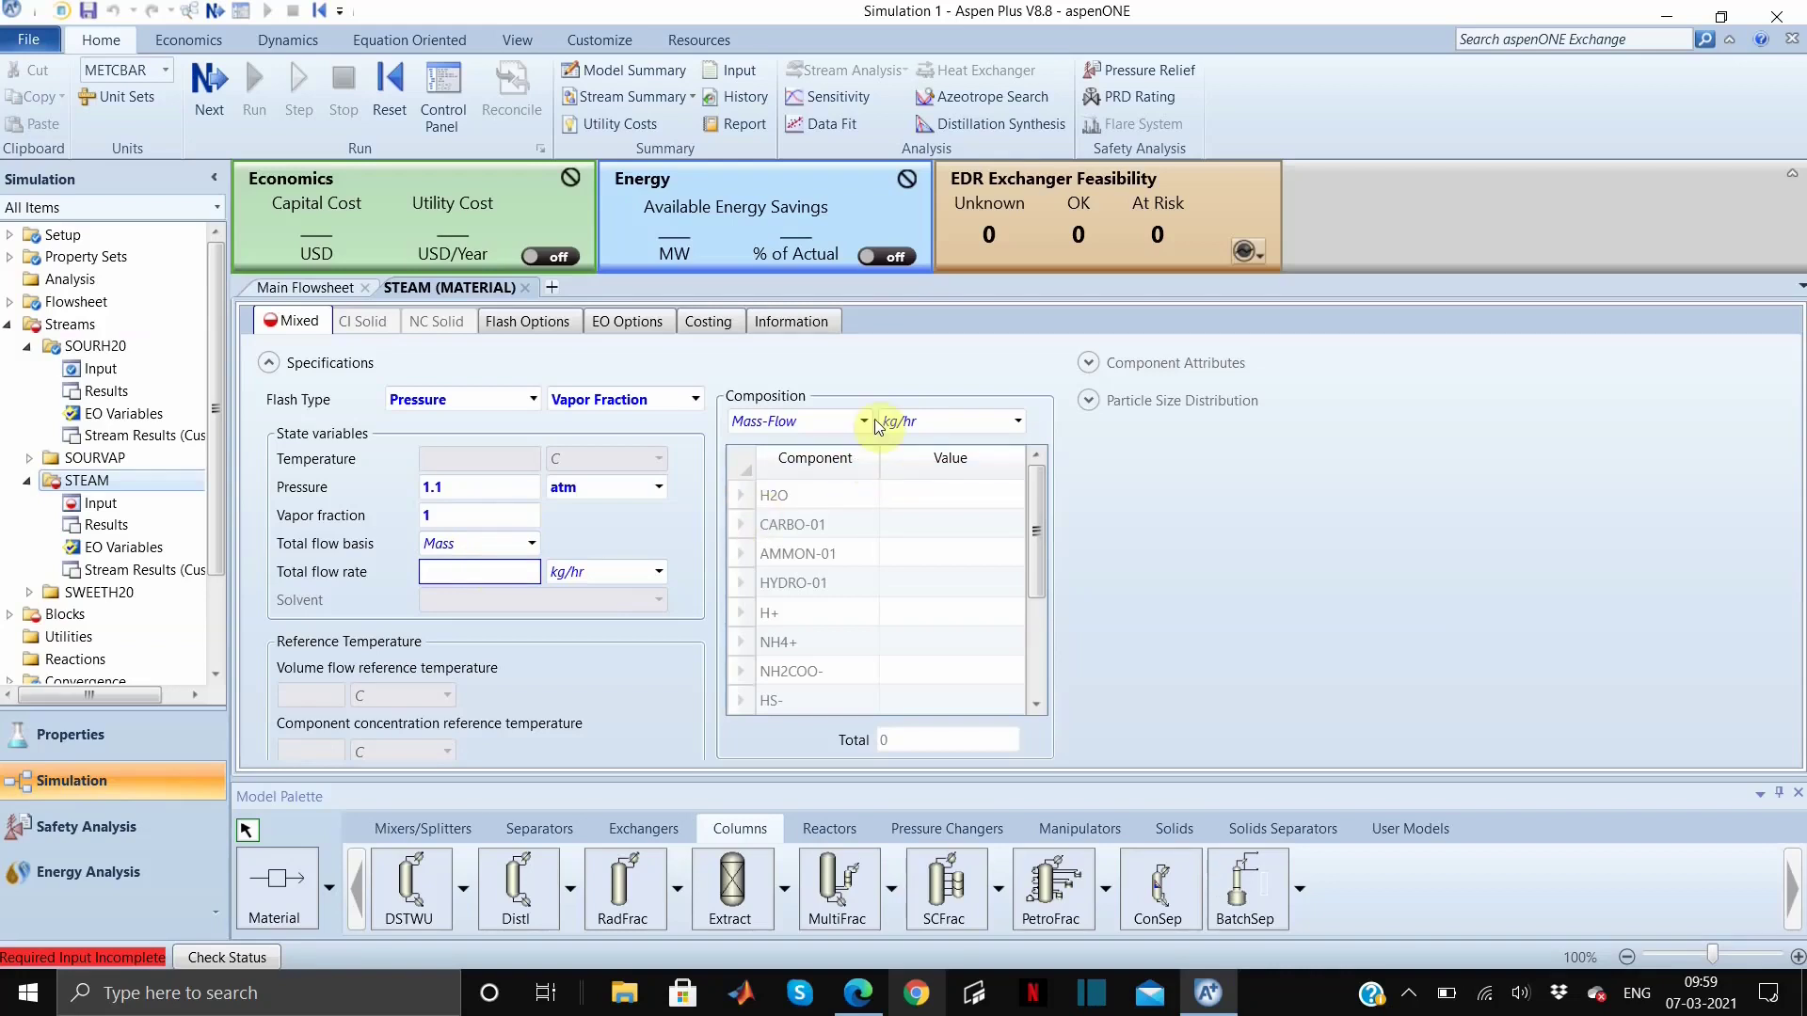
Give the STEAM feed an H2O mass flow of 1500 kg/hr
{"action": "left_click", "coordinate": [970, 499]}
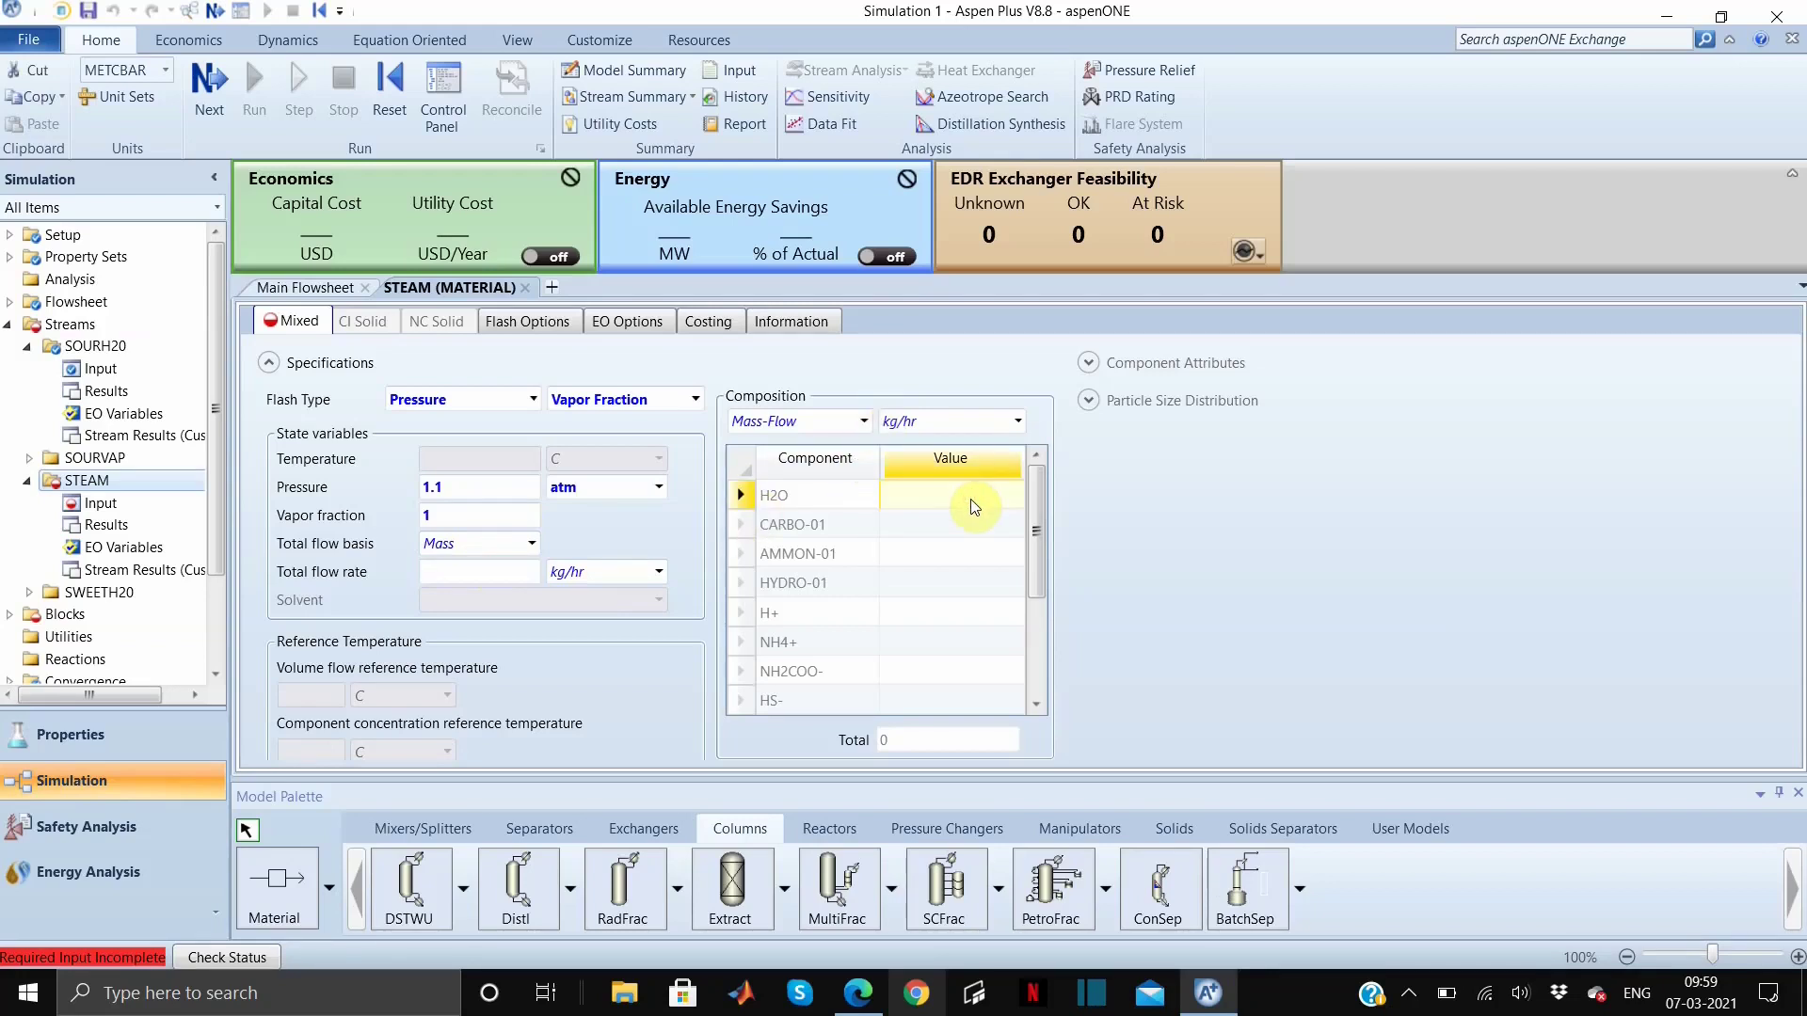
{"action": "type", "text": "15000"}
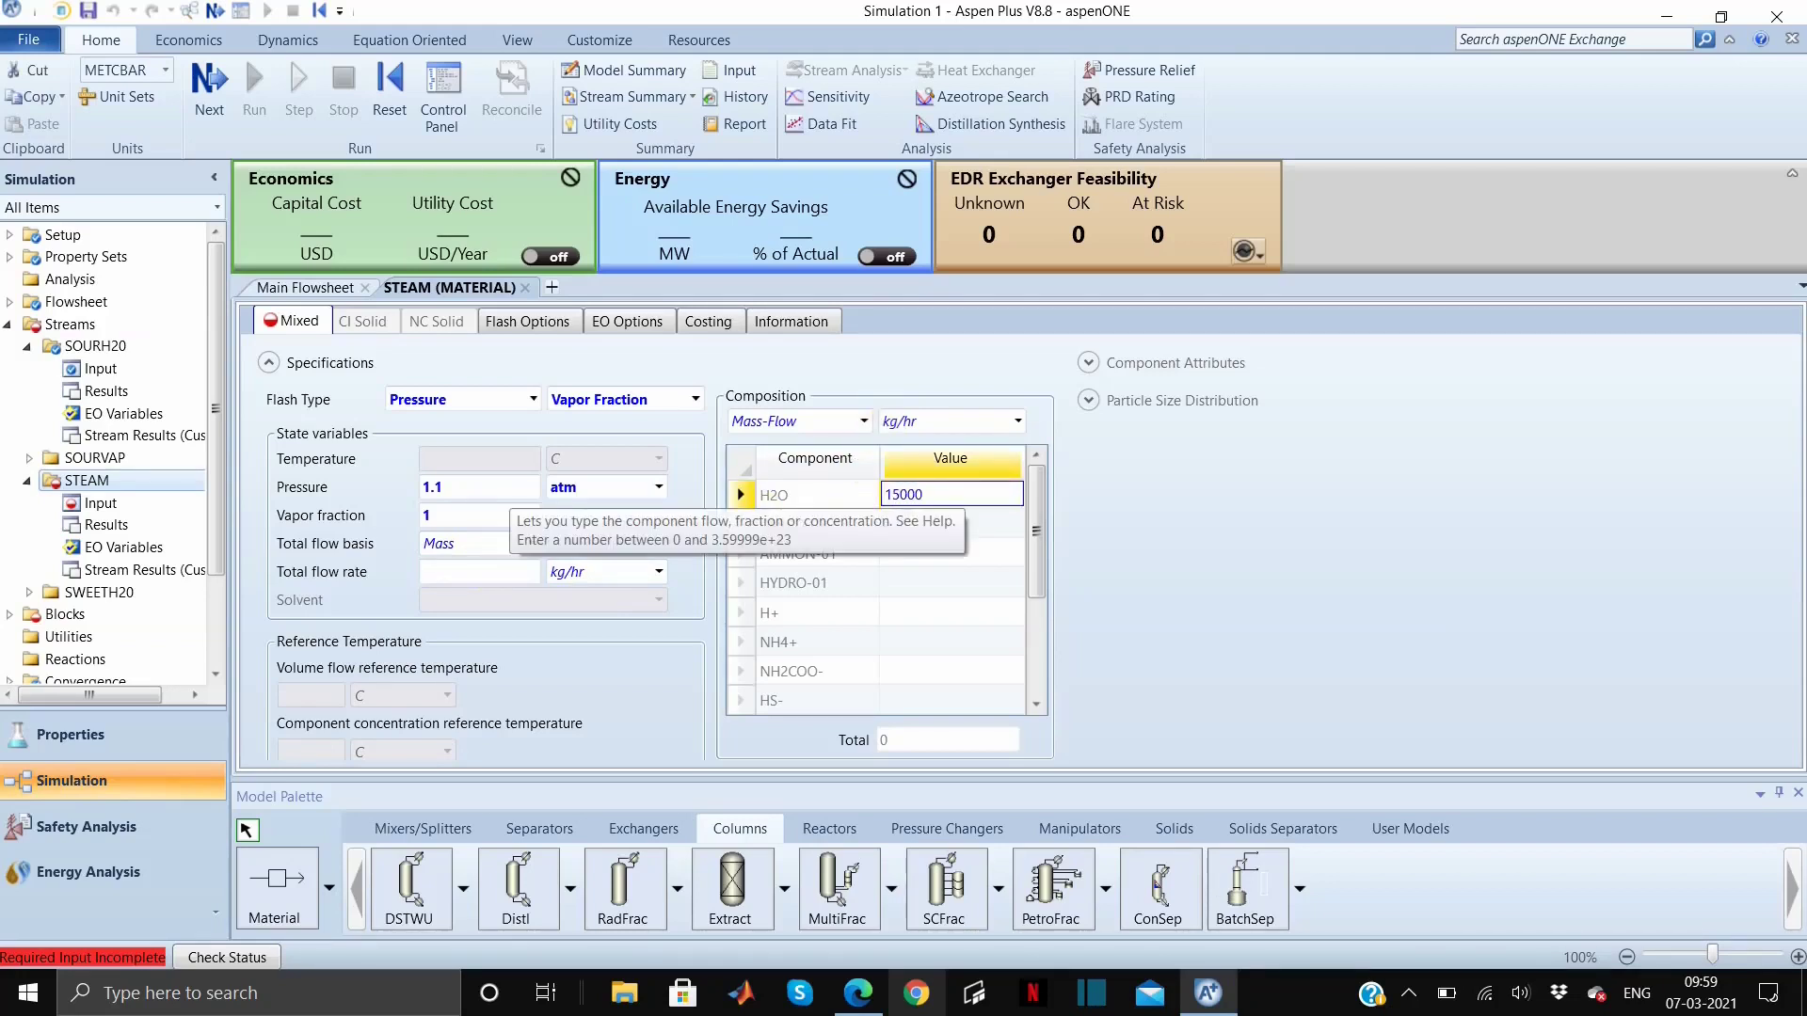
{"action": "key", "text": "BackSpace"}
{"action": "key", "text": "Return"}
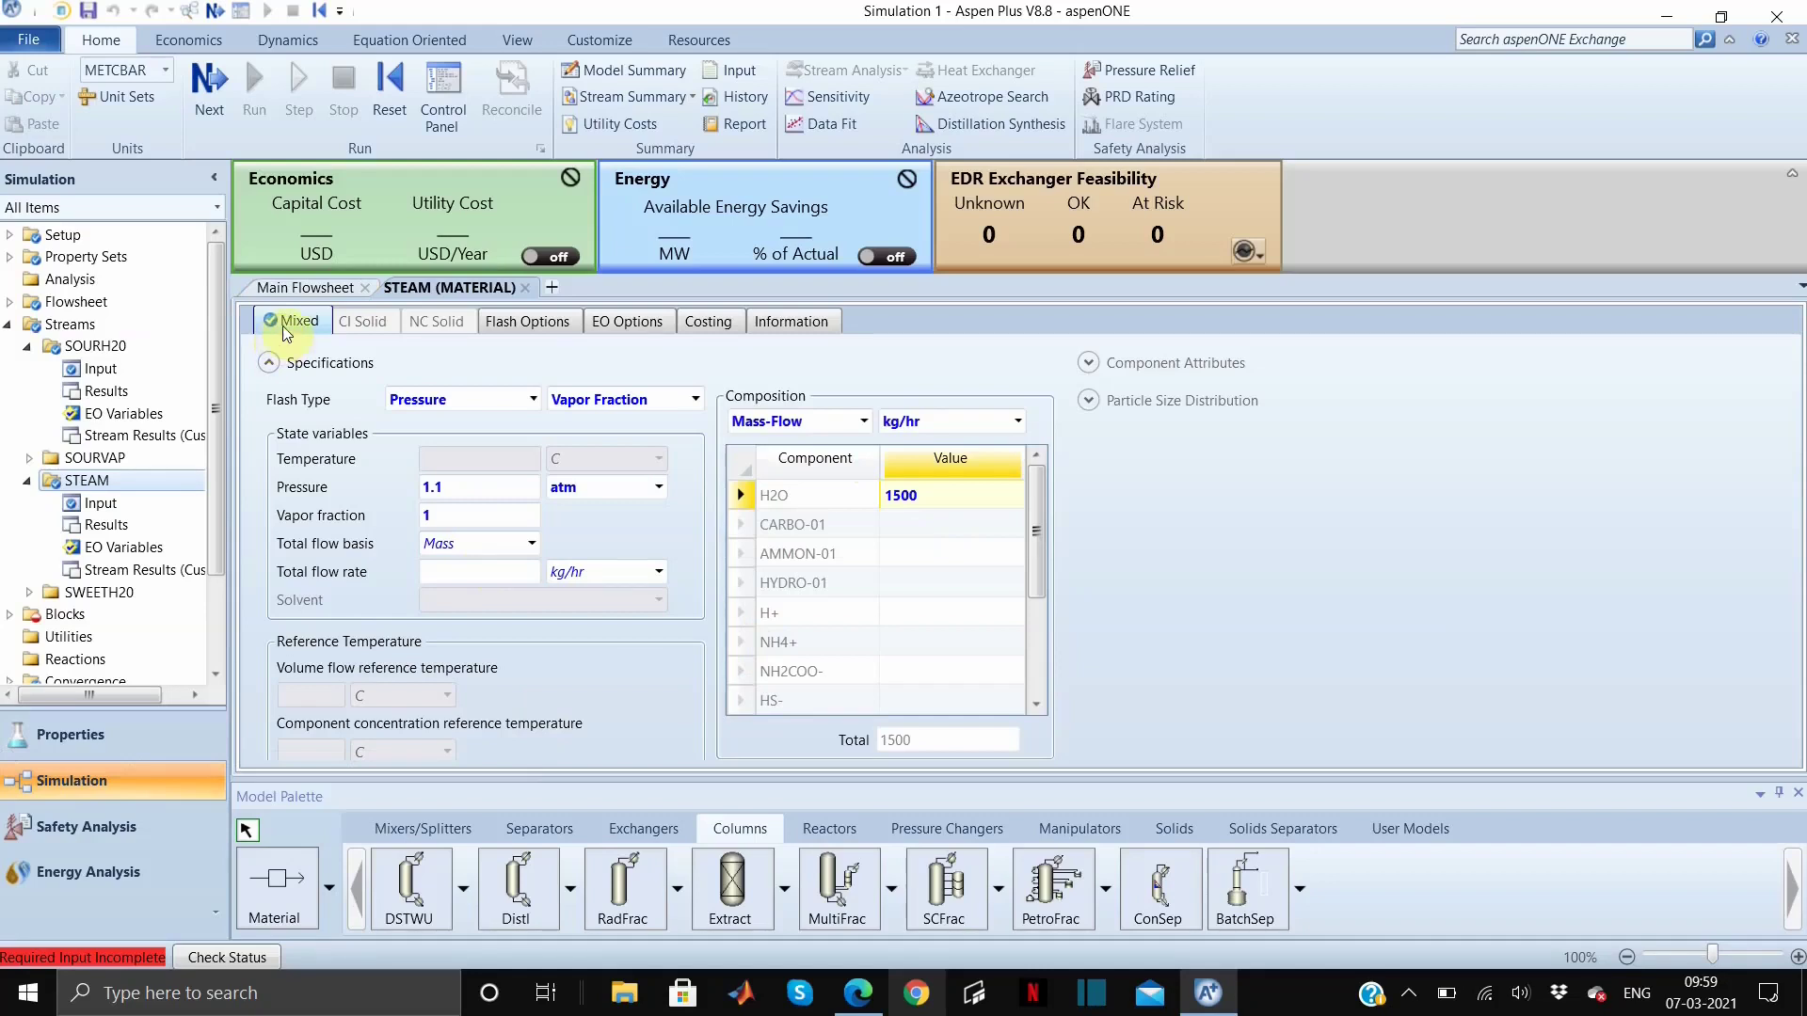
Give B1 11 stages, a Partial-Vapor condenser, no reboiler and a reflux ratio of 10
{"action": "left_click", "coordinate": [526, 288]}
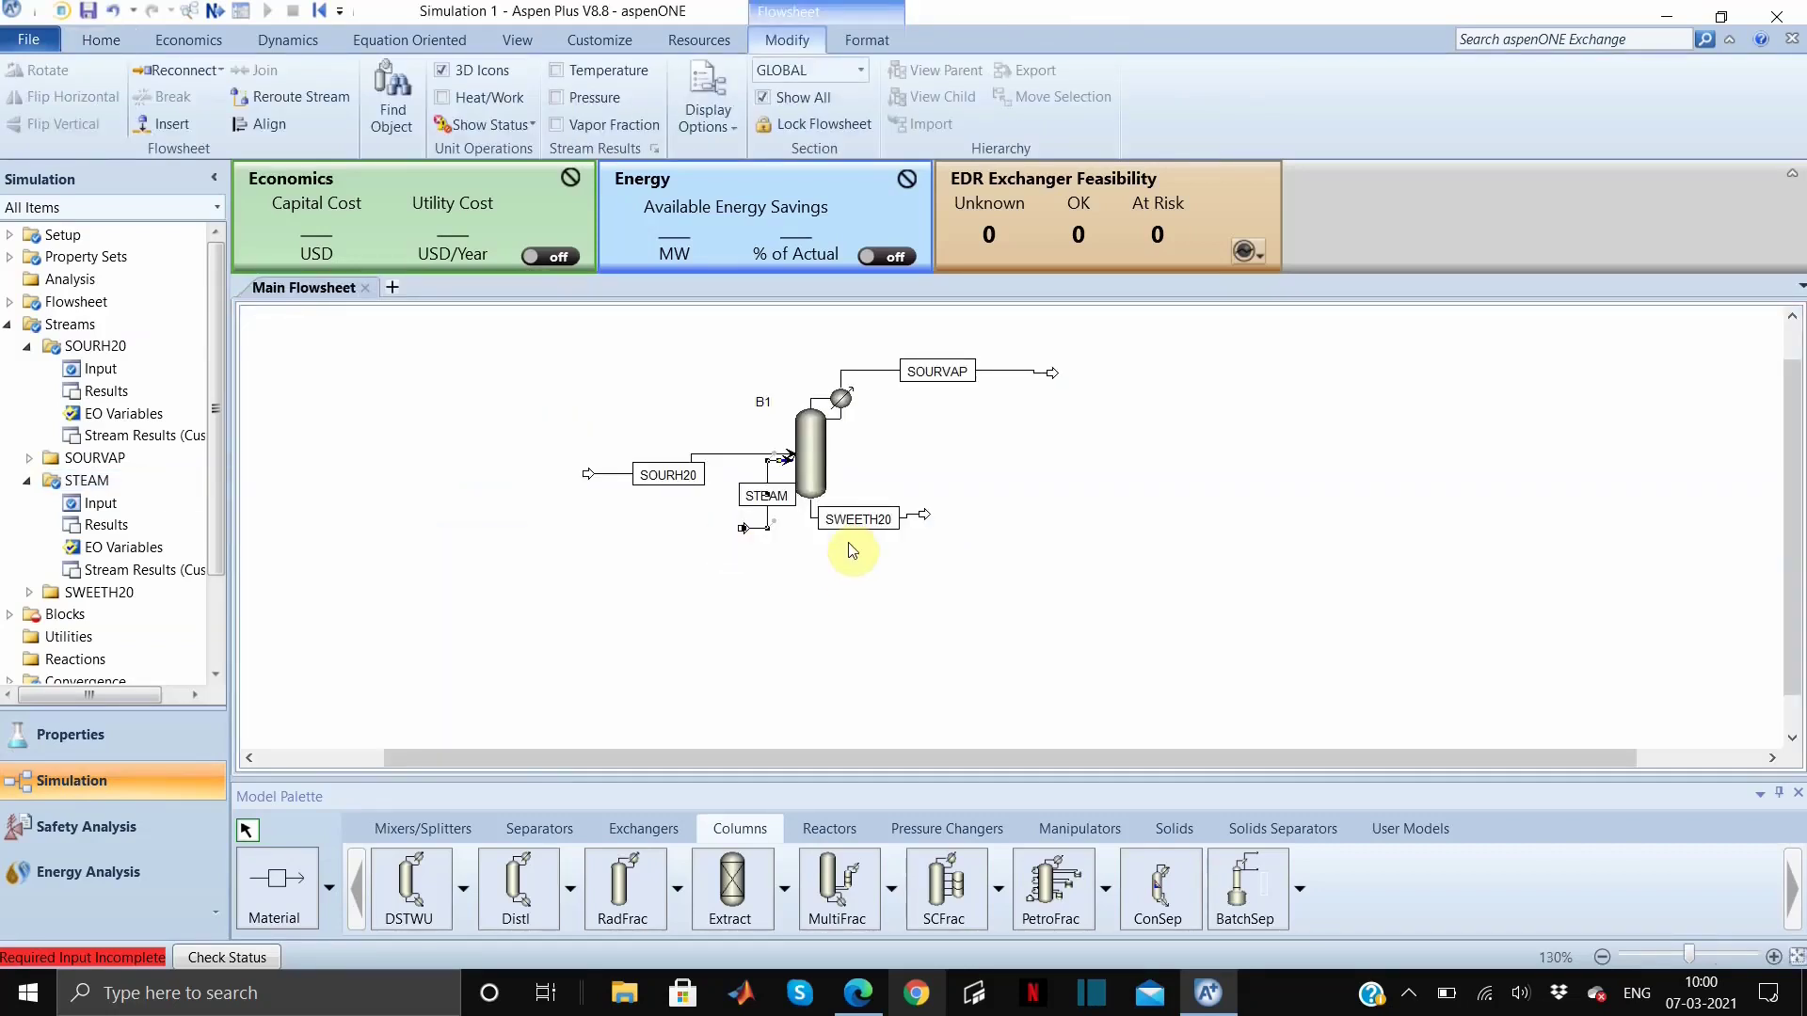
{"action": "left_click", "coordinate": [817, 447]}
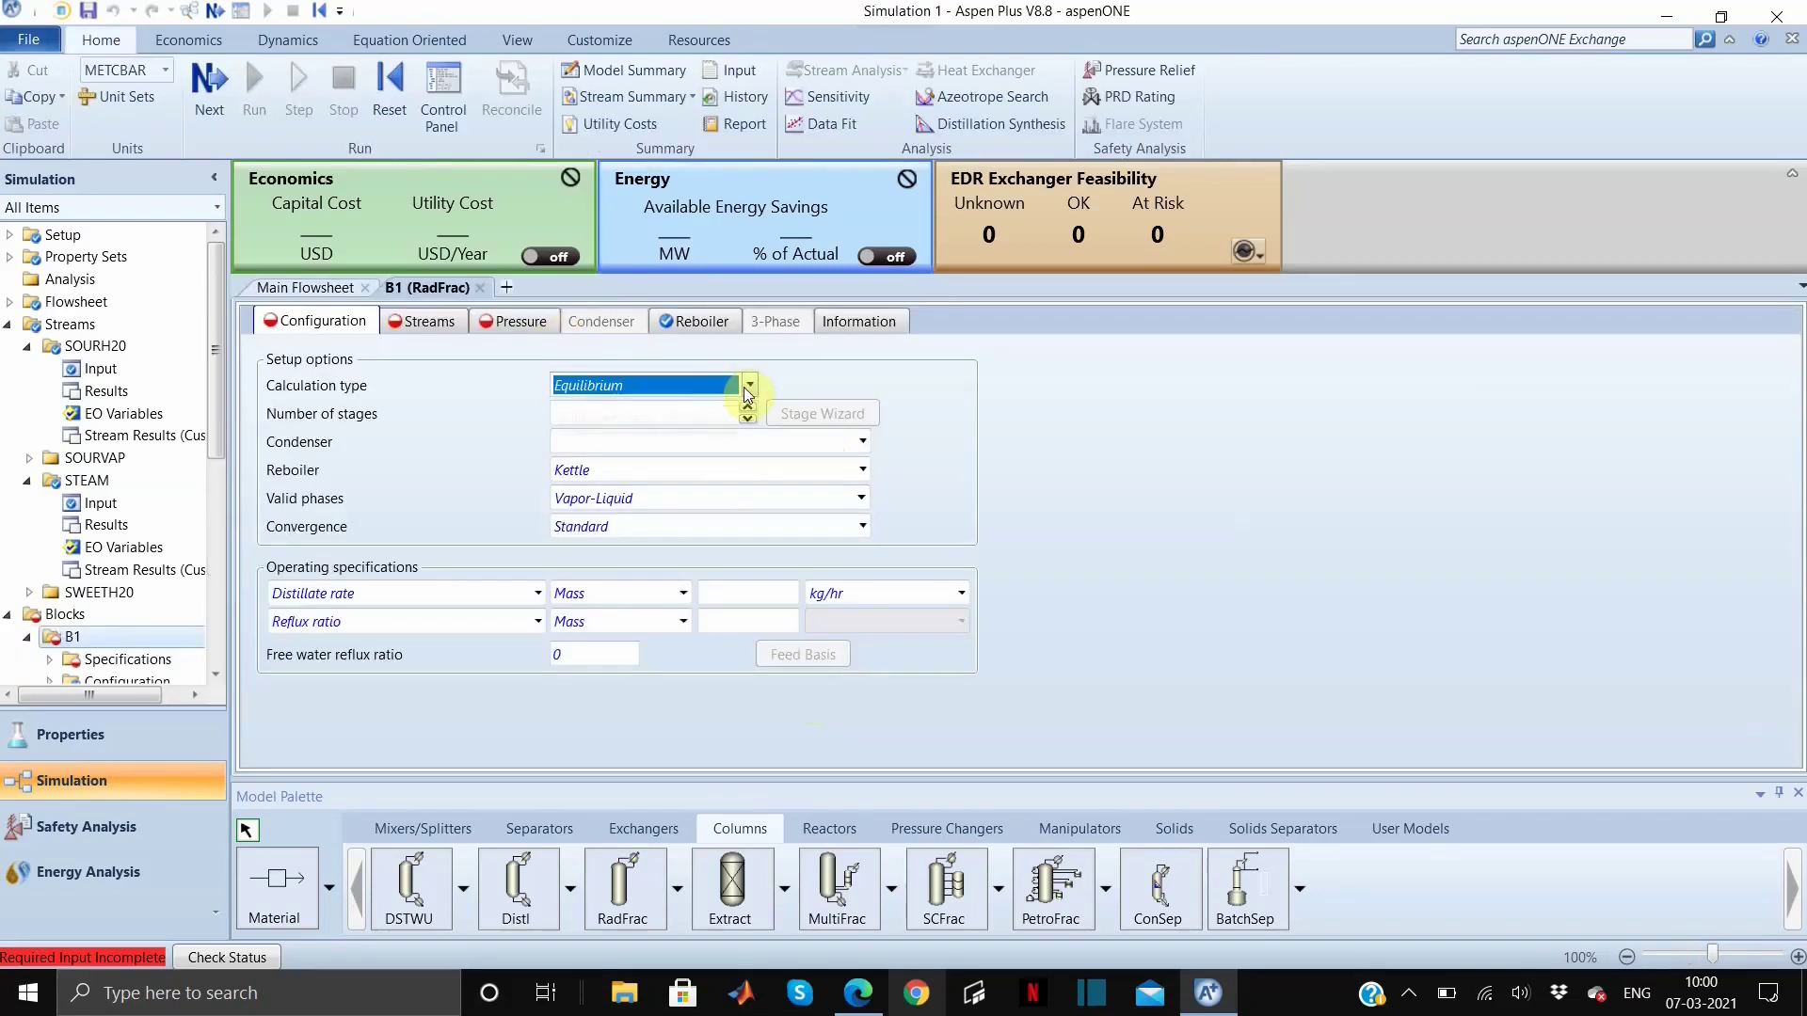
{"action": "left_click", "coordinate": [609, 415]}
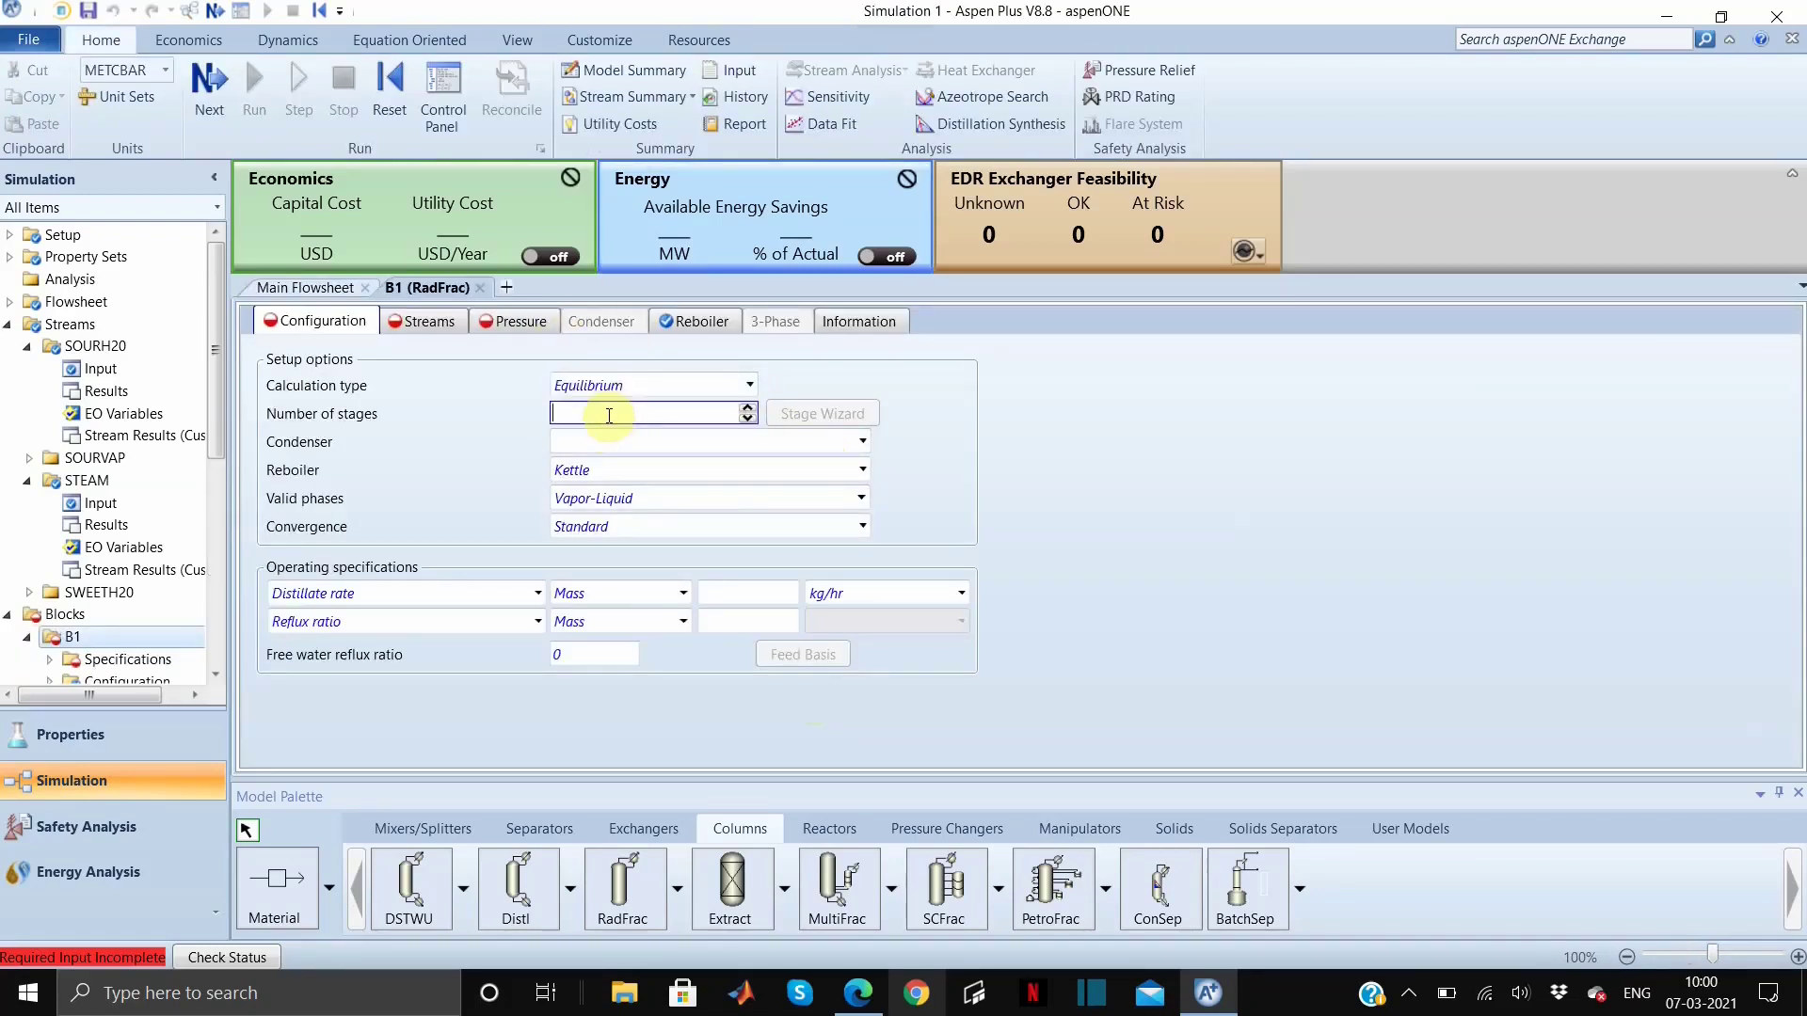
{"action": "type", "text": "11"}
{"action": "left_click", "coordinate": [864, 440]}
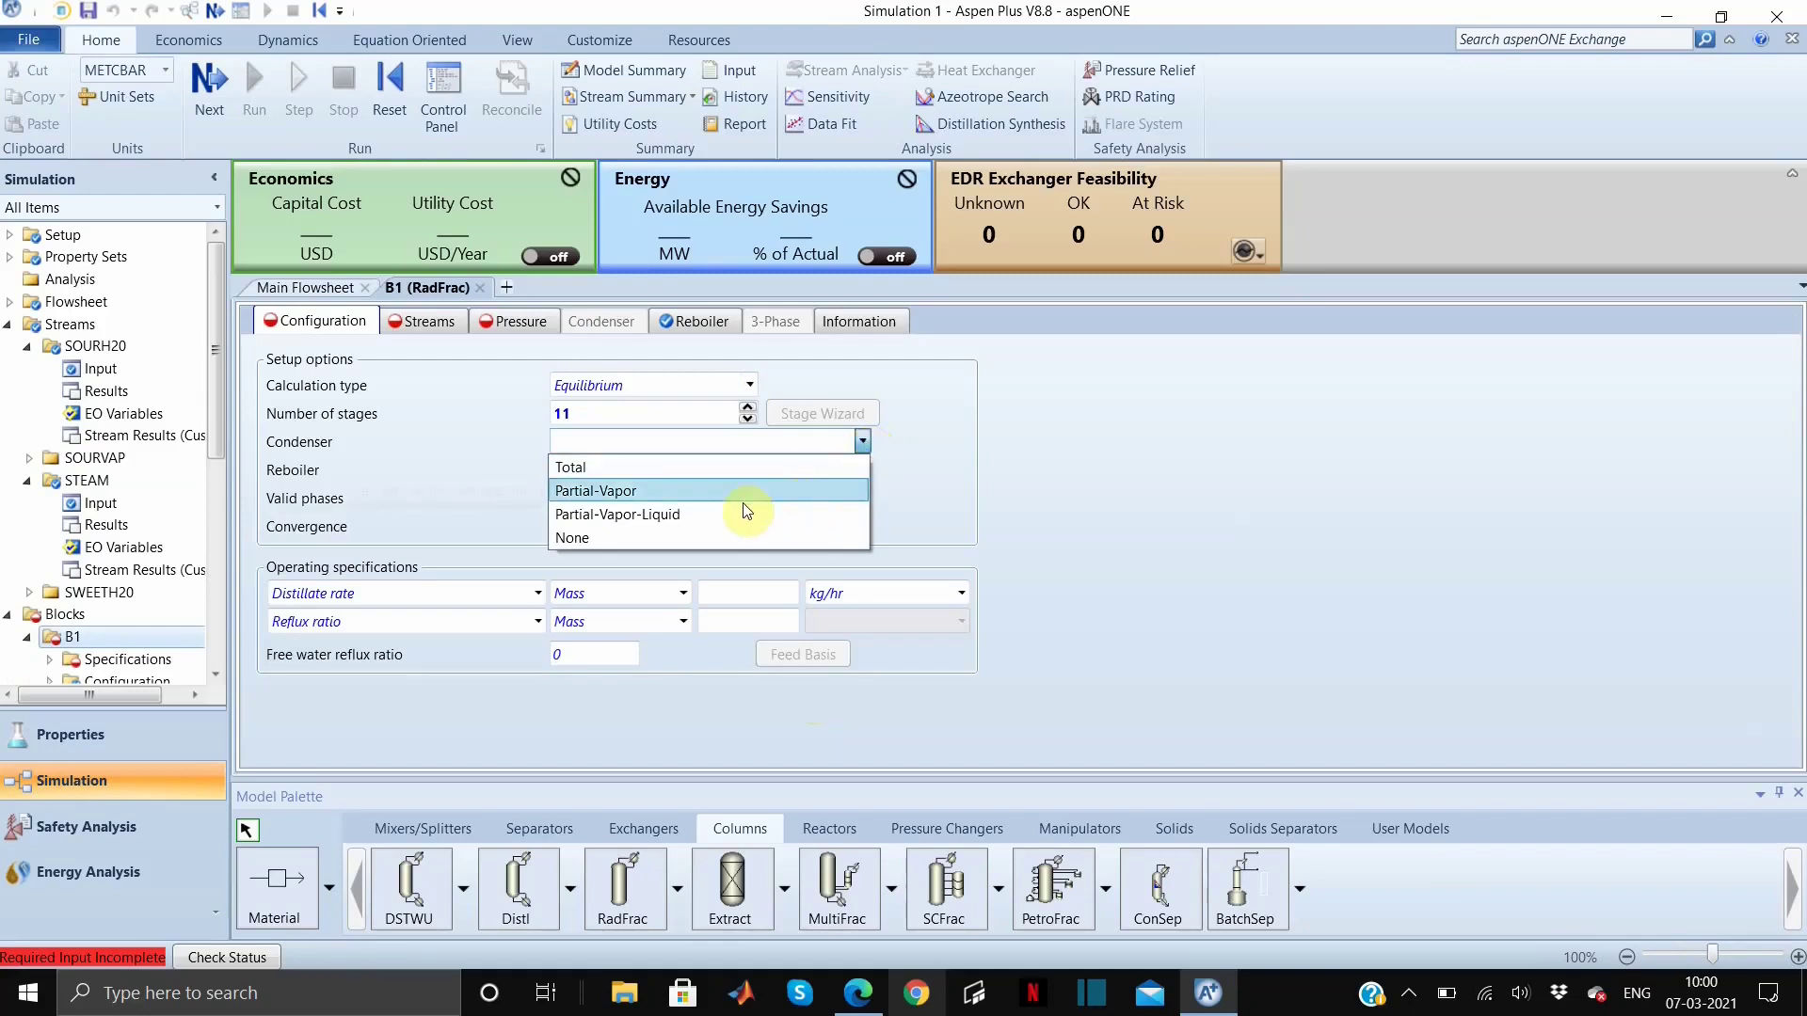
{"action": "left_click", "coordinate": [686, 499]}
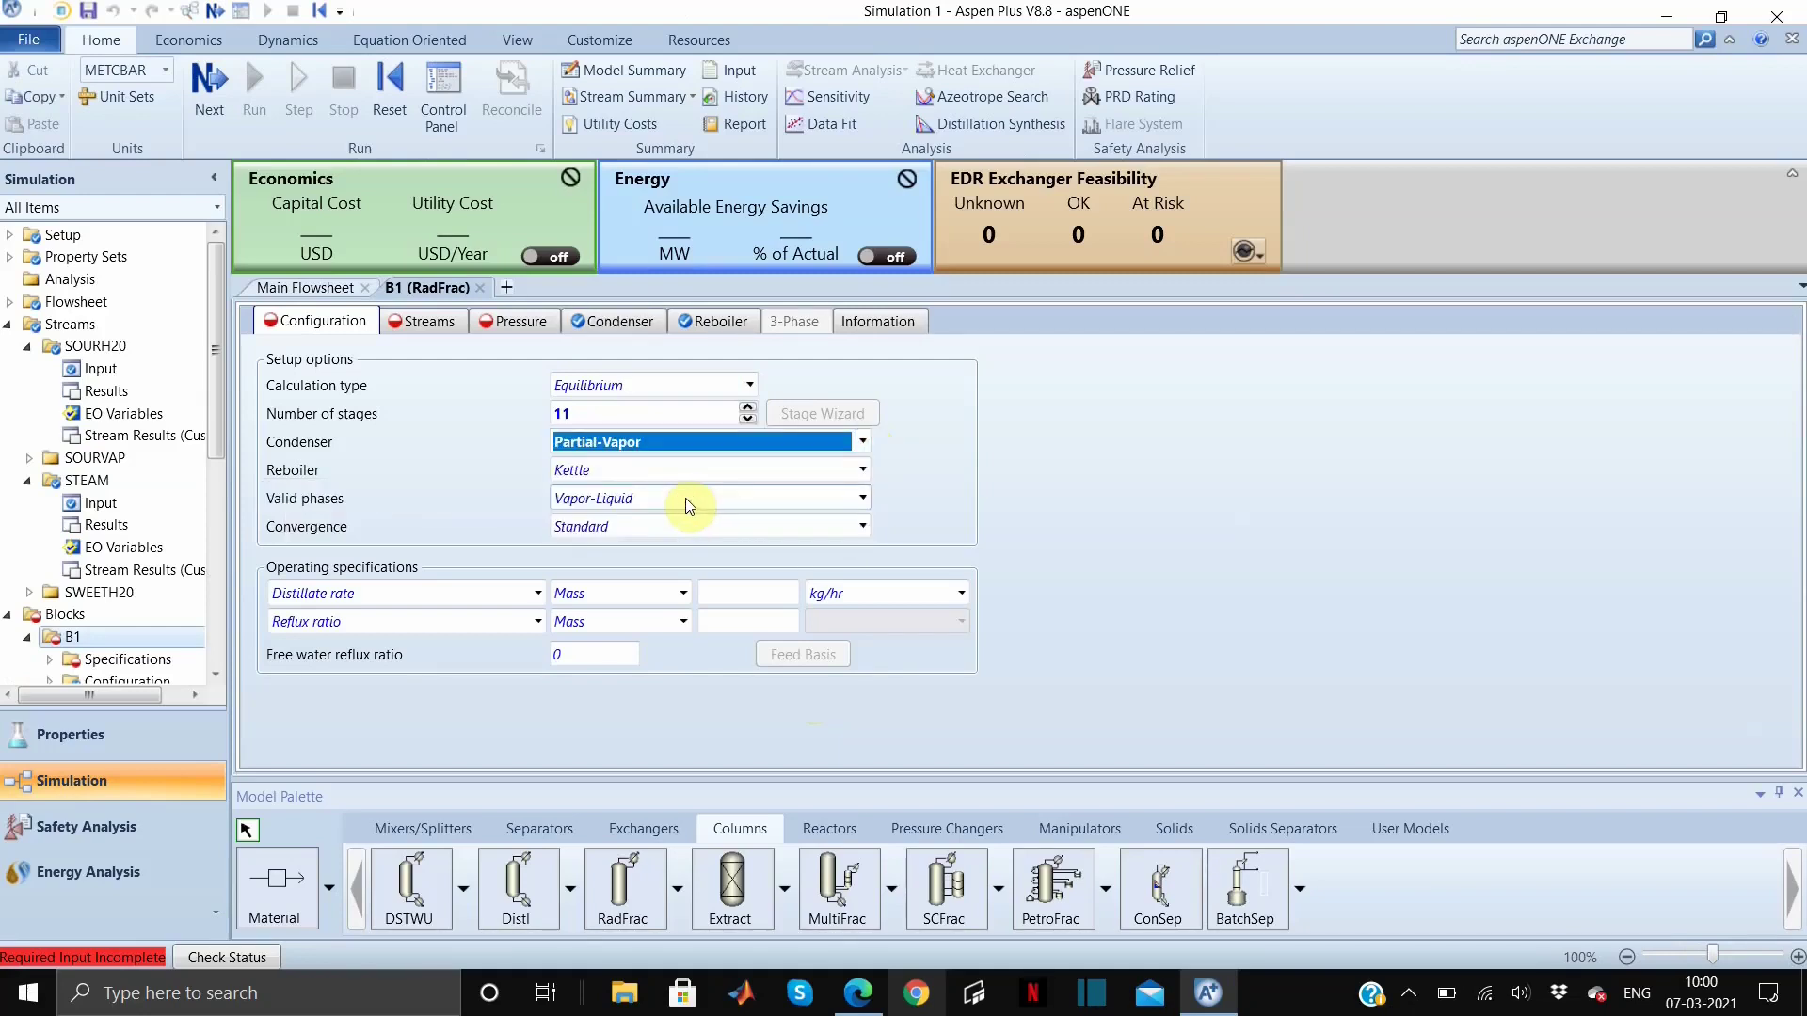
{"action": "left_click", "coordinate": [867, 474]}
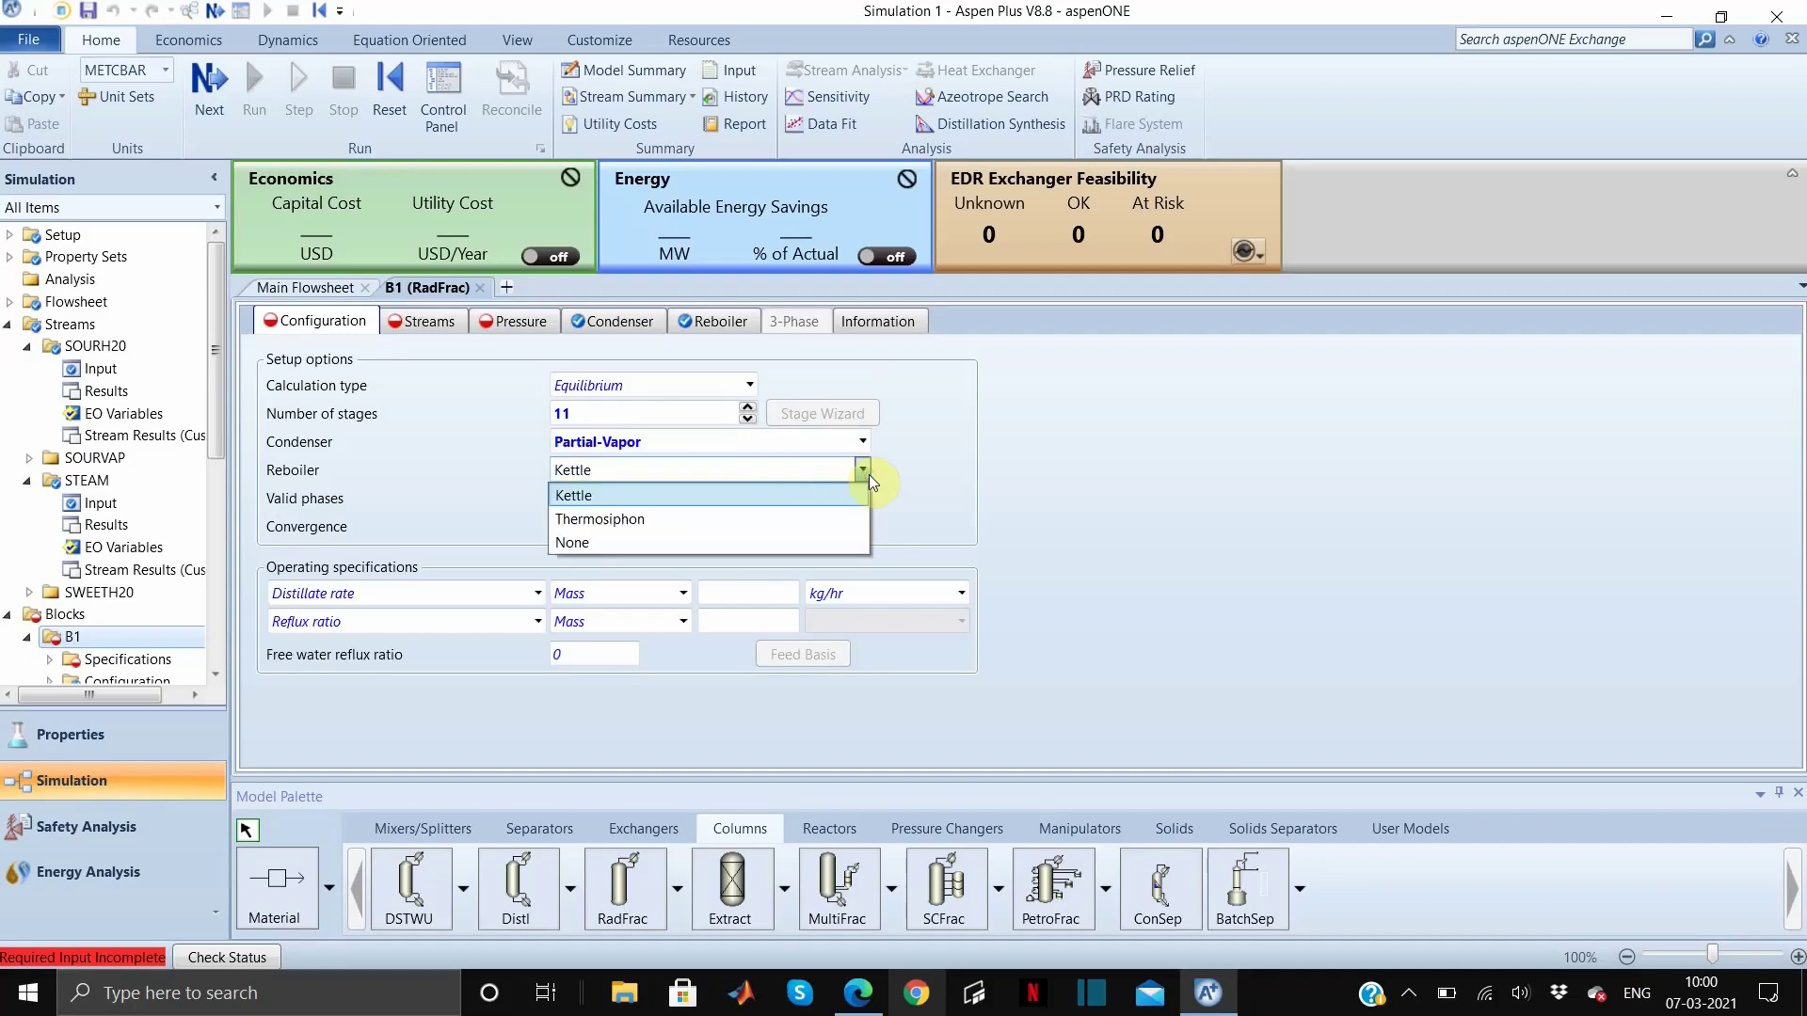
{"action": "left_click", "coordinate": [597, 545]}
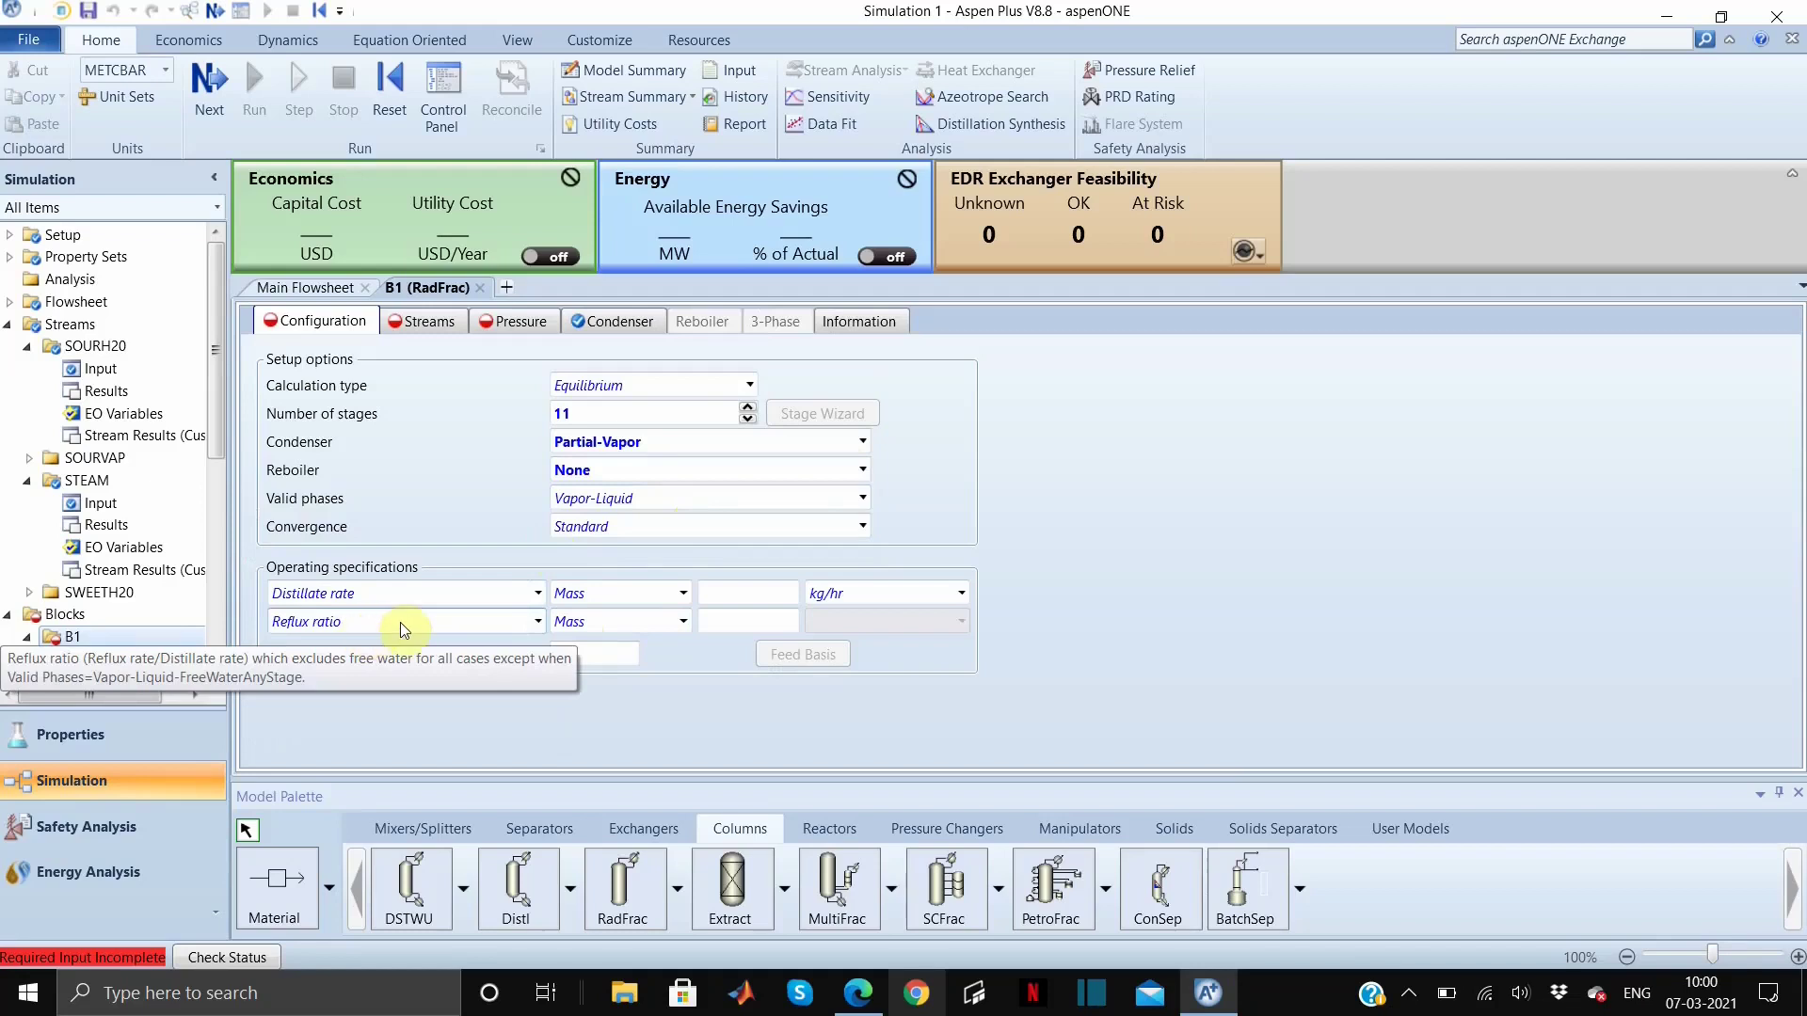
{"action": "left_click", "coordinate": [718, 622]}
{"action": "type", "text": "10"}
{"action": "key", "text": "Return"}
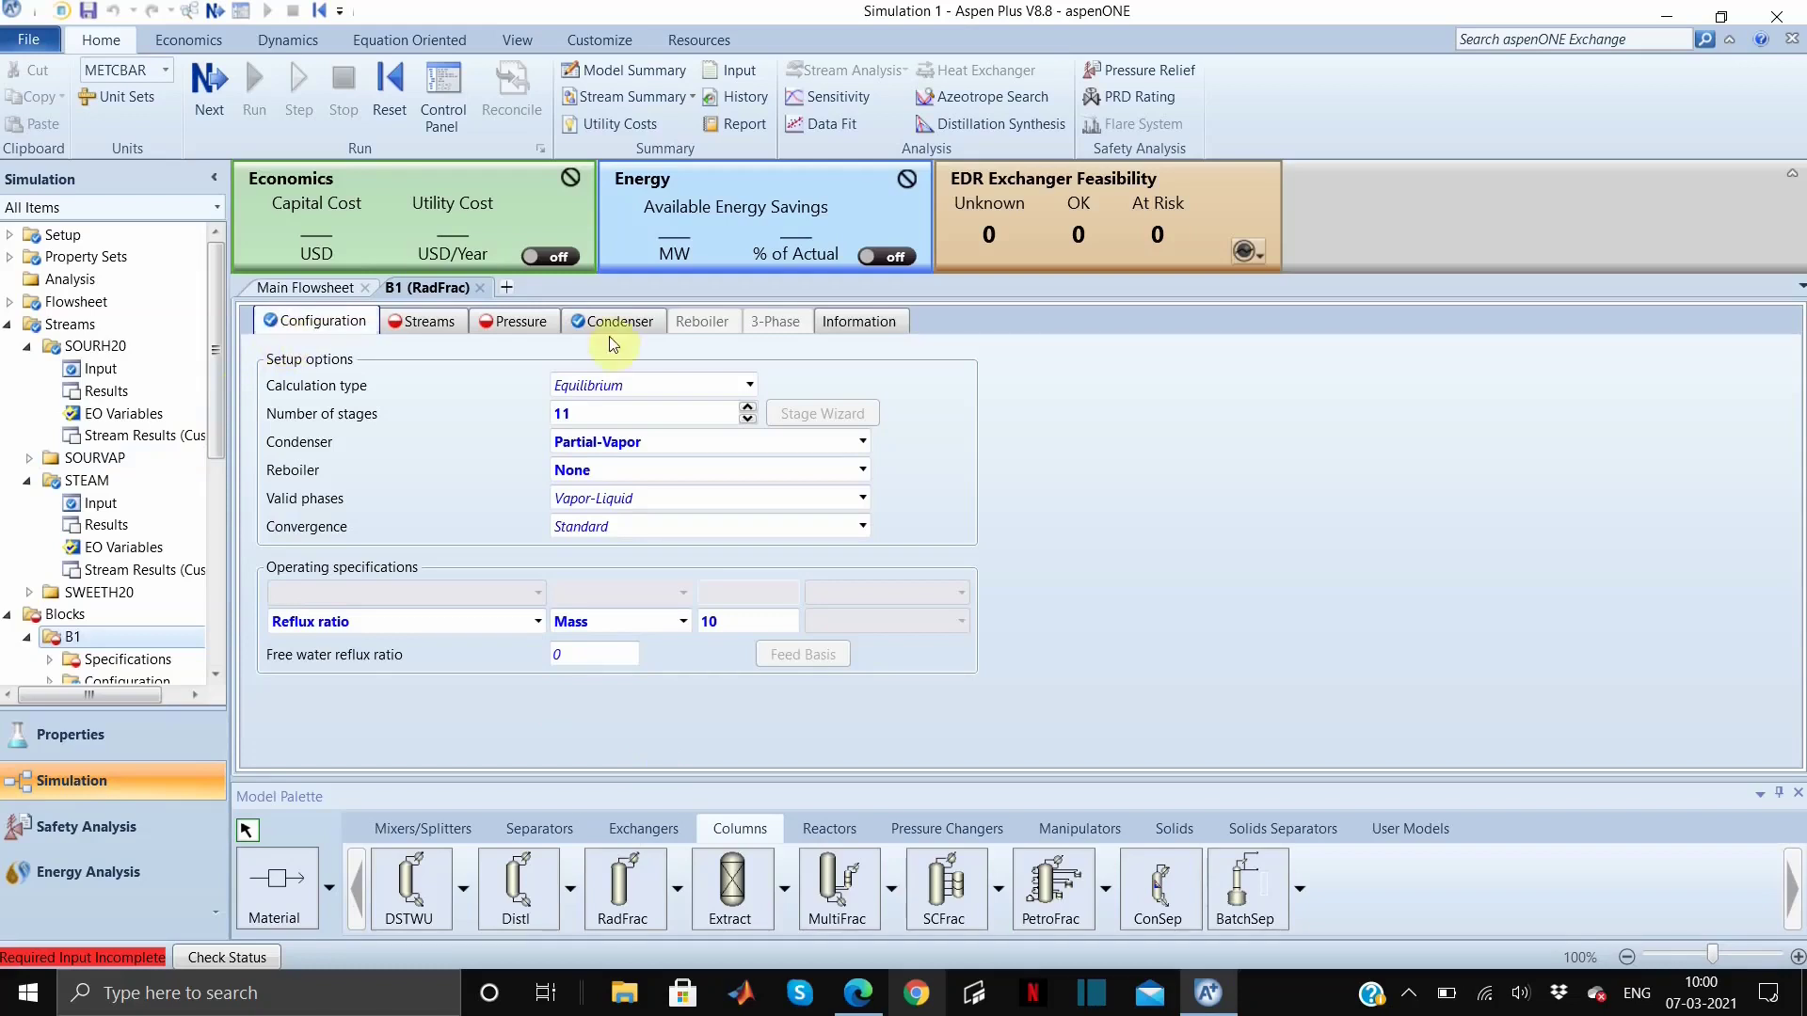
Set SOURH20 to feed at stage 1 and STEAM to feed On-Stage at stage 11
{"action": "left_click", "coordinate": [431, 324]}
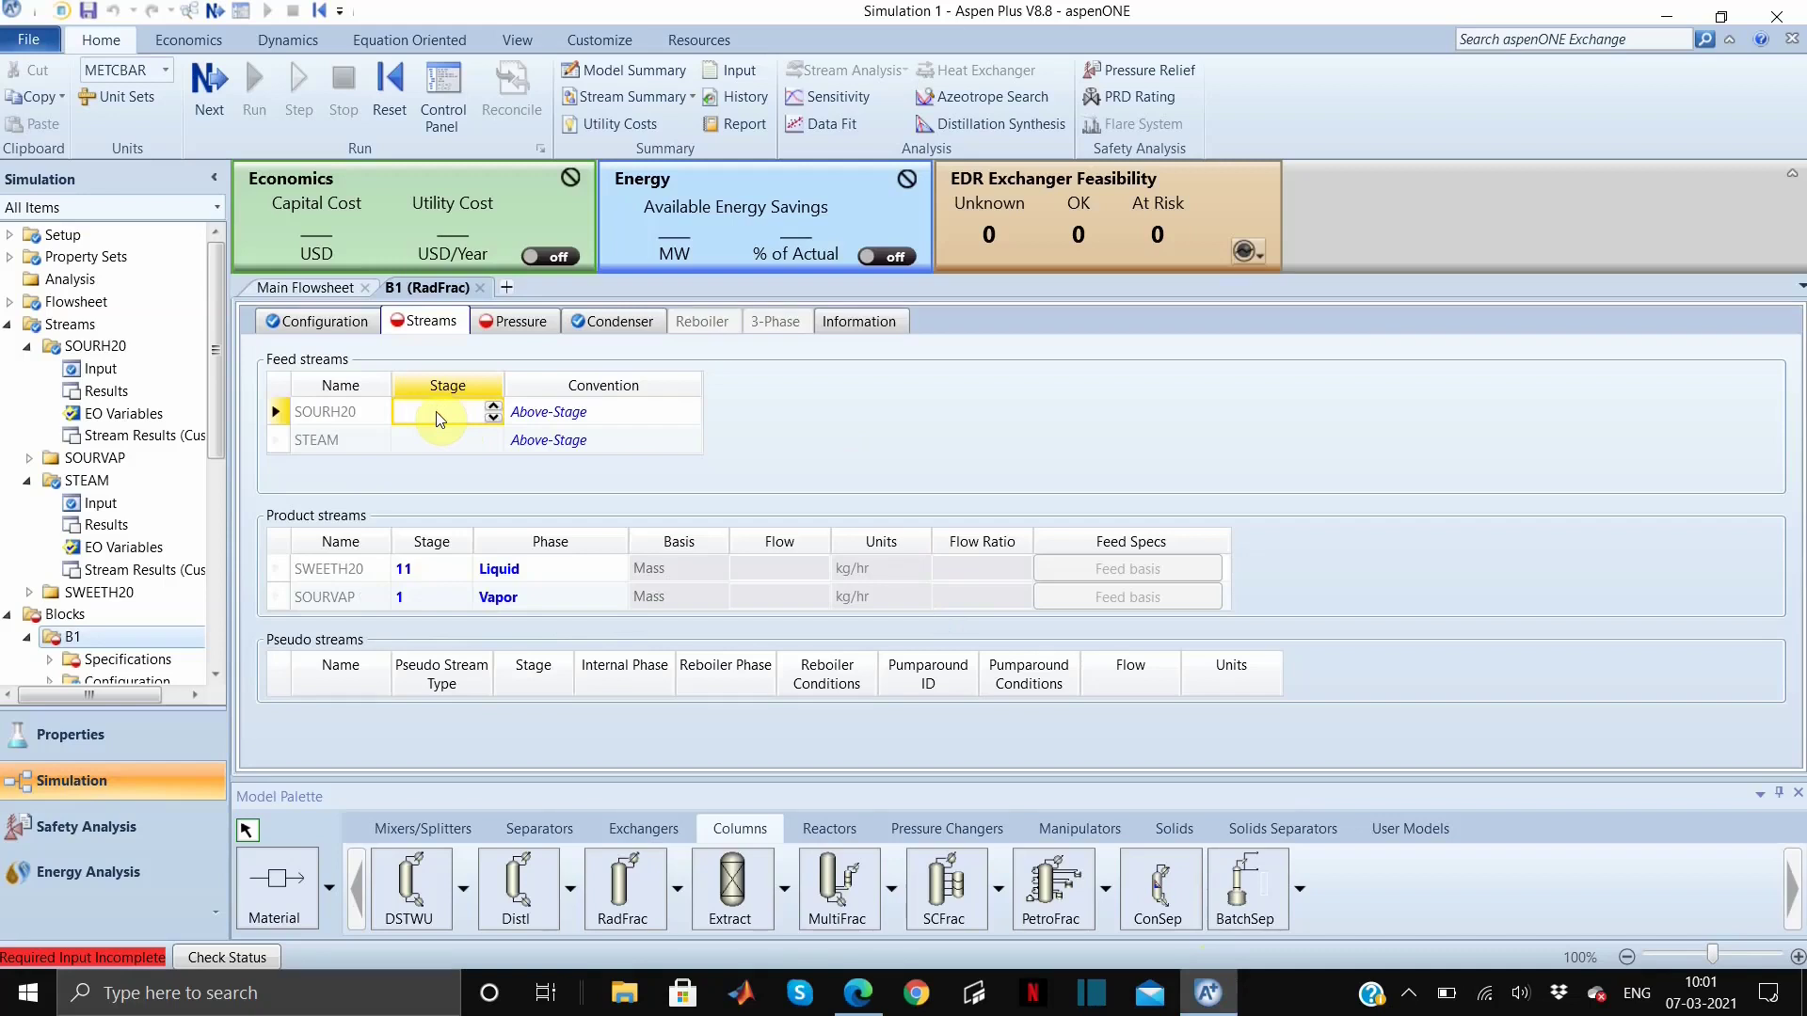
{"action": "type", "text": "1"}
{"action": "left_click", "coordinate": [410, 442]}
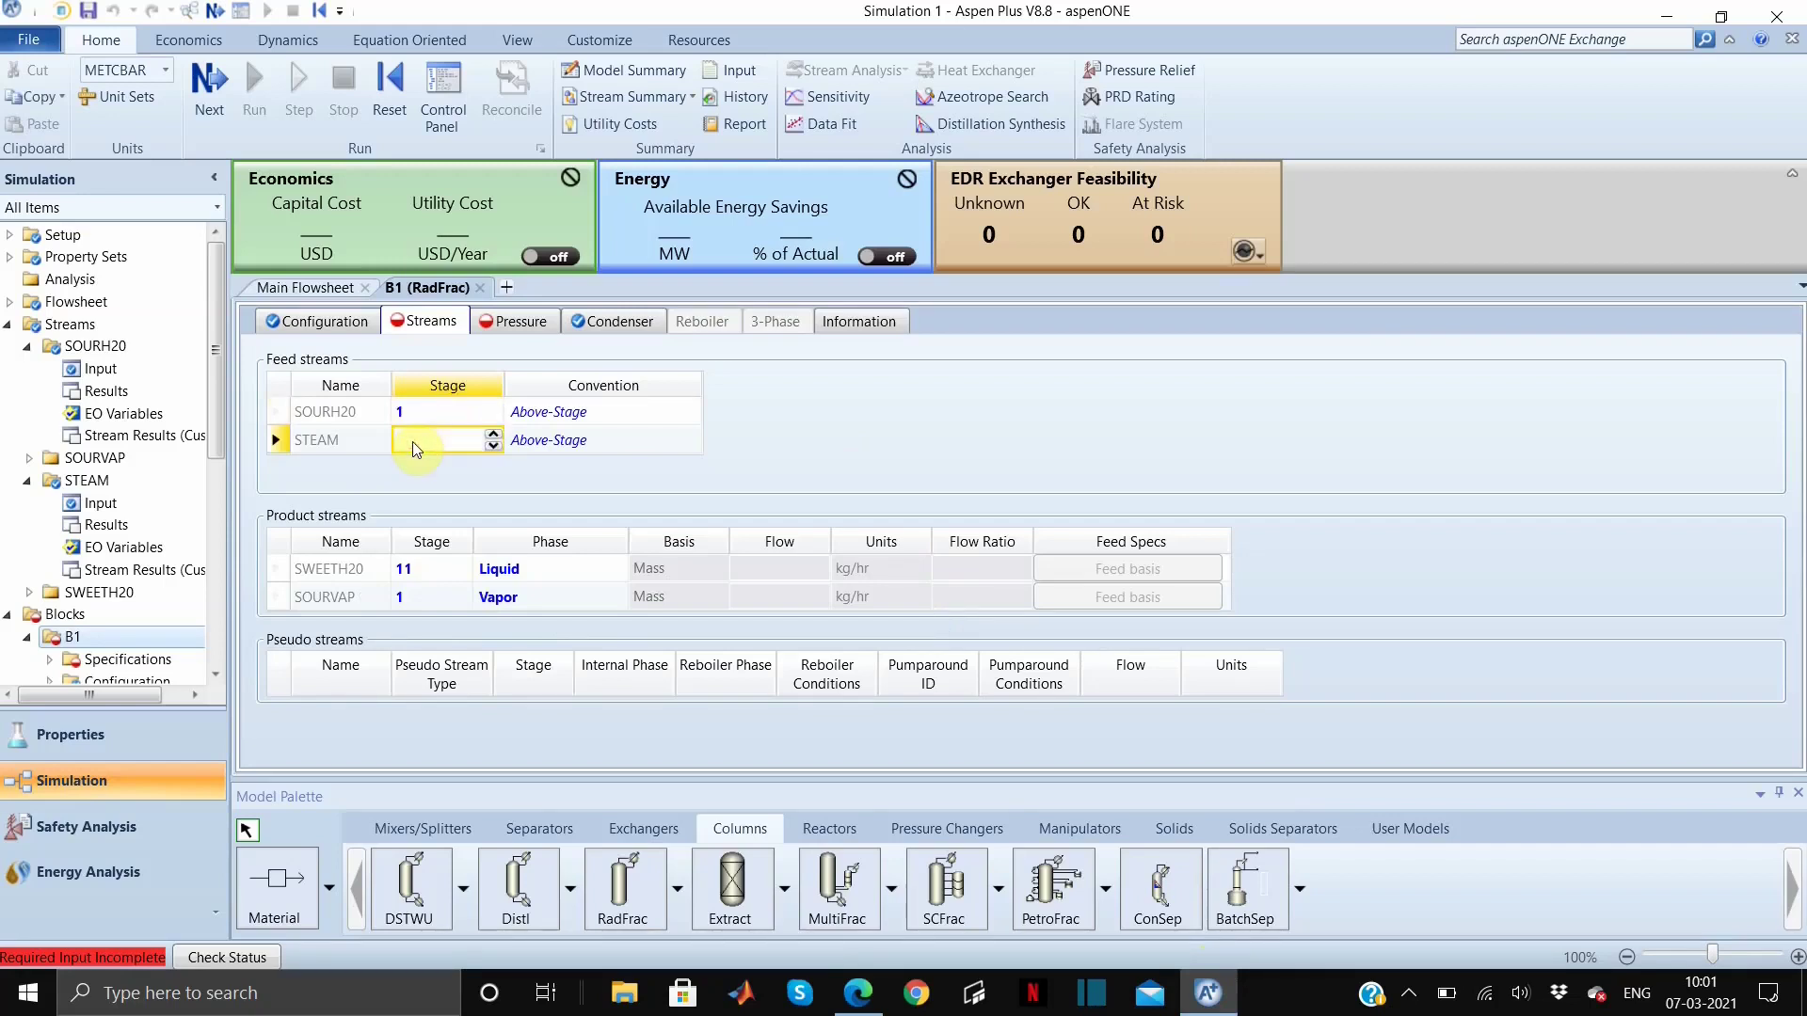
{"action": "type", "text": "11"}
{"action": "left_click", "coordinate": [555, 449]}
{"action": "left_click", "coordinate": [691, 440]}
{"action": "left_click", "coordinate": [578, 461]}
{"action": "left_click", "coordinate": [691, 440]}
{"action": "left_click", "coordinate": [551, 483]}
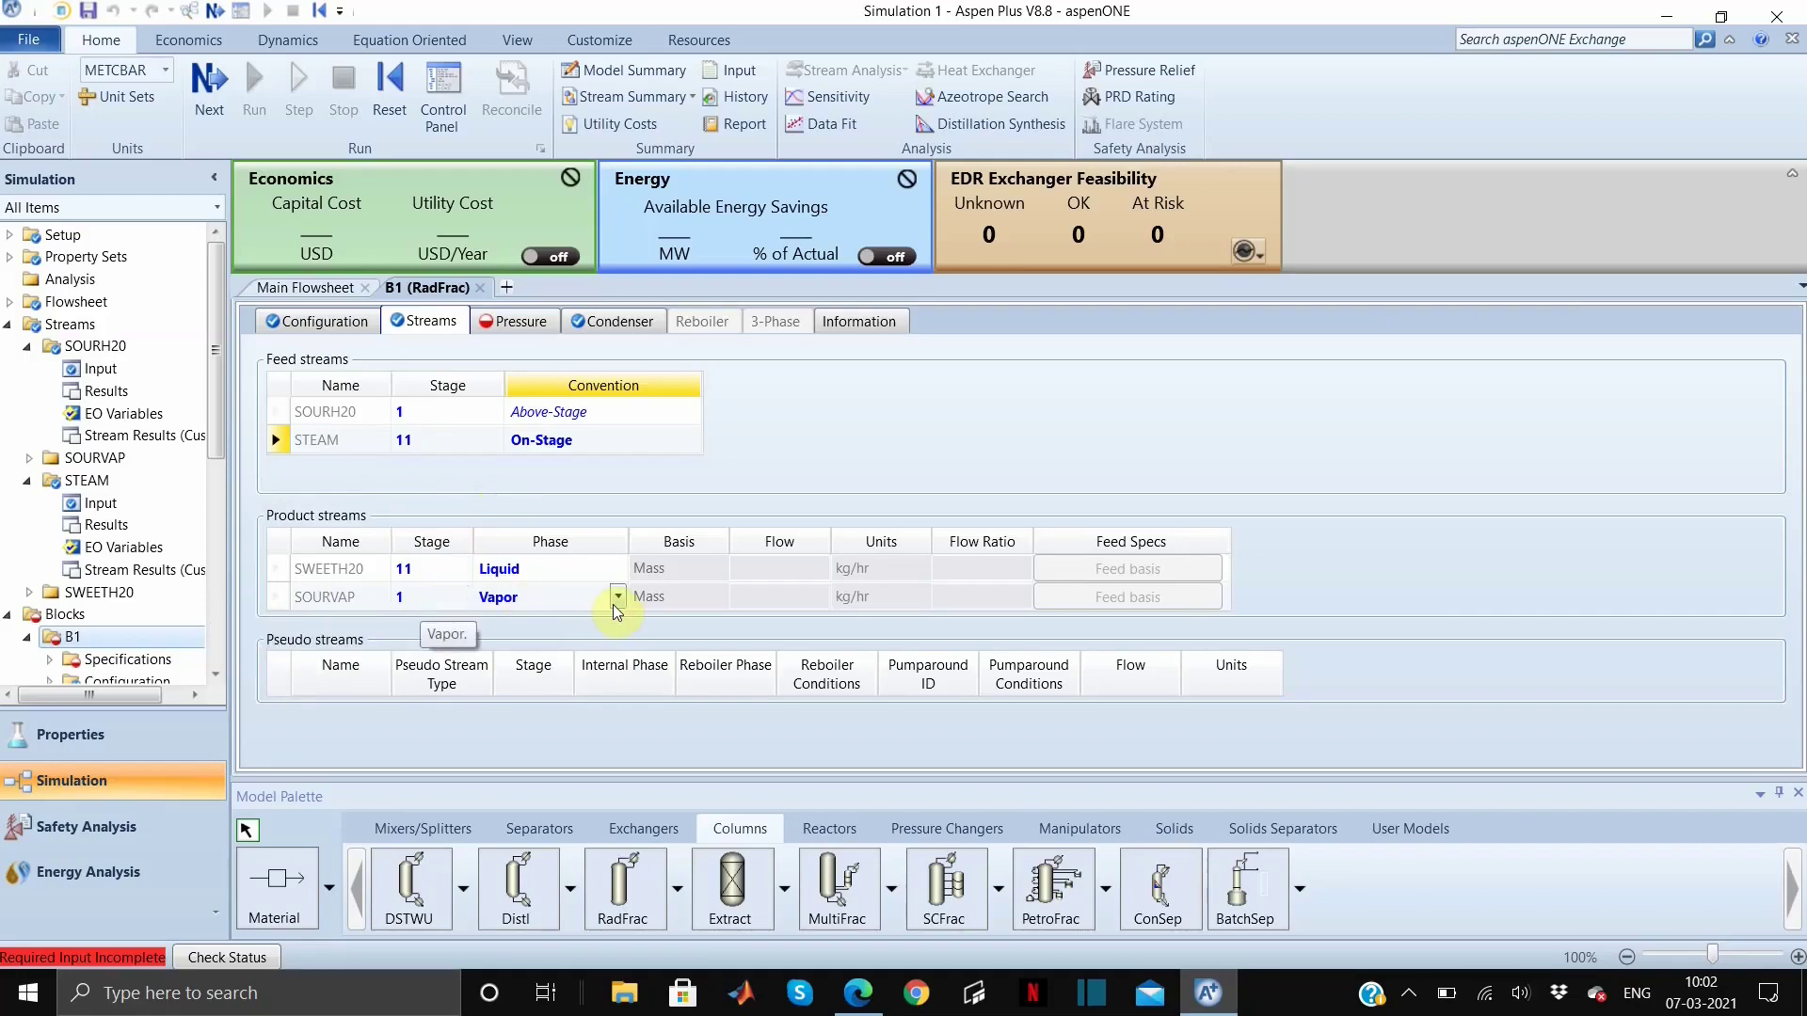
Set the B1 top-stage pressure to 1 bar with a 0.1 bar column pressure drop
{"action": "left_click", "coordinate": [504, 323]}
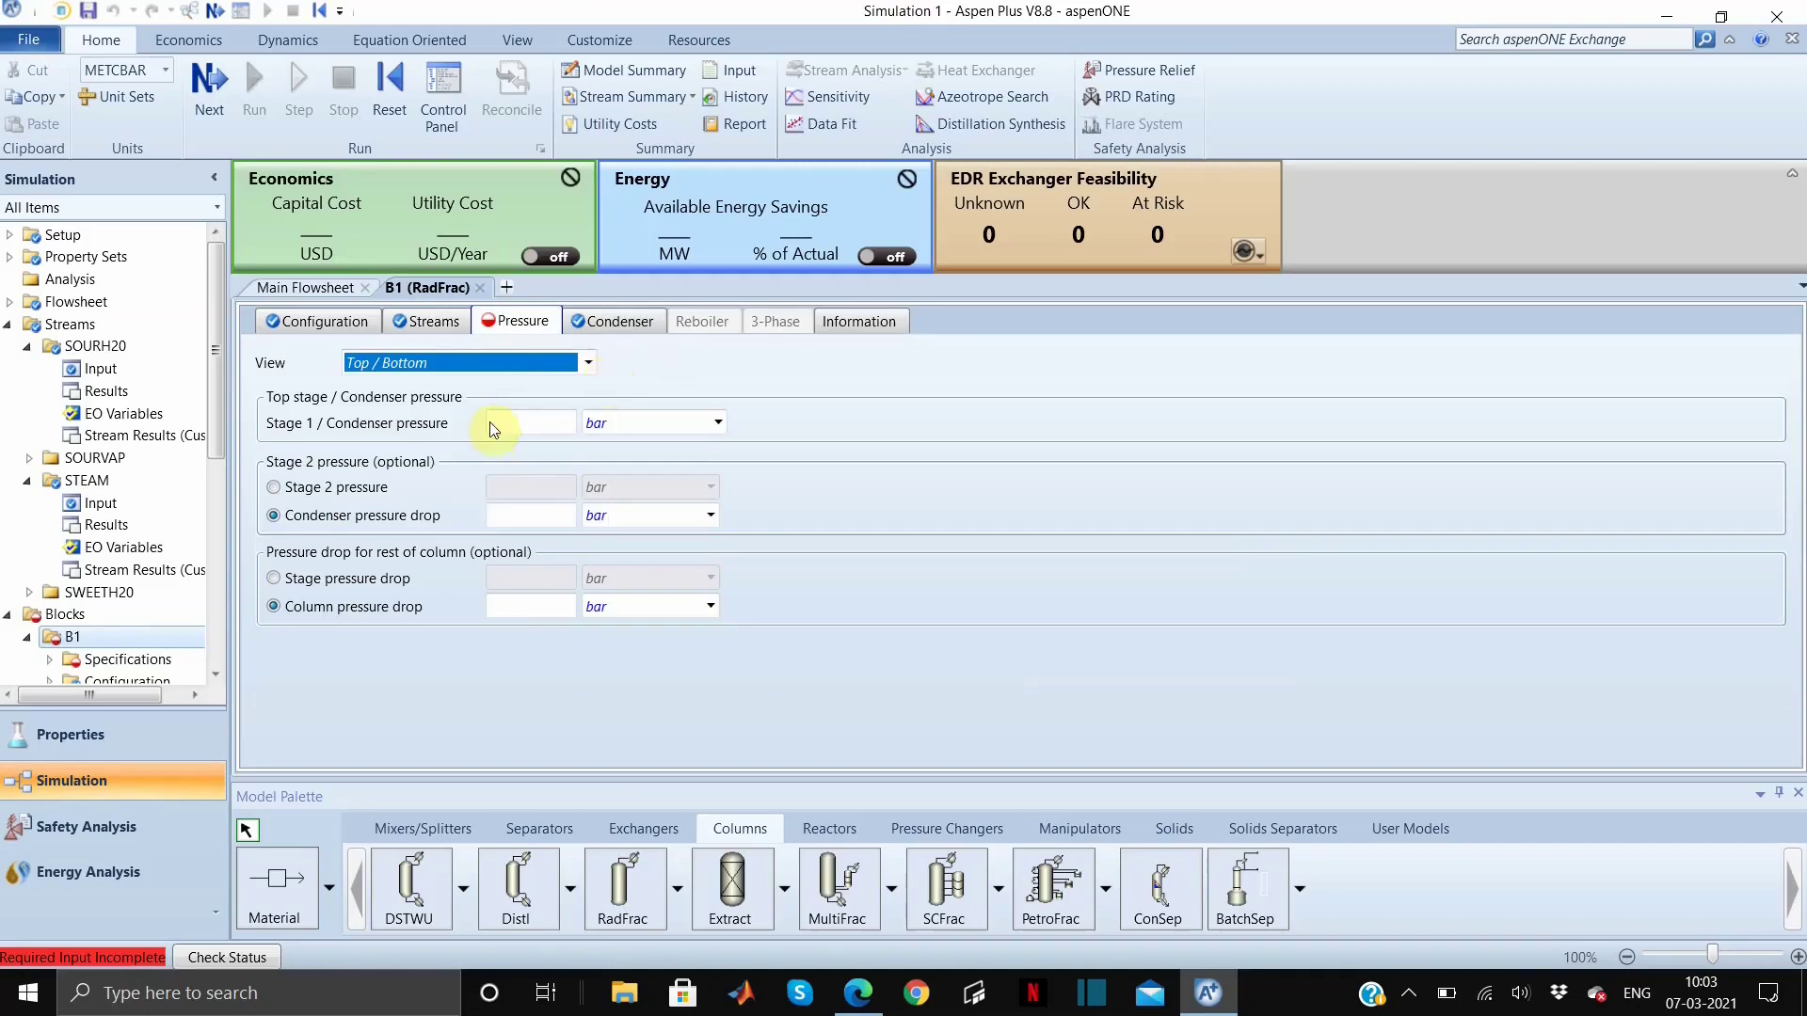
{"action": "left_click", "coordinate": [524, 422]}
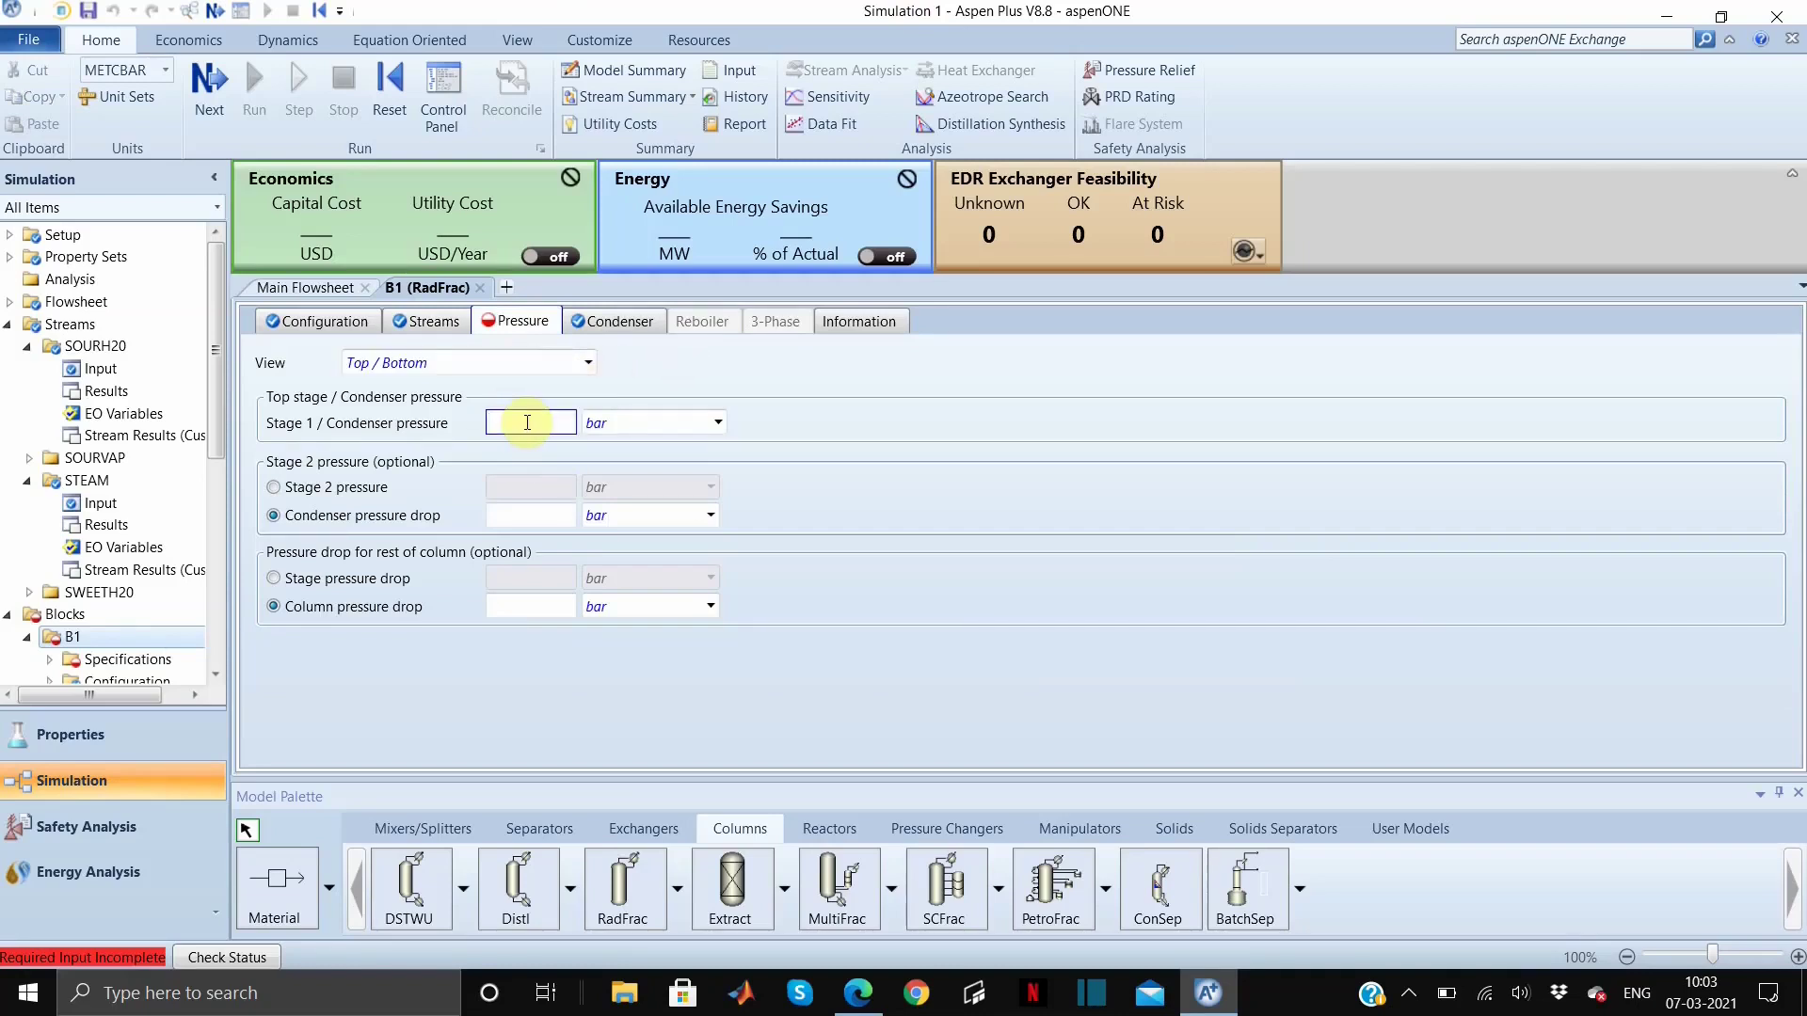
{"action": "type", "text": "1"}
{"action": "left_click", "coordinate": [506, 607]}
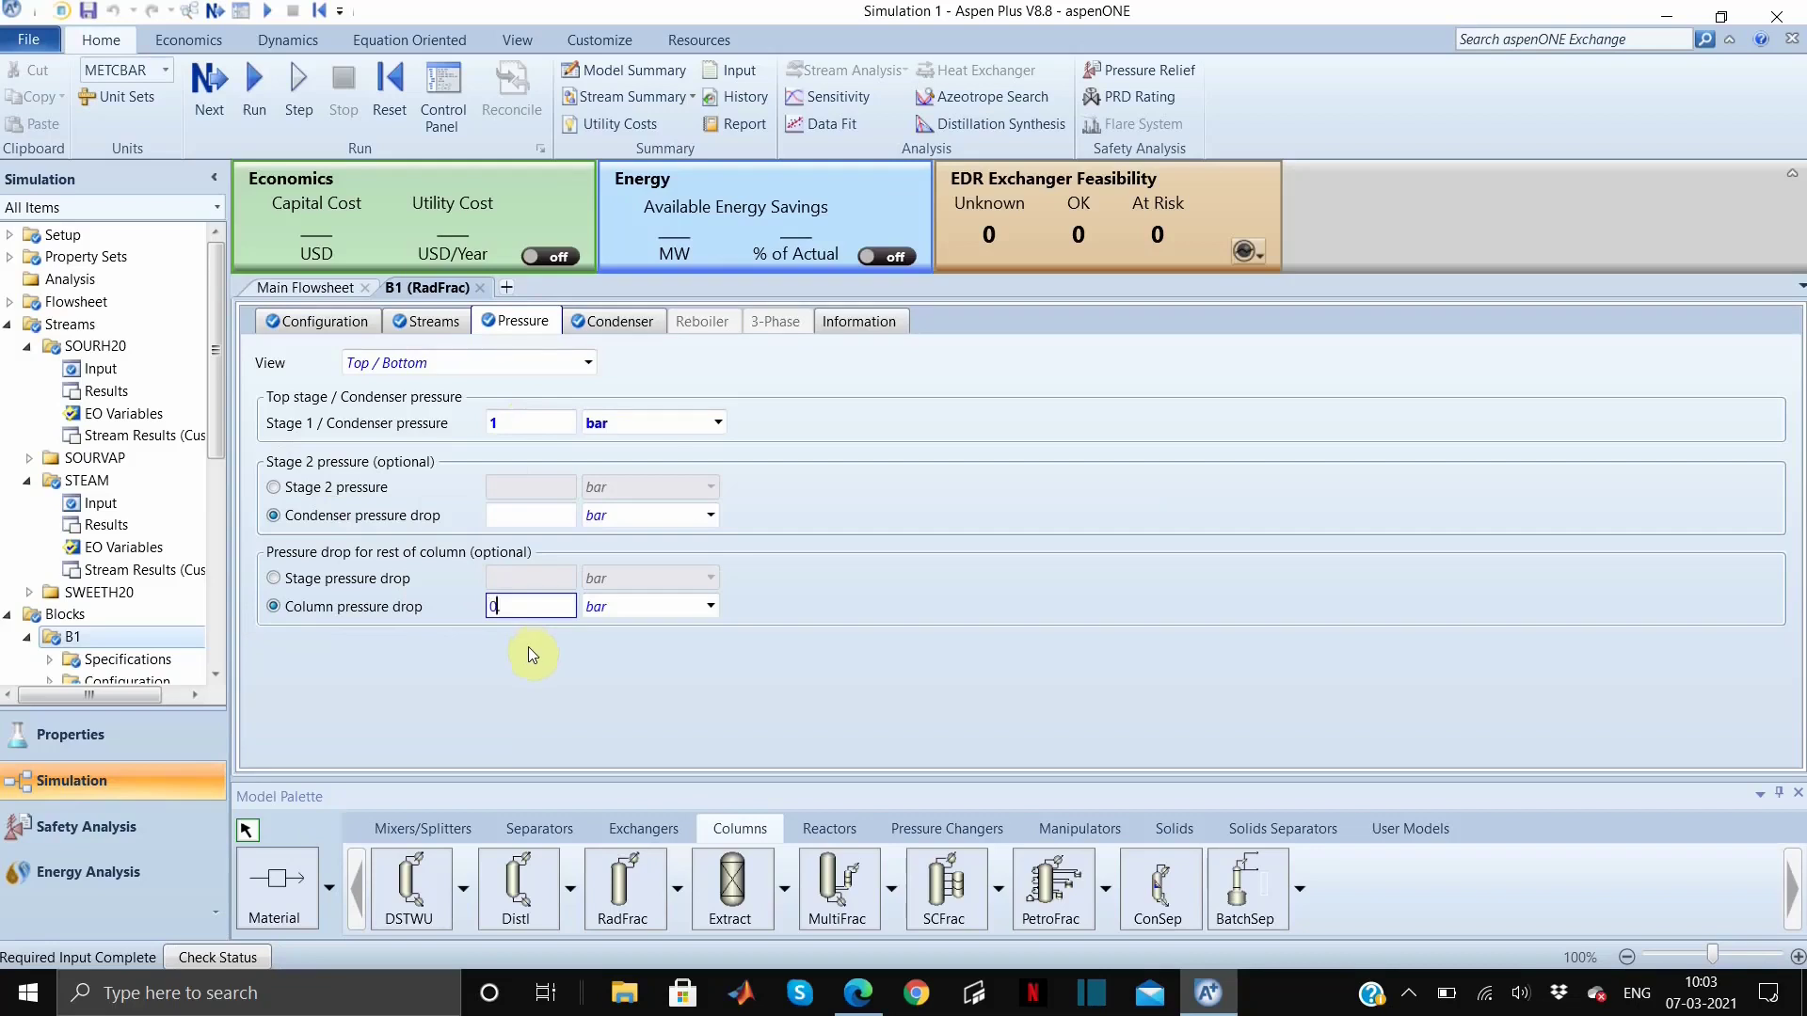
{"action": "key", "text": "Return"}
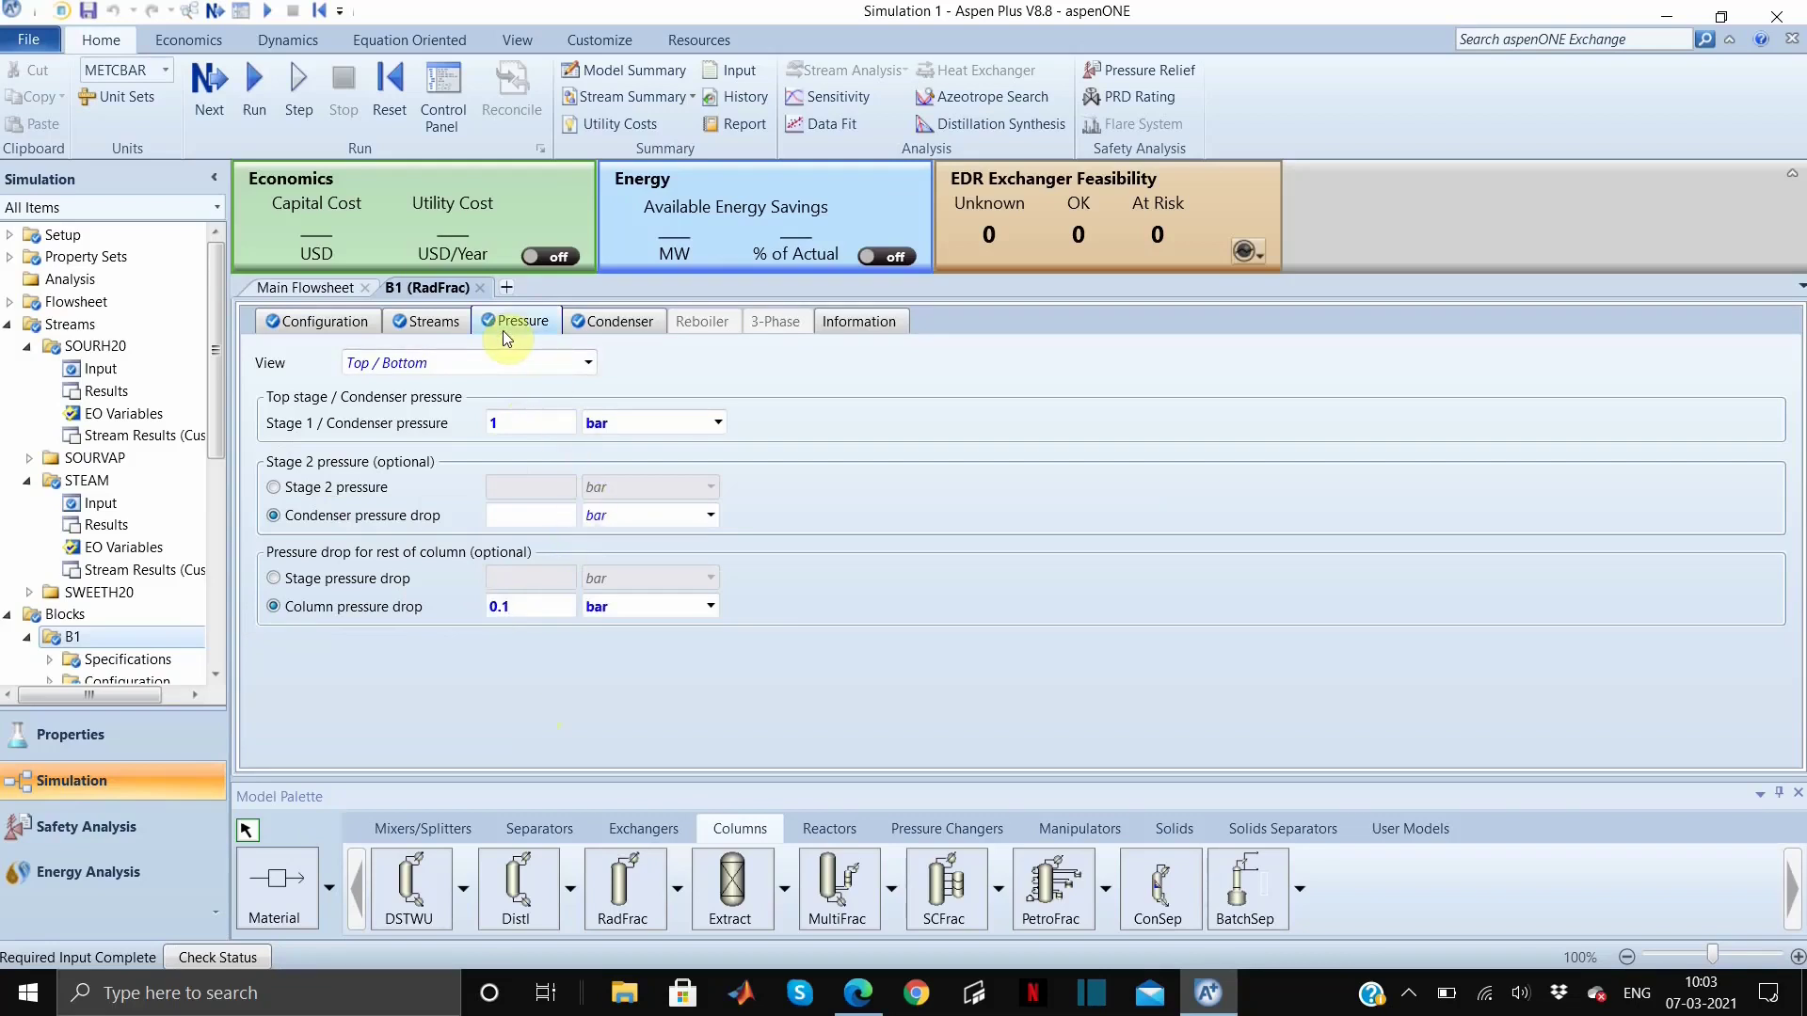
Enter a condenser subcooled temperature of 0 C
{"action": "left_click", "coordinate": [603, 325]}
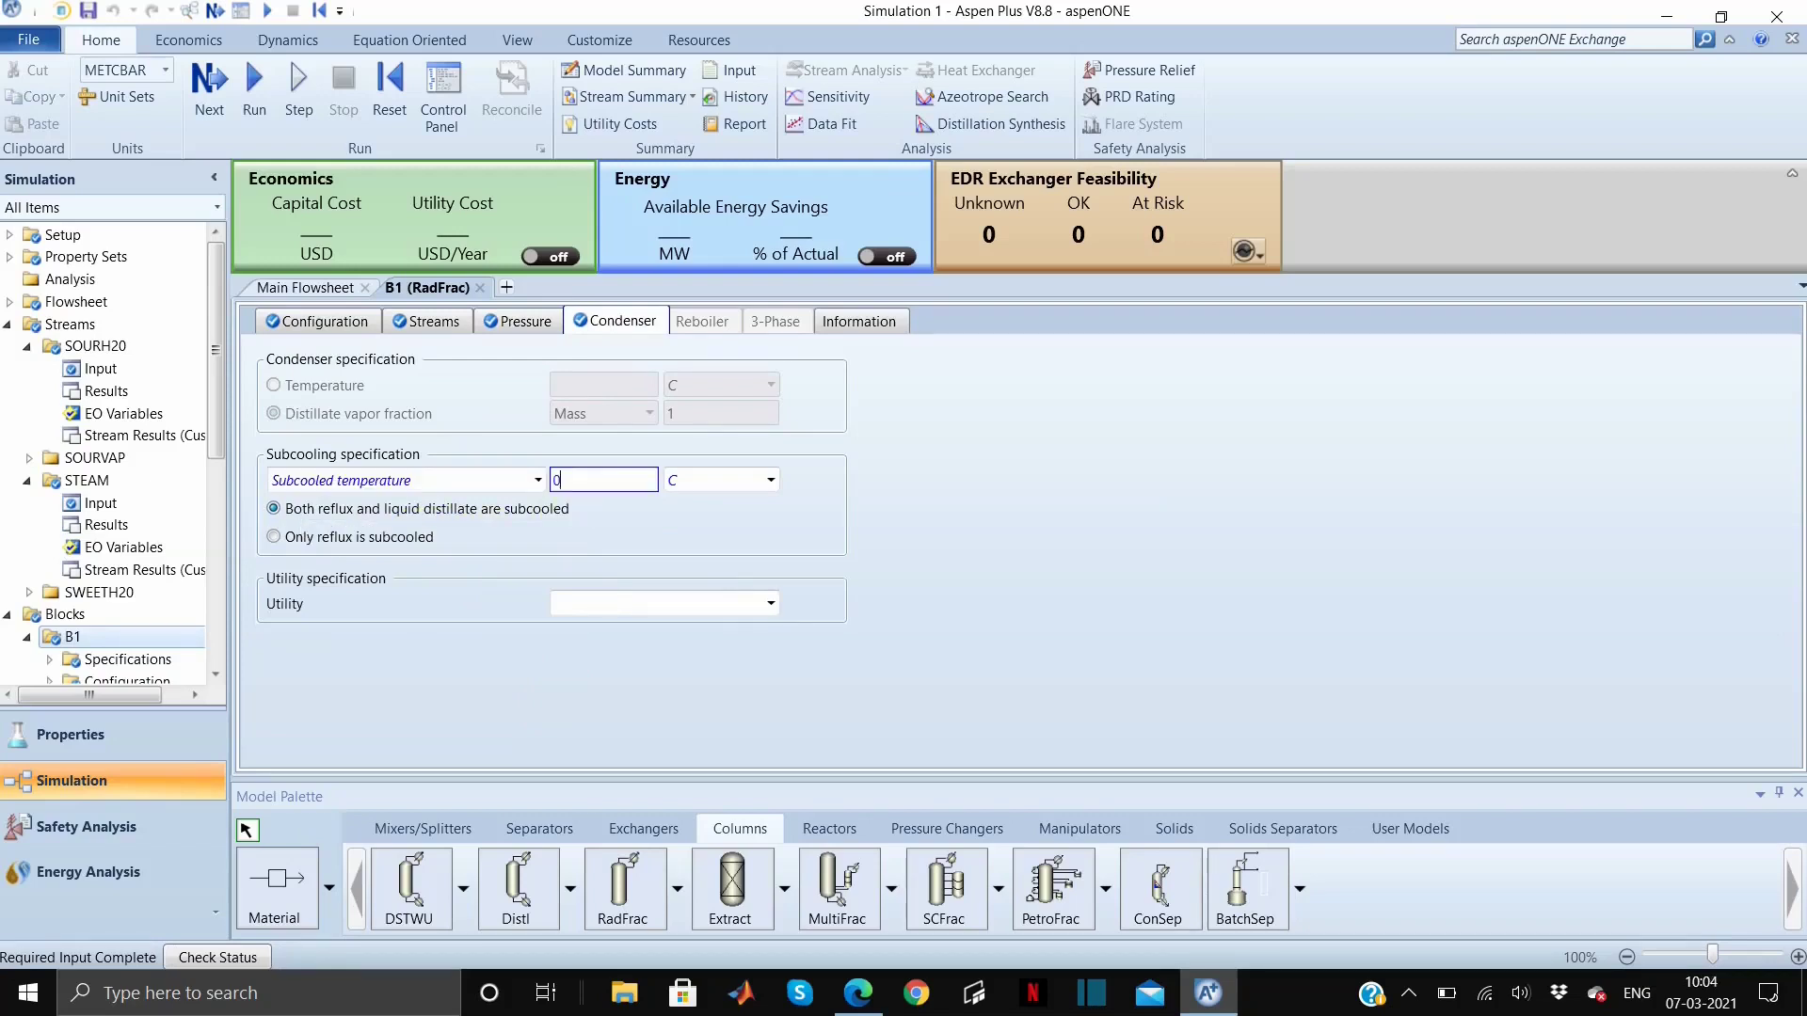
{"action": "left_click", "coordinate": [591, 481]}
{"action": "type", "text": "0"}
Close the B1 form, reinitialize the simulation and run it
{"action": "left_click", "coordinate": [478, 287]}
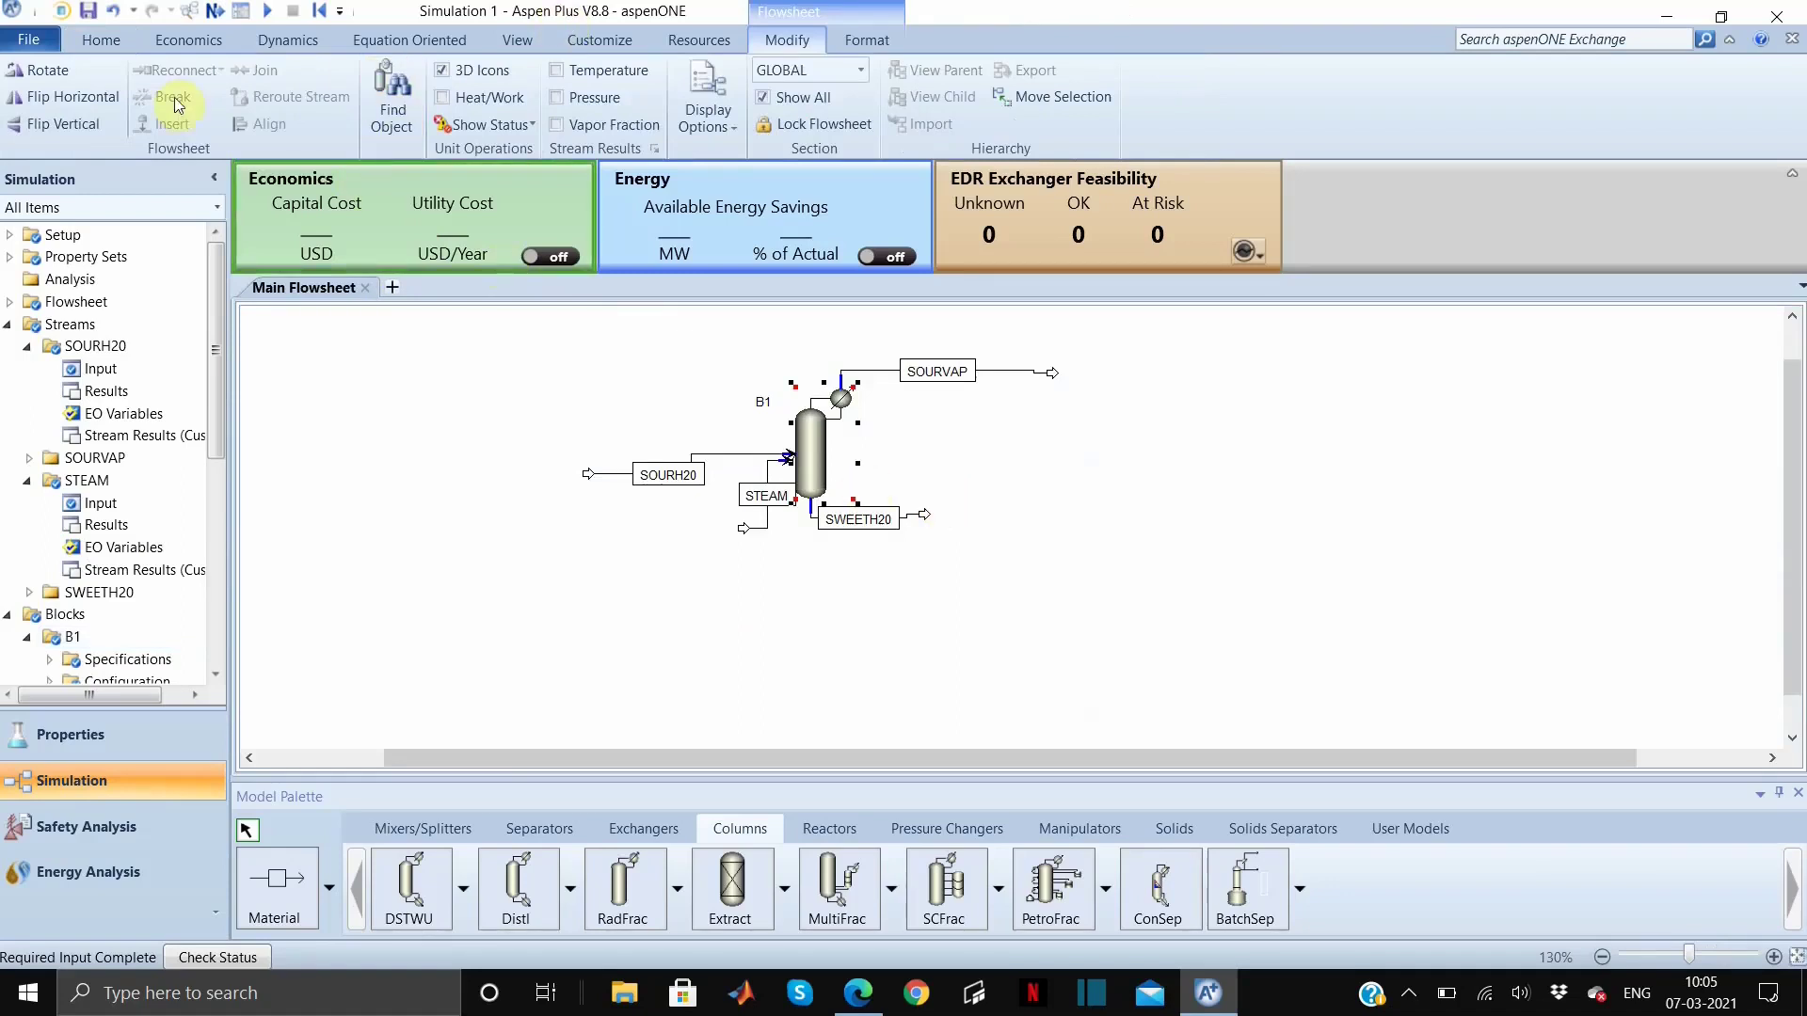
{"action": "left_click", "coordinate": [100, 40]}
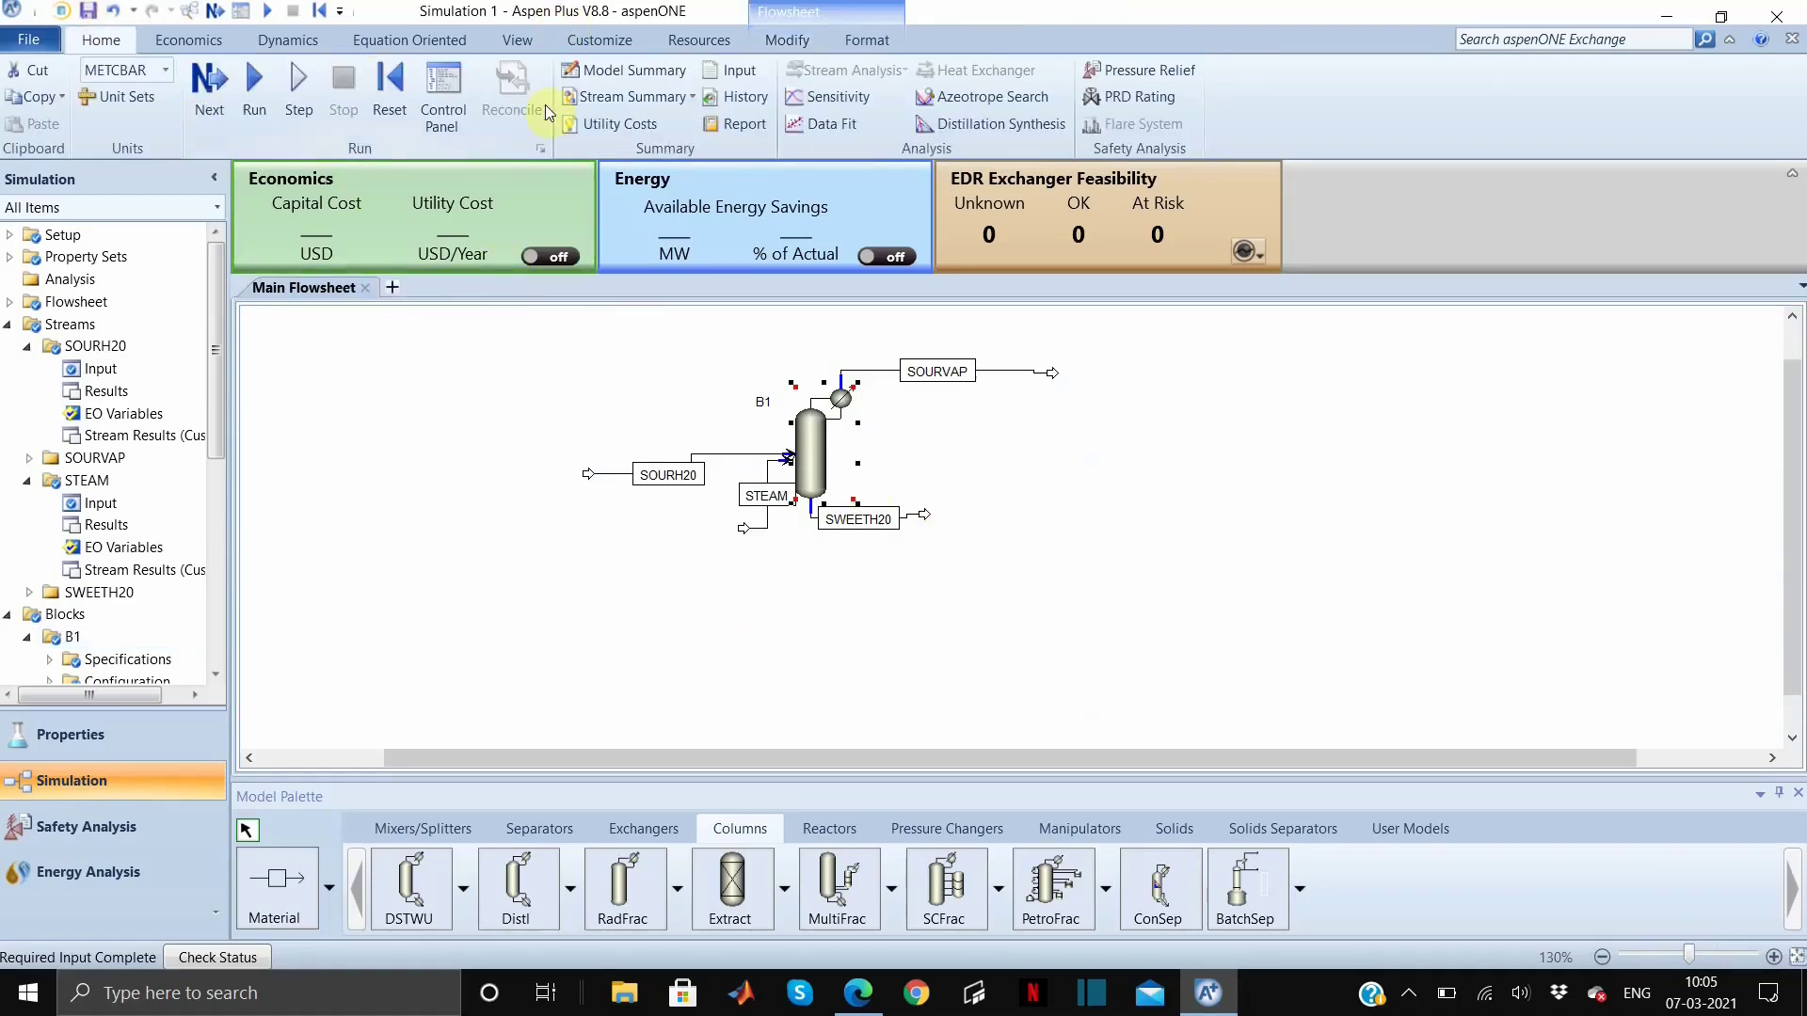
{"action": "left_click", "coordinate": [387, 91]}
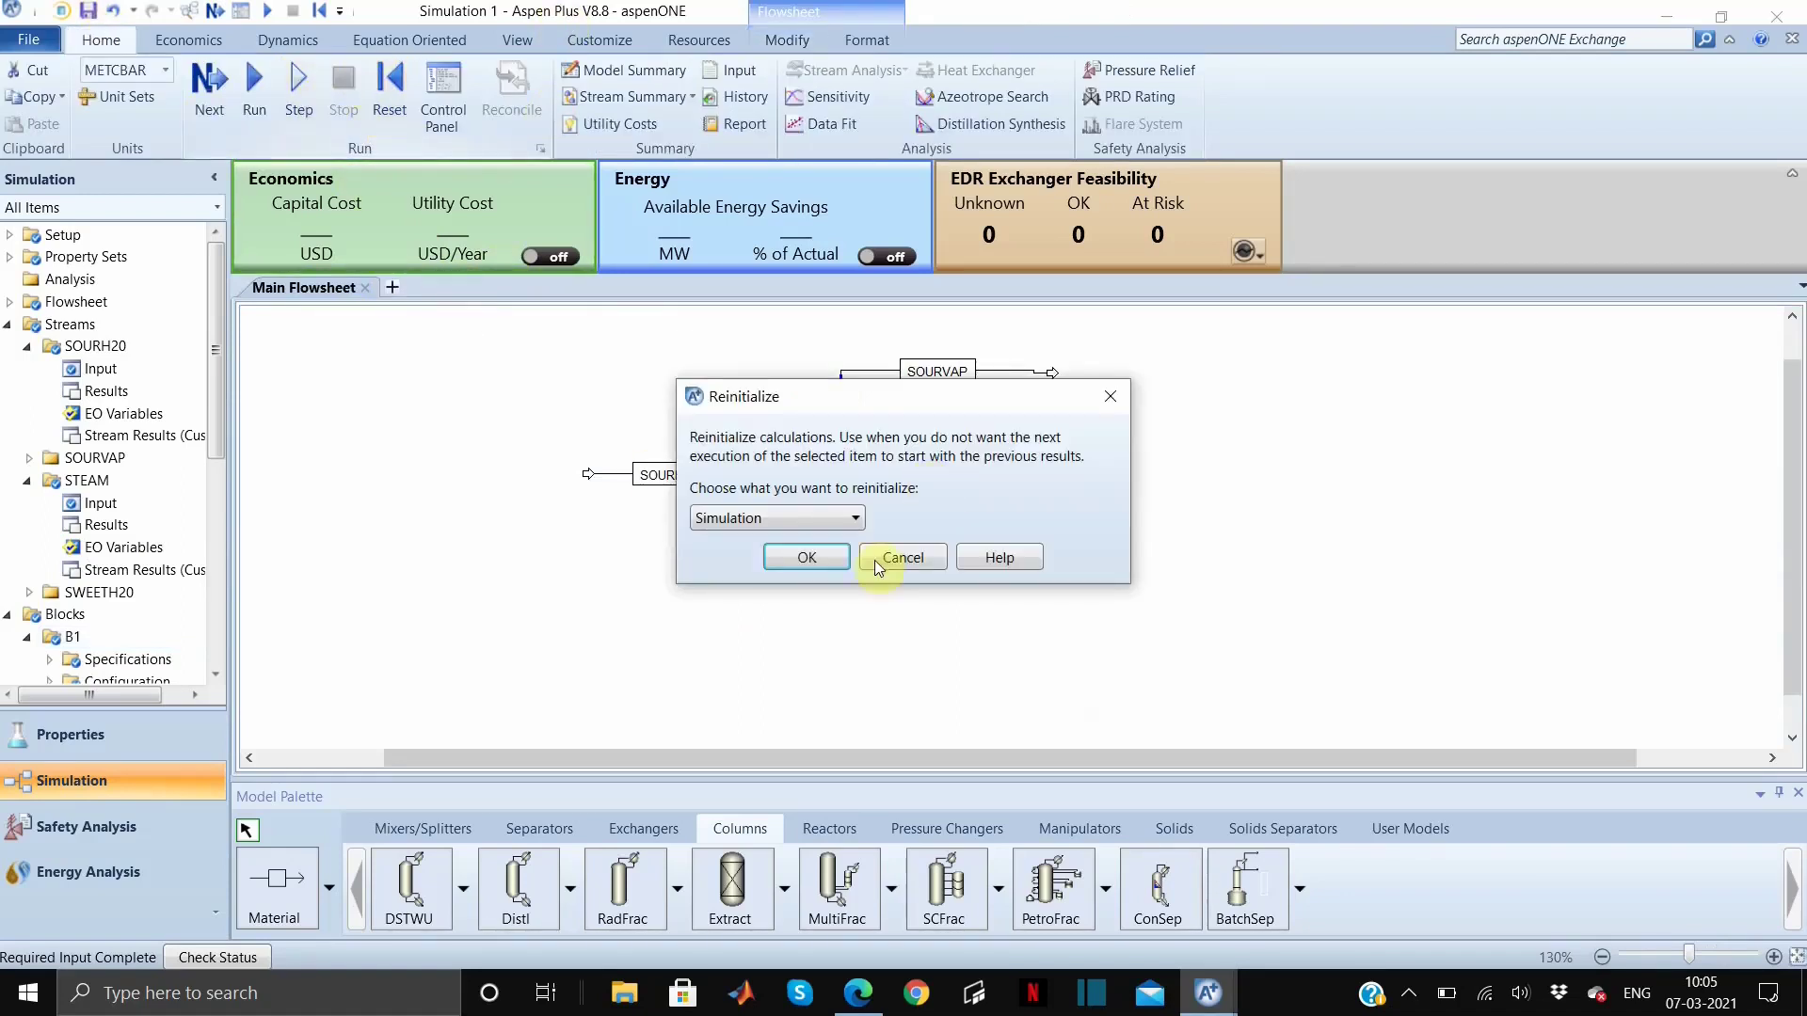
{"action": "key", "text": "Return"}
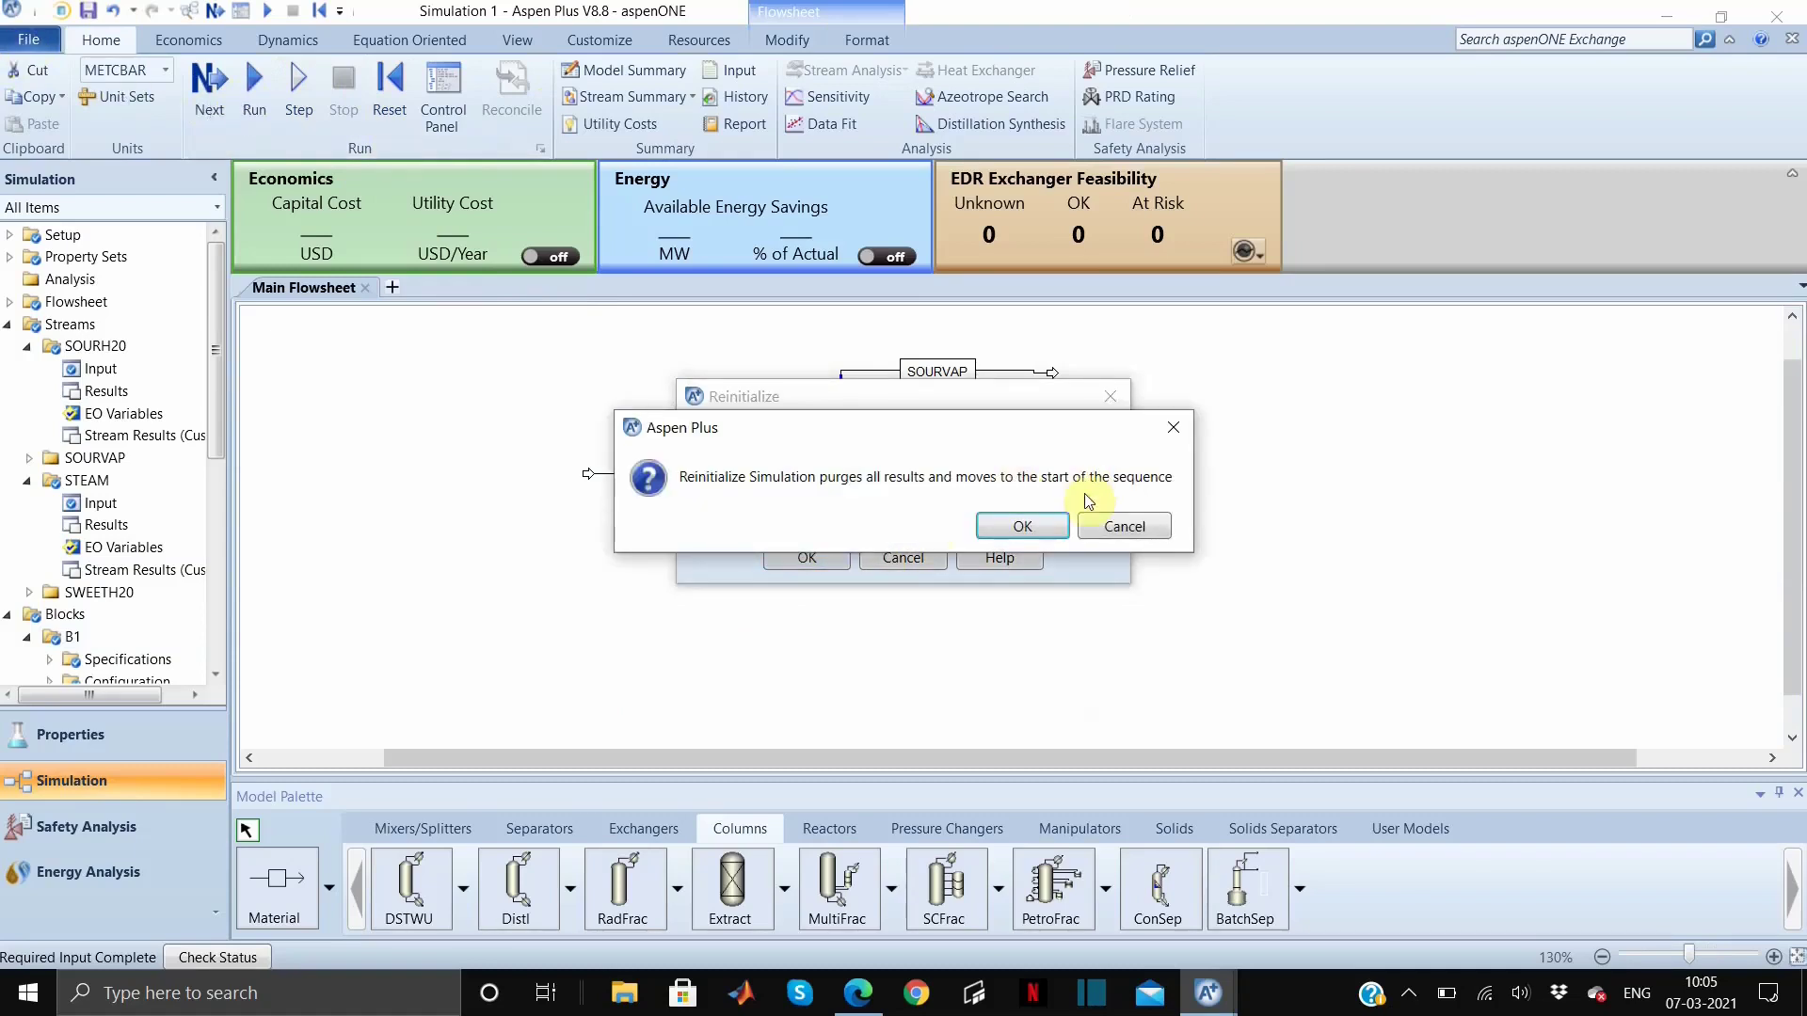
{"action": "left_click", "coordinate": [1093, 524]}
{"action": "key", "text": "Escape"}
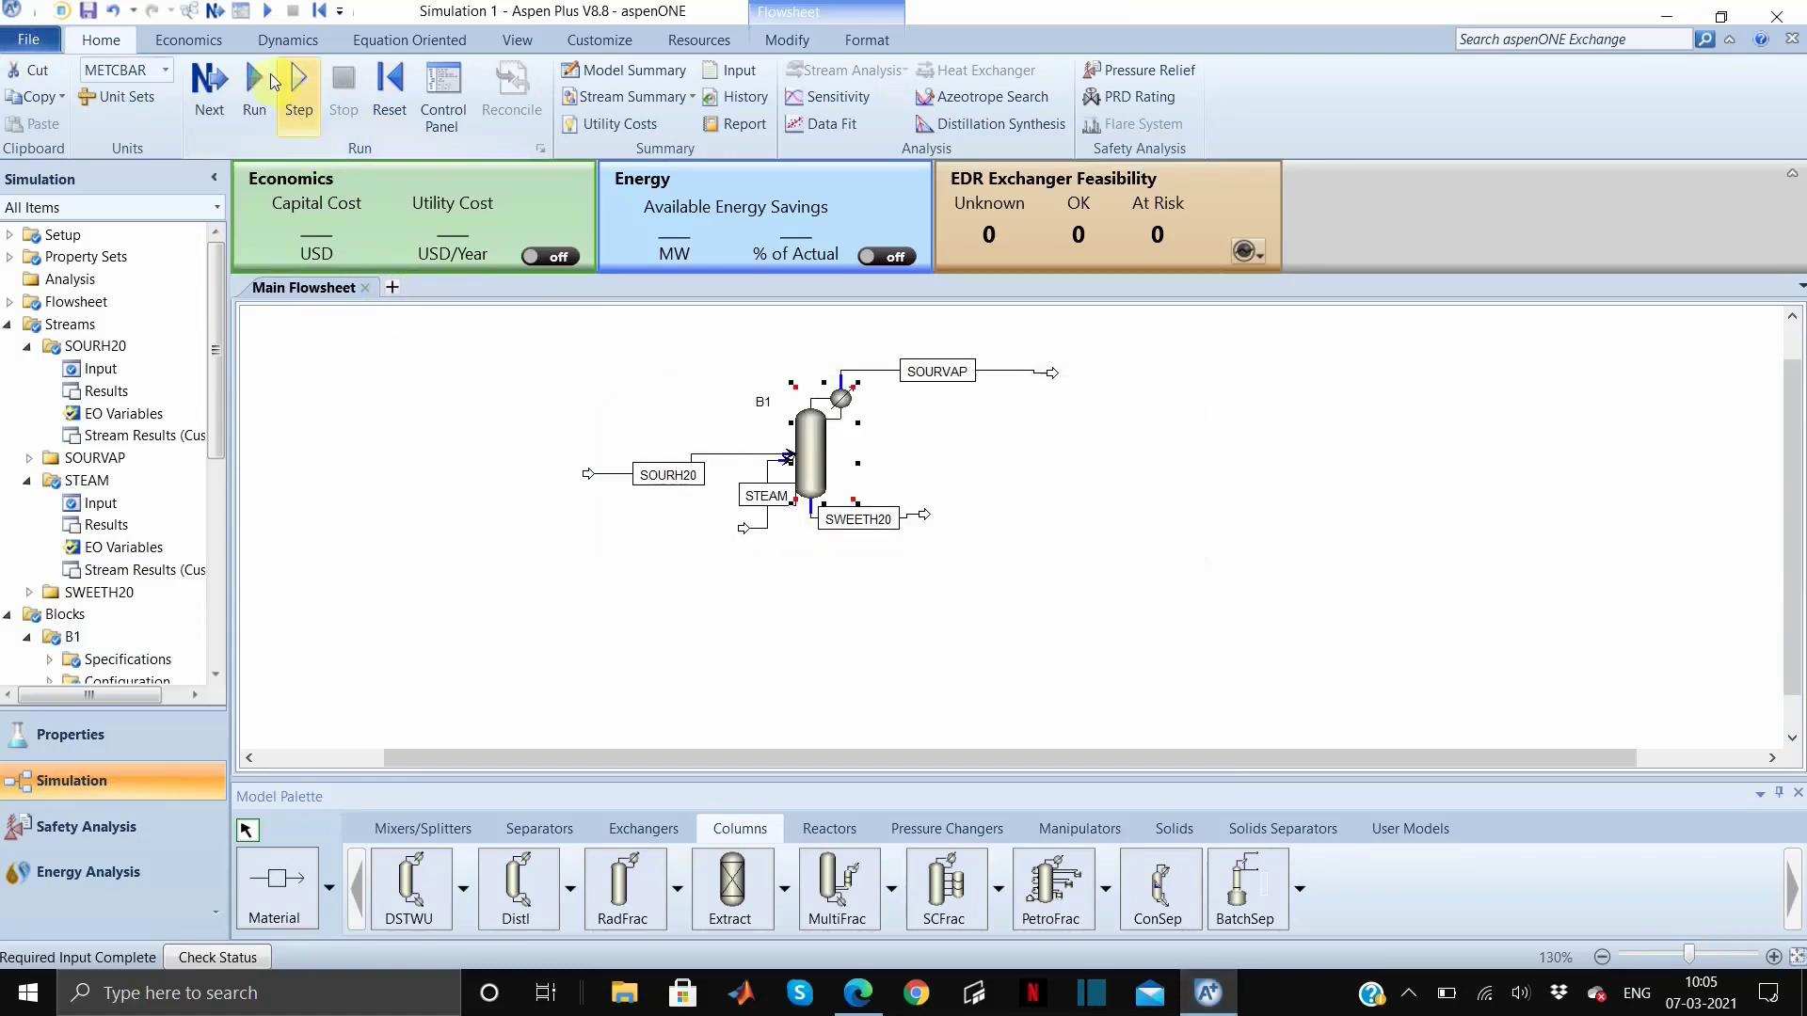
{"action": "left_click", "coordinate": [254, 94]}
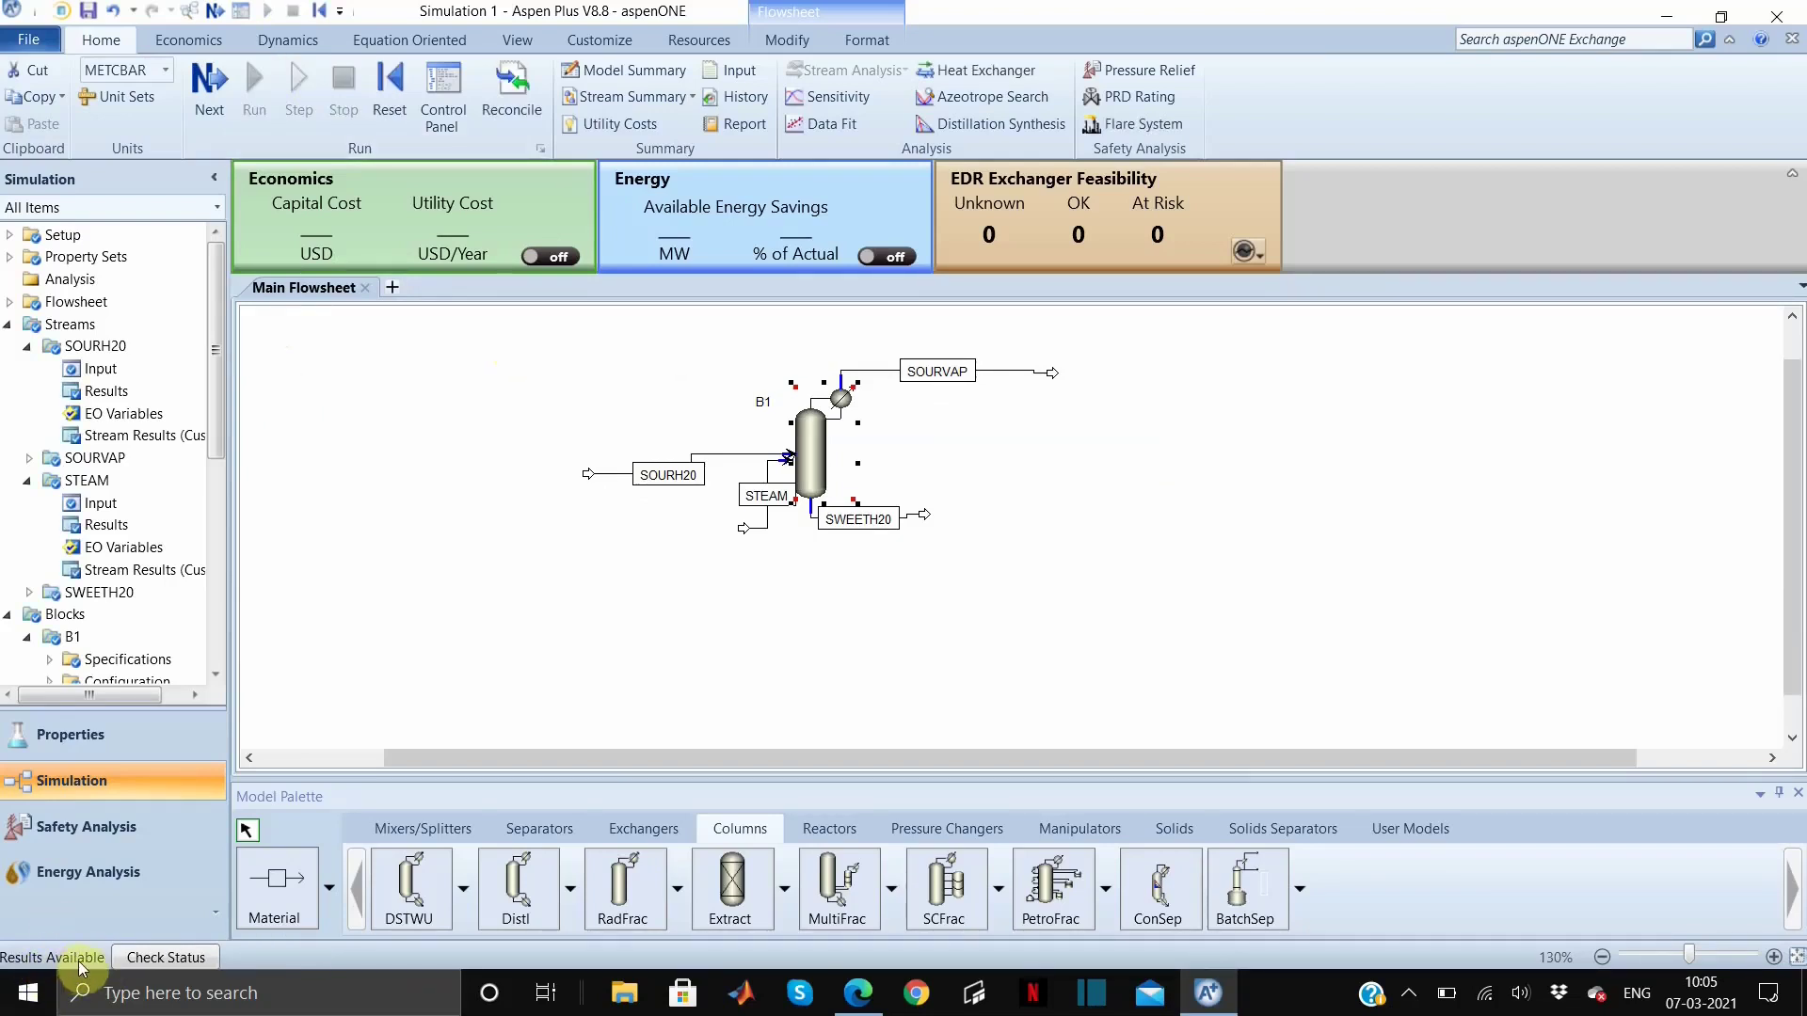
Review the Stream Summary table, checking SWEETH20 at 5995.67 kg/hr with trace CO2 and H2S
{"action": "left_click", "coordinate": [682, 101]}
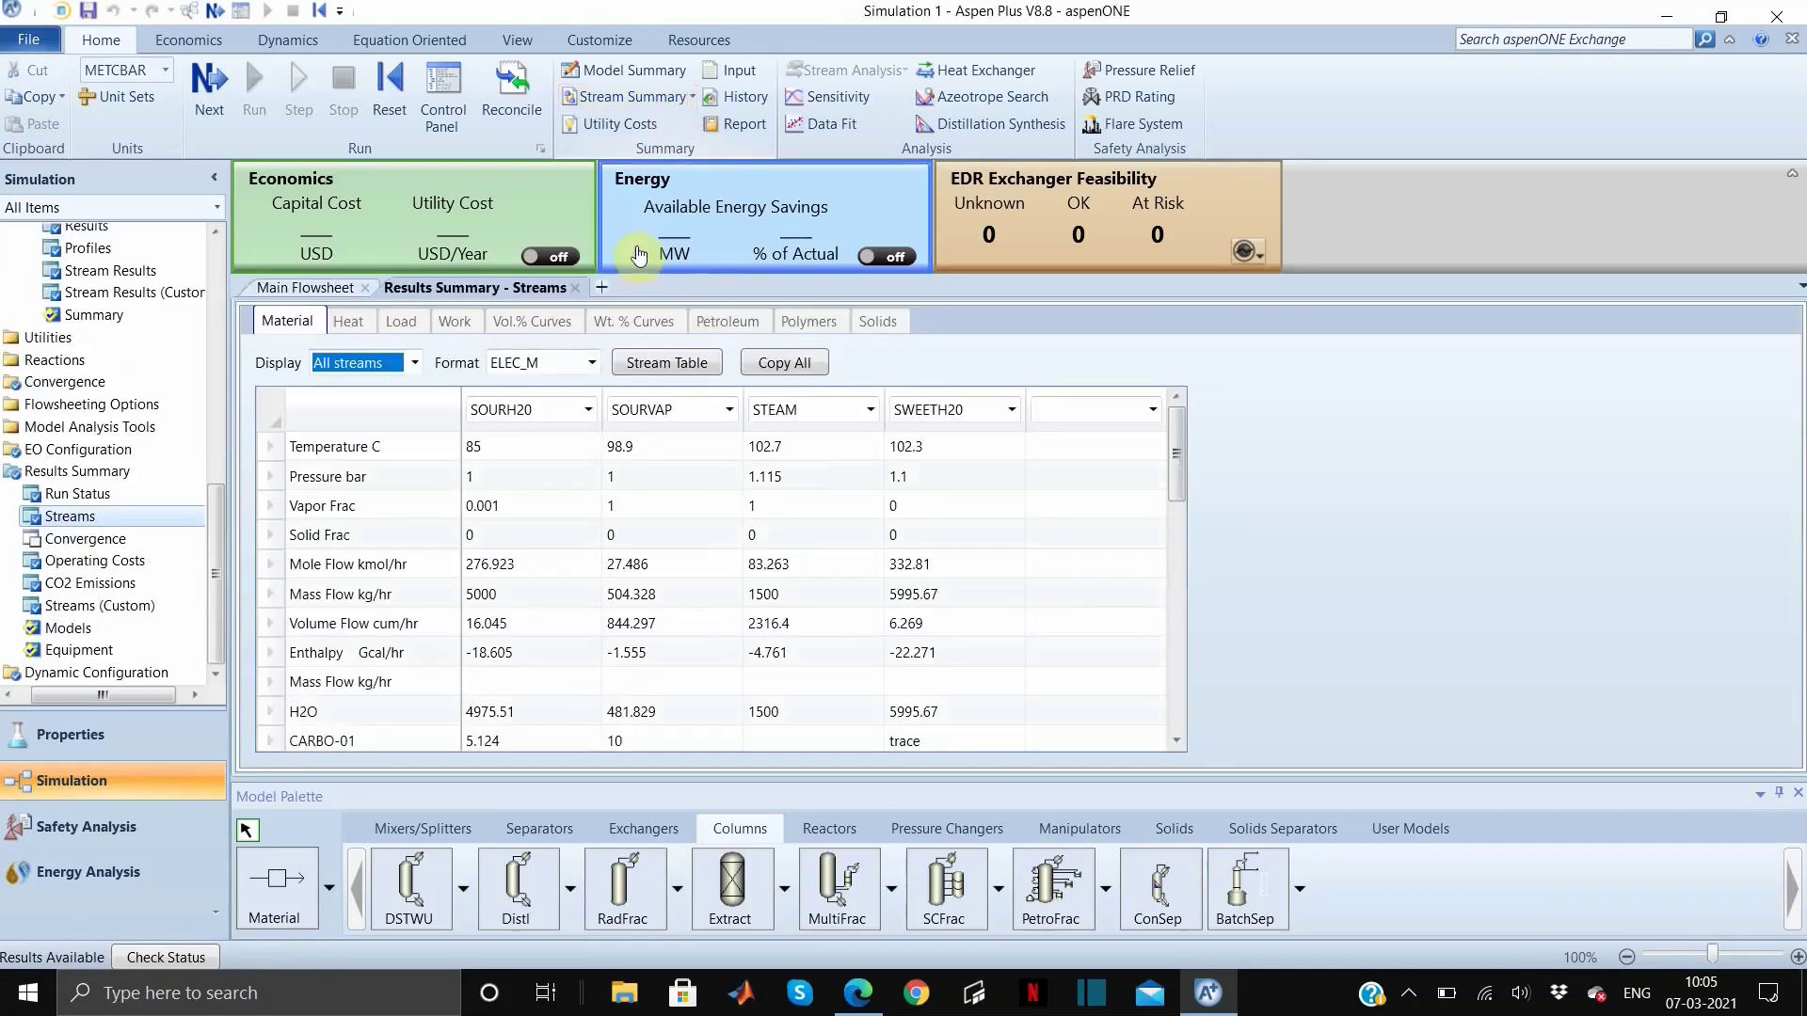
{"action": "scroll", "coordinate": [531, 534], "scroll_direction": "down", "scroll_amount": 1}
{"action": "scroll", "coordinate": [532, 534], "scroll_direction": "down", "scroll_amount": 4}
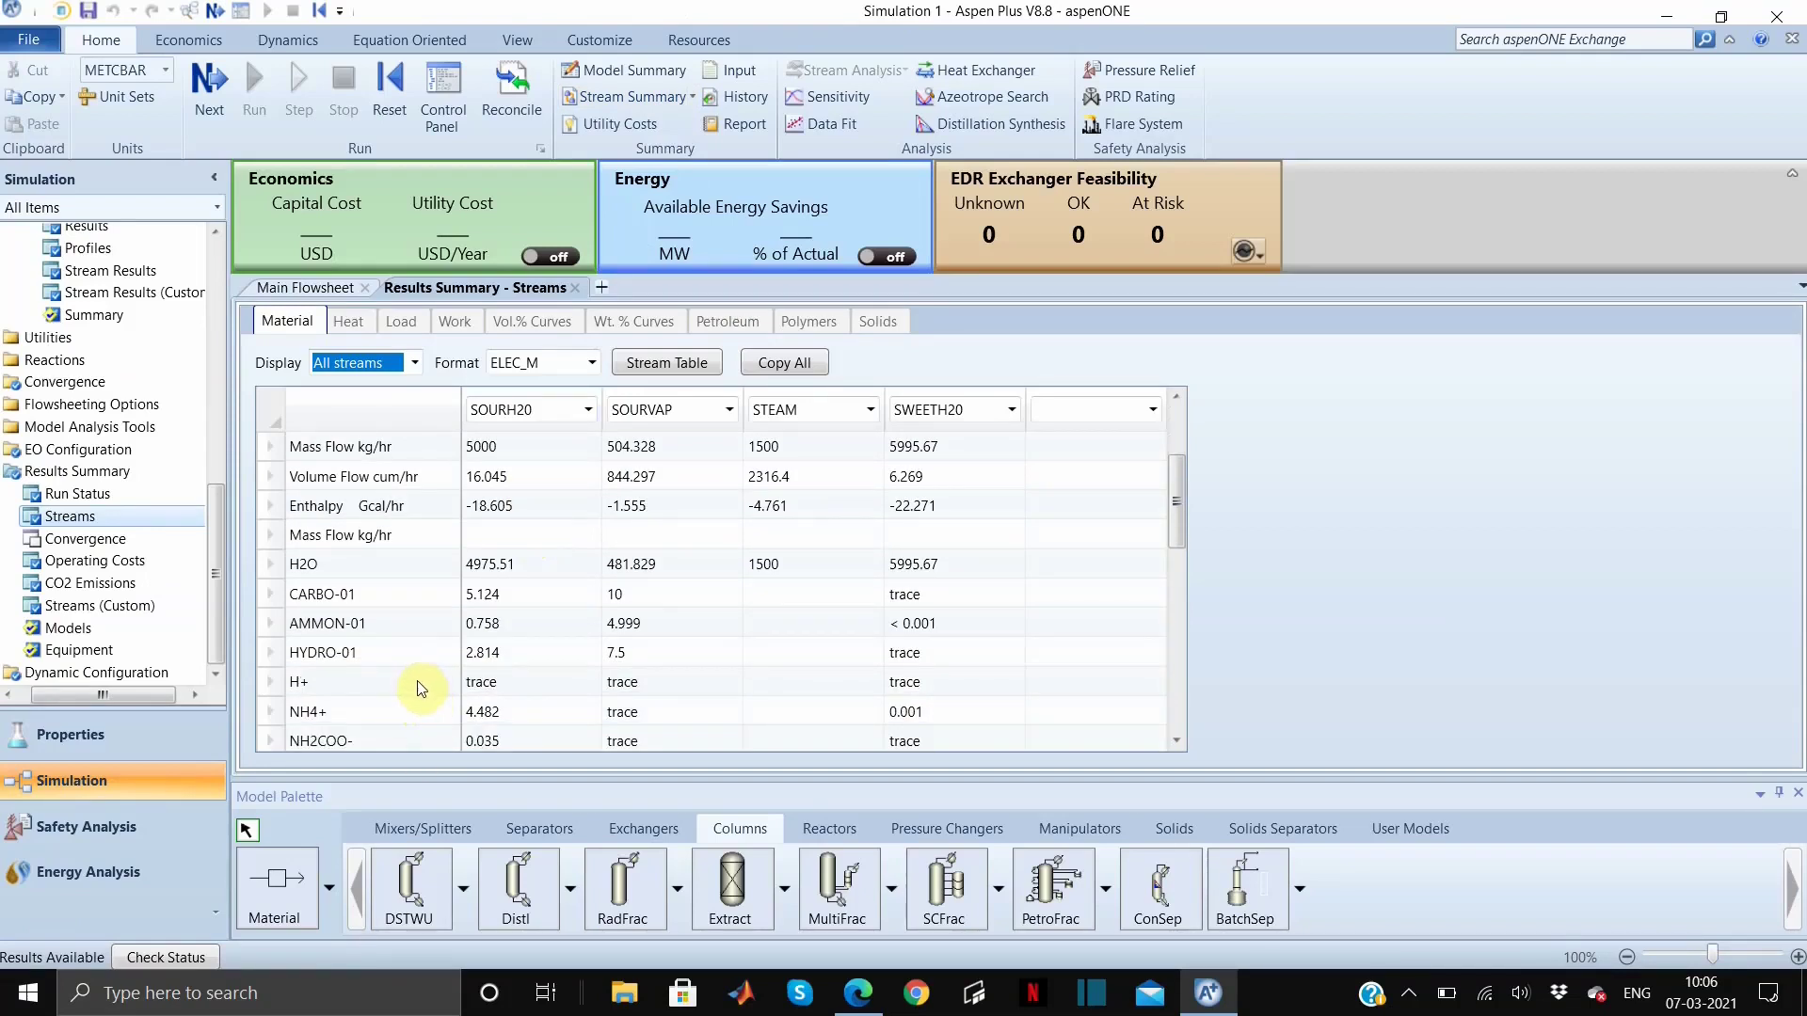
{"action": "scroll", "coordinate": [424, 693], "scroll_direction": "down", "scroll_amount": 1}
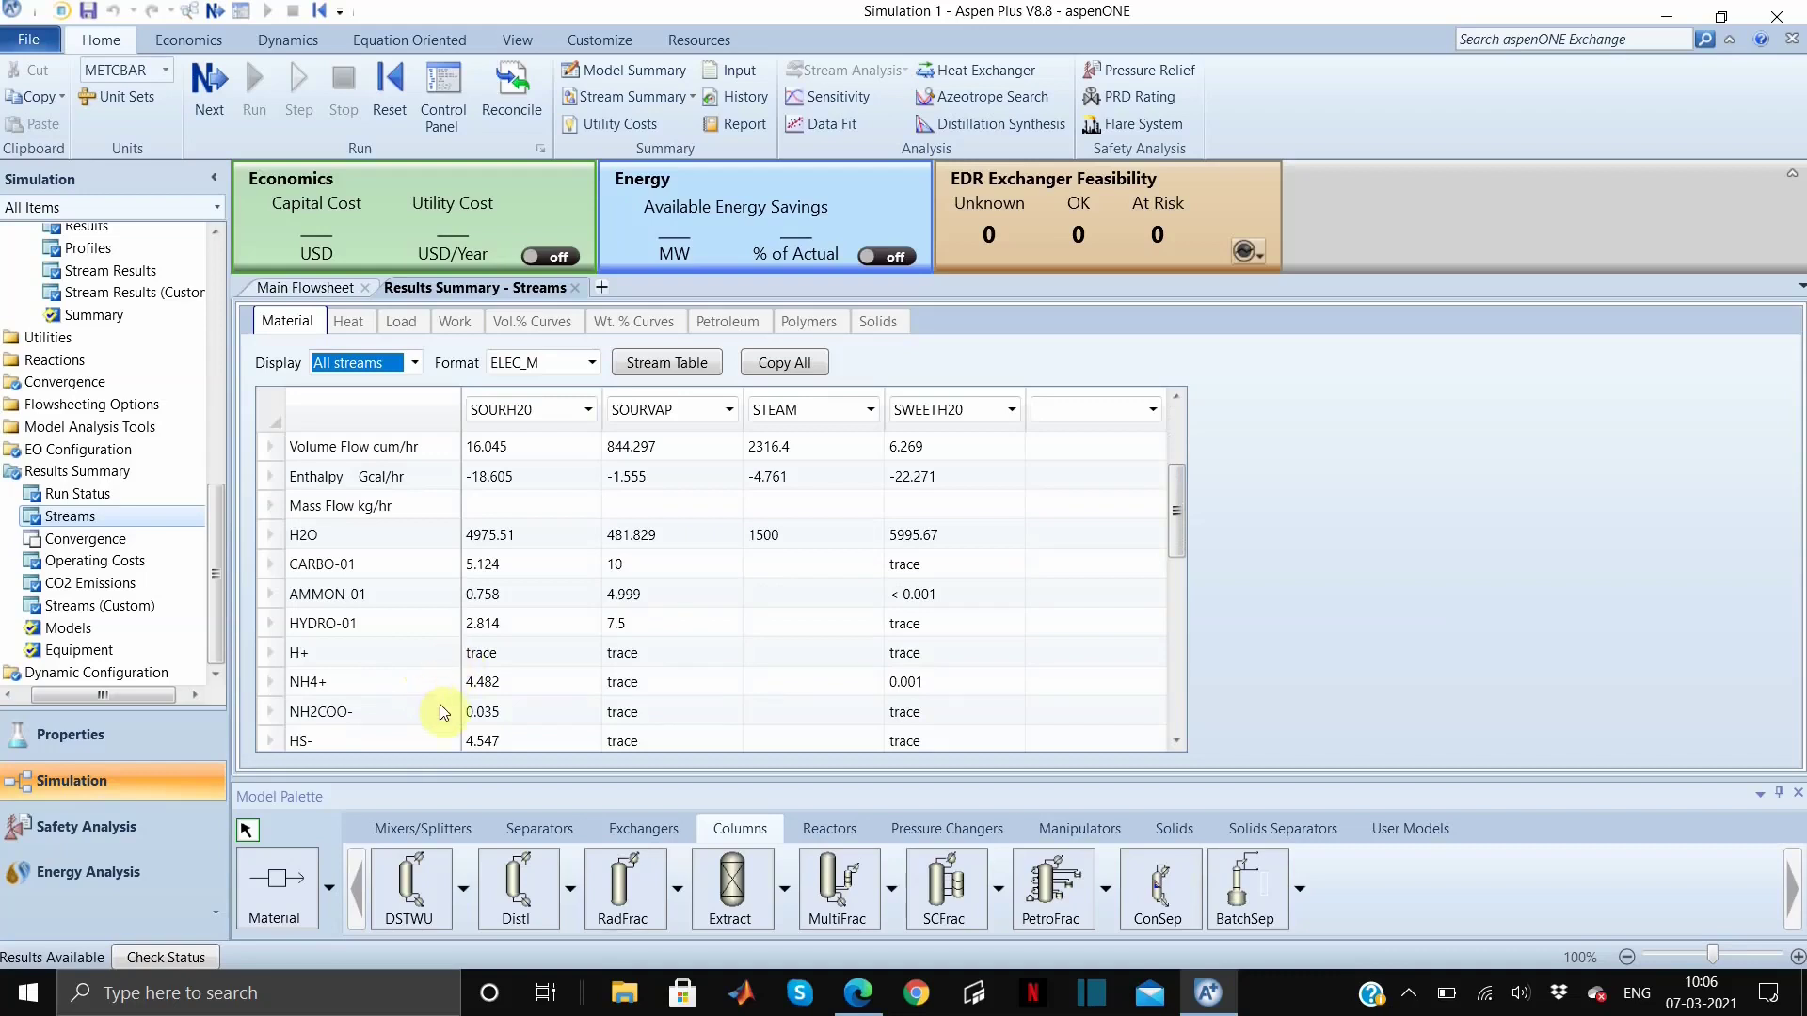
{"action": "scroll", "coordinate": [433, 738], "scroll_direction": "down", "scroll_amount": 2}
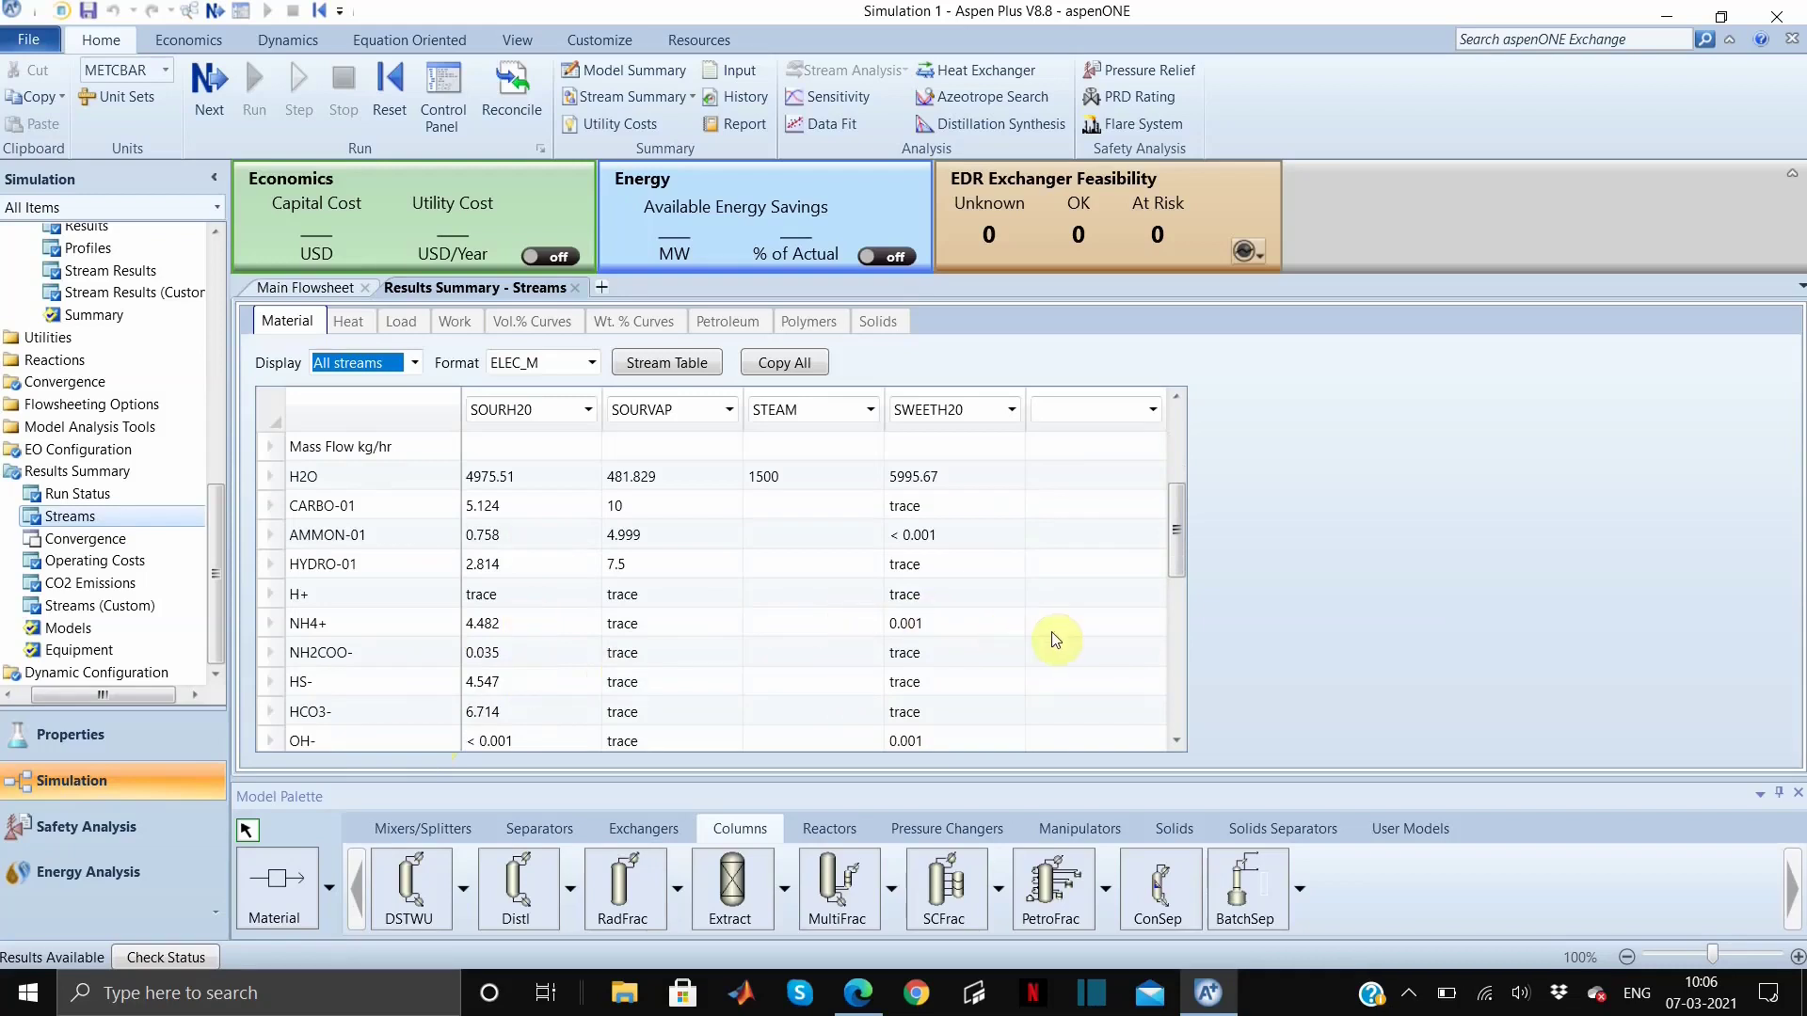
{"action": "scroll", "coordinate": [555, 668], "scroll_direction": "up", "scroll_amount": 3}
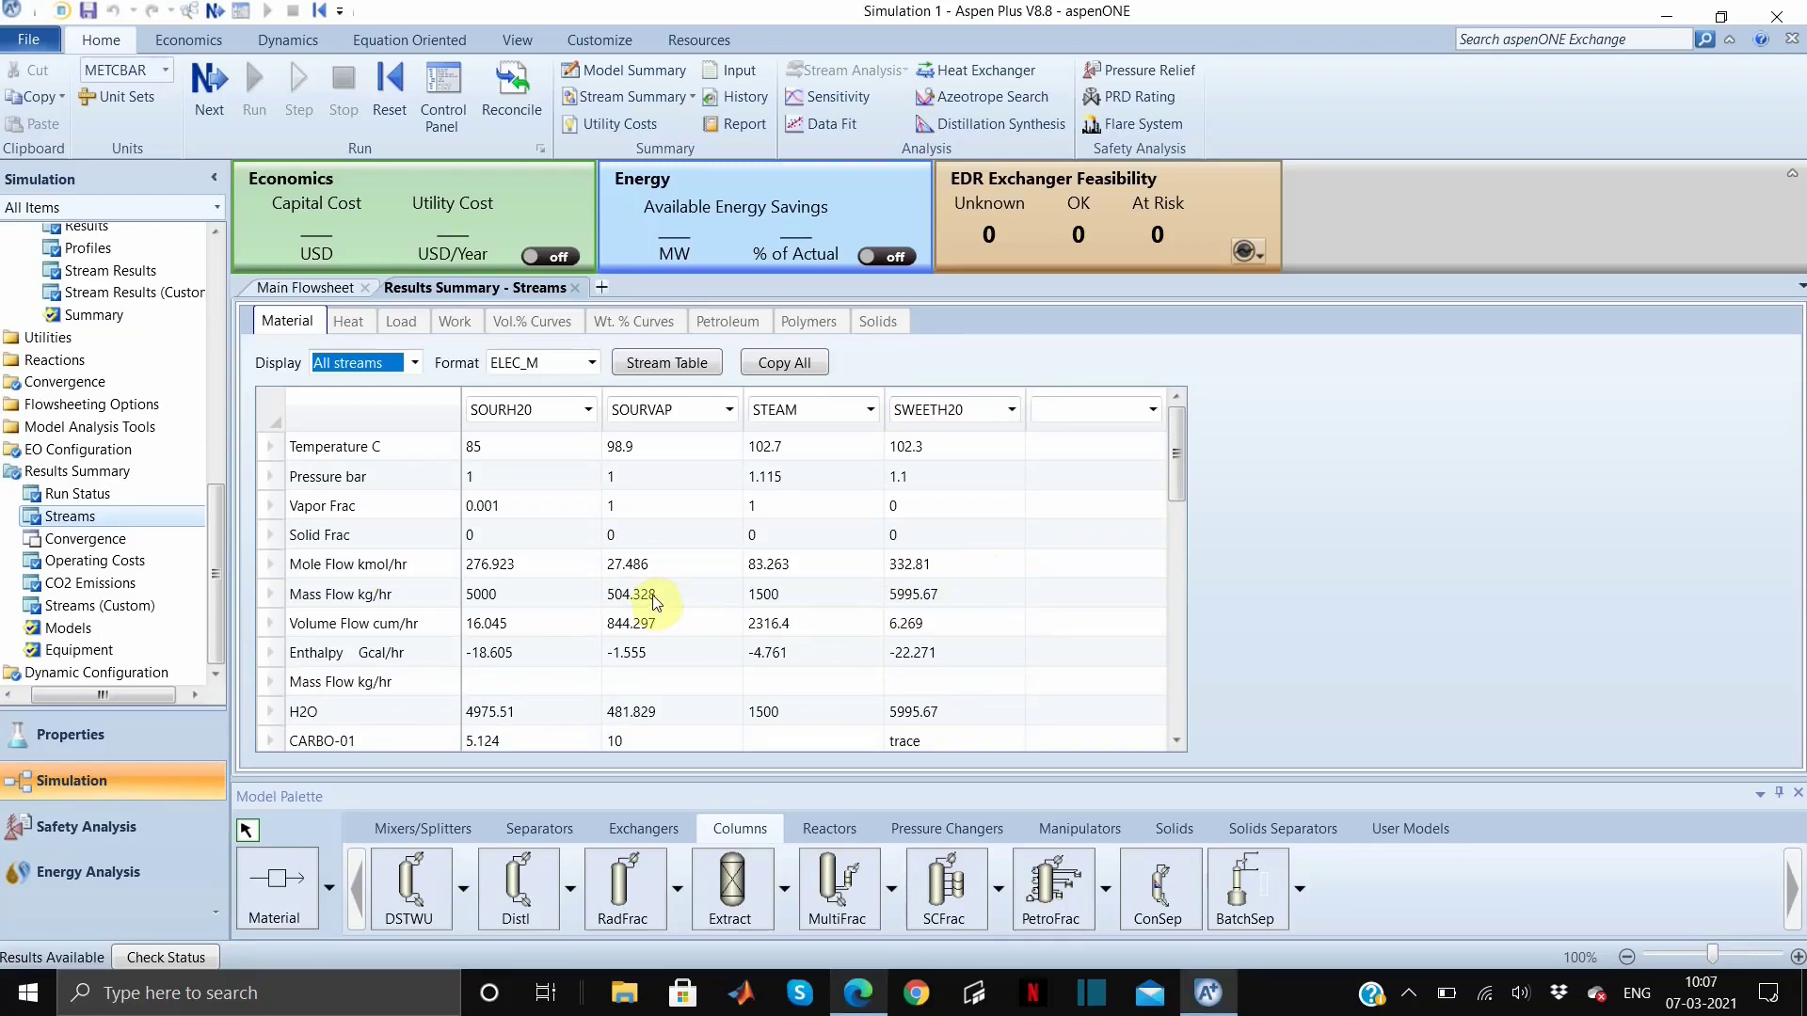
{"action": "scroll", "coordinate": [654, 596], "scroll_direction": "down", "scroll_amount": 3}
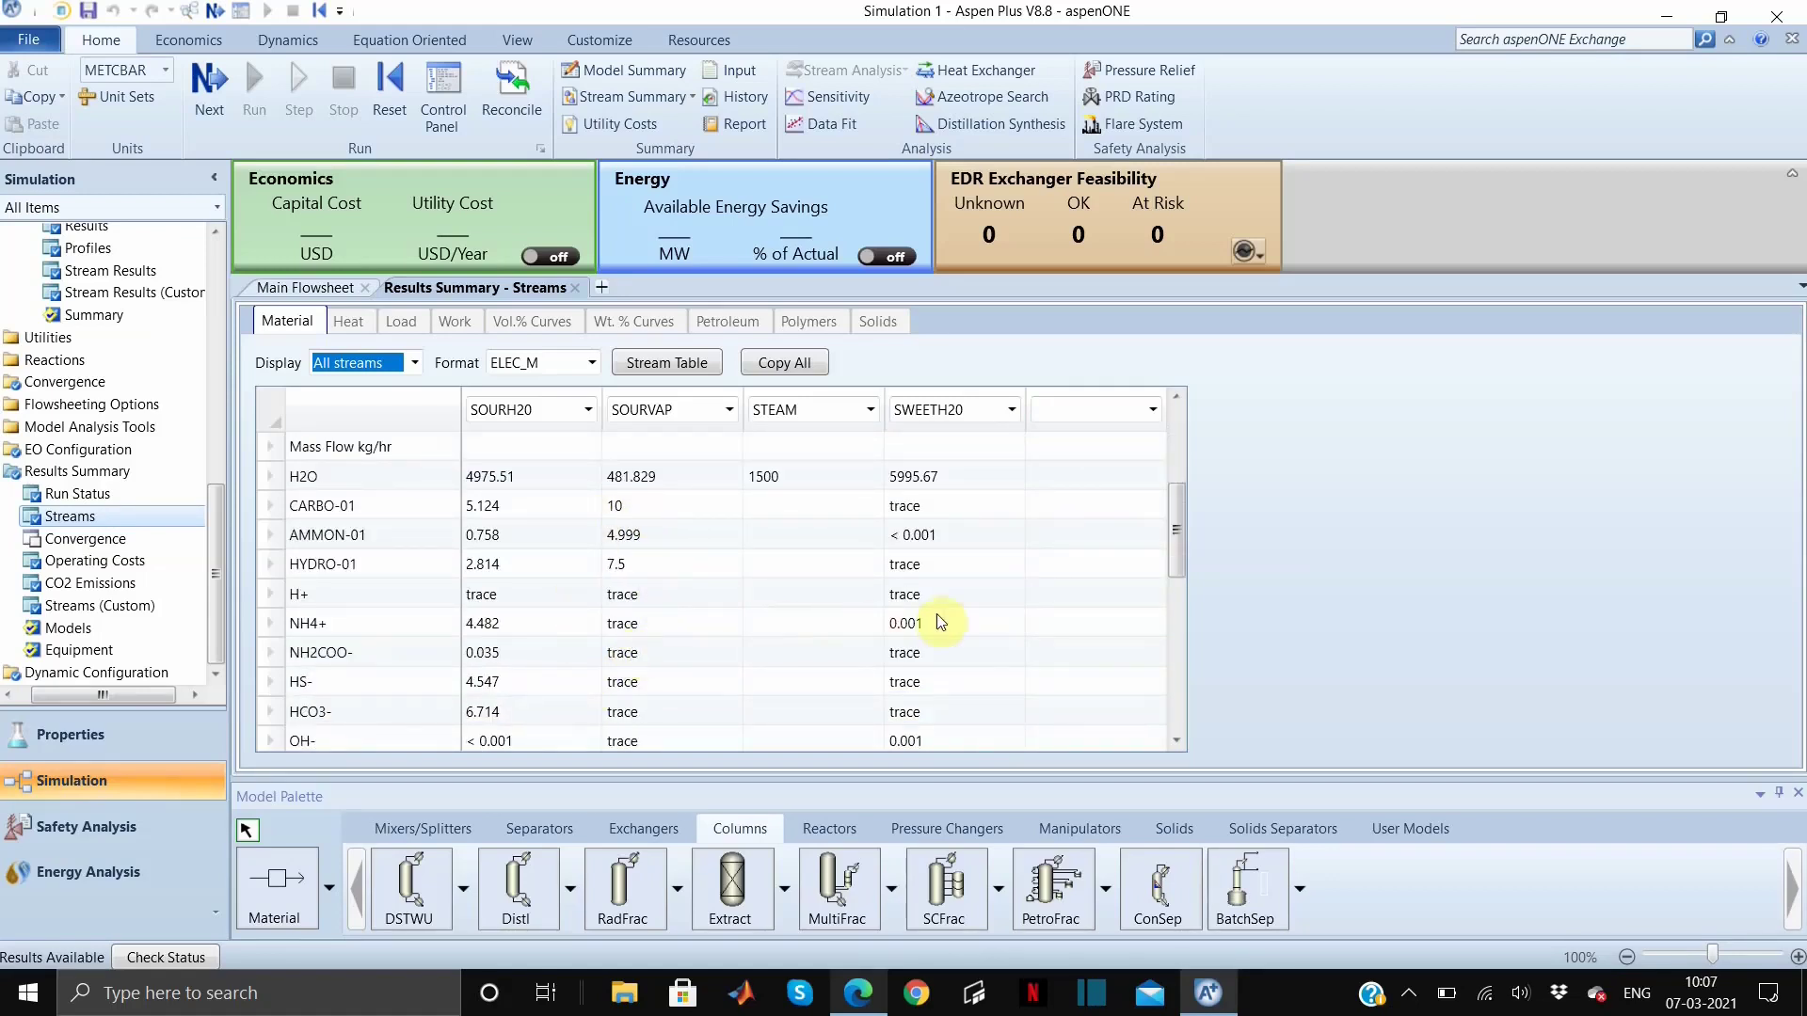
{"action": "scroll", "coordinate": [946, 612], "scroll_direction": "down", "scroll_amount": 1}
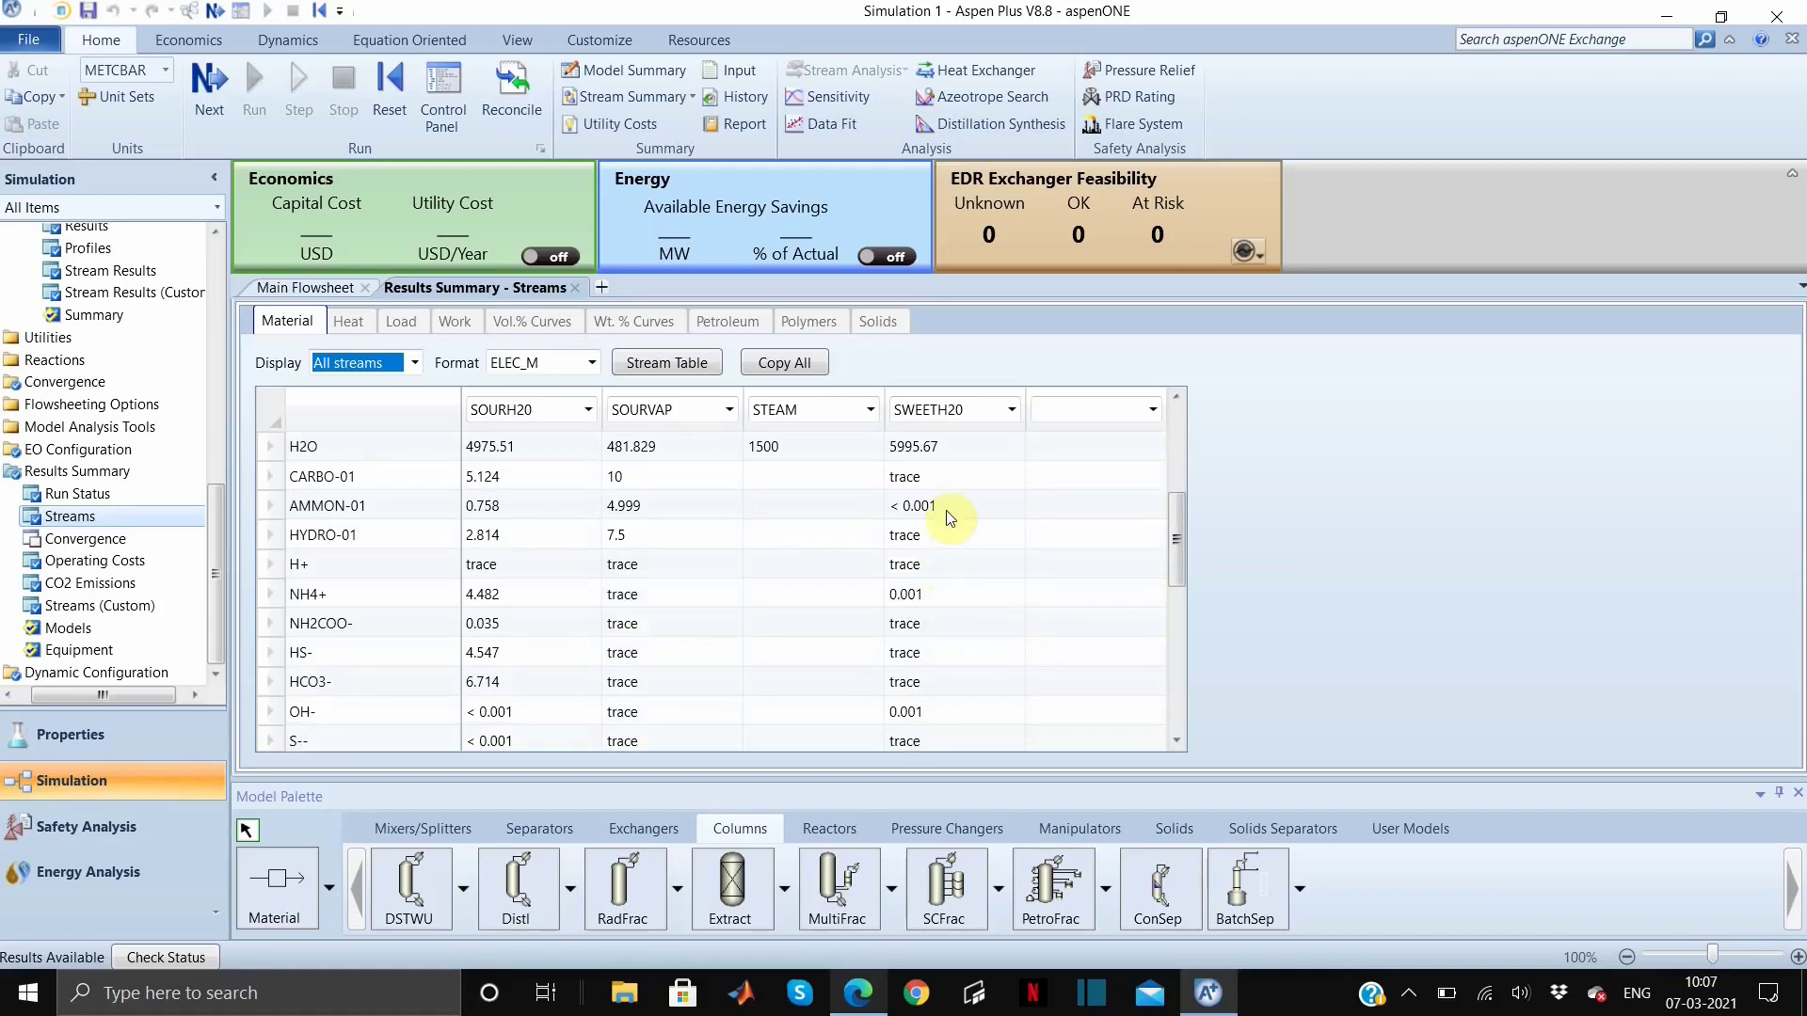
{"action": "scroll", "coordinate": [945, 510], "scroll_direction": "down", "scroll_amount": 6}
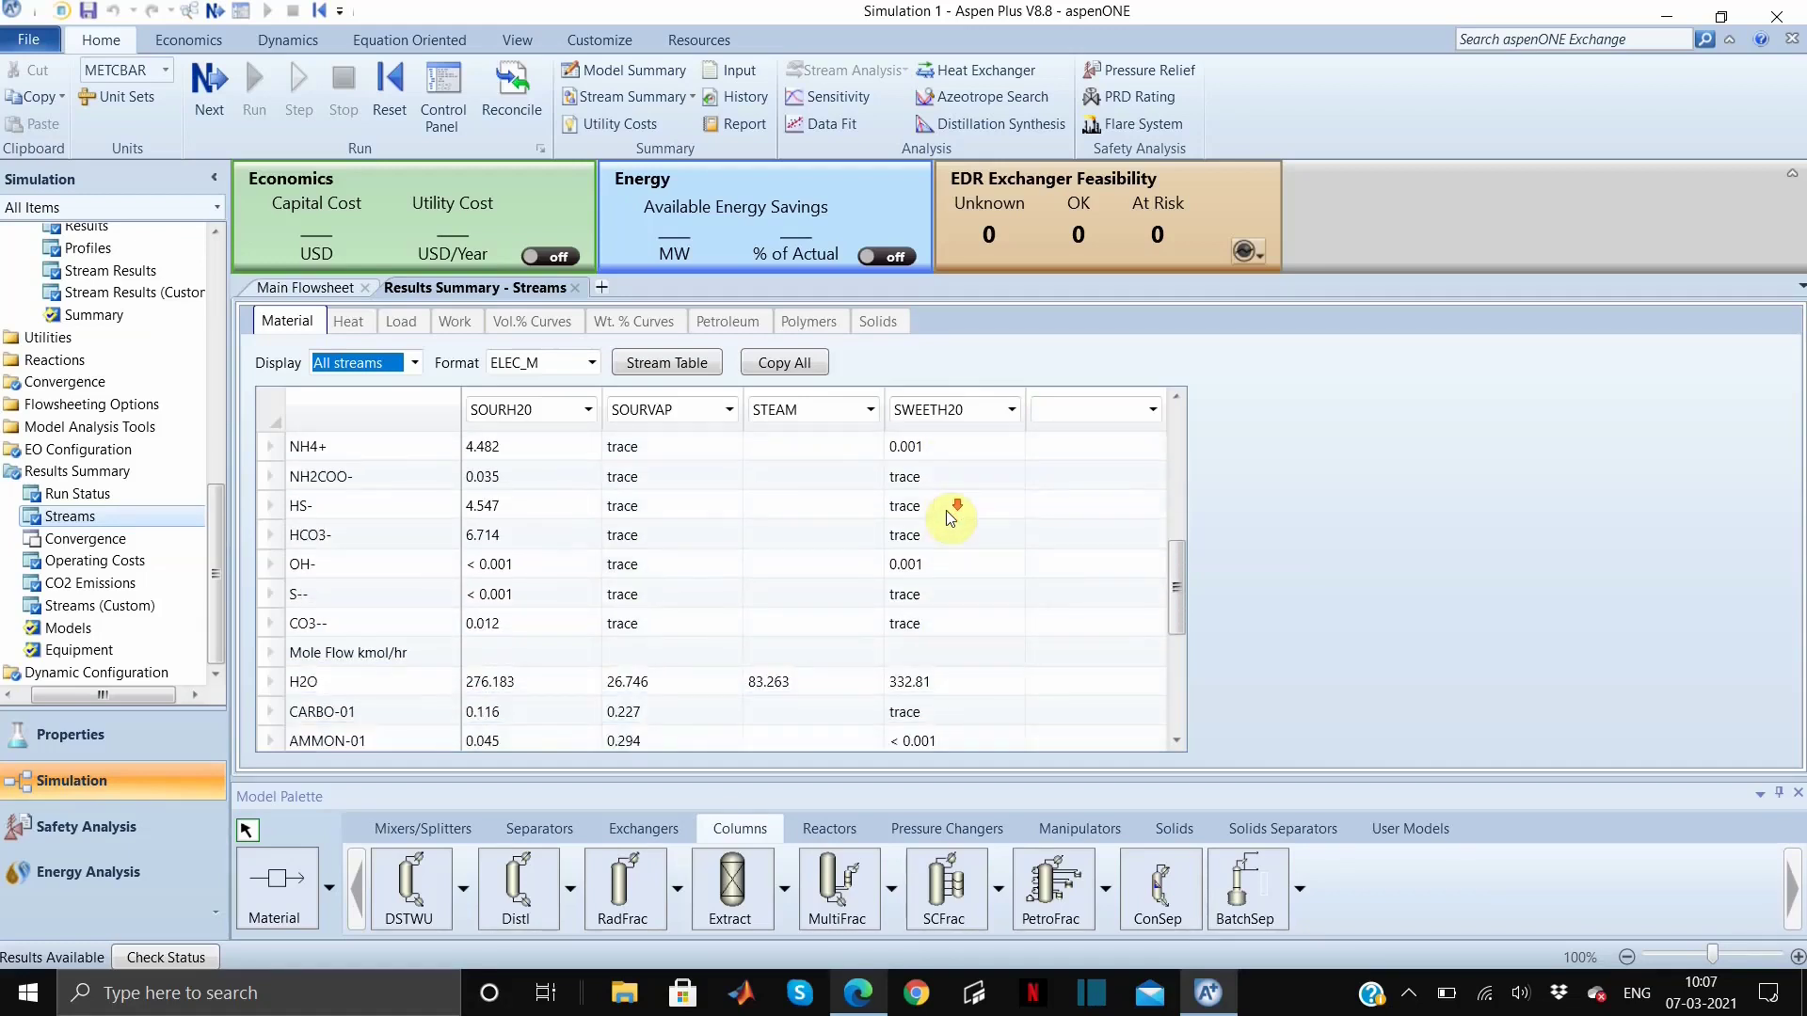
{"action": "scroll", "coordinate": [955, 546], "scroll_direction": "up", "scroll_amount": 10}
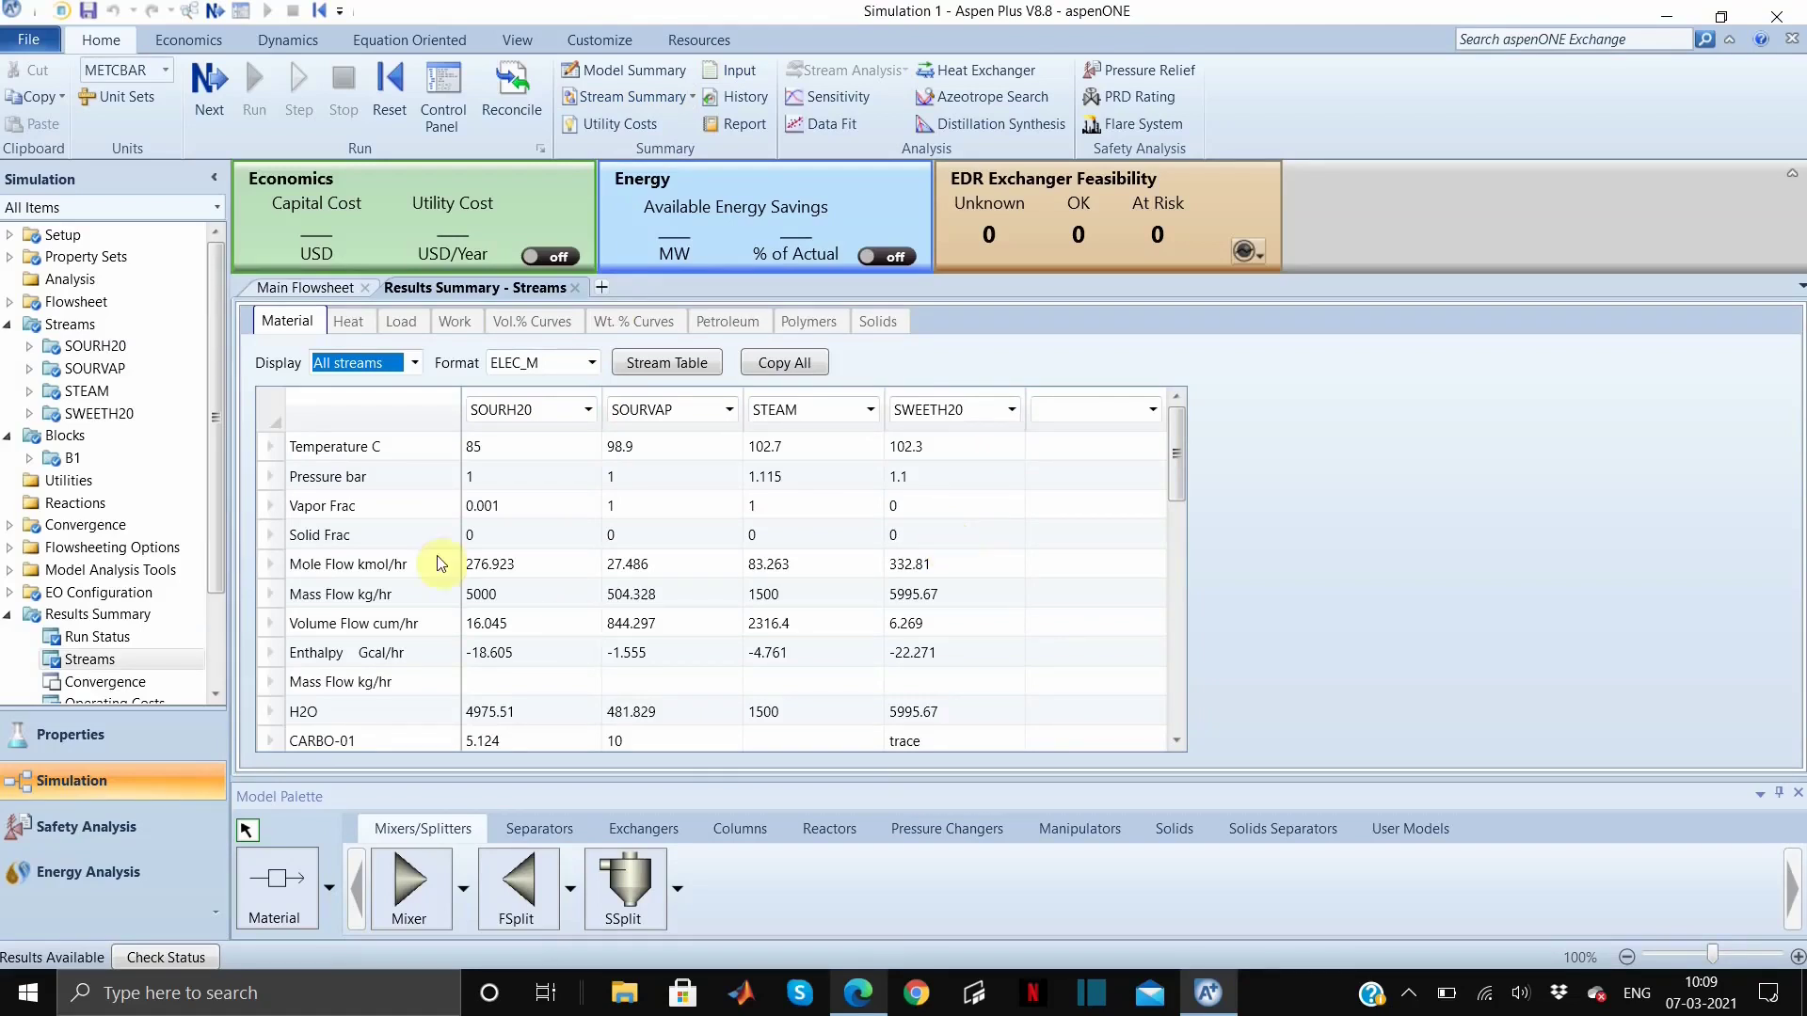
{"action": "scroll", "coordinate": [440, 561], "scroll_direction": "down", "scroll_amount": 5}
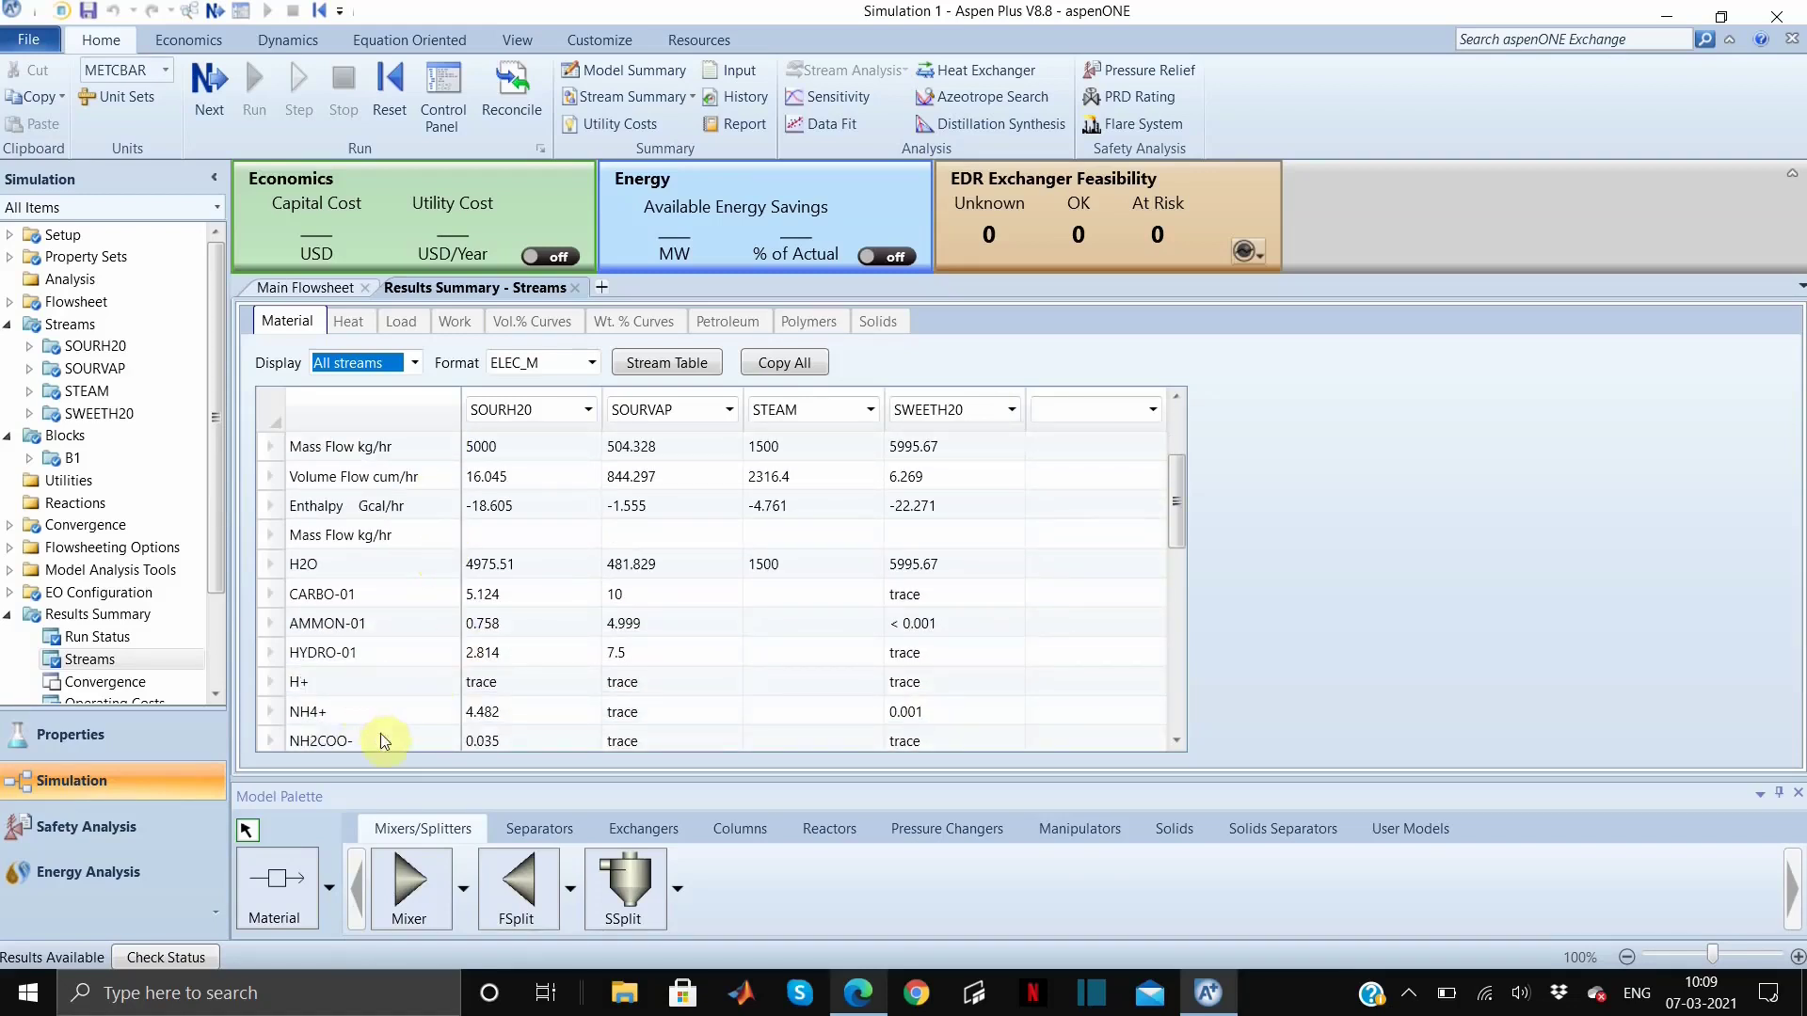
{"action": "scroll", "coordinate": [393, 741], "scroll_direction": "down", "scroll_amount": 3}
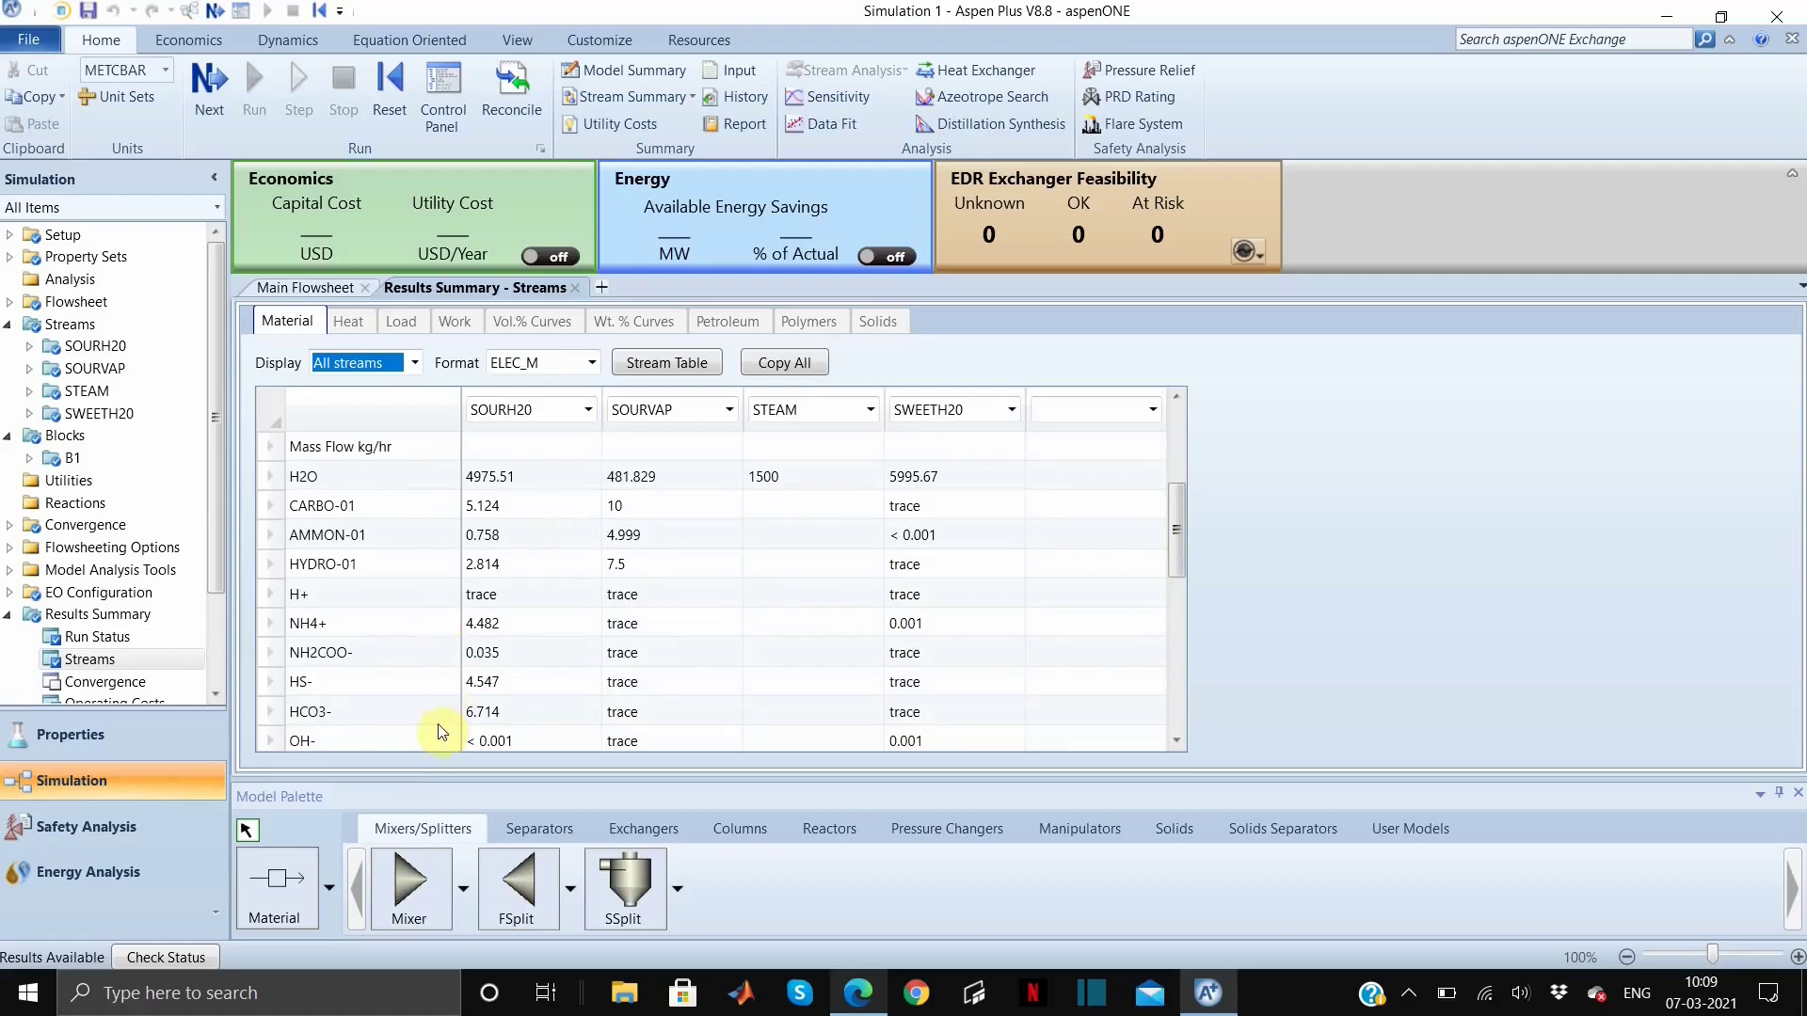